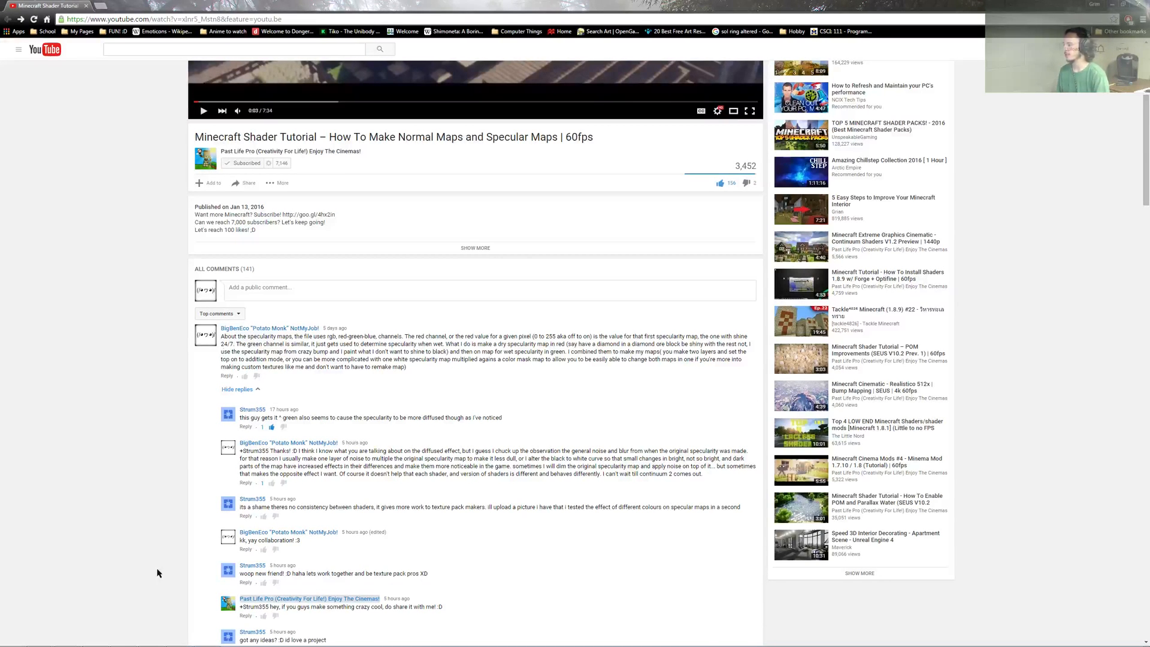
# - Read the YouTube comments about specularity map channels and switch to the gold_block.xcf image in GIMP
pyautogui.scroll(-4, 175, 506)
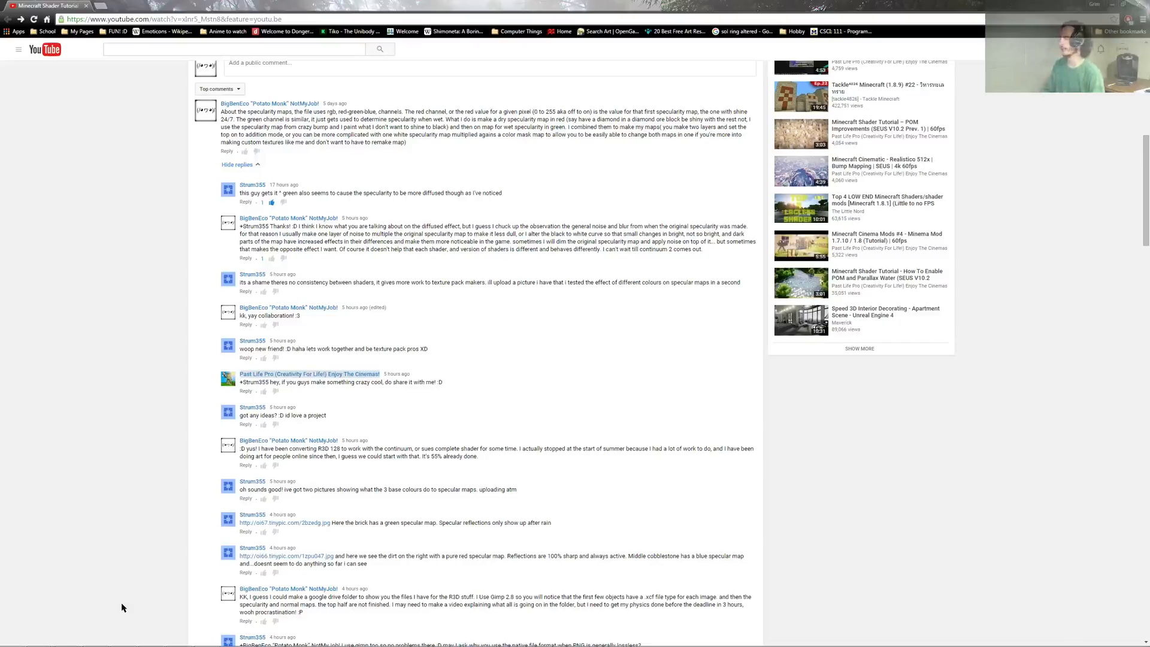
pyautogui.click(157, 637)
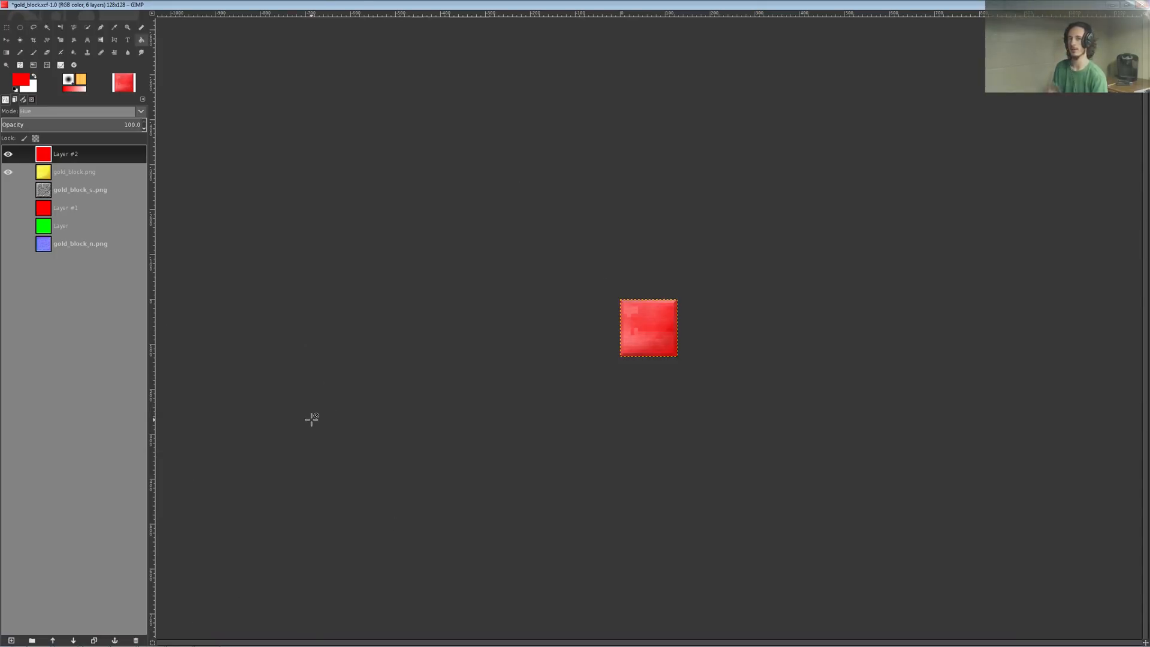
pyautogui.moveTo(116, 644)
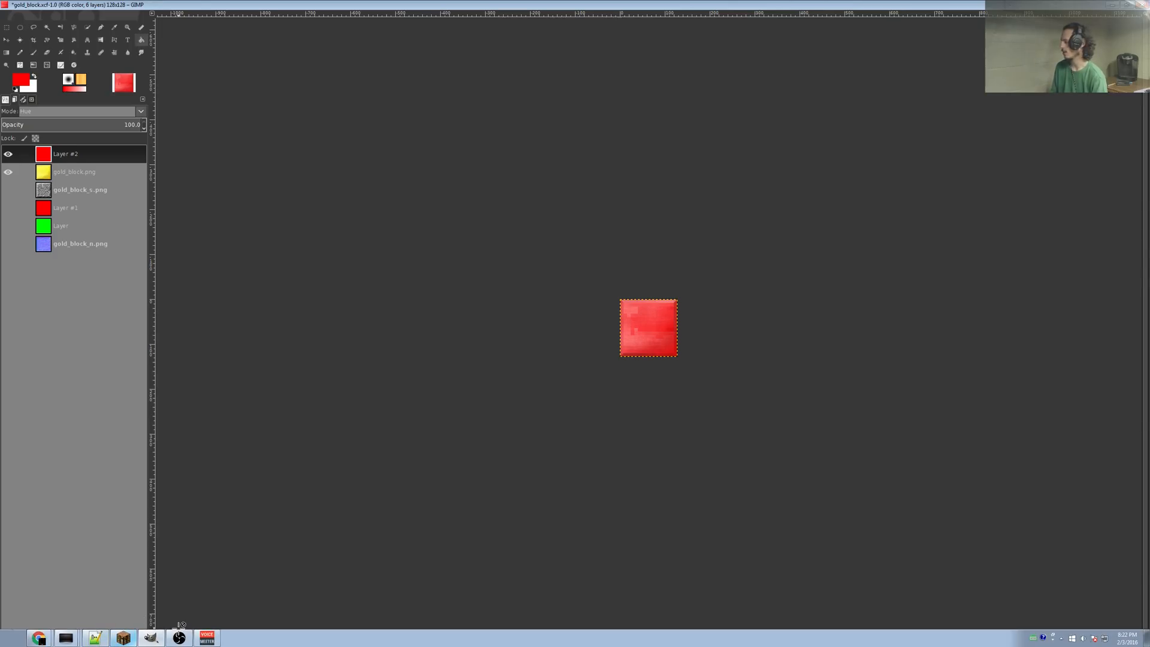
# - Examine the gold block specular code of composite2.fsh in Notepad++ and check the running Minecraft window
pyautogui.click(95, 638)
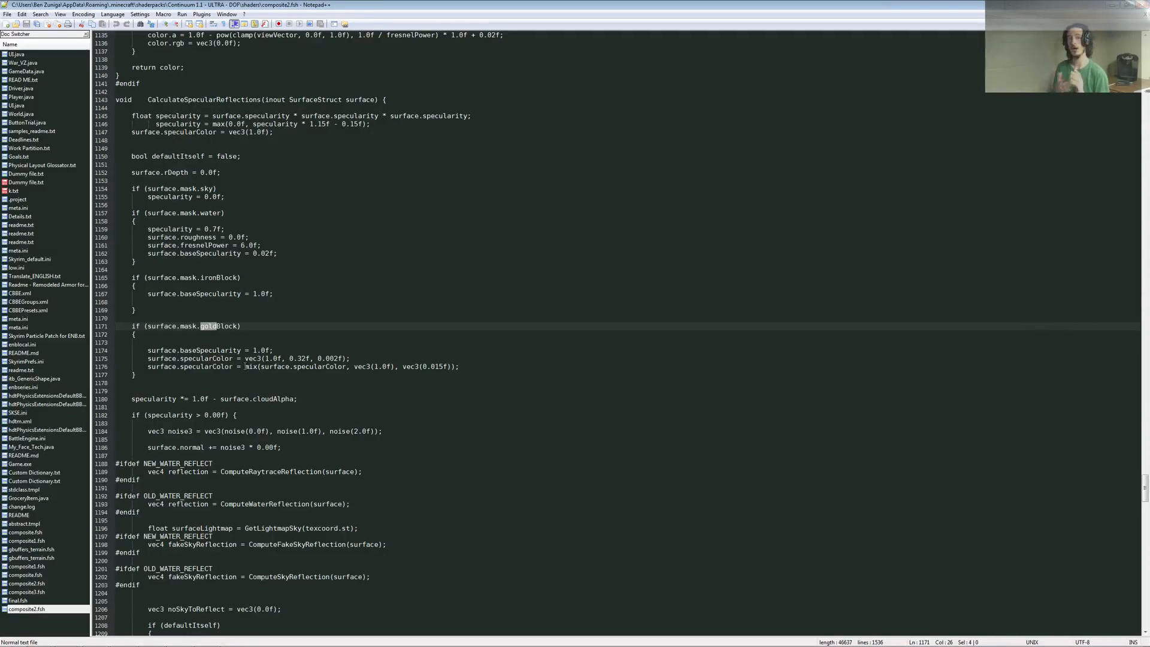
pyautogui.moveTo(78, 637)
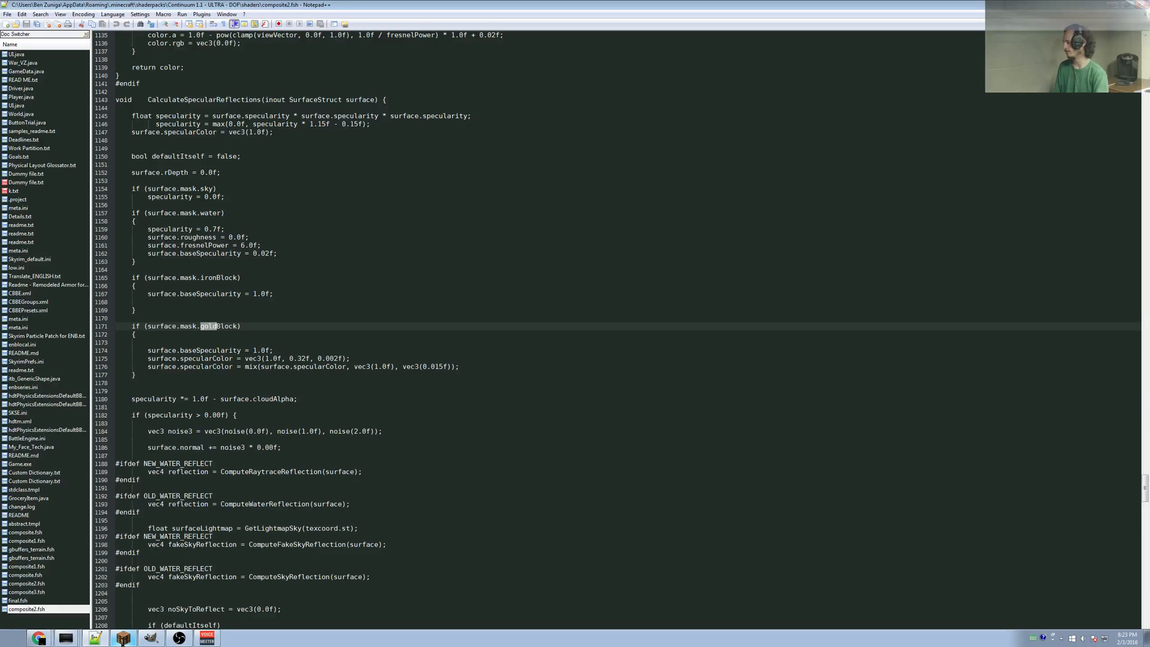
pyautogui.click(122, 640)
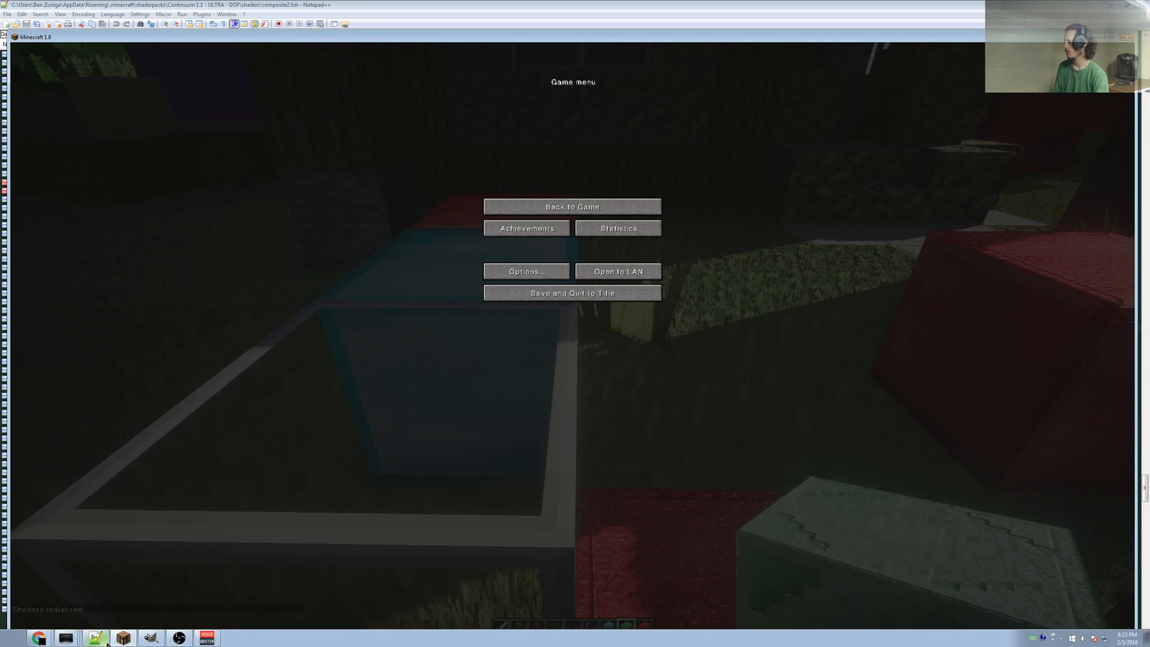
pyautogui.click(158, 640)
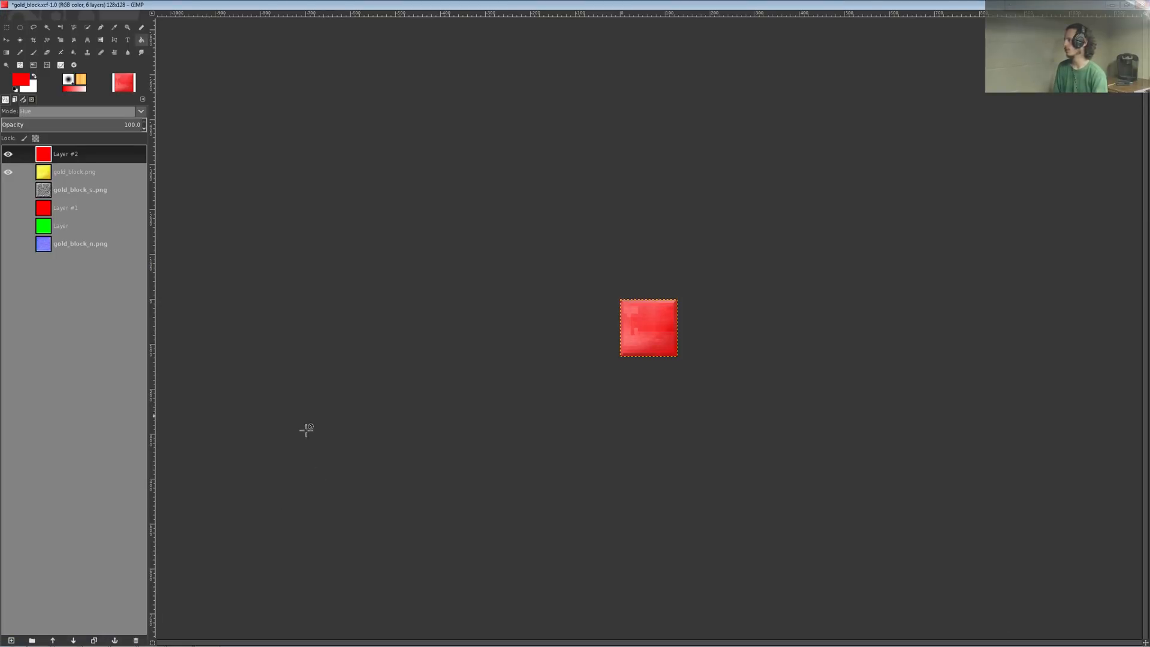
# - Find rail_detector.xcf in the resource pack's blocks texture folder in Windows Explorer and open it in GIMP
pyautogui.click(72, 639)
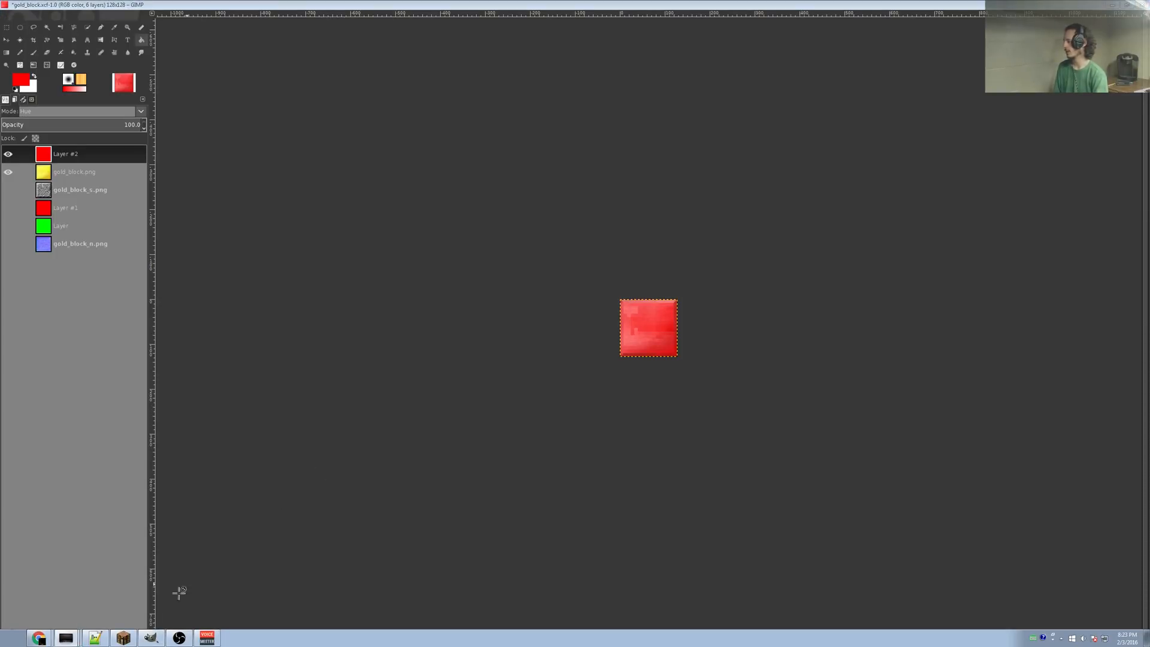
pyautogui.click(68, 606)
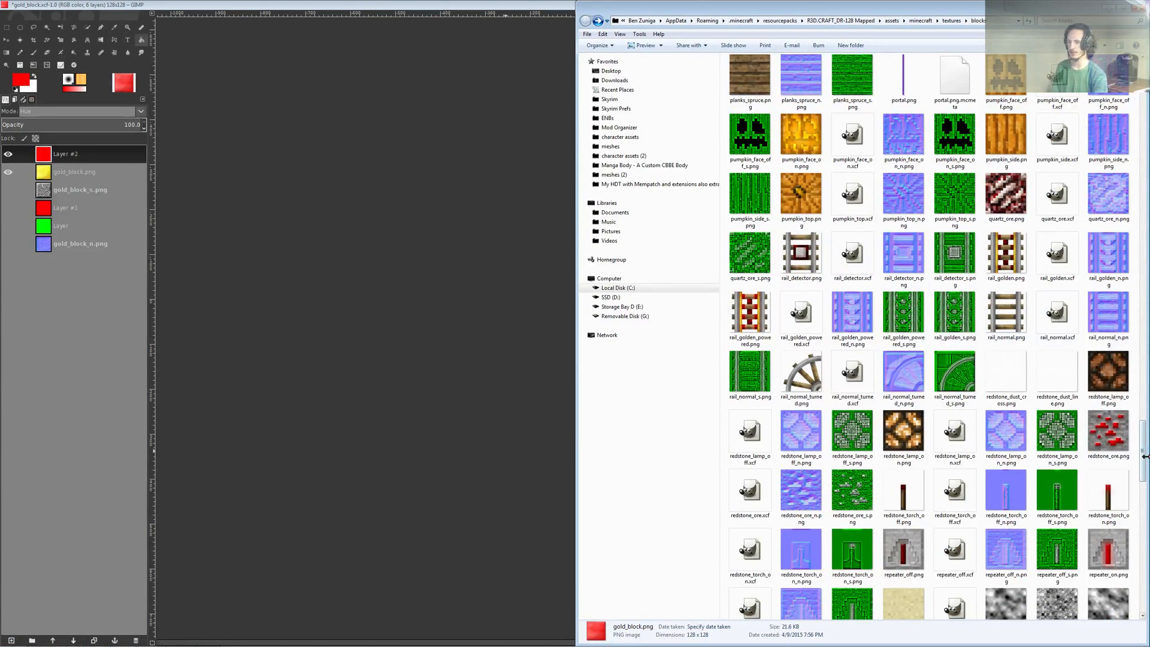
pyautogui.moveTo(1140, 457); pyautogui.dragTo(1138, 332)
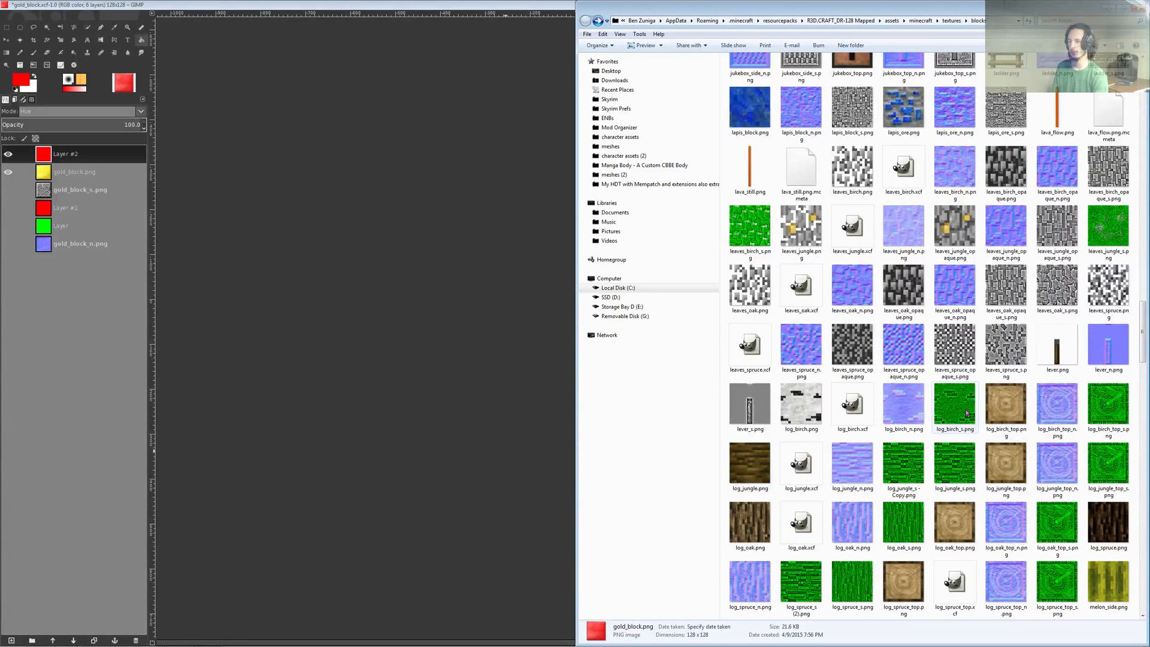
pyautogui.scroll(-3, 966, 412)
pyautogui.scroll(3, 863, 416)
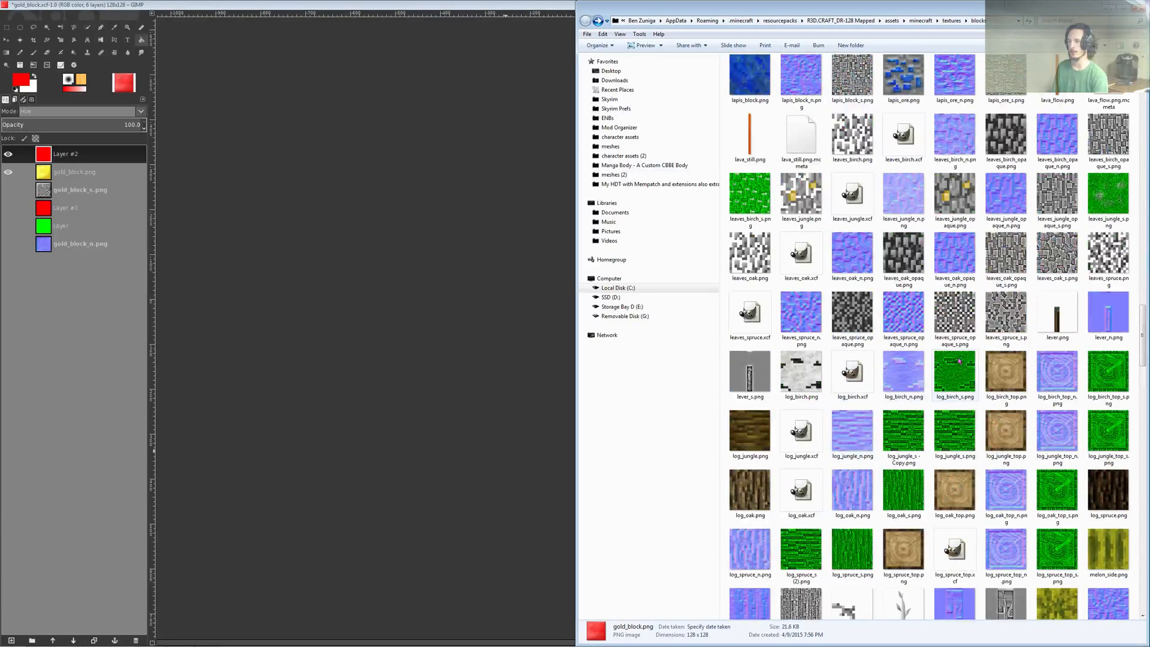
pyautogui.scroll(3, 977, 339)
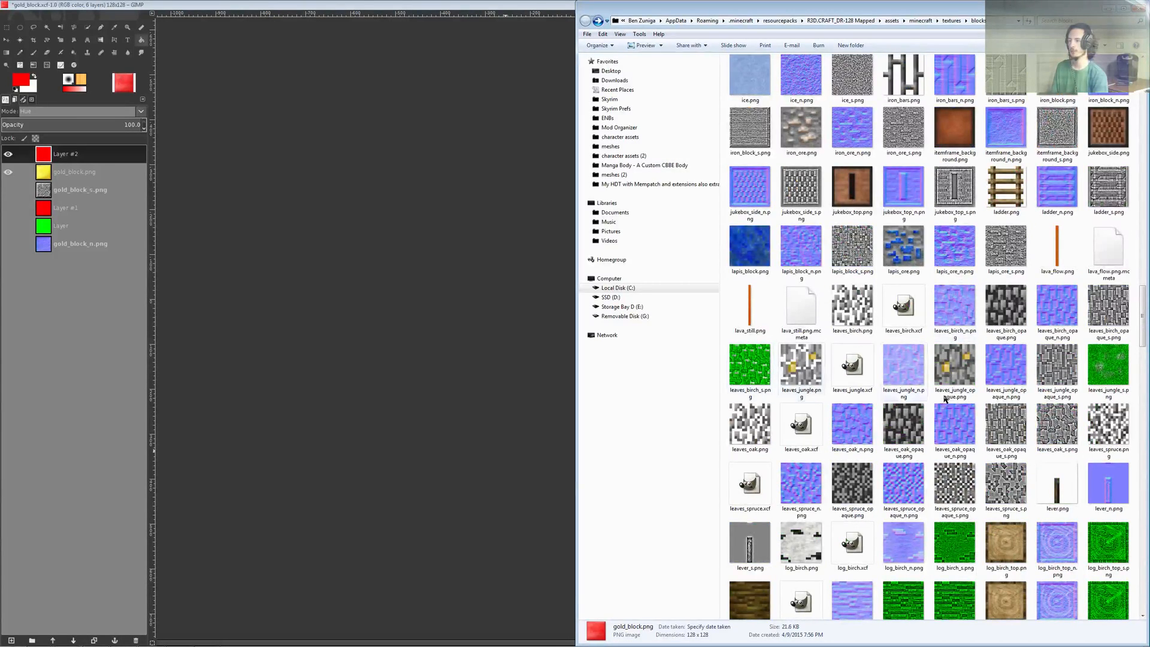
pyautogui.scroll(15, 982, 383)
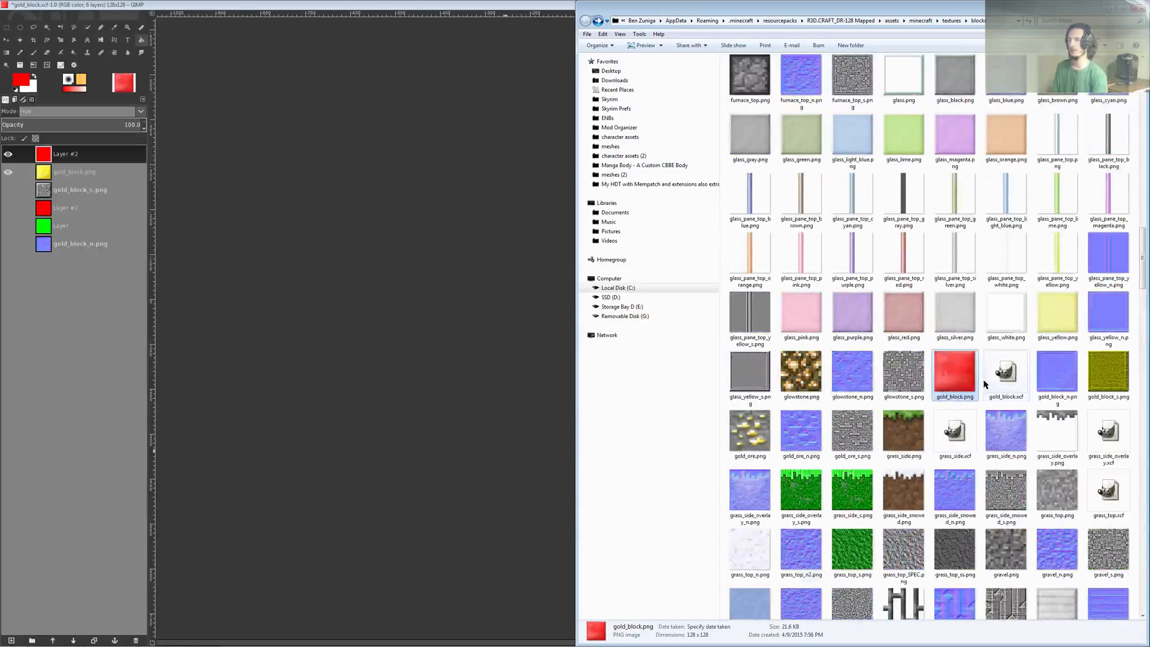
pyautogui.scroll(15, 982, 384)
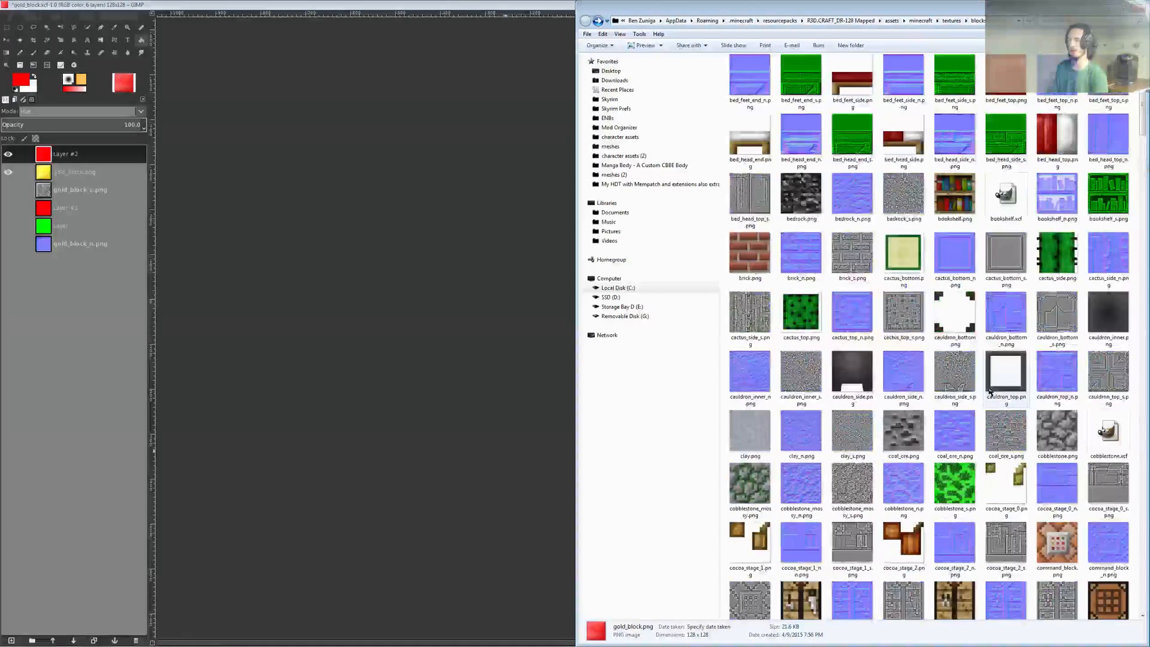
pyautogui.moveTo(1142, 107); pyautogui.dragTo(1138, 598)
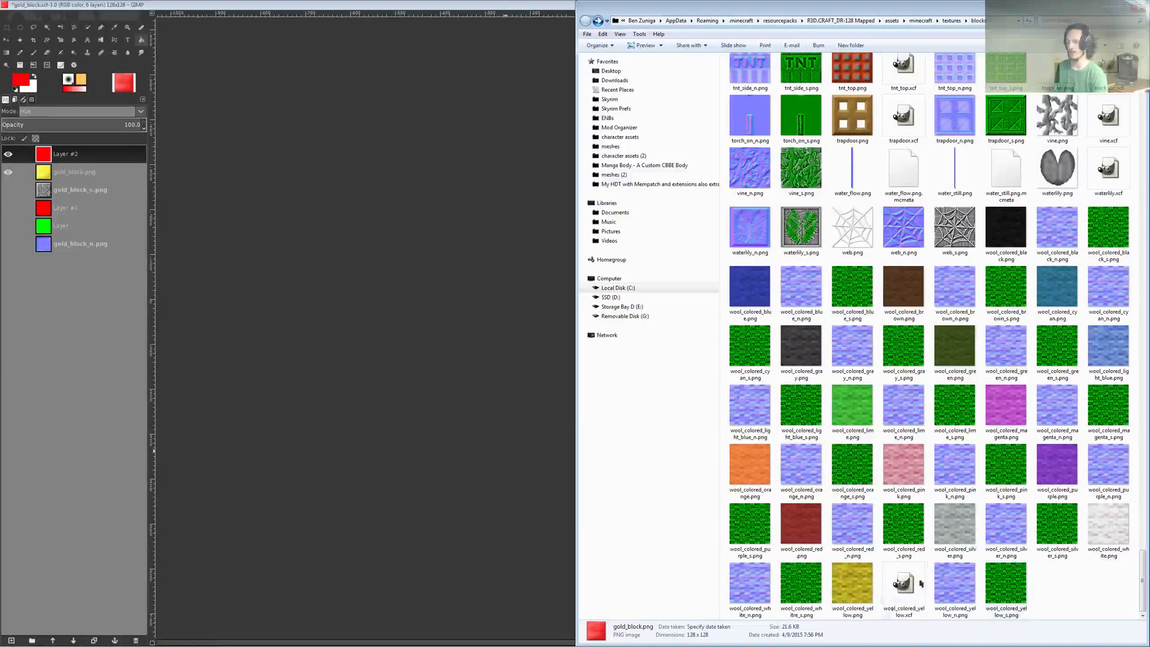
pyautogui.scroll(10, 904, 578)
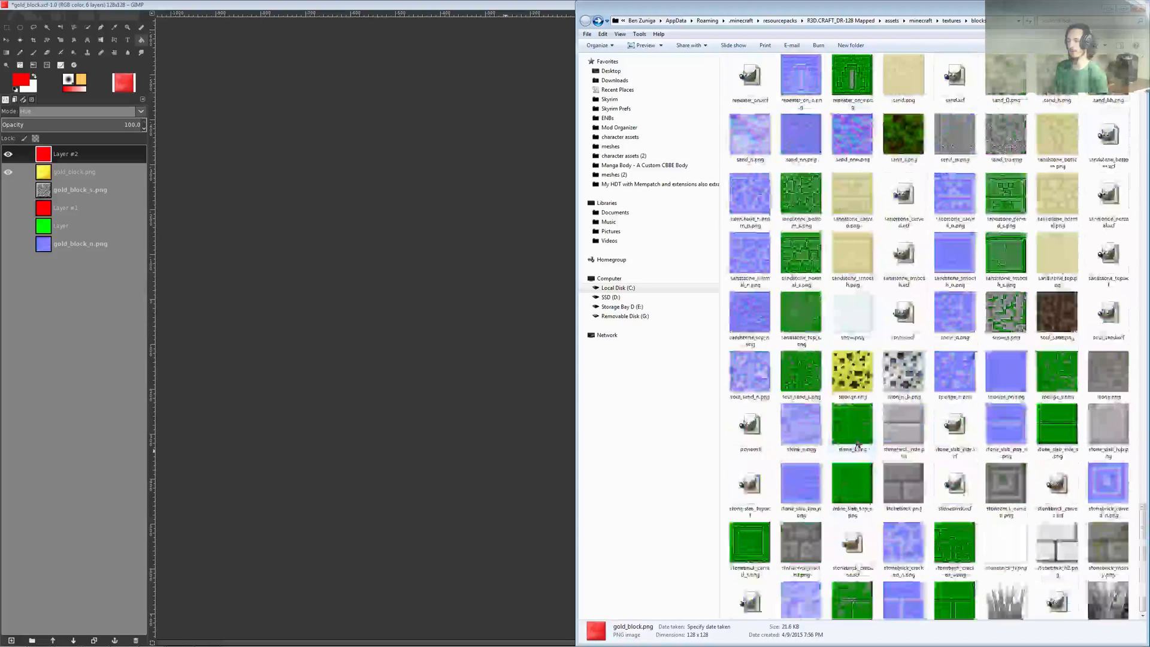
pyautogui.scroll(8, 759, 455)
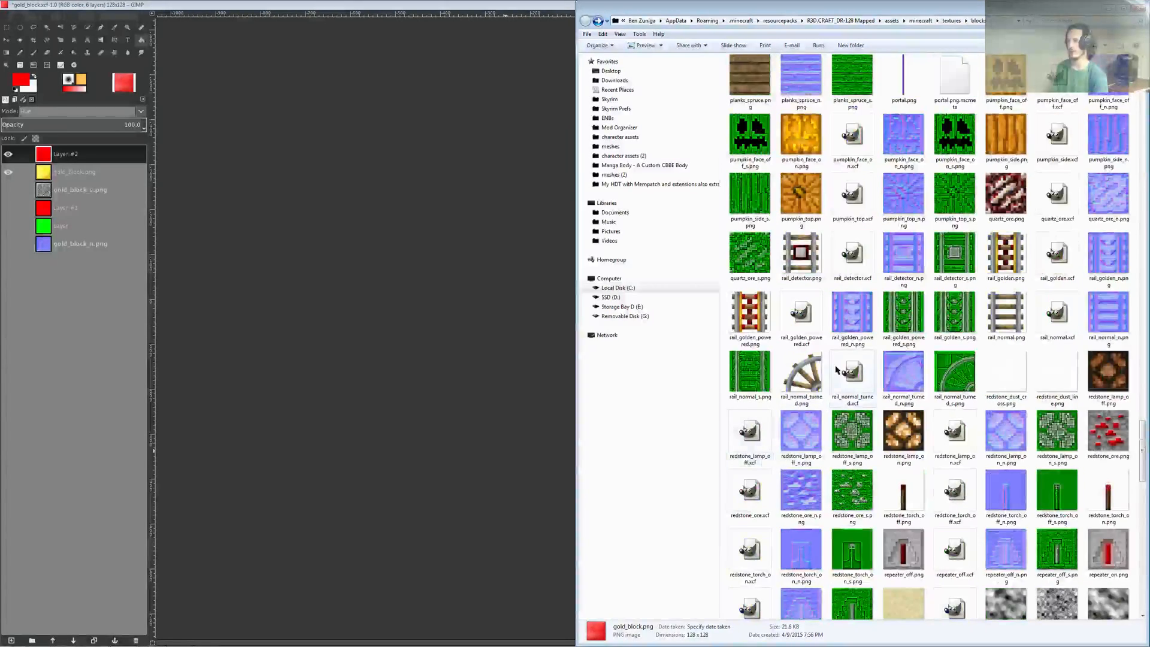
pyautogui.doubleClick(853, 257)
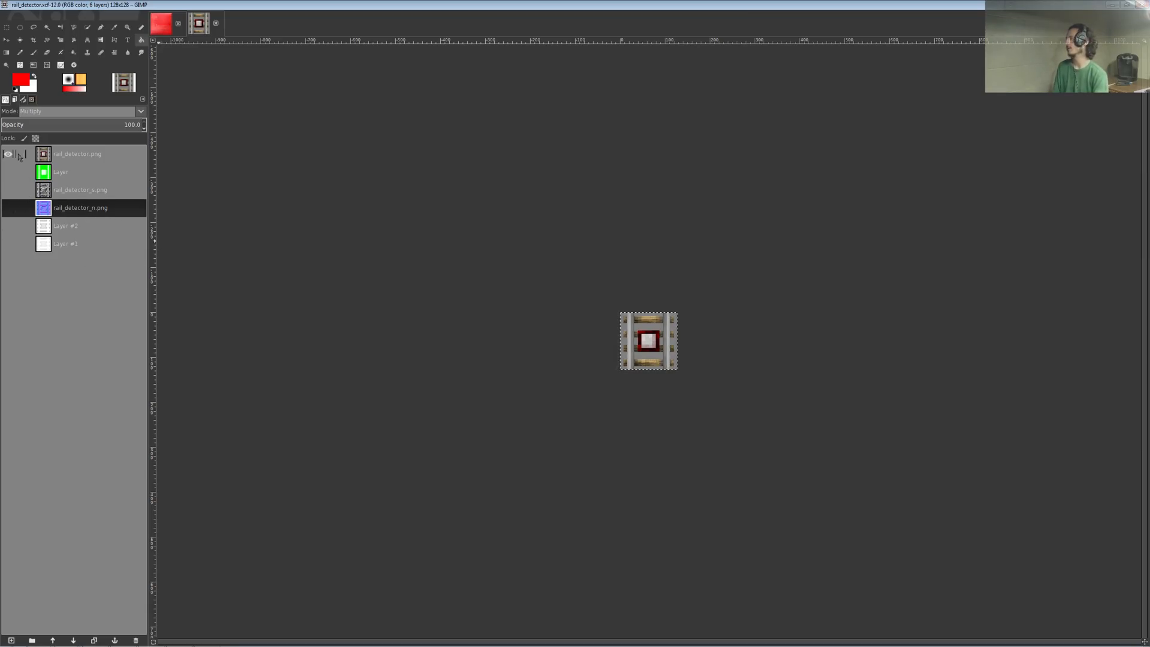
# - Hide the rail_detector.png layer and compare rail_detector_s.png with the green Layer, leaving only the green Layer visible
pyautogui.click(80, 157)
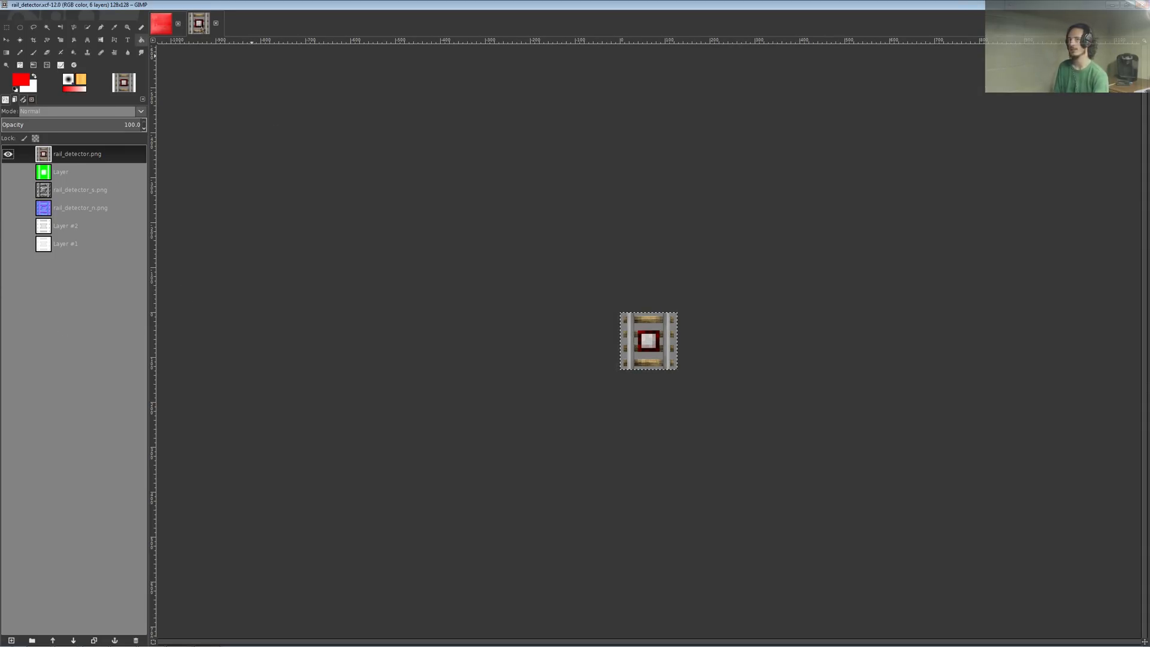
pyautogui.click(9, 153)
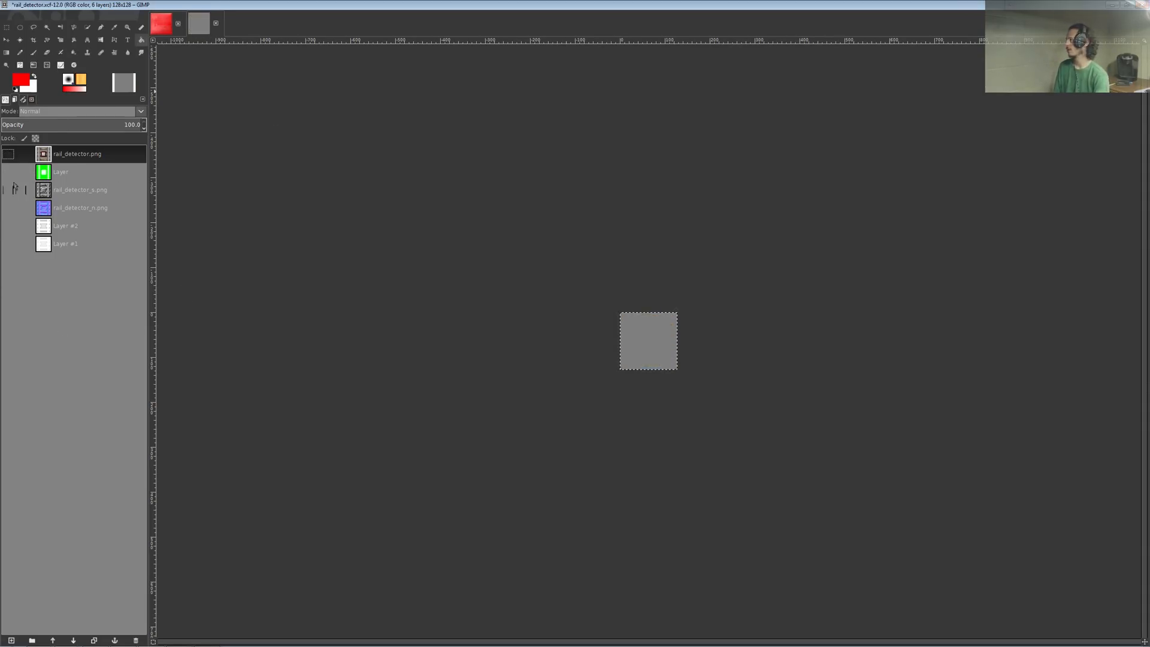
pyautogui.click(9, 190)
pyautogui.click(8, 172)
pyautogui.click(8, 172)
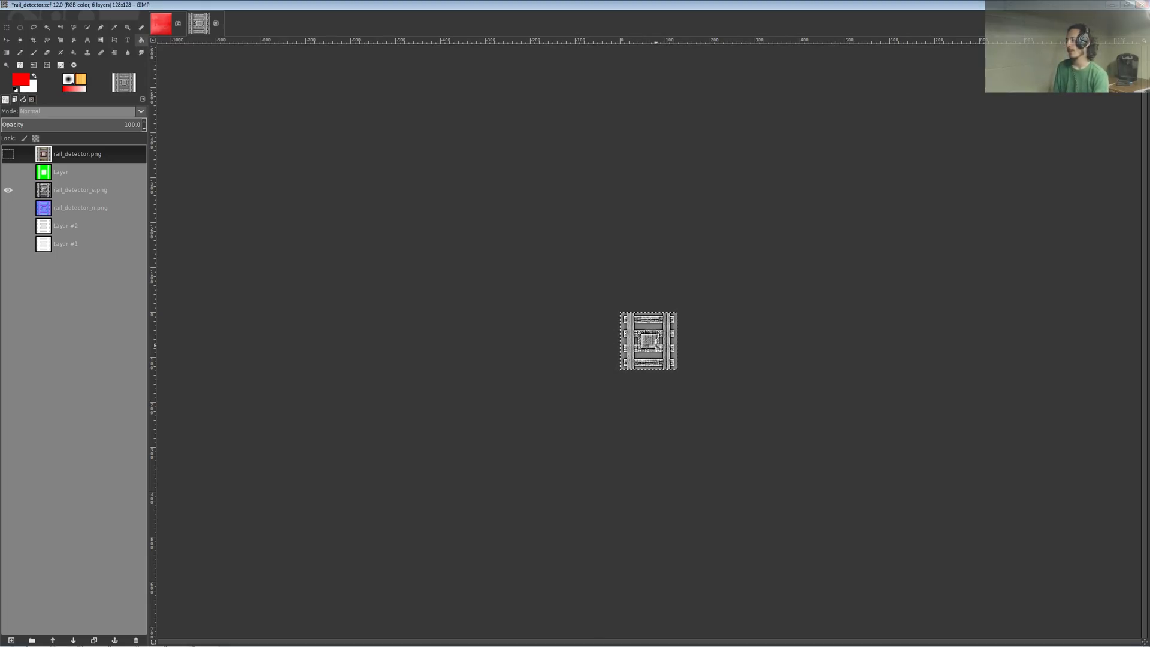
pyautogui.click(9, 172)
pyautogui.click(9, 191)
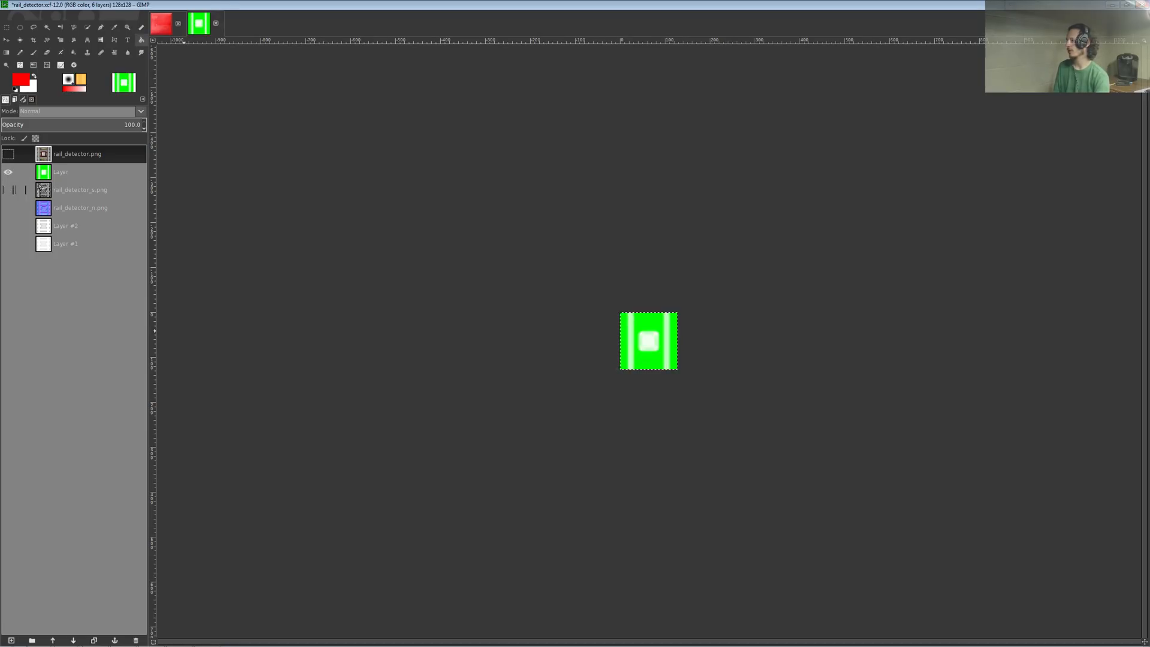
# - Check the blend modes of the green Layer and rail_detector_s.png, and show both layers to examine their combined result
pyautogui.click(57, 174)
pyautogui.click(70, 198)
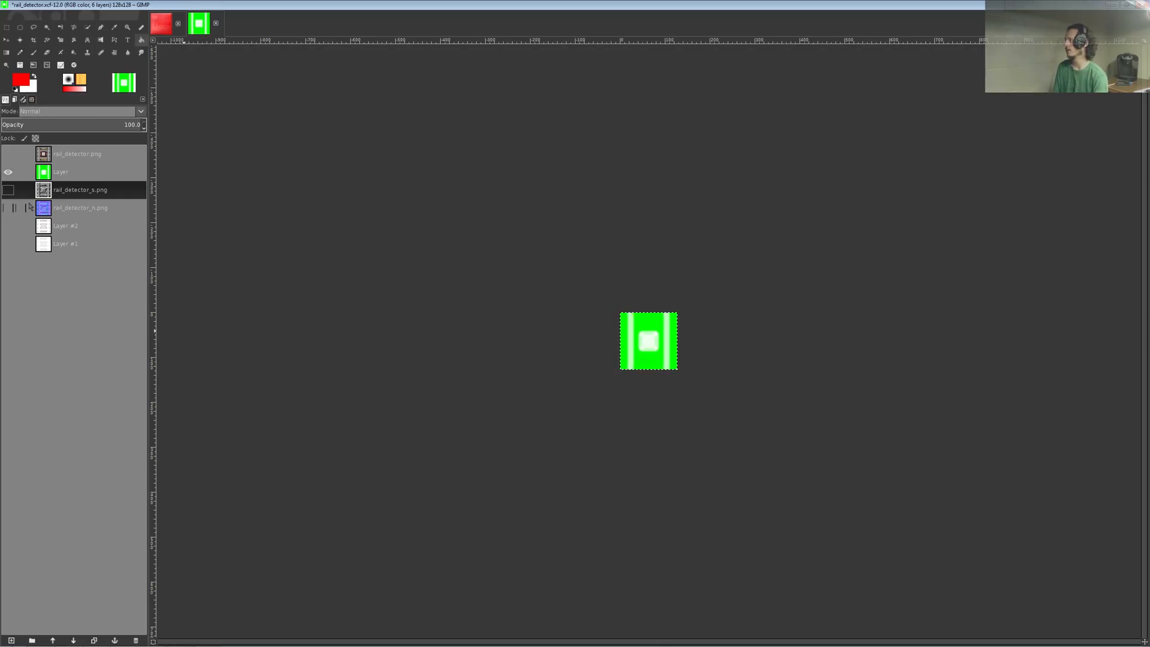
pyautogui.click(65, 174)
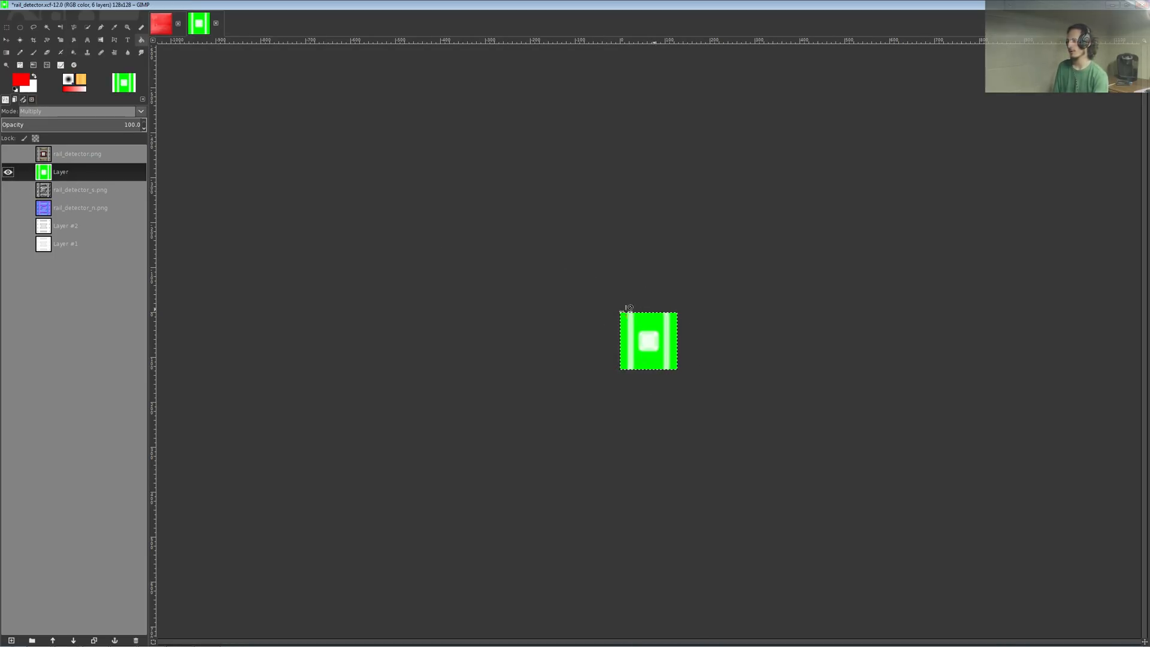
pyautogui.click(72, 192)
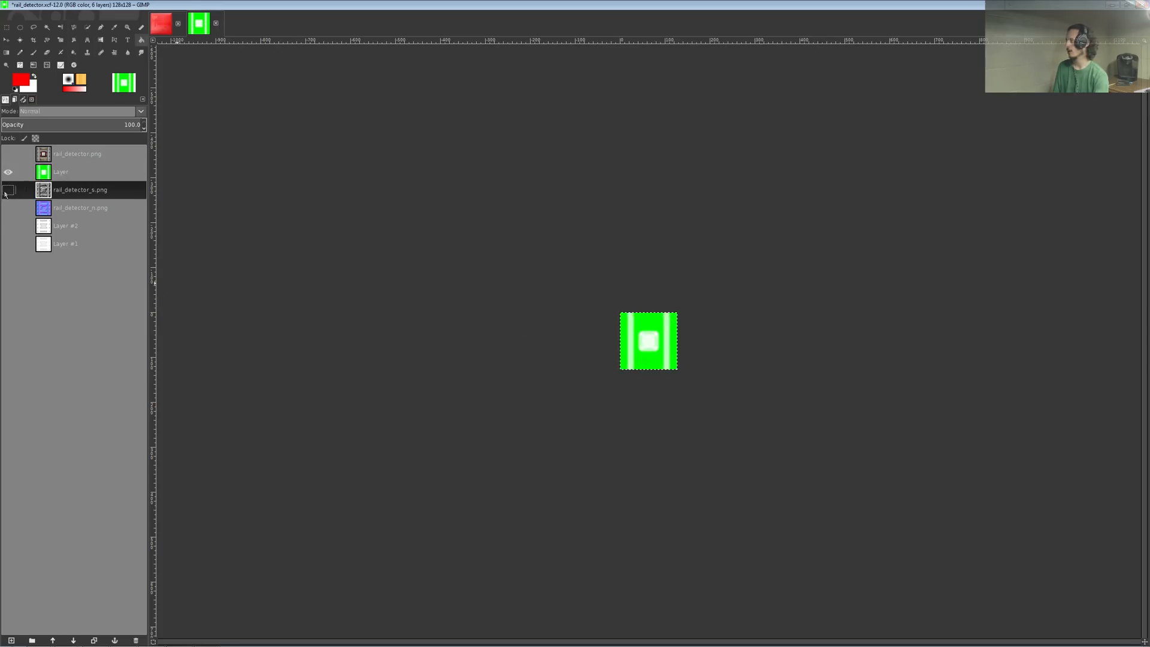
pyautogui.click(8, 190)
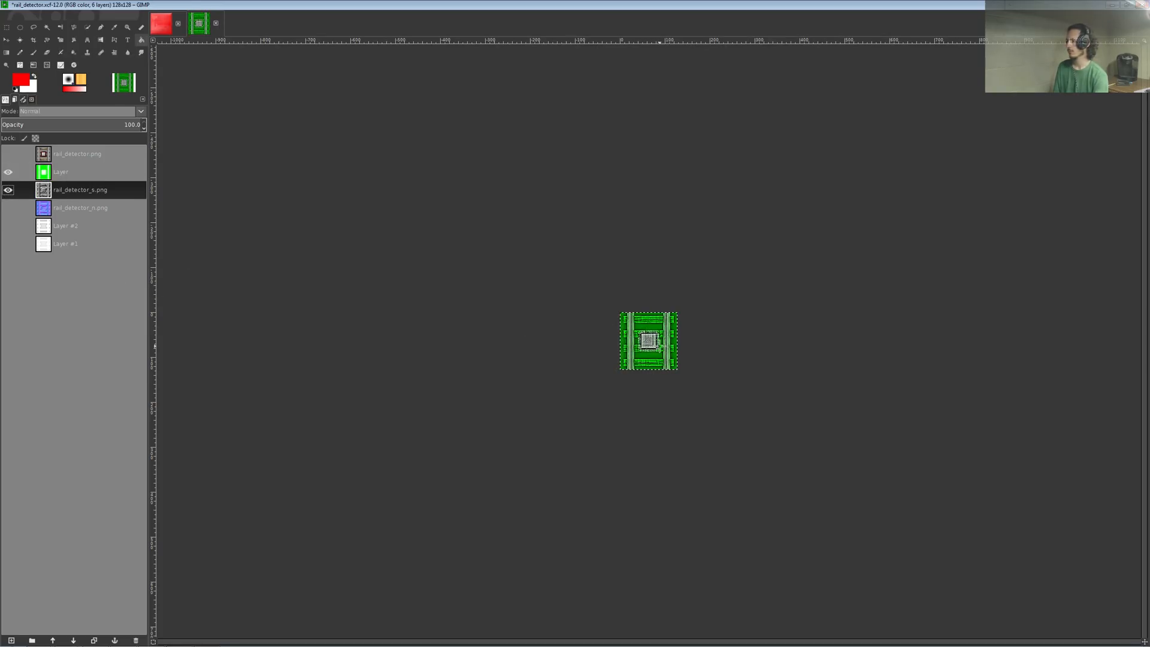
pyautogui.scroll(5, 649, 341)
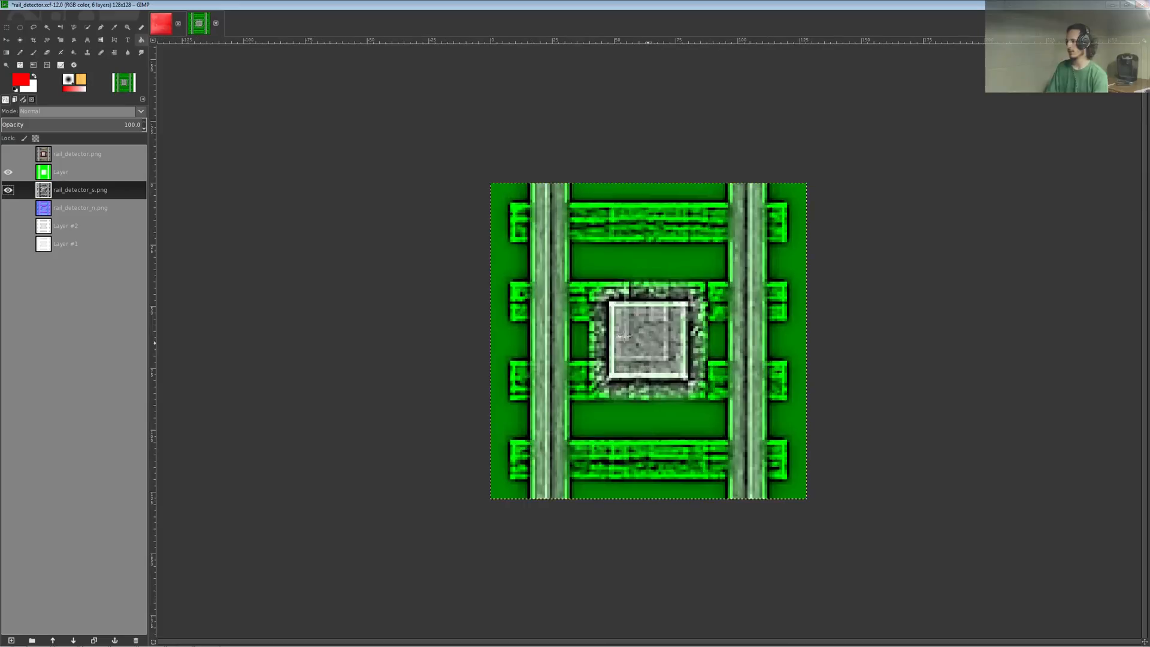
# - Select the green Layer and toggle rail_detector_s.png beneath it to compare the multiplied result with the plain color mask
pyautogui.click(71, 172)
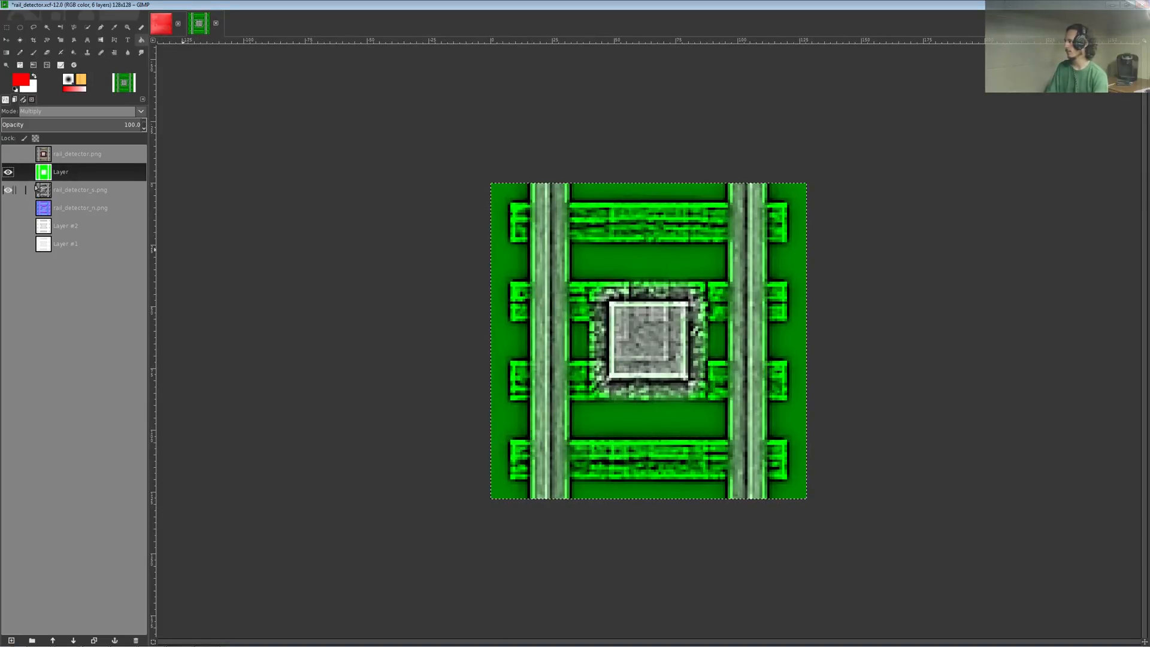
pyautogui.click(8, 189)
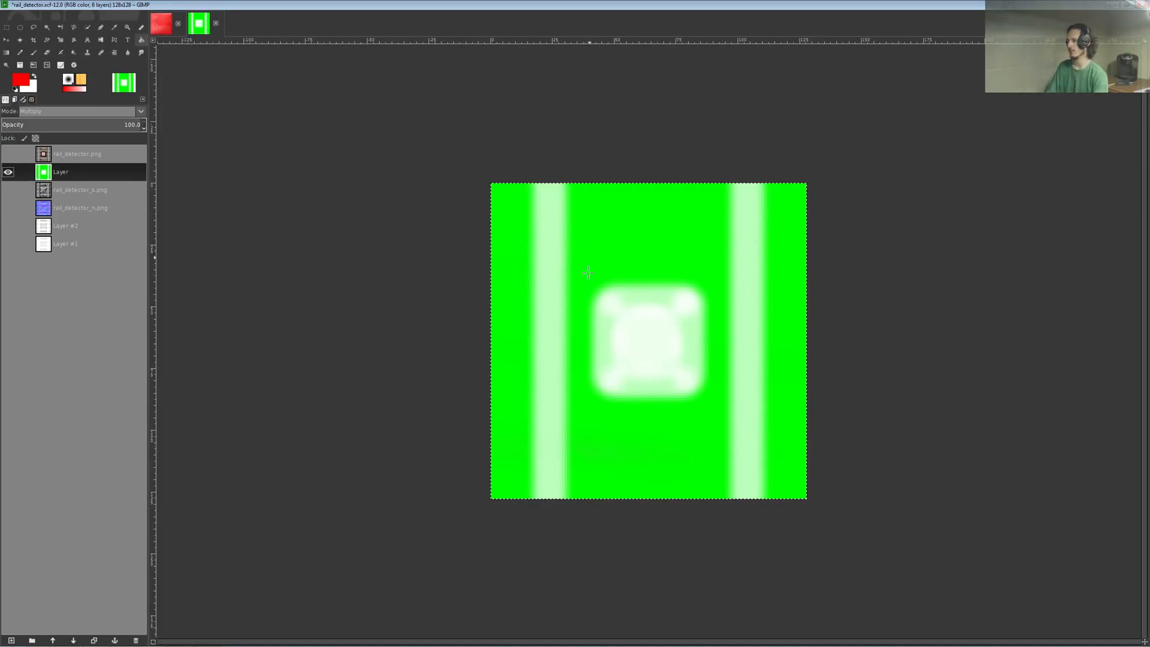
pyautogui.click(10, 193)
pyautogui.click(10, 193)
pyautogui.click(10, 192)
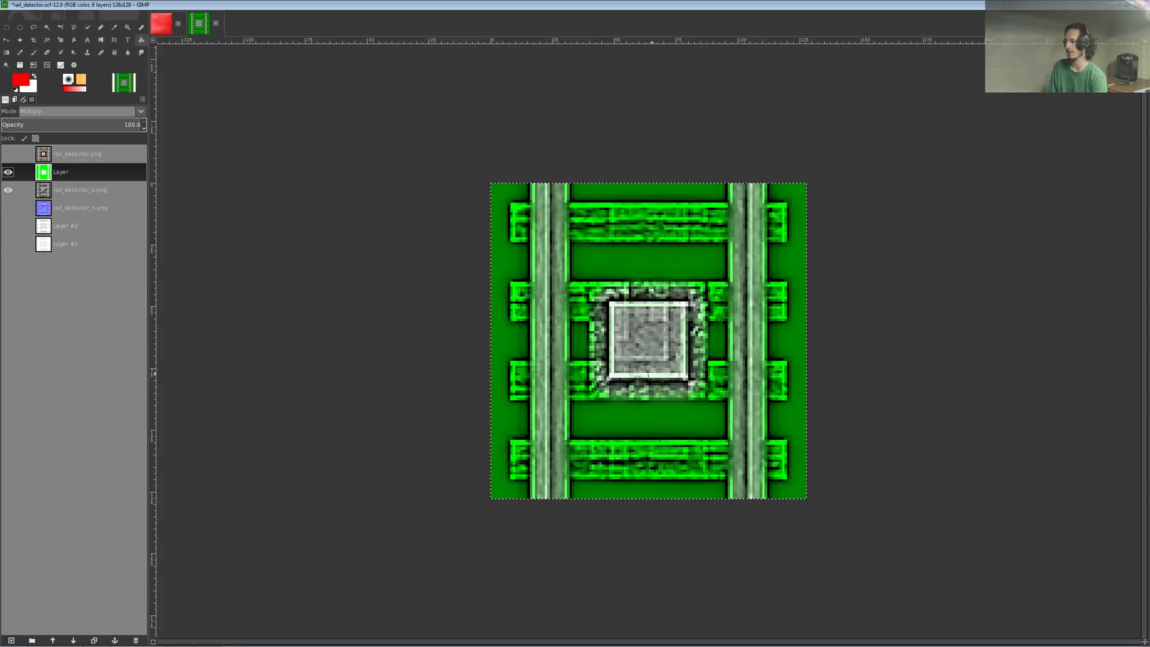
# - Toggle the green Layer over rail_detector_s.png to compare the effect, and finish with only the green Layer visible
pyautogui.click(8, 172)
pyautogui.click(8, 173)
pyautogui.click(9, 172)
pyautogui.click(8, 173)
pyautogui.click(9, 173)
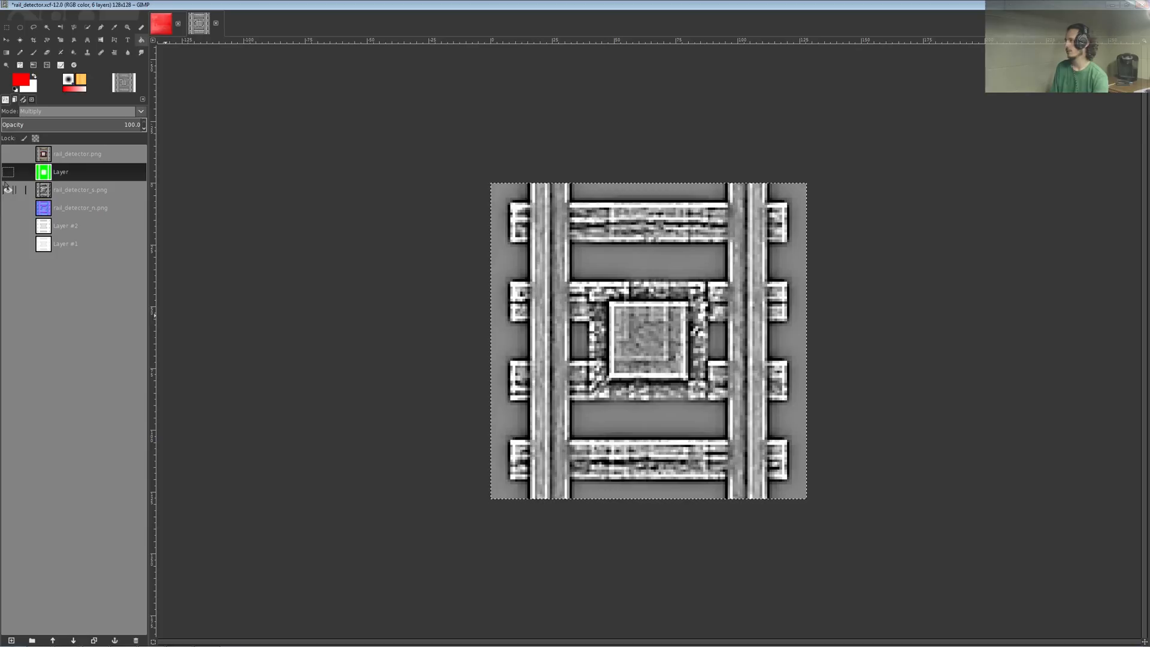
pyautogui.click(9, 190)
pyautogui.click(9, 172)
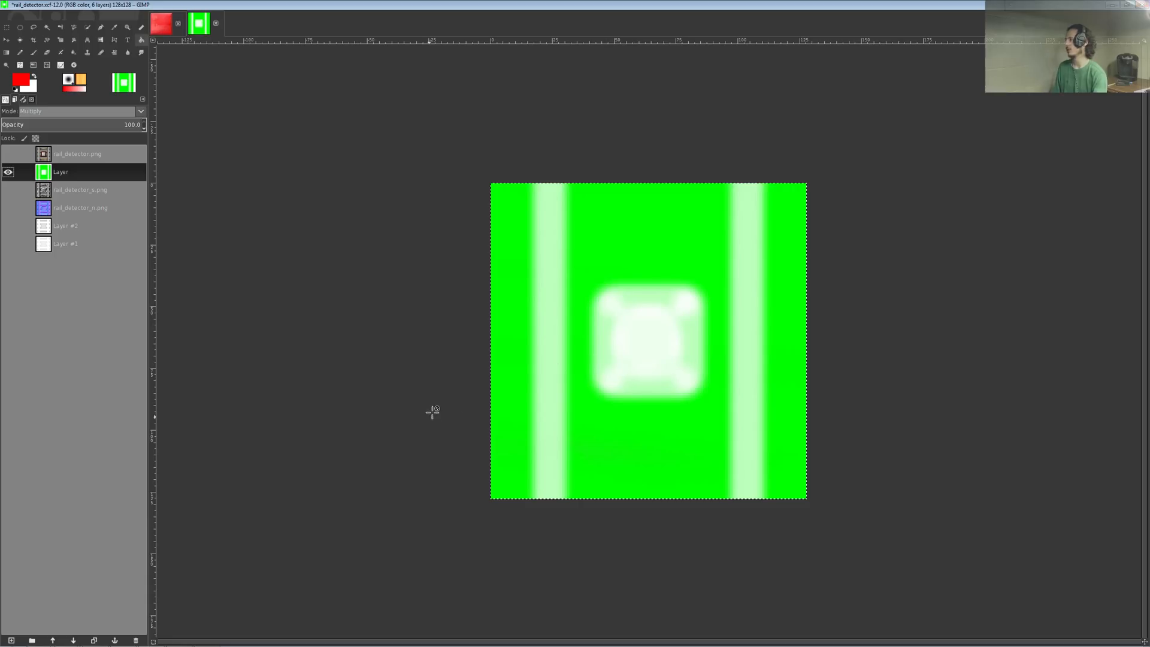
# - In the gold_block.xcf image, hide Layer #2 and gold_block.png, and show and select the green Layer
pyautogui.click(156, 29)
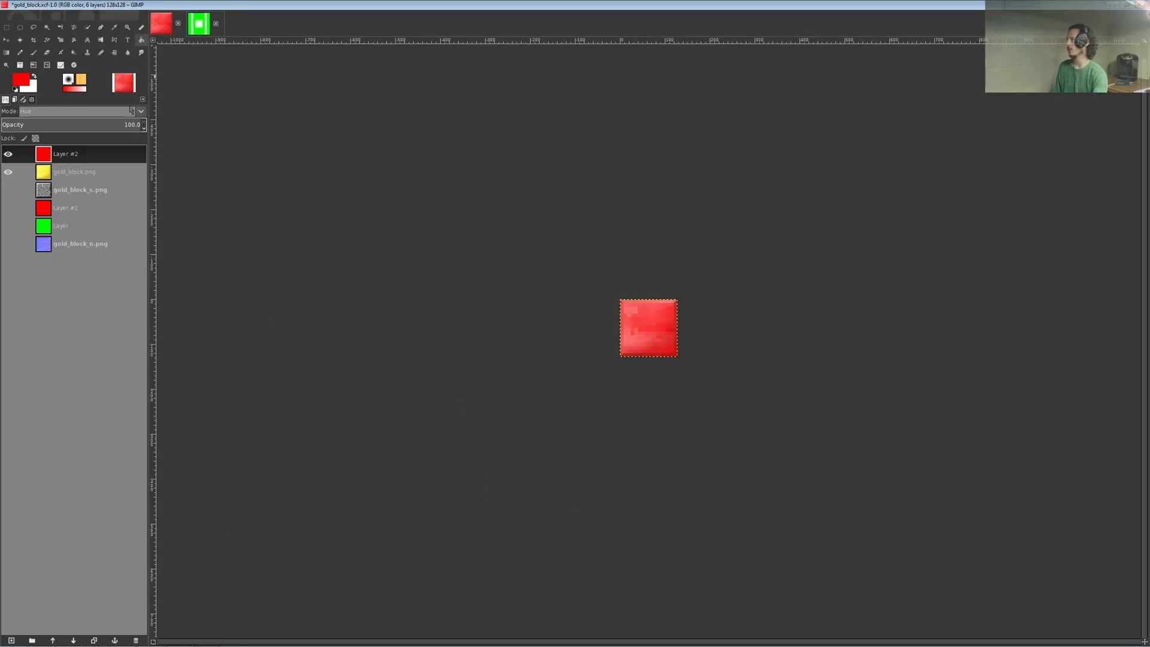
pyautogui.click(55, 210)
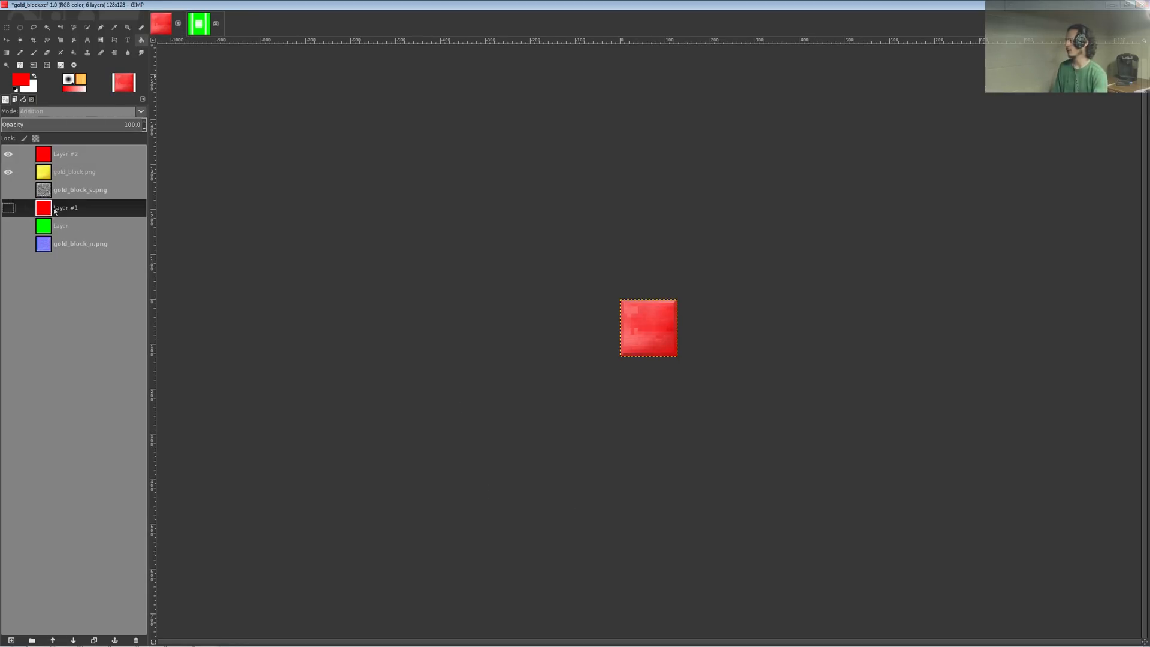
pyautogui.click(8, 172)
pyautogui.click(8, 153)
pyautogui.click(9, 225)
pyautogui.click(69, 226)
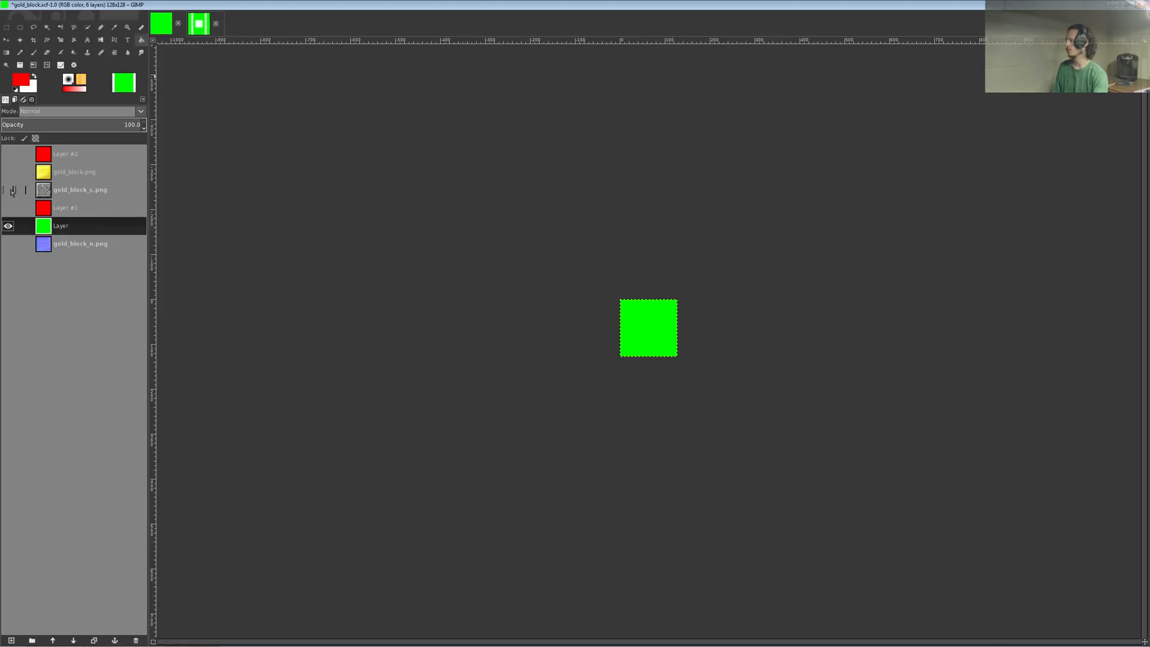
# - Select gold_block_s.png and toggle it over the green Layer to compare the effect, leaving both layers visible
pyautogui.click(72, 190)
pyautogui.click(8, 190)
pyautogui.click(8, 196)
pyautogui.click(8, 195)
pyautogui.click(8, 196)
pyautogui.click(8, 195)
pyautogui.click(8, 196)
pyautogui.click(8, 196)
# - Glance at the rail_detector.xcf image, return to gold_block.xcf, and check the blend modes of the green Layer and gold_block_s.png
pyautogui.click(203, 26)
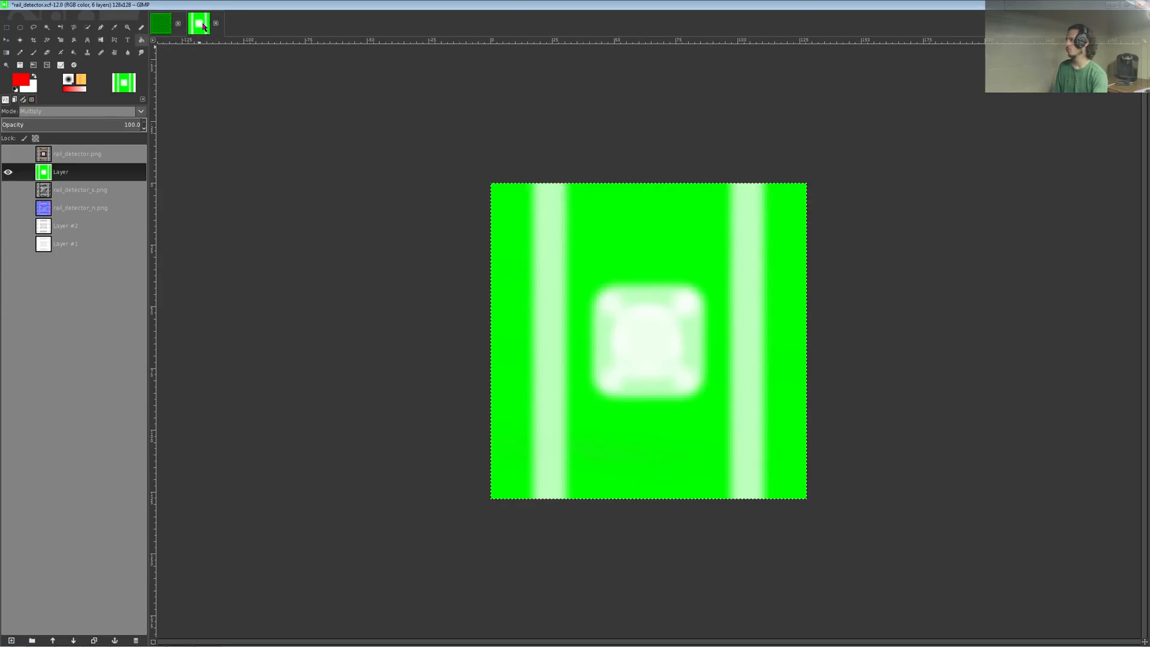
pyautogui.click(160, 26)
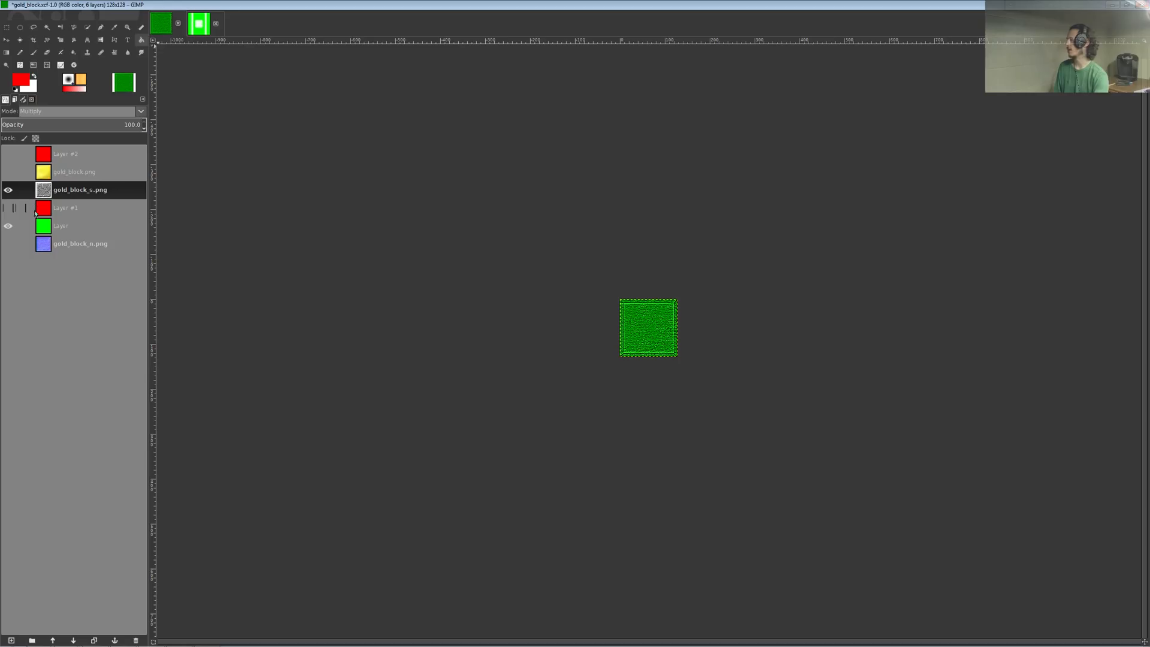
pyautogui.click(57, 229)
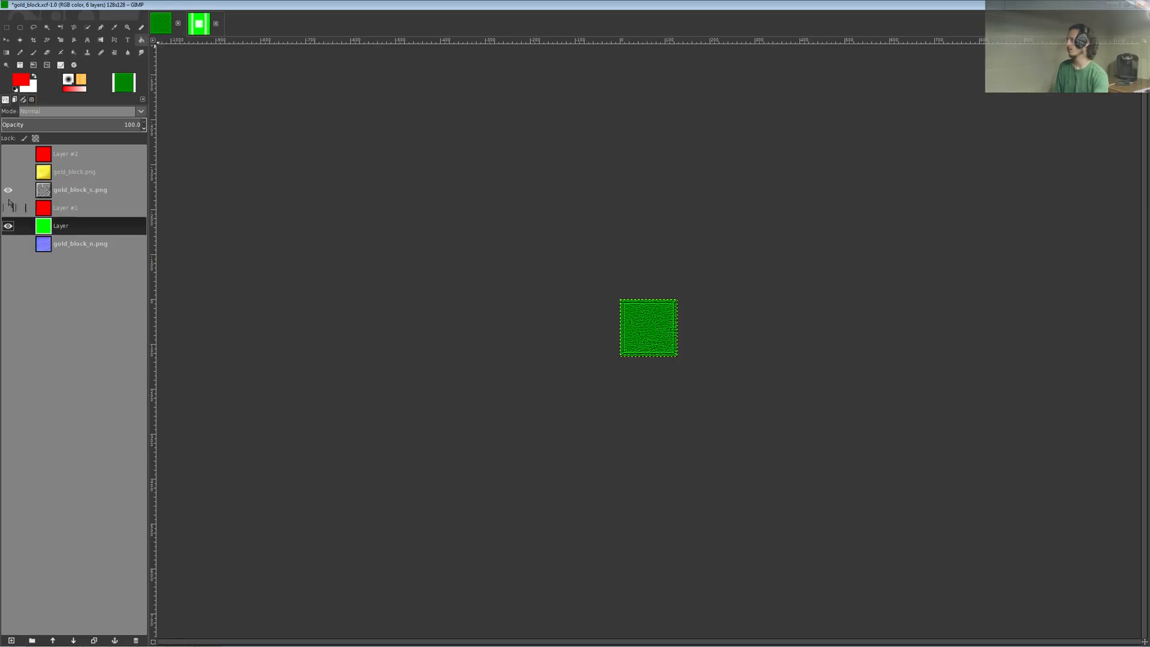
pyautogui.click(57, 191)
pyautogui.click(63, 113)
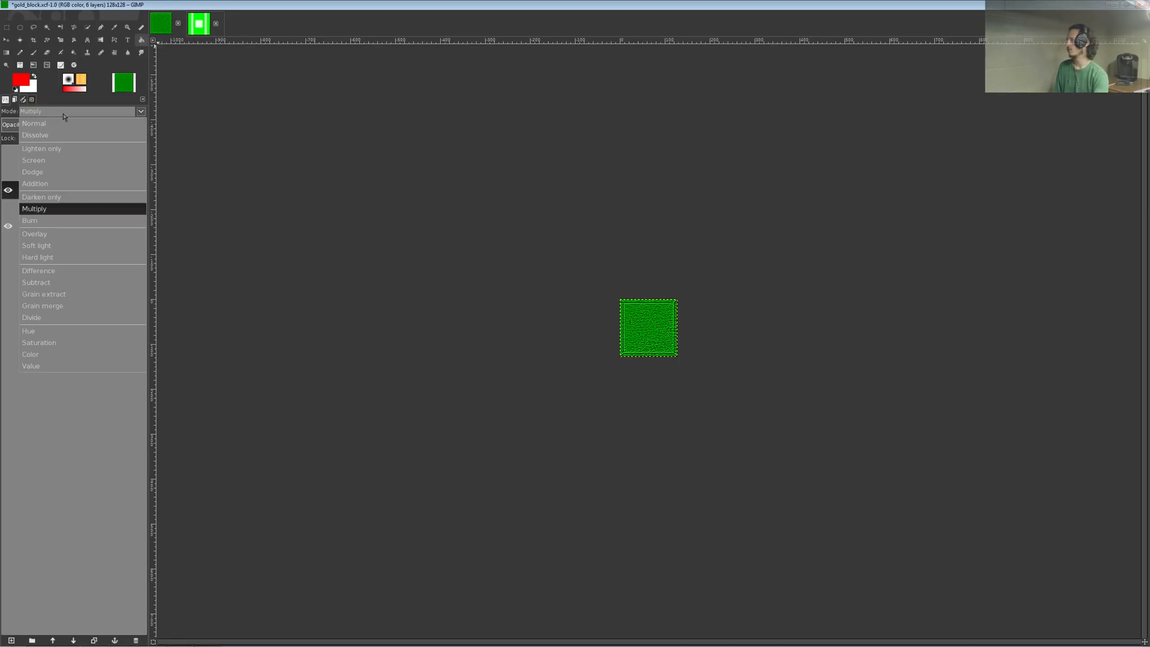
pyautogui.click(71, 211)
# - Move the green Layer directly above gold_block_s.png and set its blend mode to Multiply
pyautogui.moveTo(75, 234); pyautogui.dragTo(69, 185)
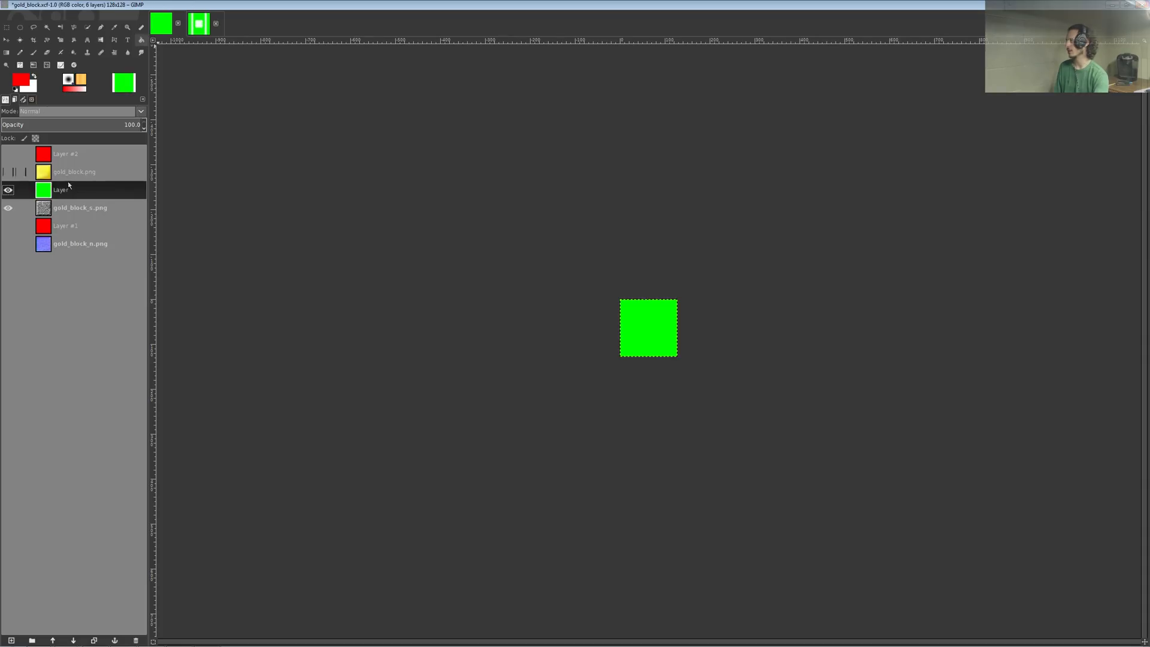
pyautogui.click(65, 112)
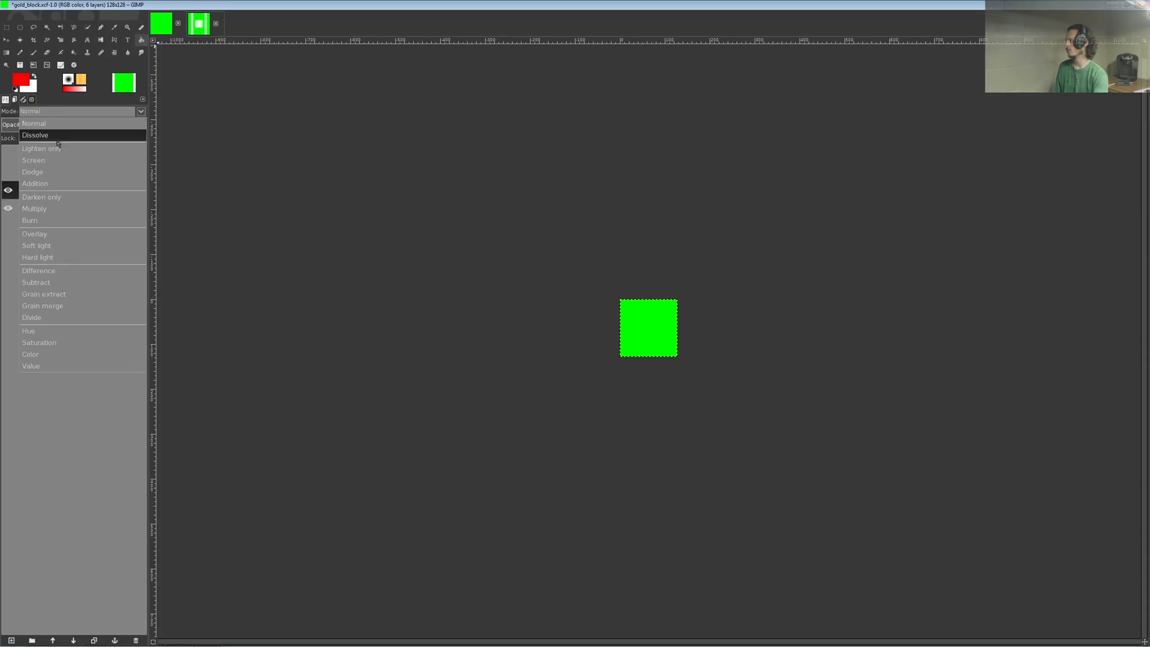
pyautogui.click(54, 209)
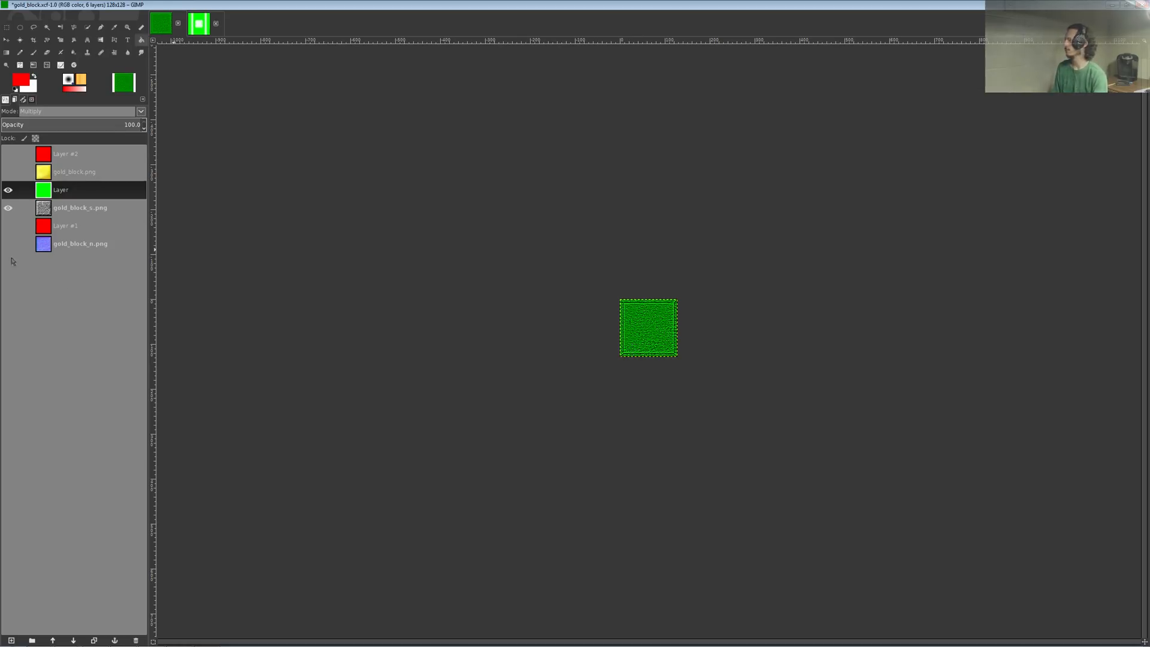
# - Toggle the green Layer over gold_block_s.png and check both layers' blend modes, leaving the green Layer visible and selected
pyautogui.click(13, 191)
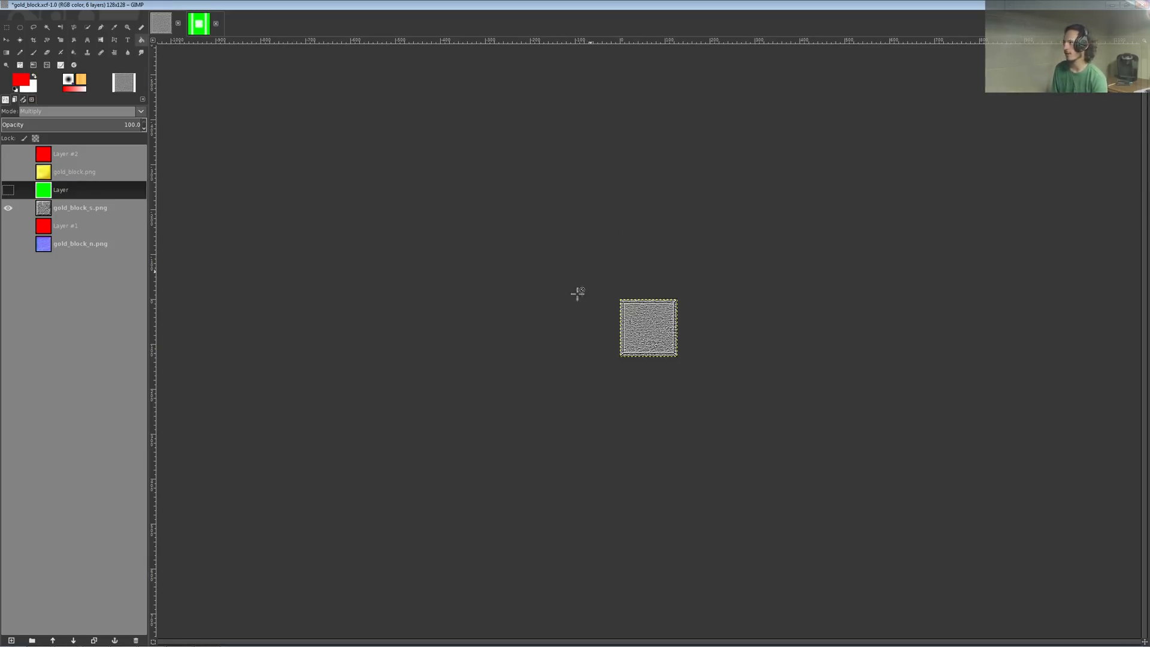
pyautogui.click(83, 208)
pyautogui.click(60, 190)
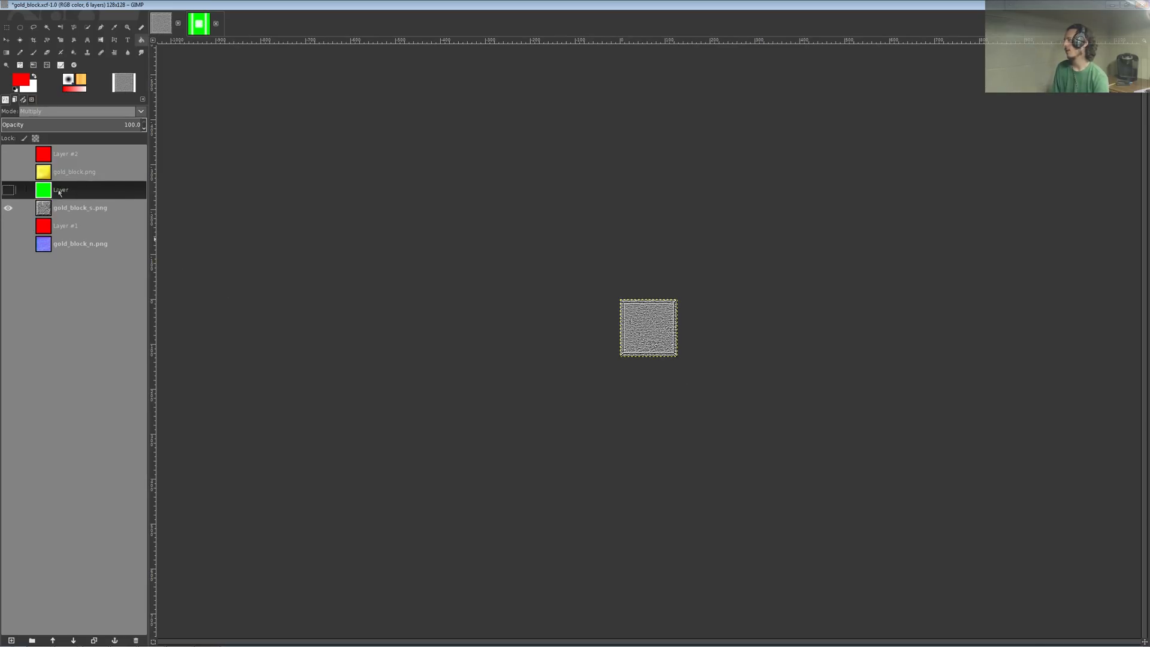
pyautogui.click(8, 194)
pyautogui.click(73, 209)
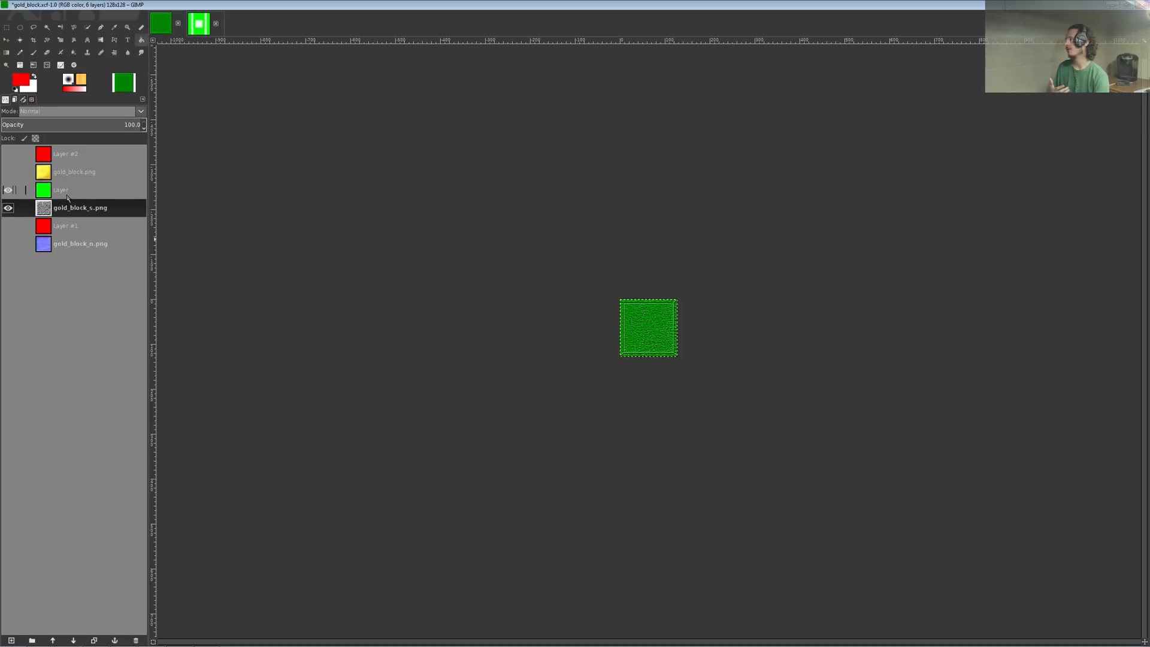
pyautogui.click(67, 196)
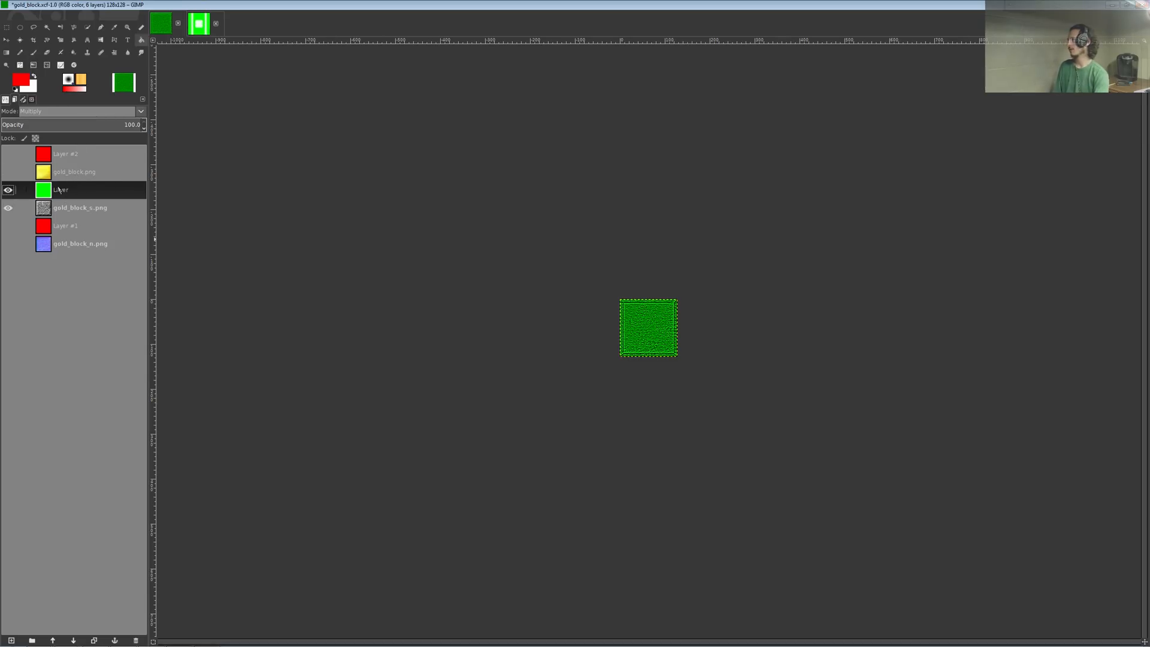
pyautogui.click(8, 190)
pyautogui.click(8, 190)
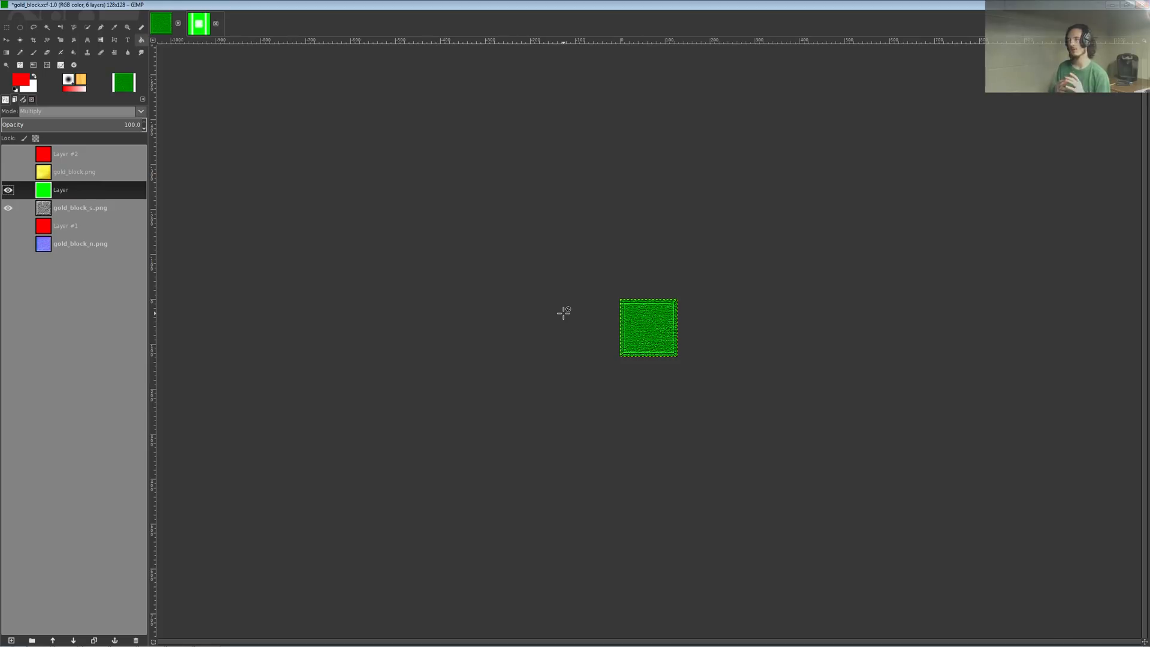
pyautogui.click(31, 99)
pyautogui.click(24, 99)
pyautogui.click(5, 99)
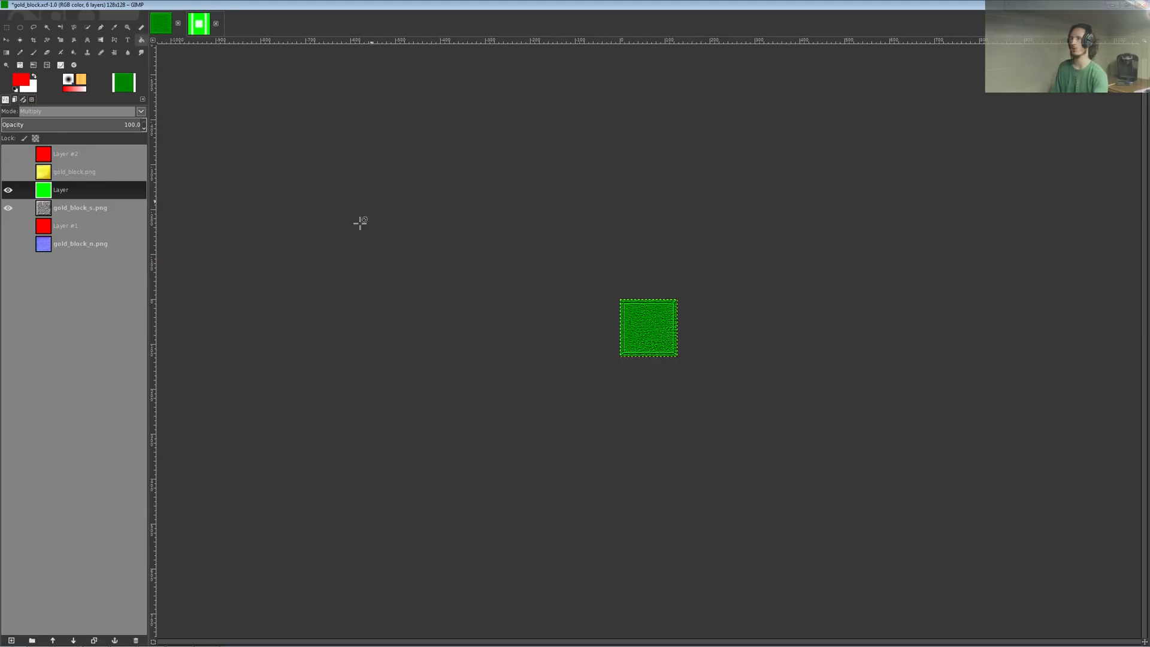
# - Switch to full-screen view and look through the blend mode options of the green Layer without changing its mode
pyautogui.press('F11')
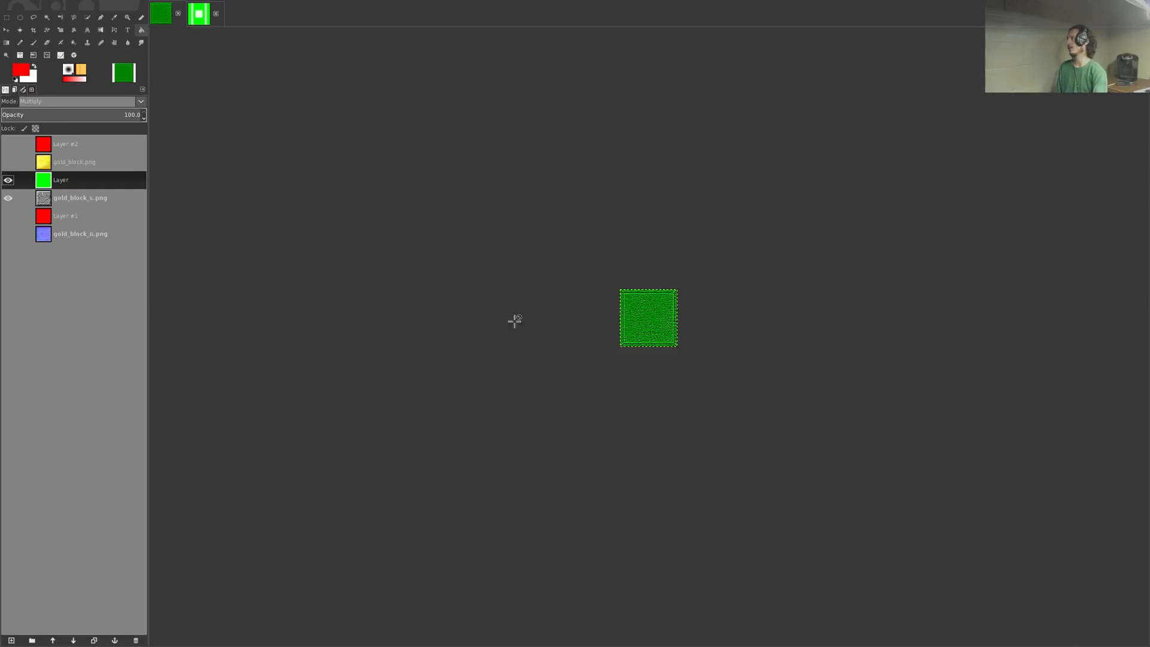
pyautogui.click(54, 102)
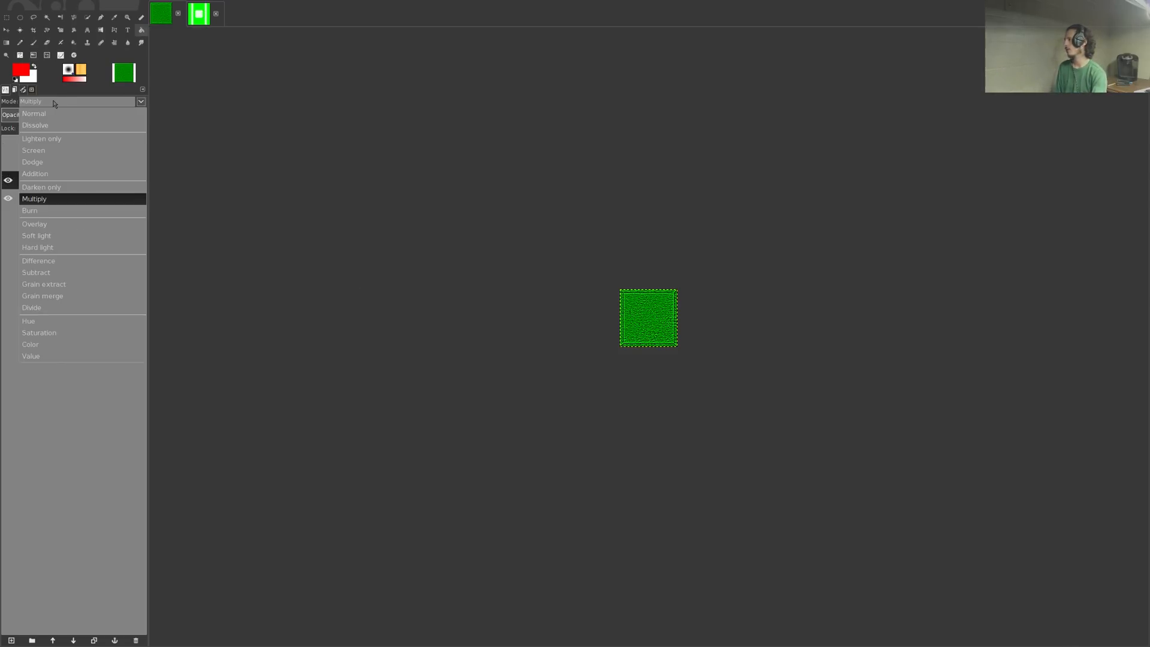
pyautogui.click(205, 200)
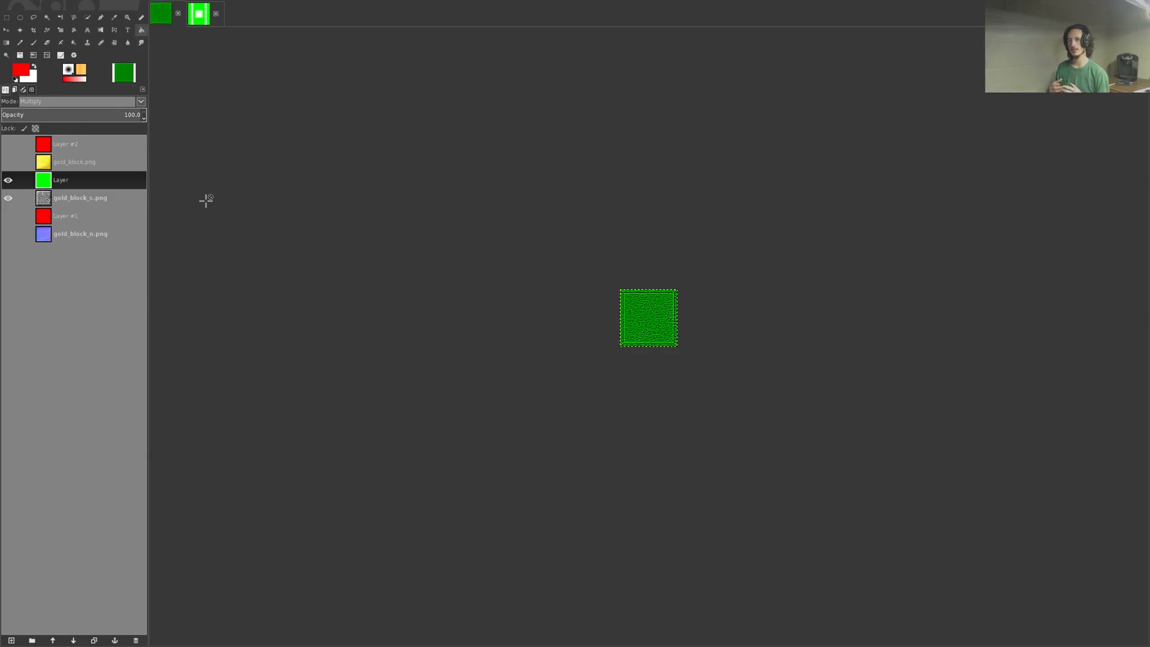
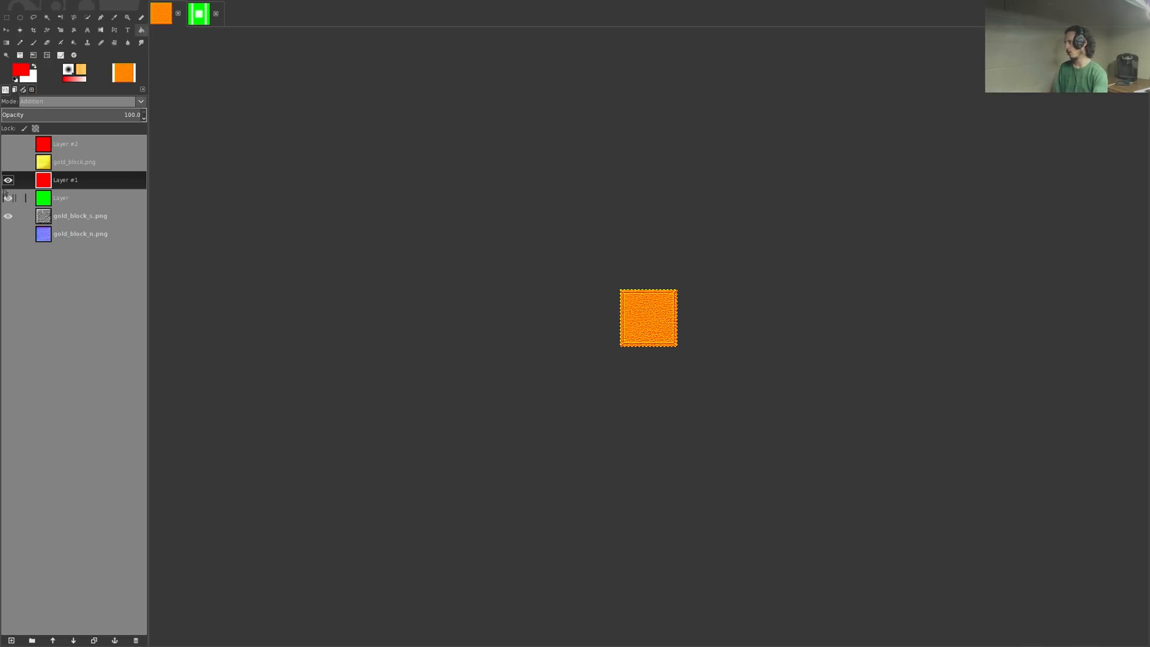
# - Hide Layer #1 and the green Layer to view gold_block_s.png alone, and show both color layers again
pyautogui.click(8, 180)
pyautogui.click(8, 198)
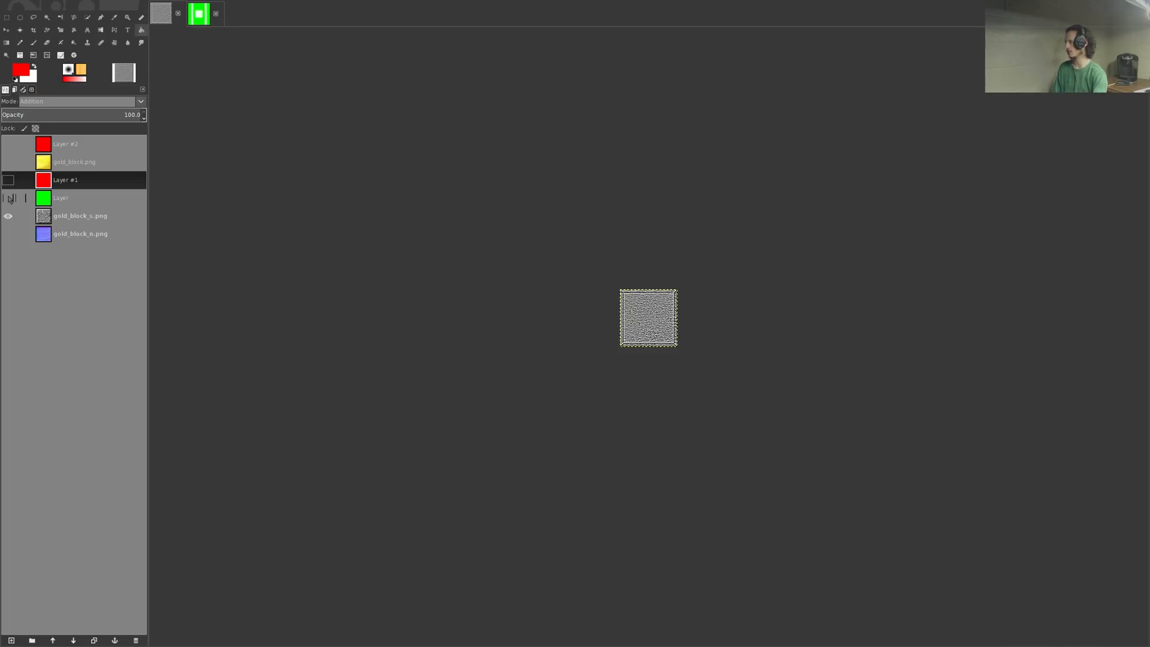
pyautogui.click(9, 198)
pyautogui.click(8, 180)
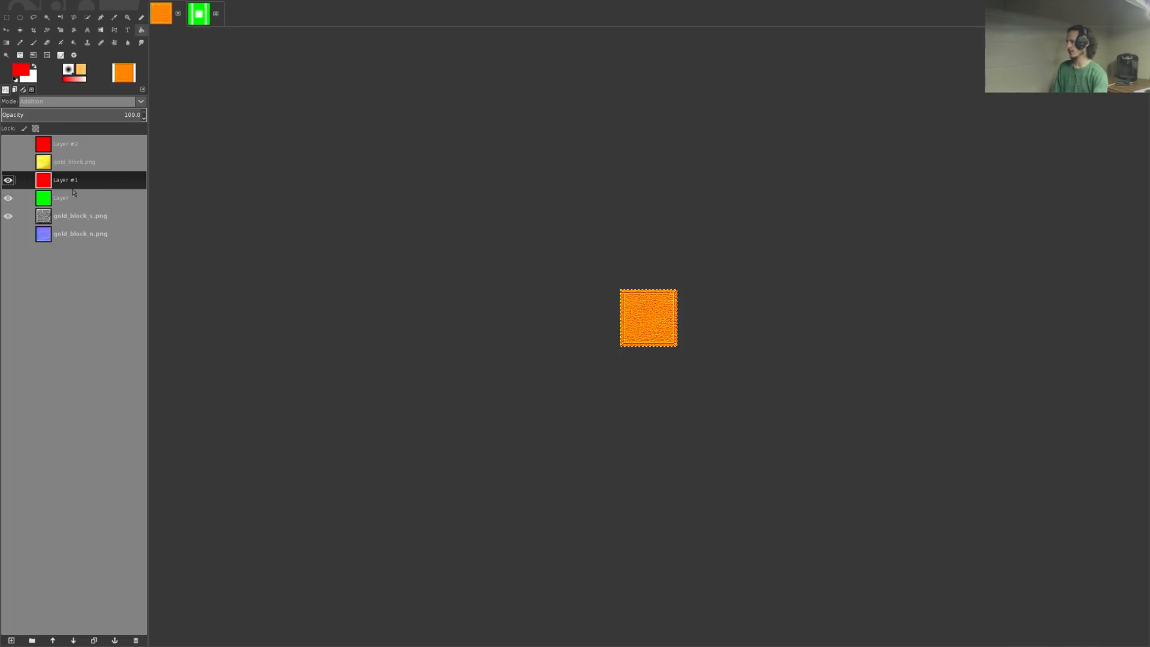
# - Check the blend modes of gold_block_s.png and Layer #1, and fade Layer #1's opacity to 0 and back to 100
pyautogui.click(64, 217)
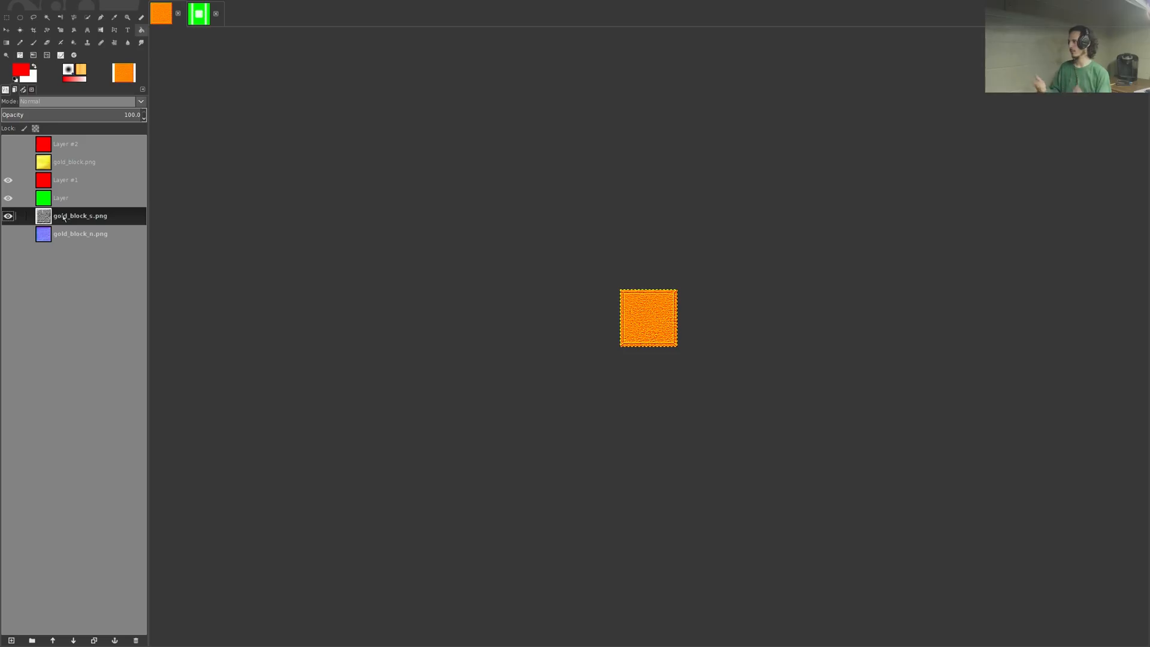
pyautogui.click(76, 182)
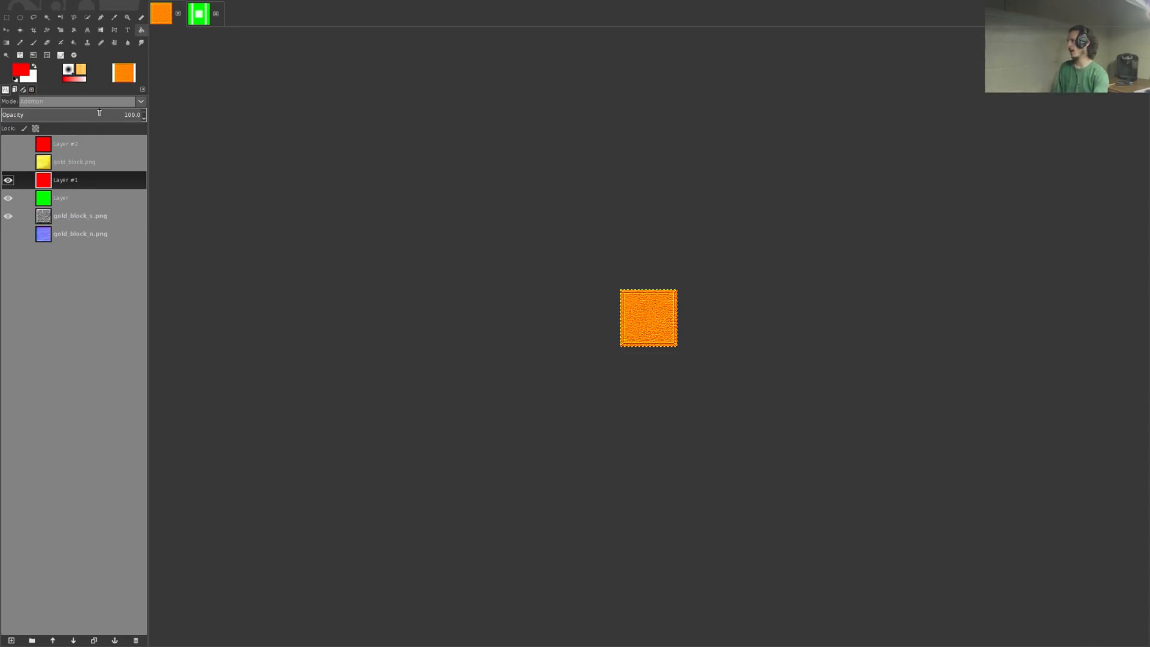
pyautogui.moveTo(100, 112); pyautogui.dragTo(1, 108)
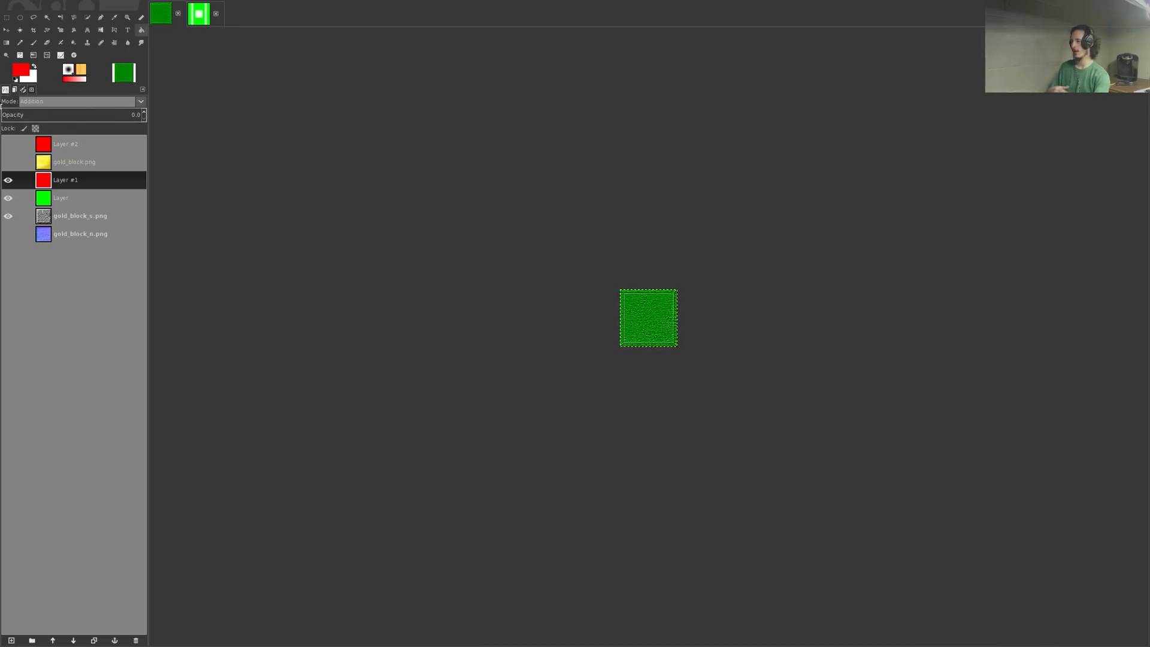
pyautogui.moveTo(1, 105); pyautogui.dragTo(142, 113)
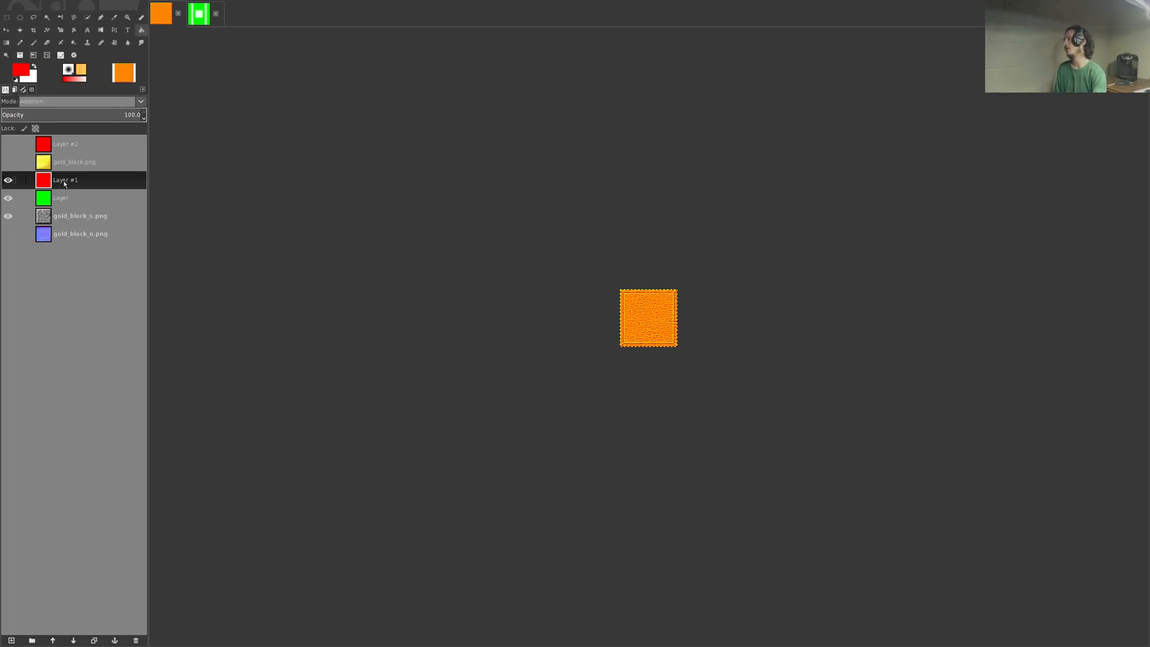
# - In the rail_detector.xcf image, show and select rail_detector.png and hide the green Layer to examine the base texture
pyautogui.click(205, 23)
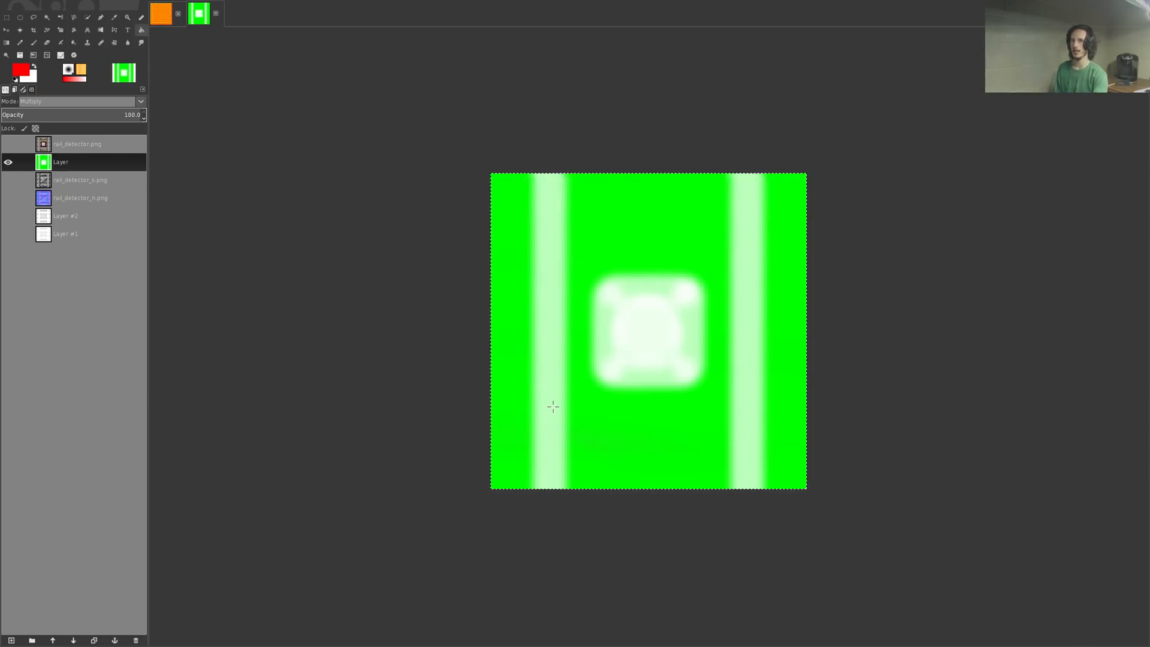
pyautogui.click(162, 13)
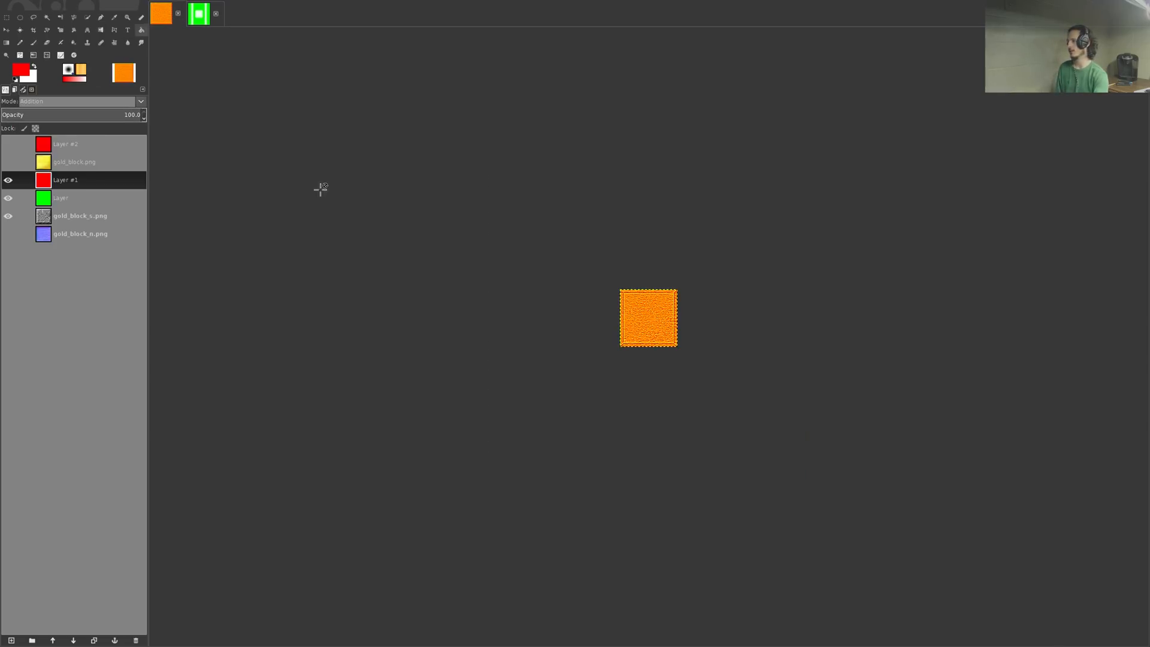
pyautogui.click(196, 26)
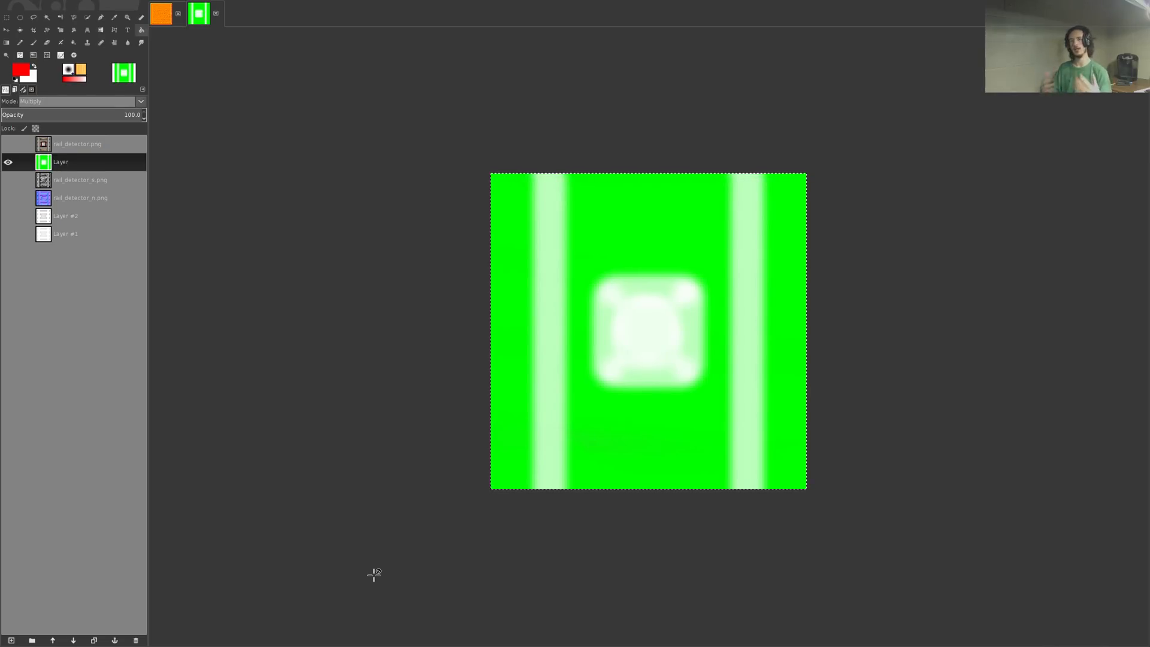
pyautogui.click(91, 144)
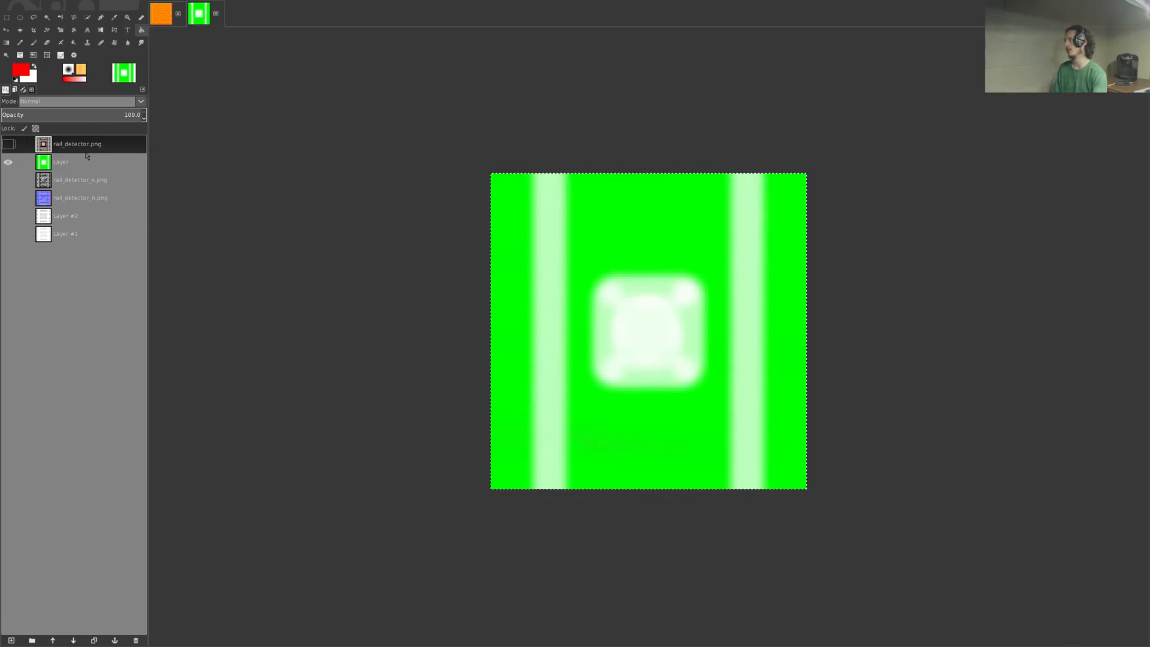
pyautogui.click(7, 144)
pyautogui.click(8, 162)
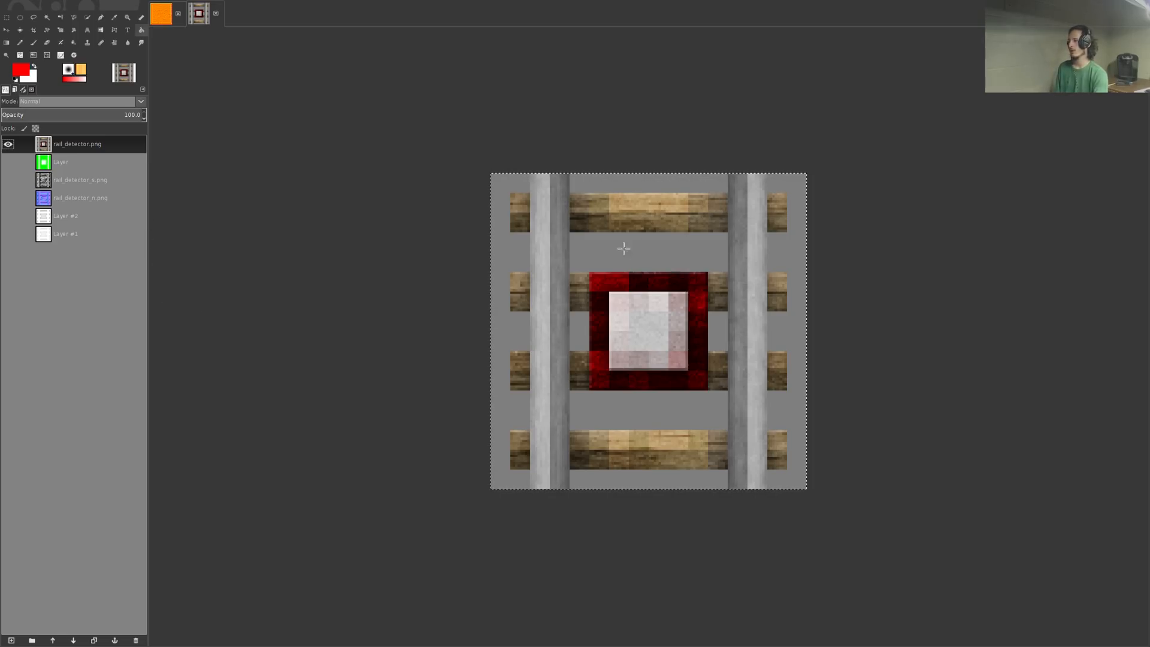
# - Hide rail_detector.png, select rail_detector_s.png, and show it together with the green Layer
pyautogui.click(59, 164)
pyautogui.click(62, 179)
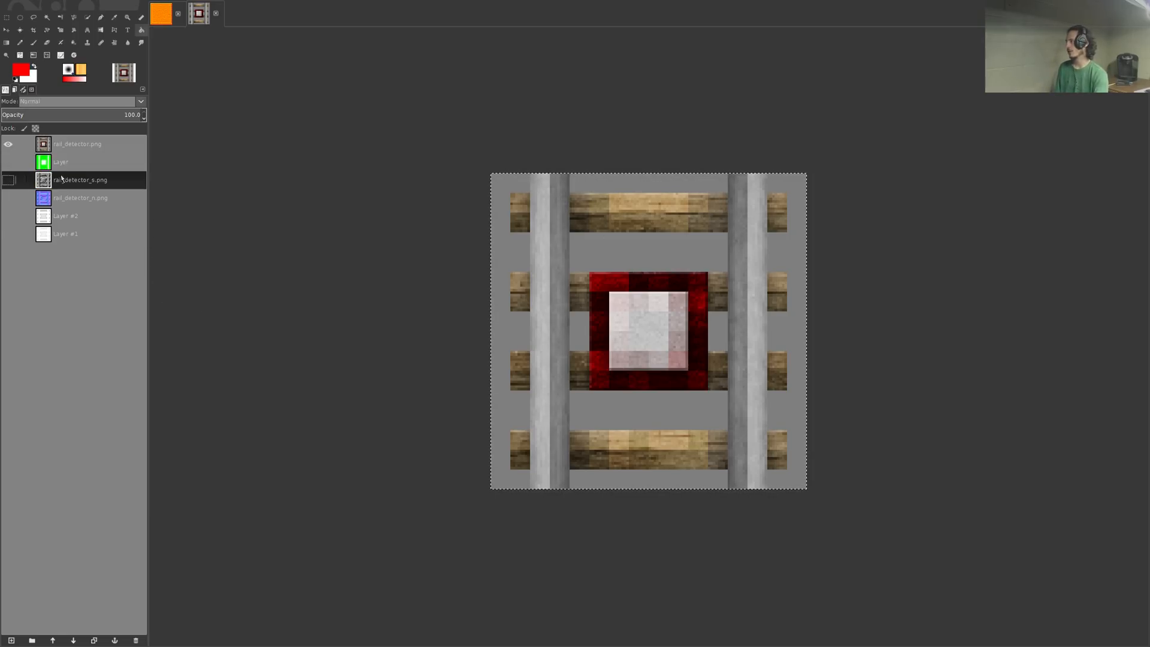
pyautogui.click(8, 144)
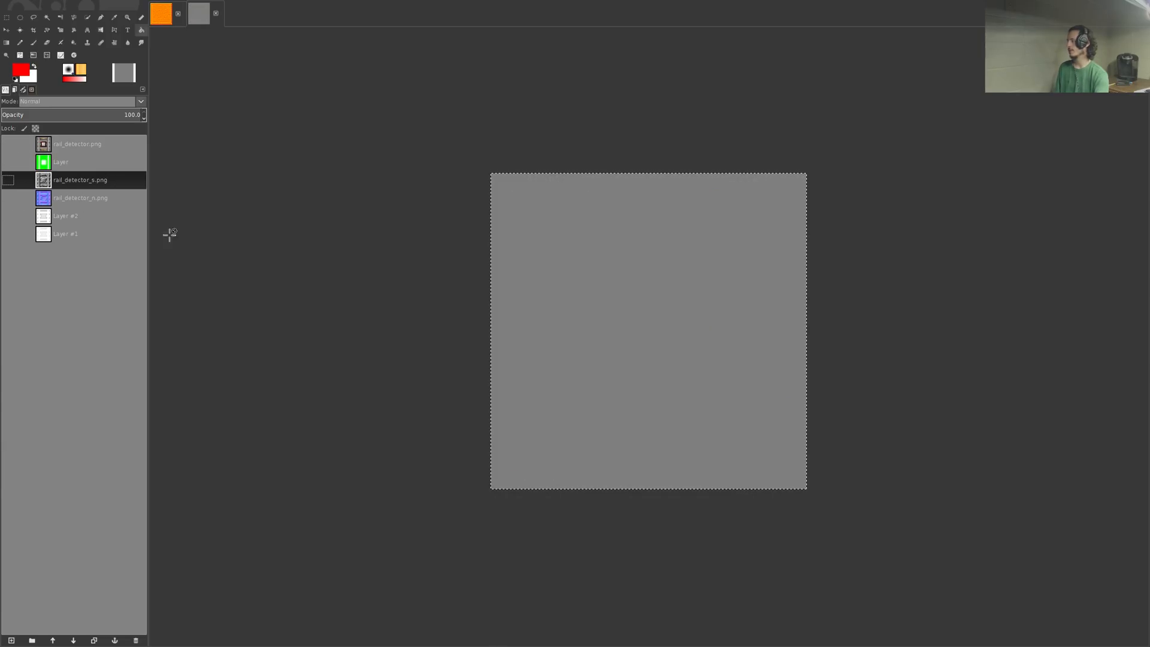
pyautogui.click(8, 179)
pyautogui.click(8, 161)
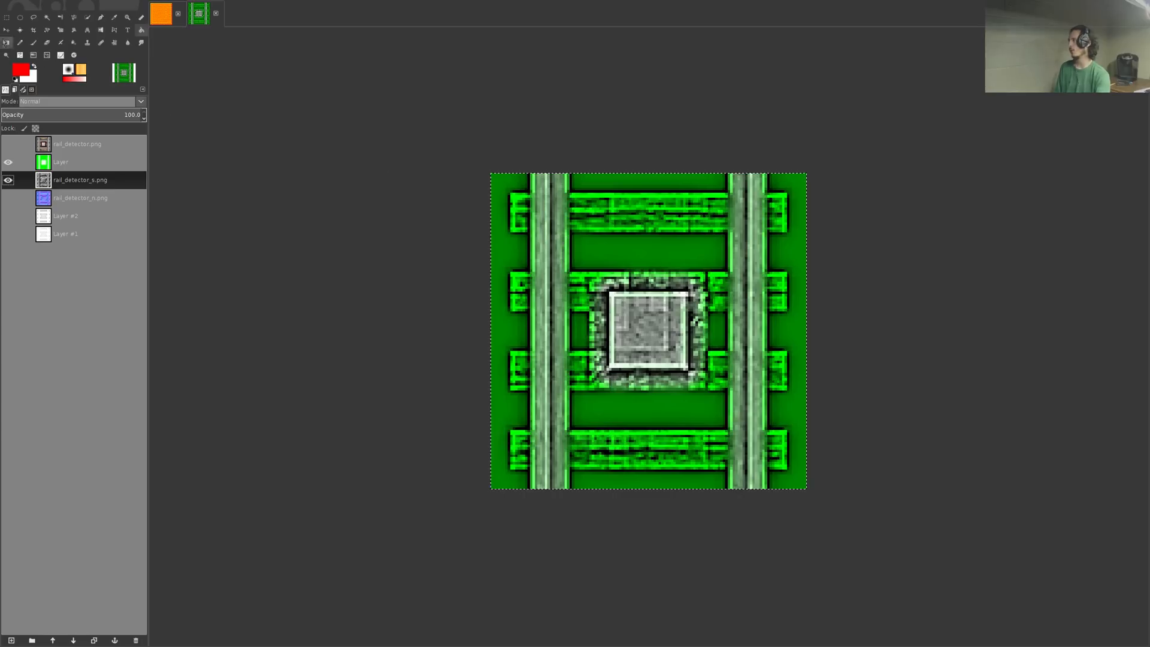
# - Examine the texture file names in the blocks folder through the Export Image dialog, and close it without exporting
pyautogui.rightClick(548, 223)
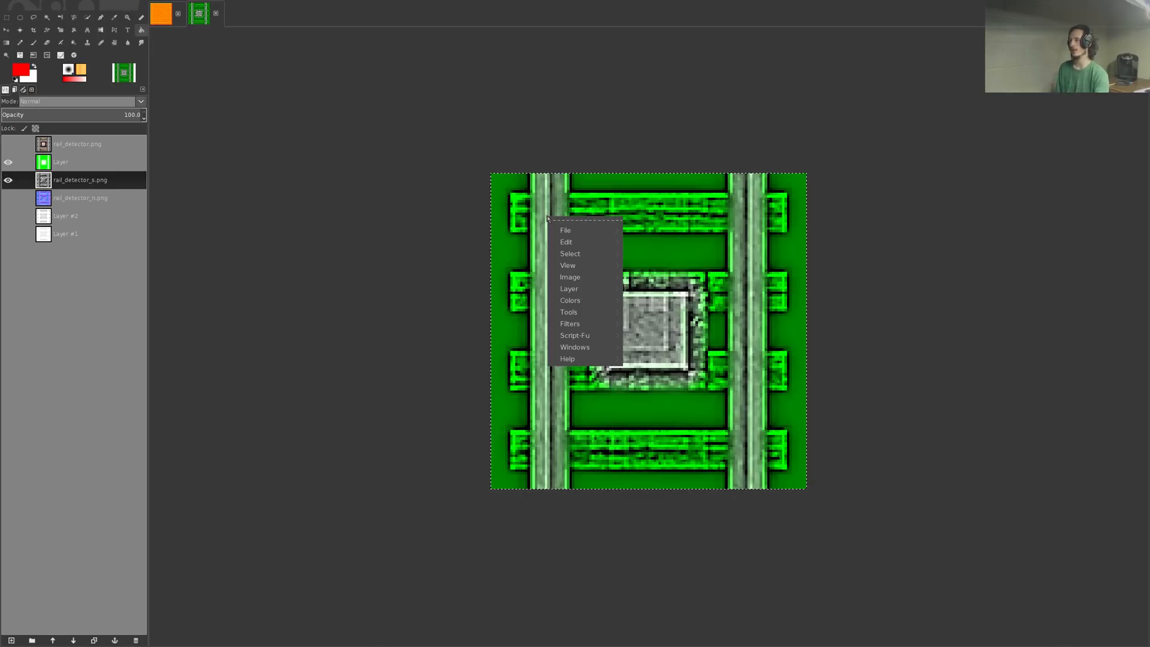
pyautogui.moveTo(574, 231)
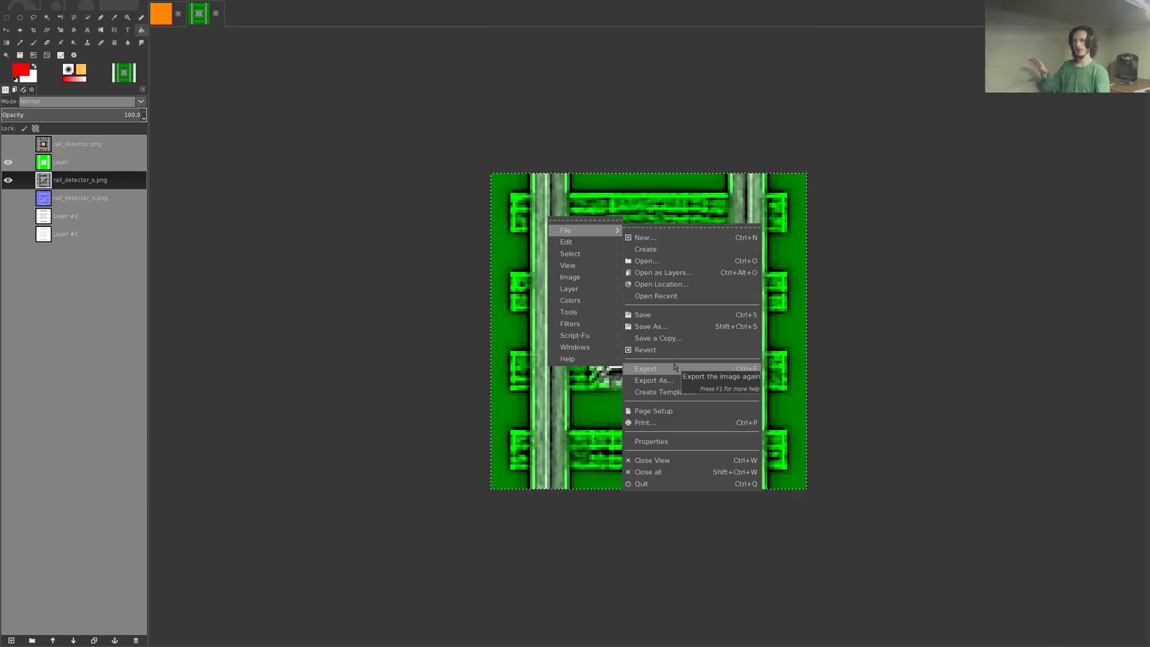
pyautogui.moveTo(610, 354)
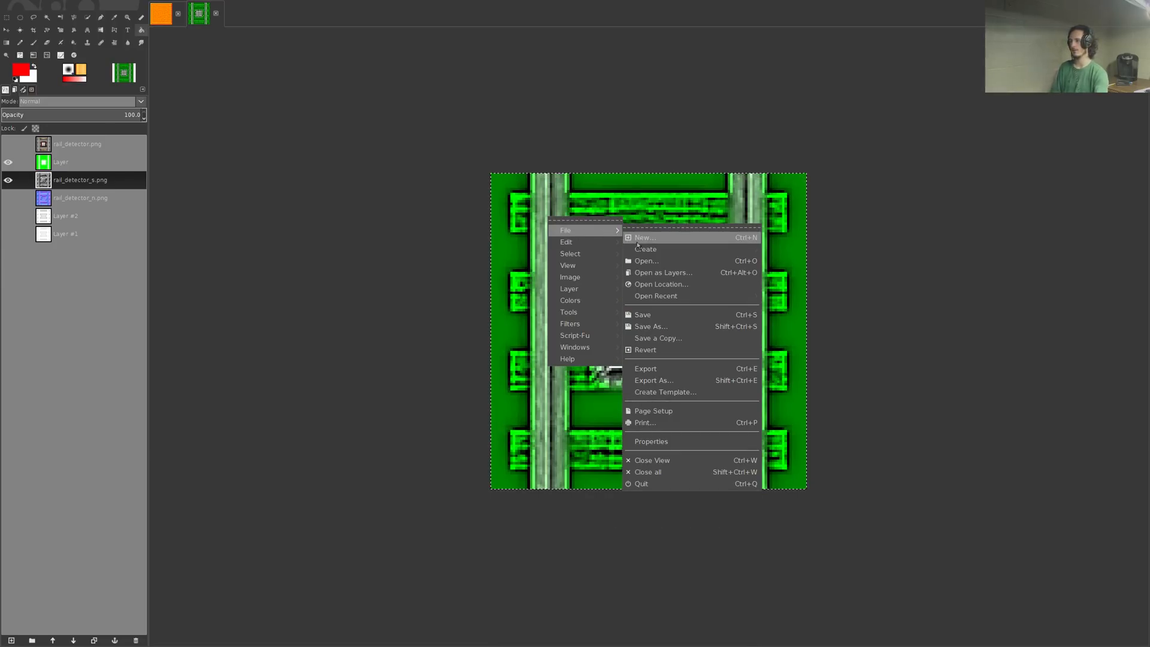
pyautogui.click(671, 384)
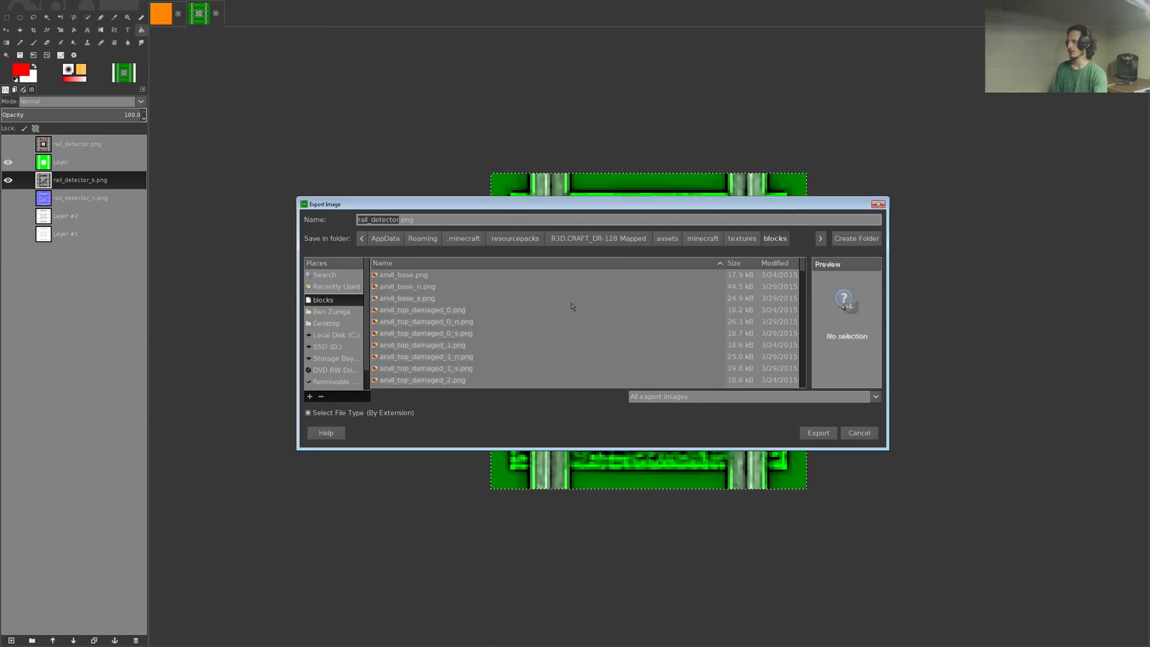
pyautogui.scroll(-5, 434, 358)
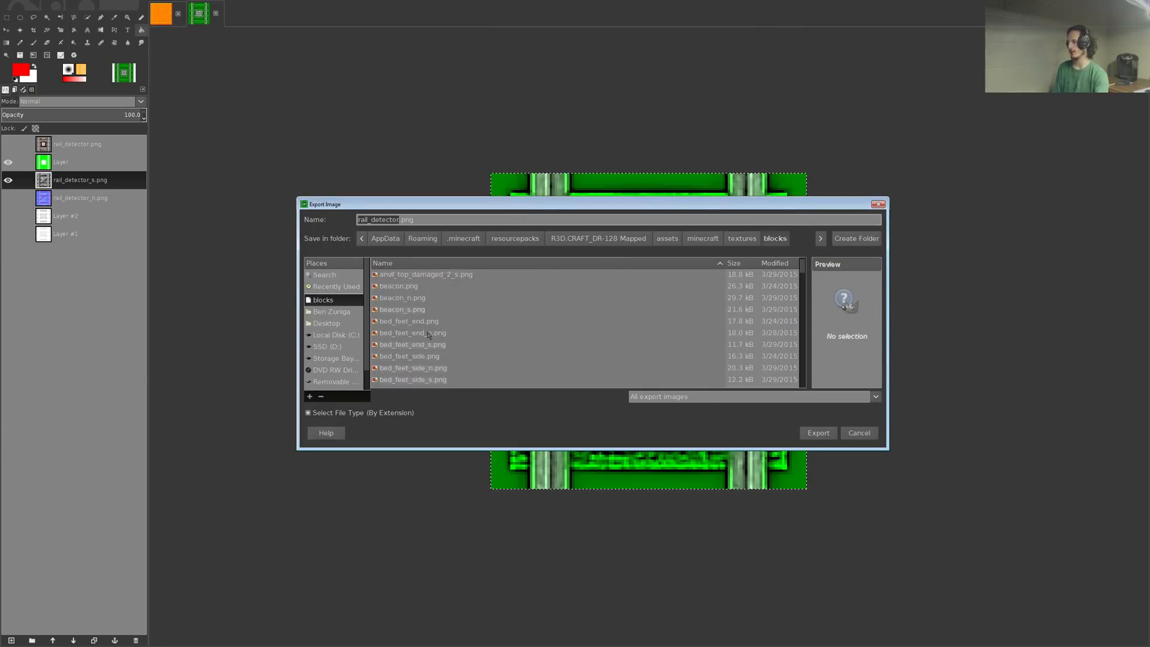
pyautogui.scroll(-3, 574, 337)
pyautogui.scroll(-3, 590, 340)
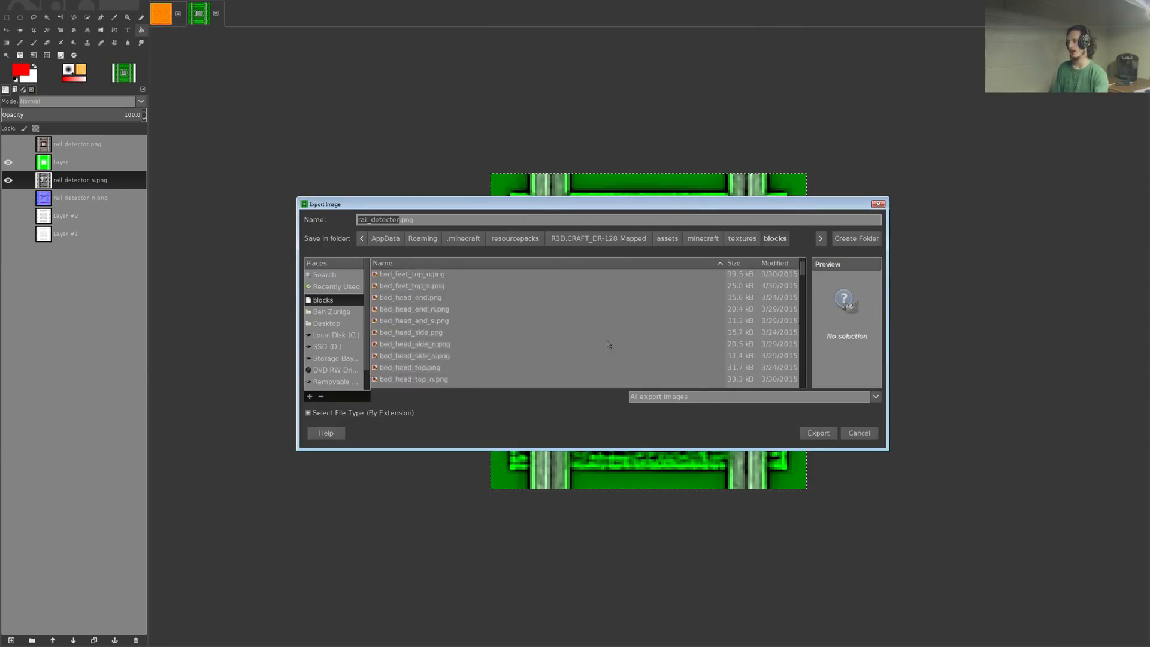
pyautogui.click(858, 433)
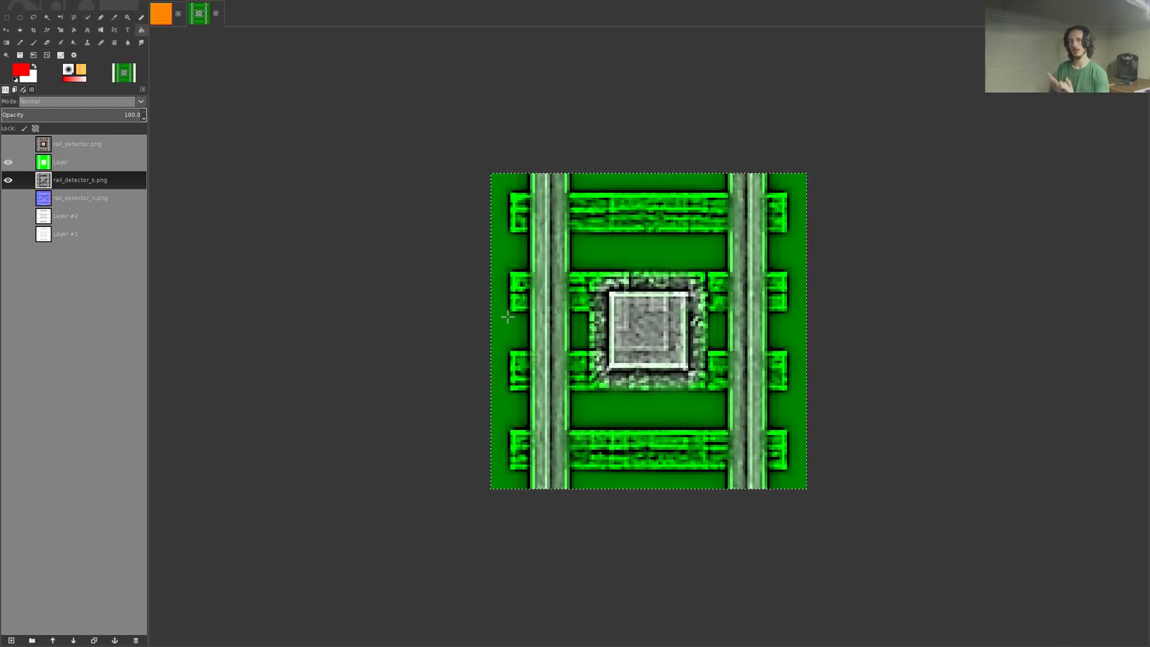
# - In the gold block image, hide Layer #1, the green Layer and gold_block_s.png, select and show gold_block.png, and show the topmost red layer
pyautogui.click(162, 20)
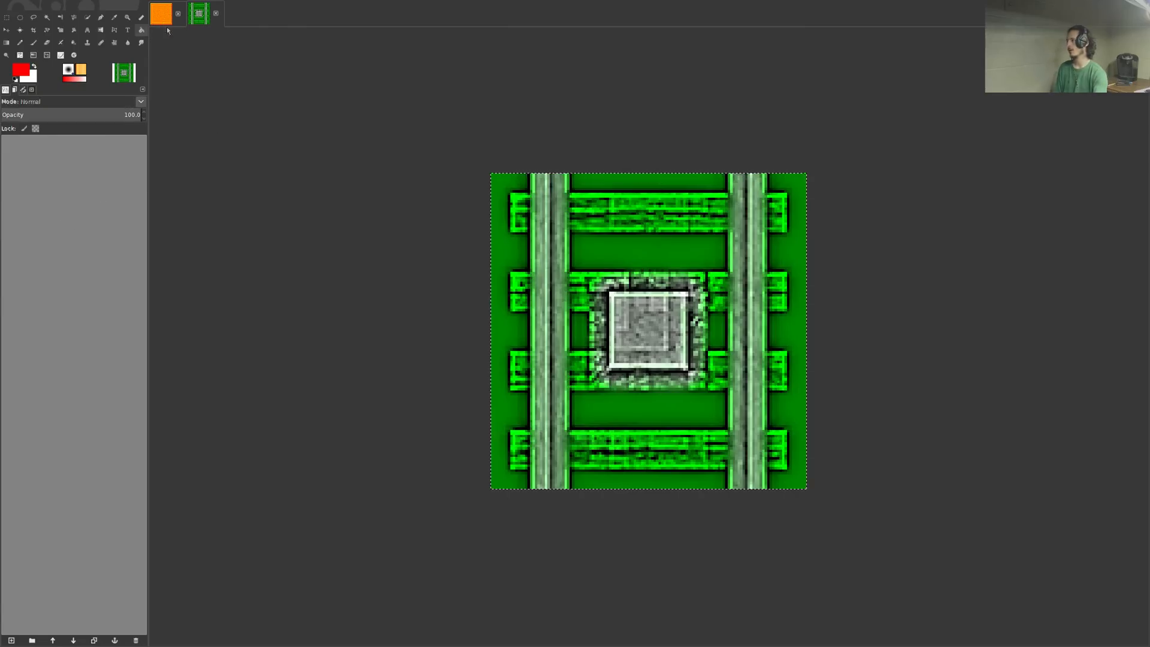
pyautogui.click(8, 180)
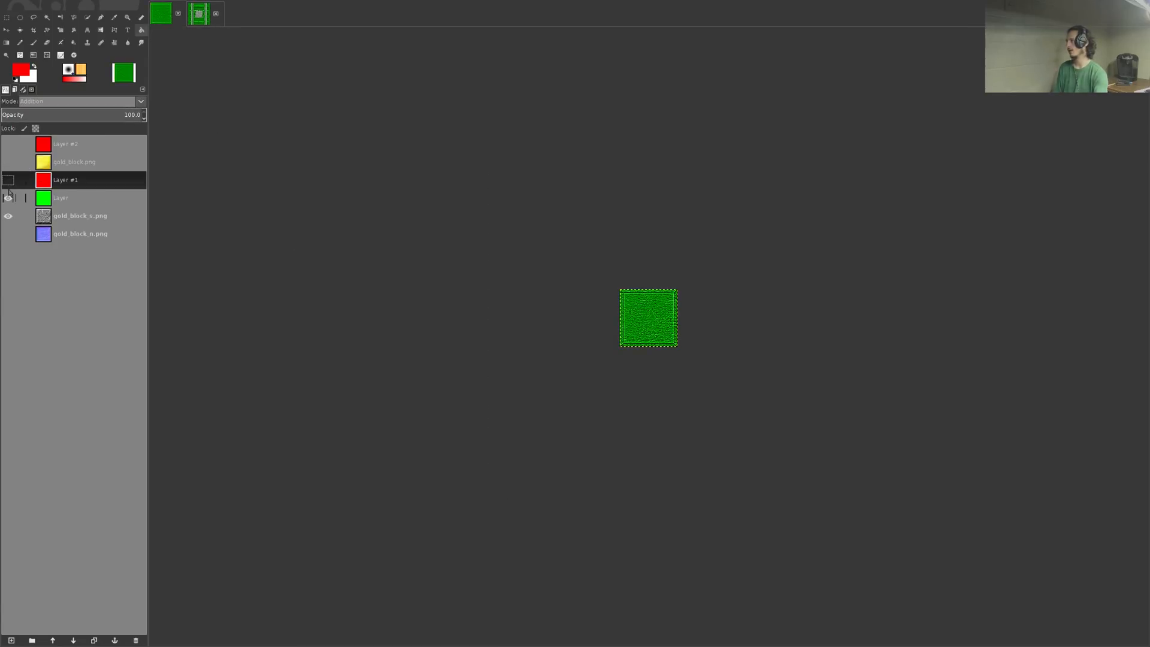
pyautogui.click(8, 197)
pyautogui.click(8, 215)
pyautogui.click(7, 162)
pyautogui.click(63, 163)
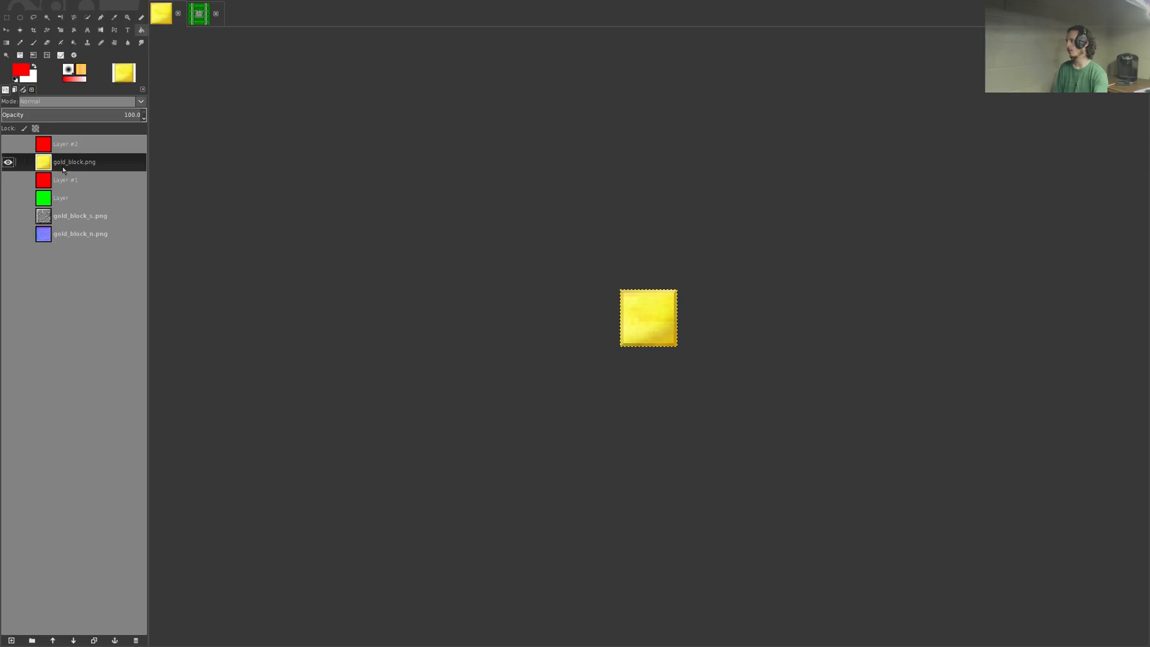
pyautogui.click(7, 147)
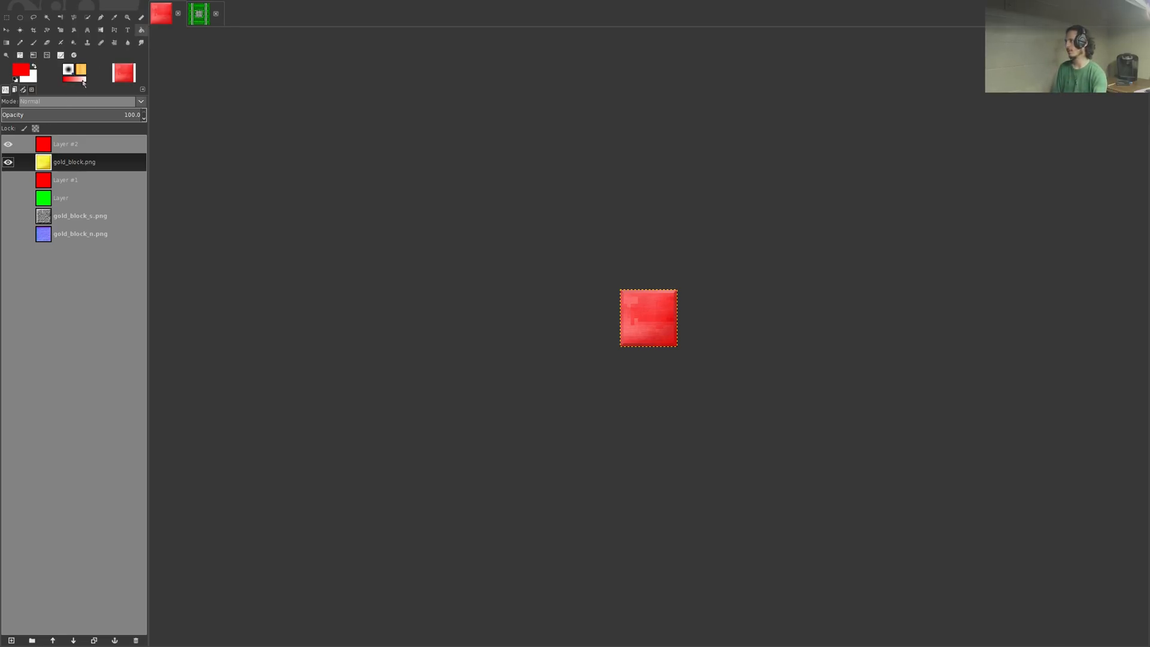
# - Compare the gold block and rail detector images, and go through the gold block's color, specular and normal map layers
pyautogui.click(199, 18)
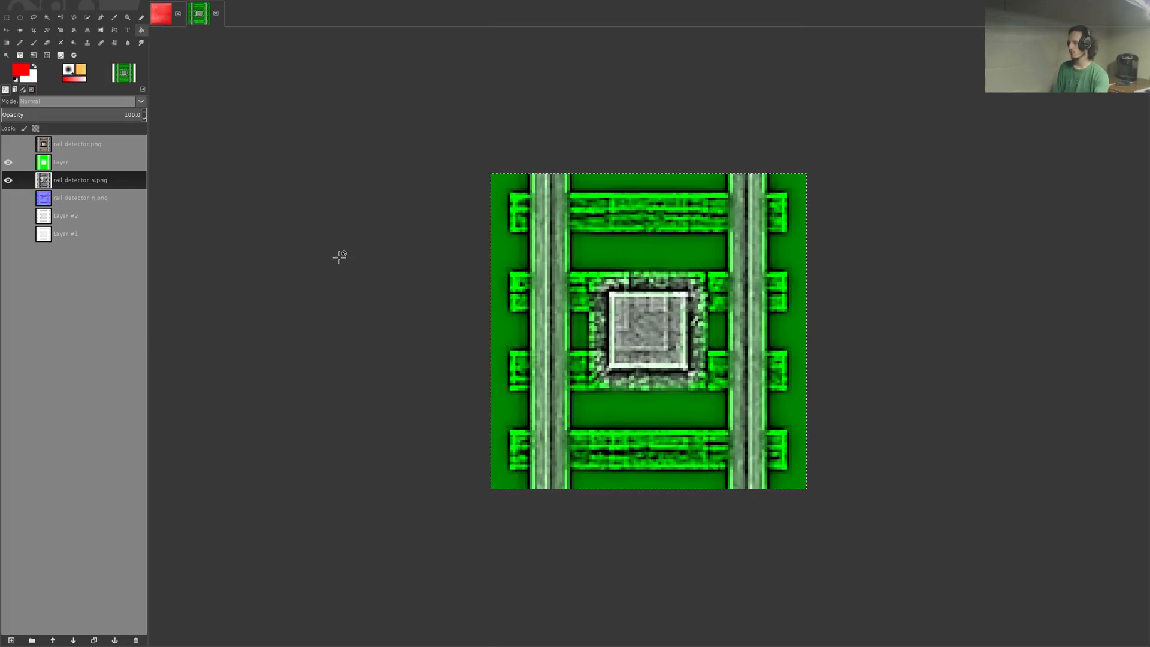
pyautogui.click(158, 13)
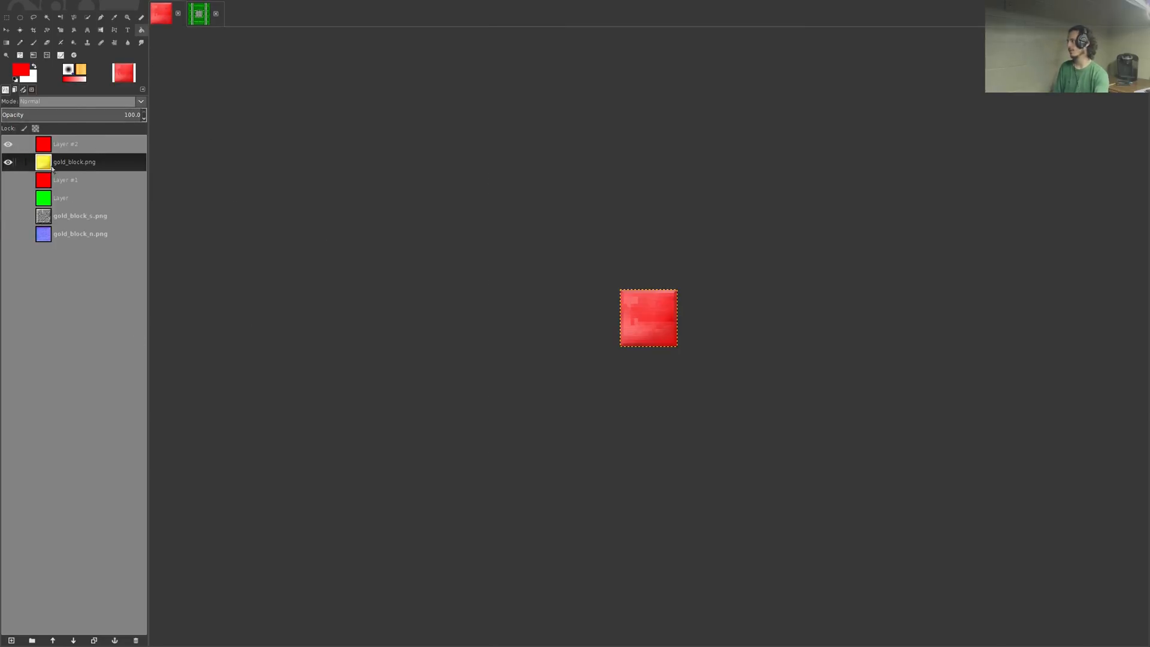
pyautogui.click(199, 18)
pyautogui.click(159, 19)
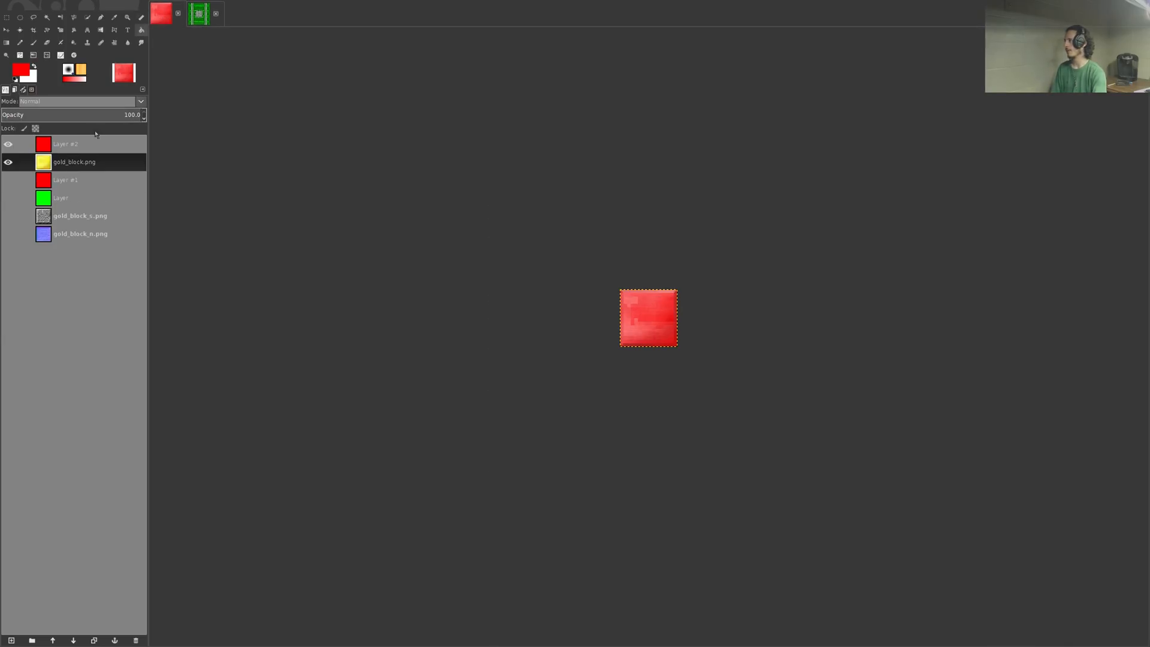
pyautogui.click(66, 198)
pyautogui.click(66, 179)
pyautogui.click(67, 216)
pyautogui.click(63, 234)
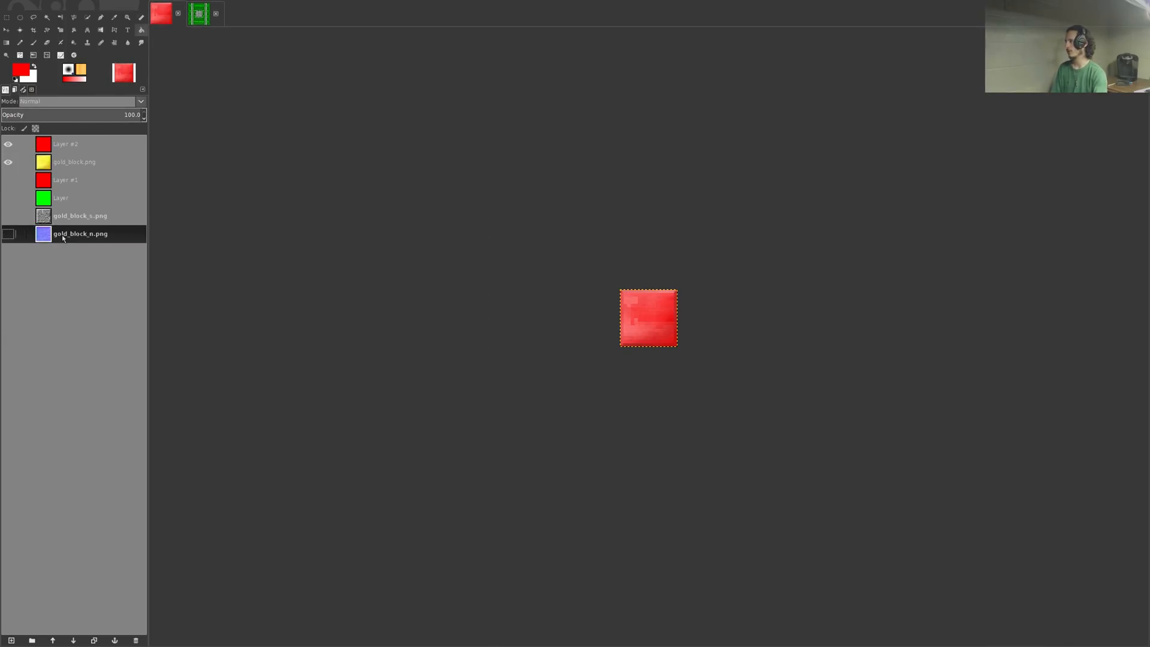
# - In the rail detector image, hide rail_detector_s.png and the green Layer, and select and show rail_detector_n.png
pyautogui.click(204, 20)
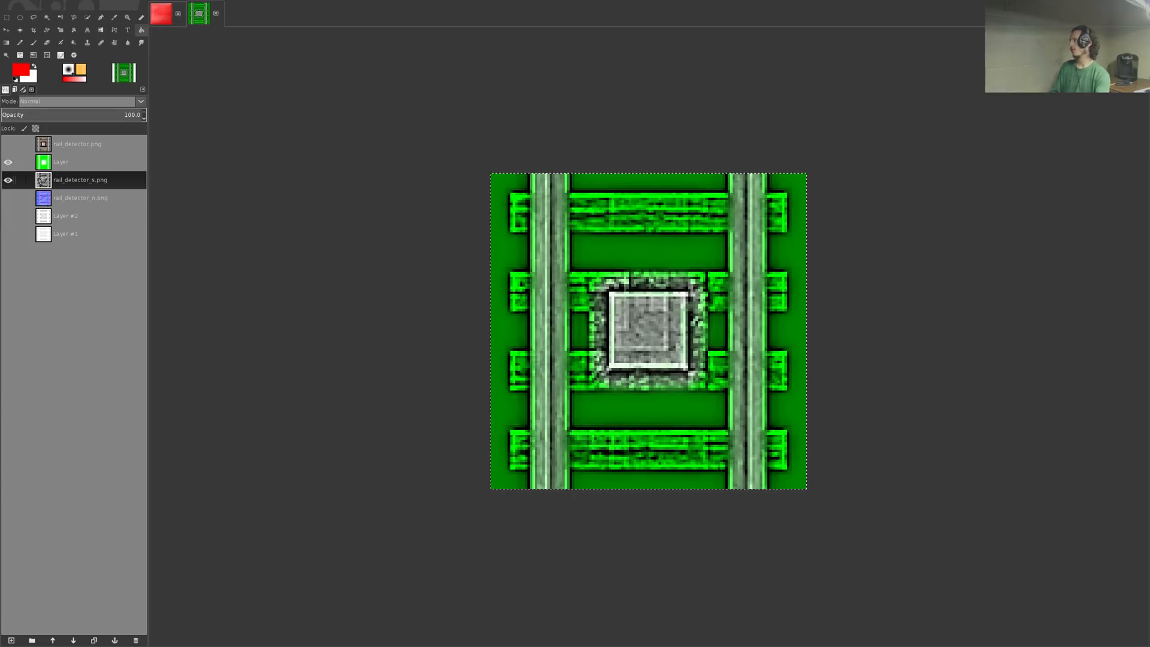
pyautogui.click(8, 180)
pyautogui.click(7, 162)
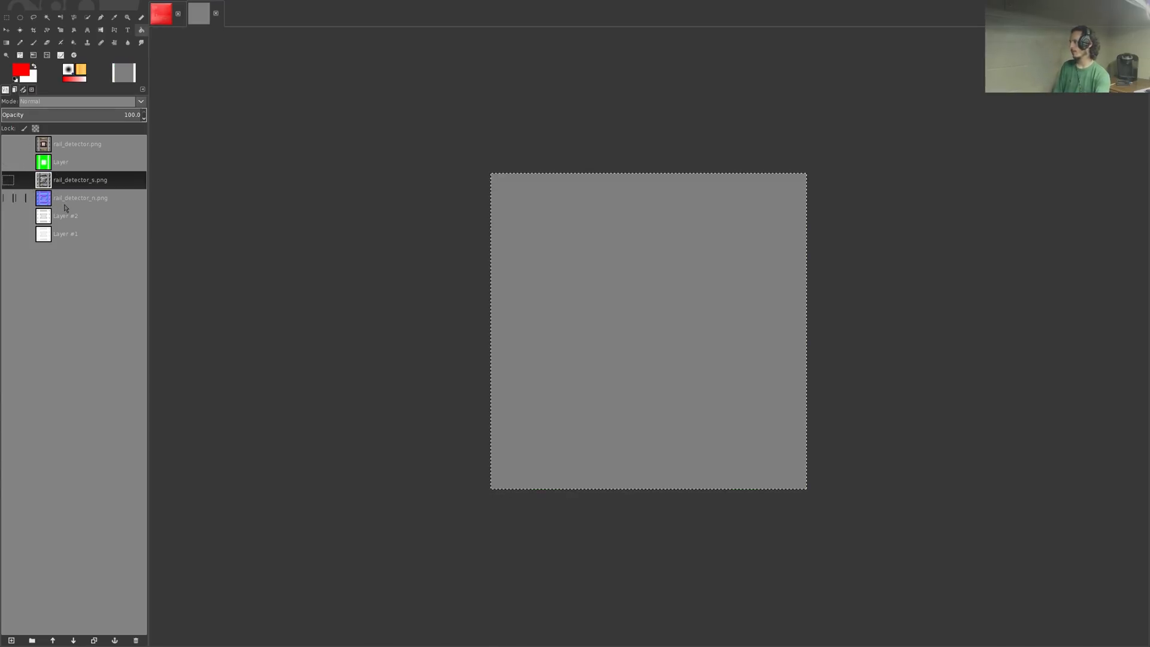
pyautogui.click(63, 205)
pyautogui.click(8, 198)
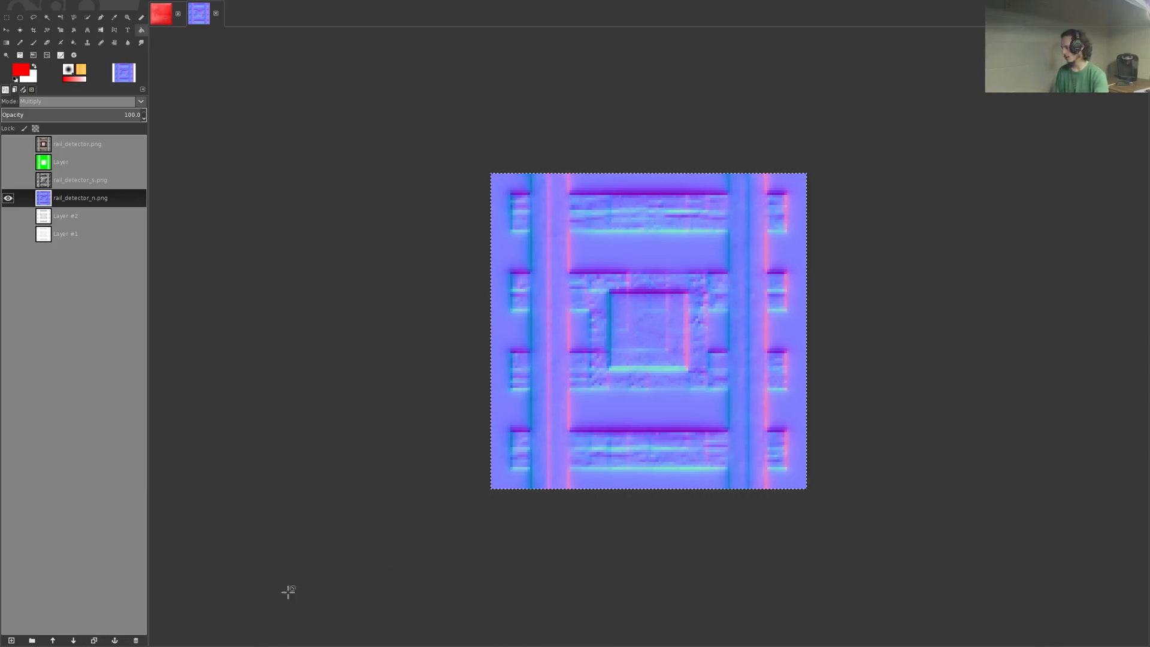
# - Leave full screen, switch to Minecraft to view its resource packs list, and return to GIMP
pyautogui.press('F11')
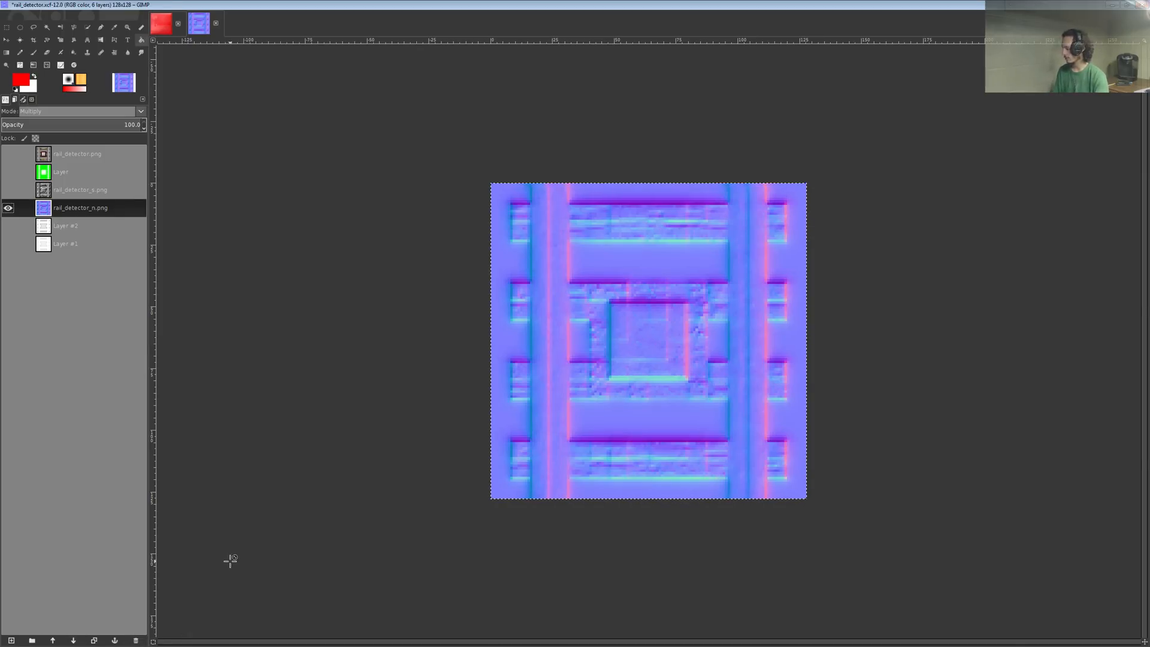
pyautogui.press('super')
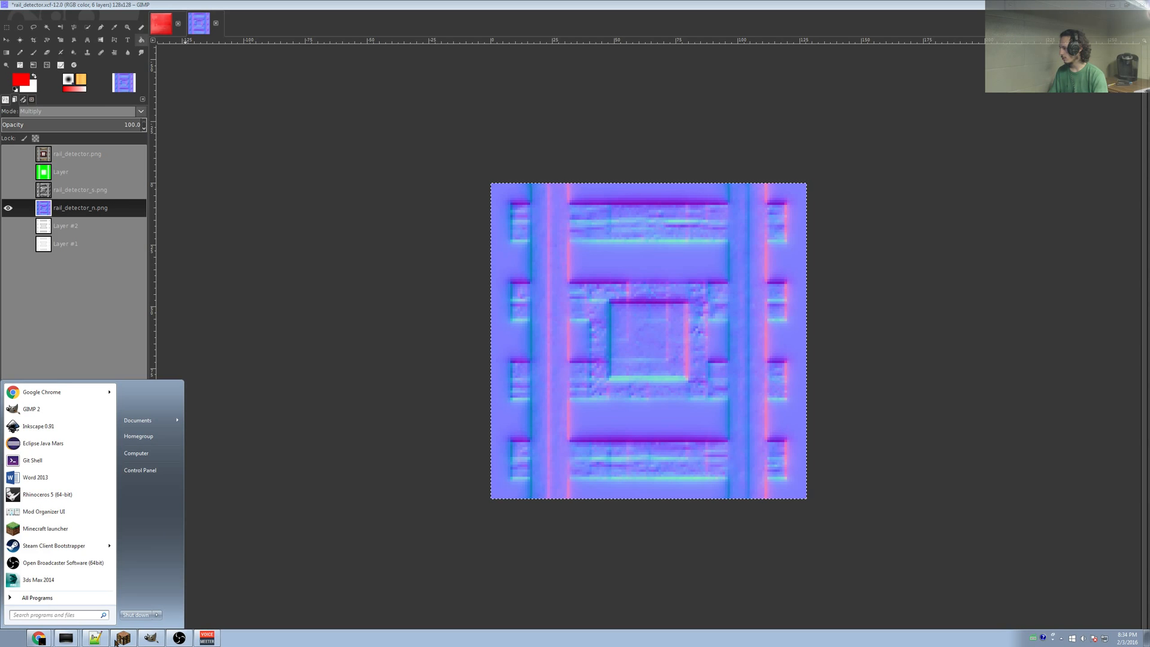
pyautogui.click(117, 640)
pyautogui.click(506, 270)
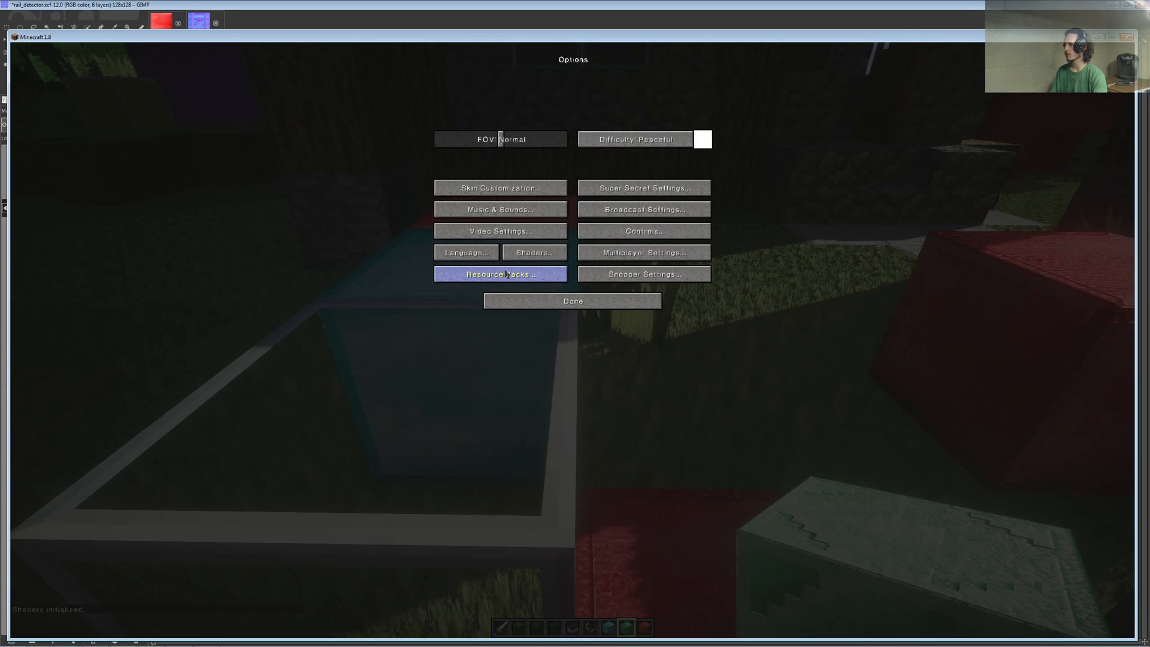
pyautogui.click(506, 274)
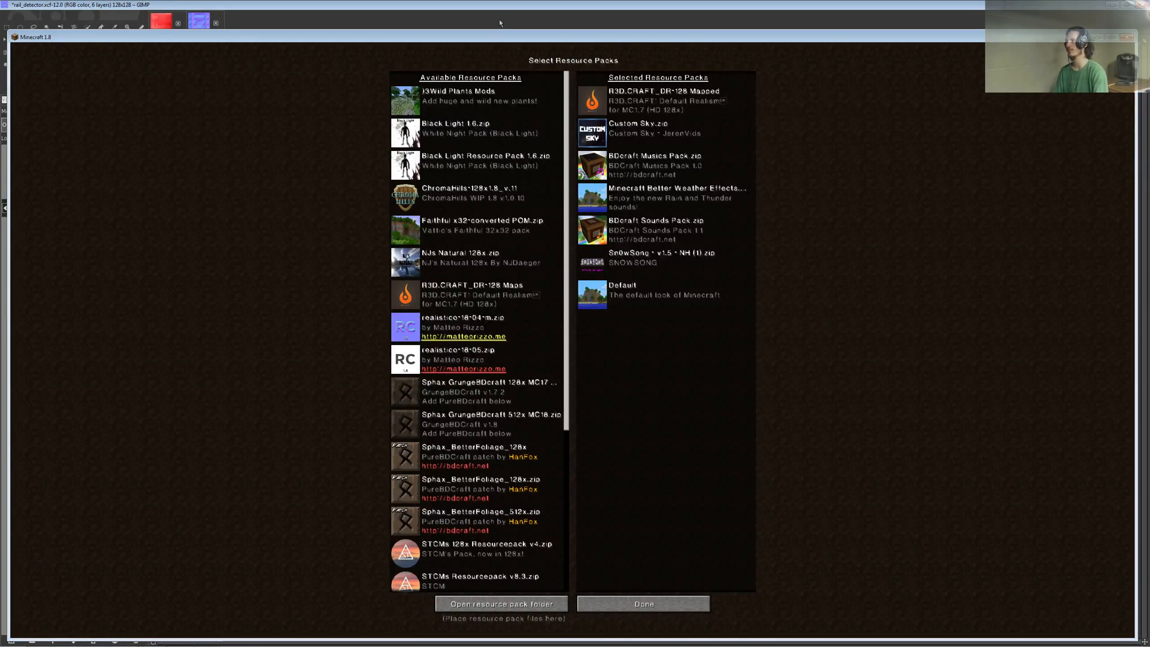
pyautogui.hotkey('alt', 'Tab')
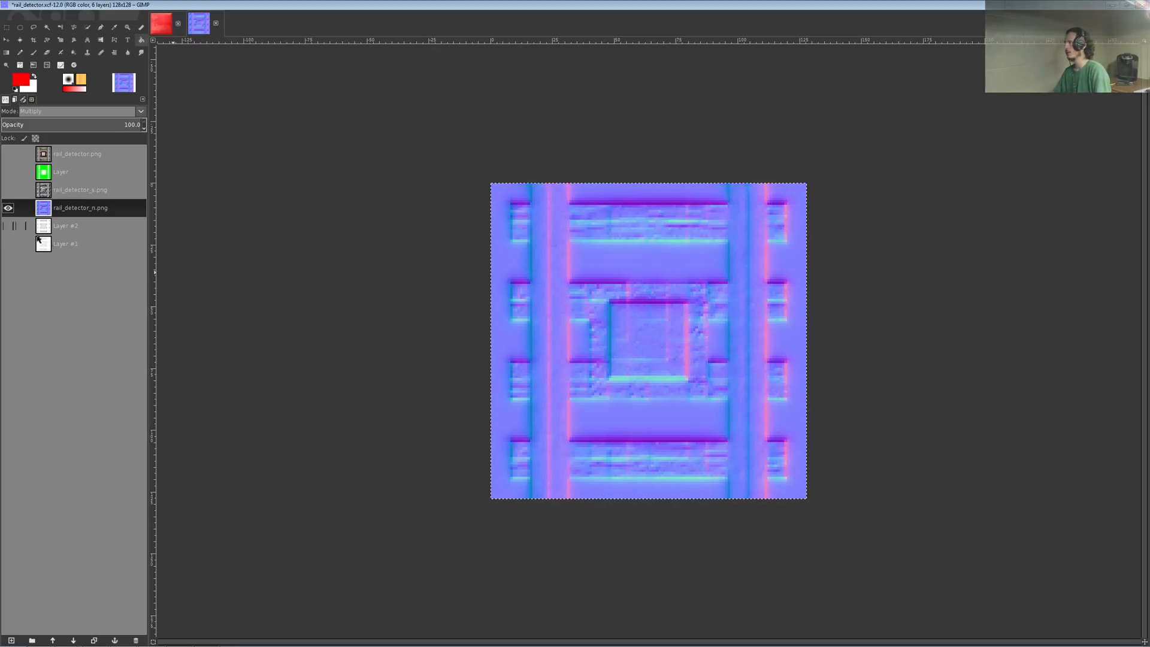
# - Hide rail_detector_n.png, and show and select the grayscale Layer #2
pyautogui.click(8, 208)
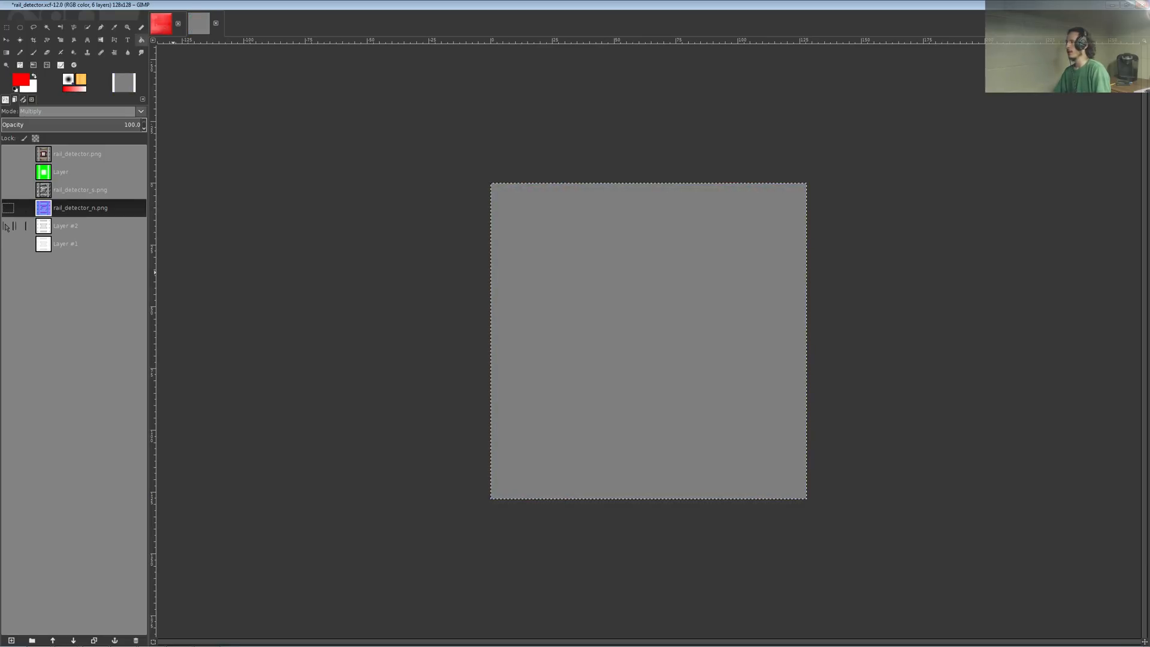
pyautogui.click(8, 225)
pyautogui.click(68, 229)
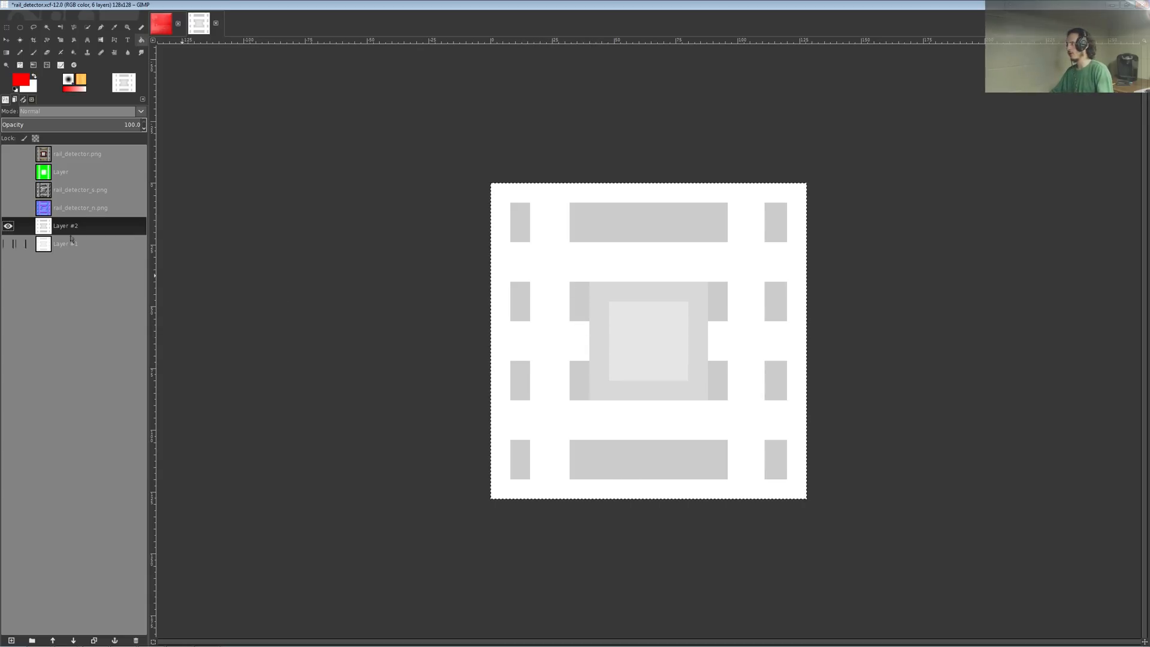
# - Select rail_detector.png and repeatedly show and hide it to compare the base texture with Layer #2, leaving it shown
pyautogui.click(75, 157)
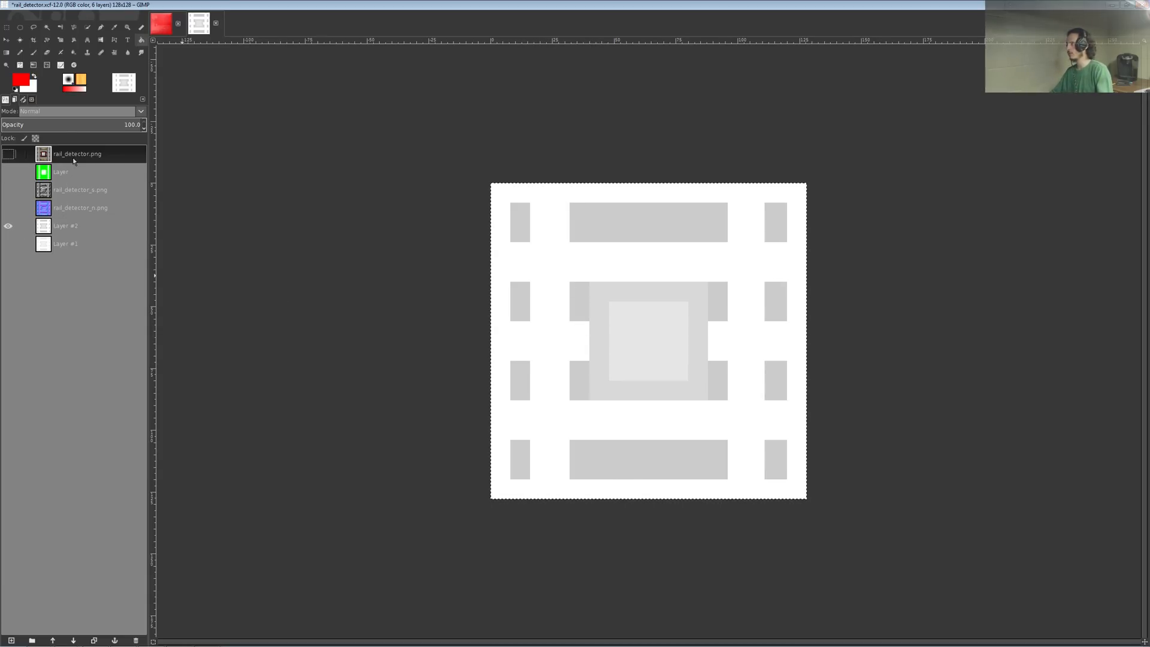
pyautogui.click(8, 155)
pyautogui.click(8, 155)
pyautogui.click(8, 154)
pyautogui.click(7, 155)
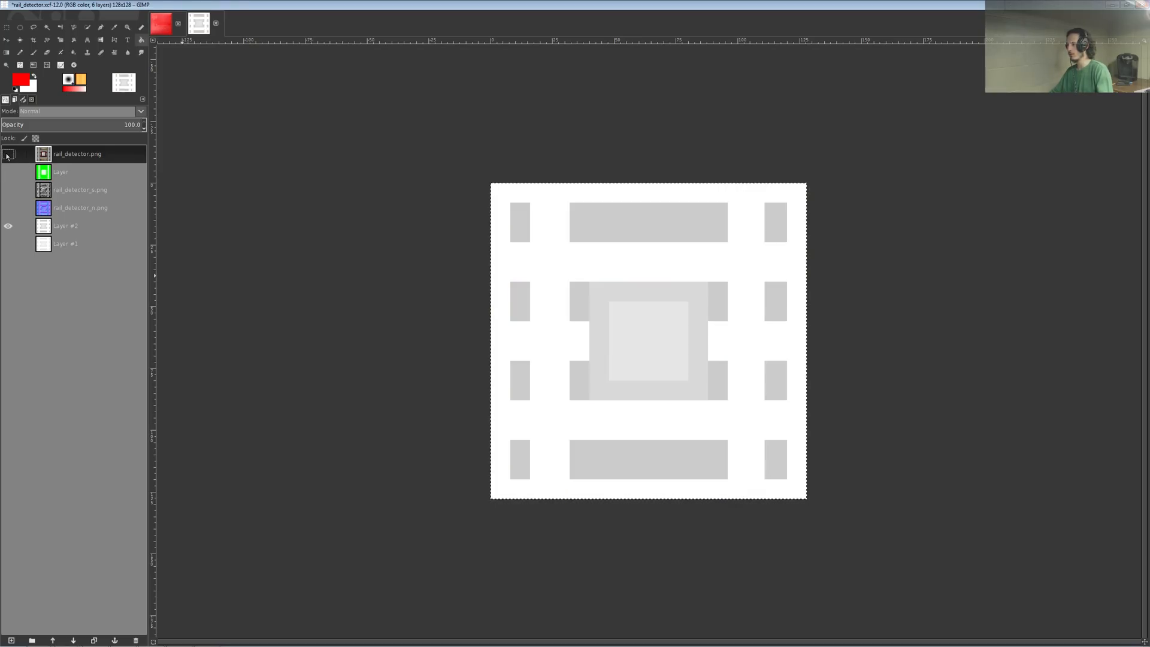
pyautogui.click(8, 155)
pyautogui.click(8, 154)
pyautogui.click(7, 155)
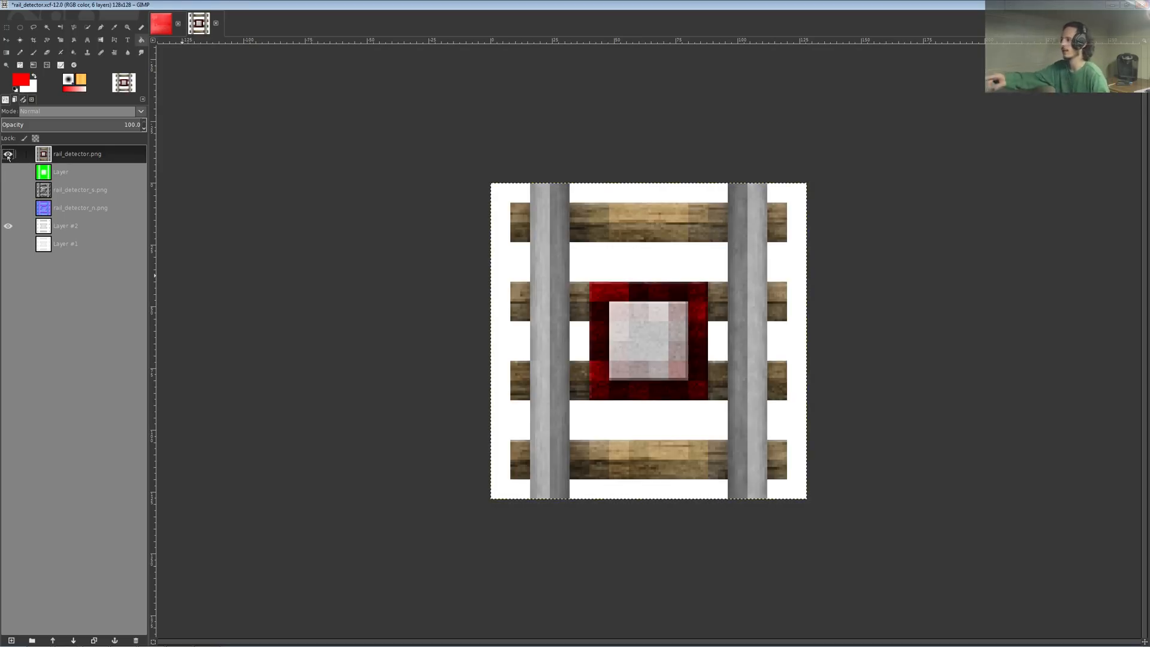
pyautogui.click(7, 154)
pyautogui.click(8, 154)
pyautogui.click(7, 155)
pyautogui.click(7, 154)
pyautogui.click(7, 154)
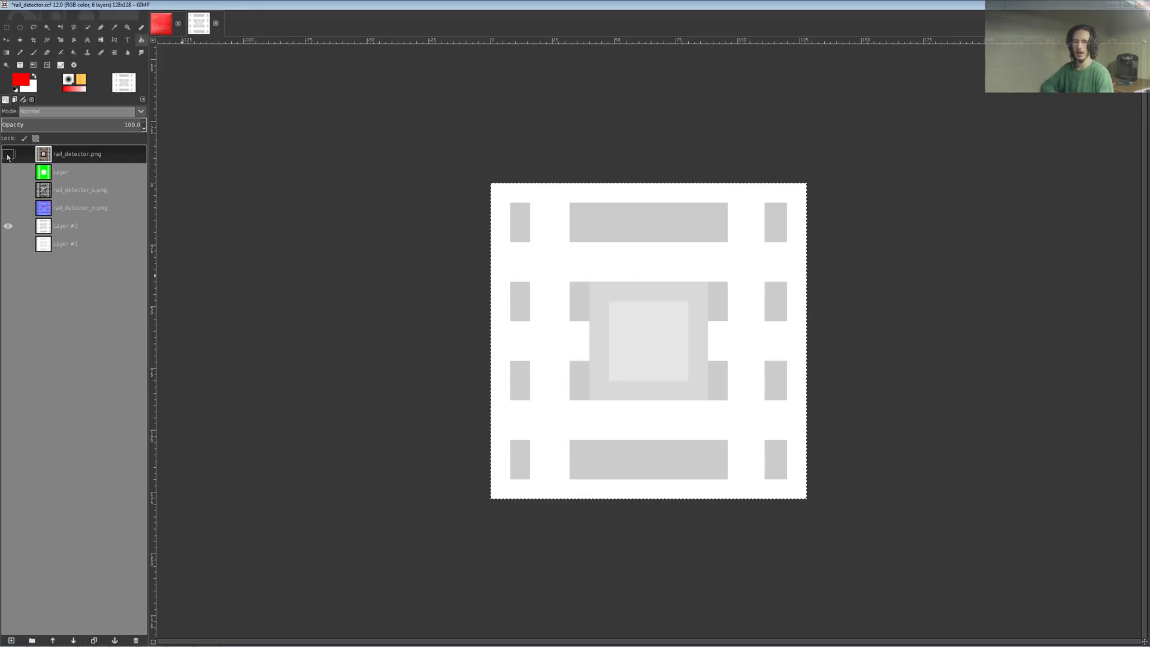
pyautogui.click(8, 154)
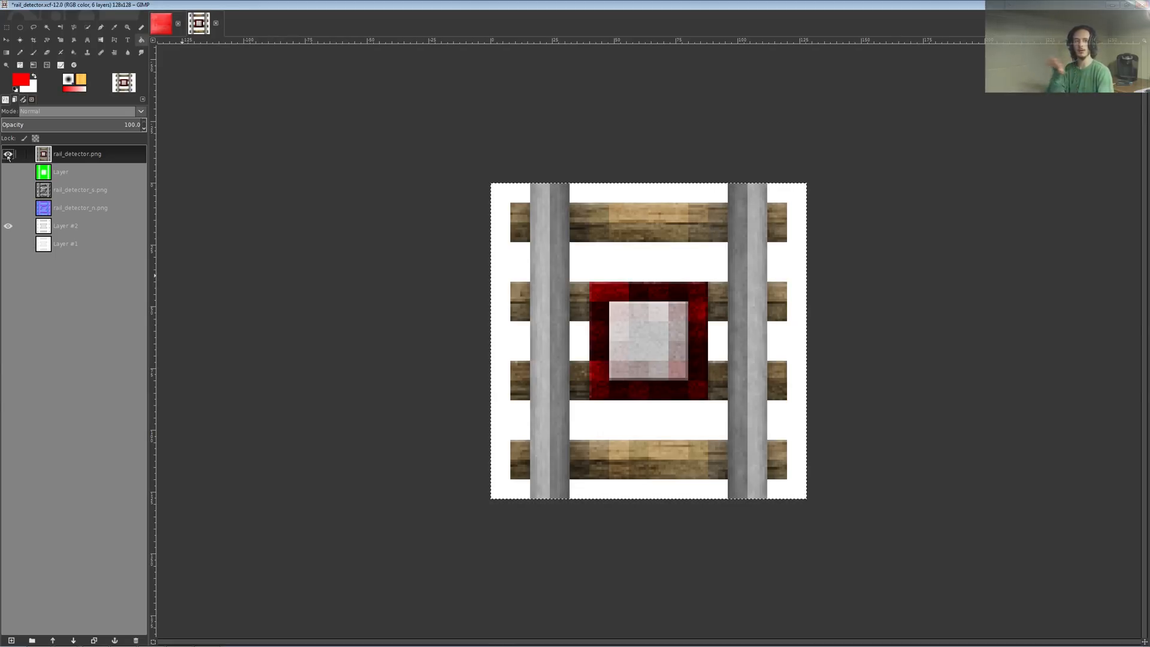
pyautogui.click(8, 154)
pyautogui.click(8, 155)
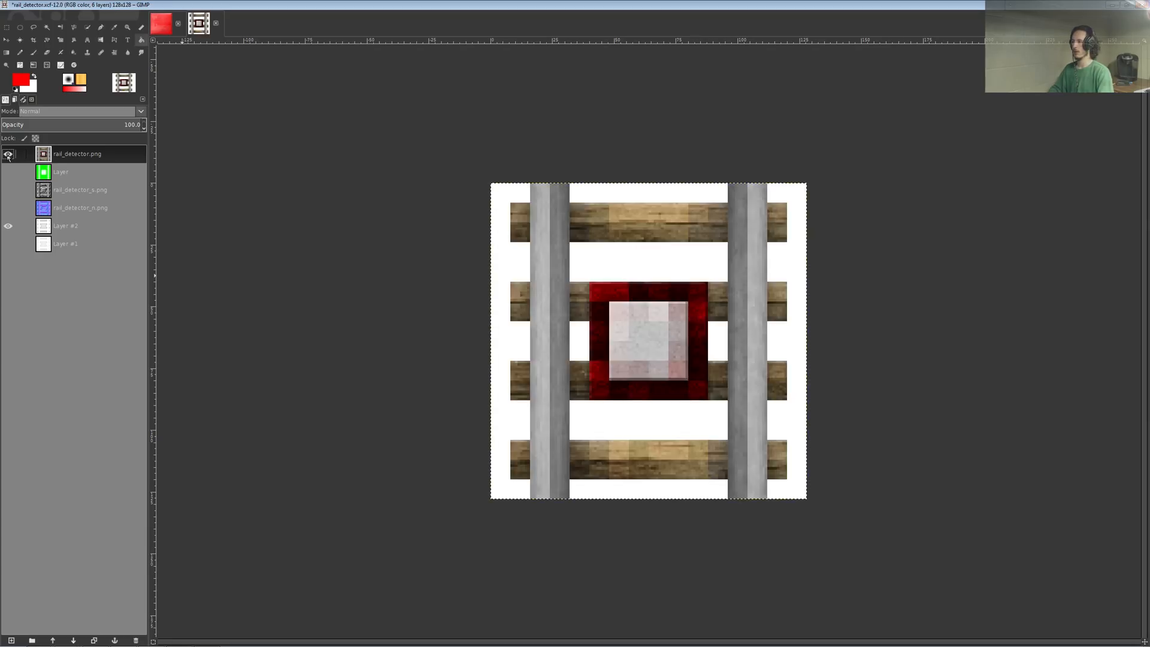
pyautogui.click(8, 155)
pyautogui.click(8, 155)
pyautogui.click(8, 154)
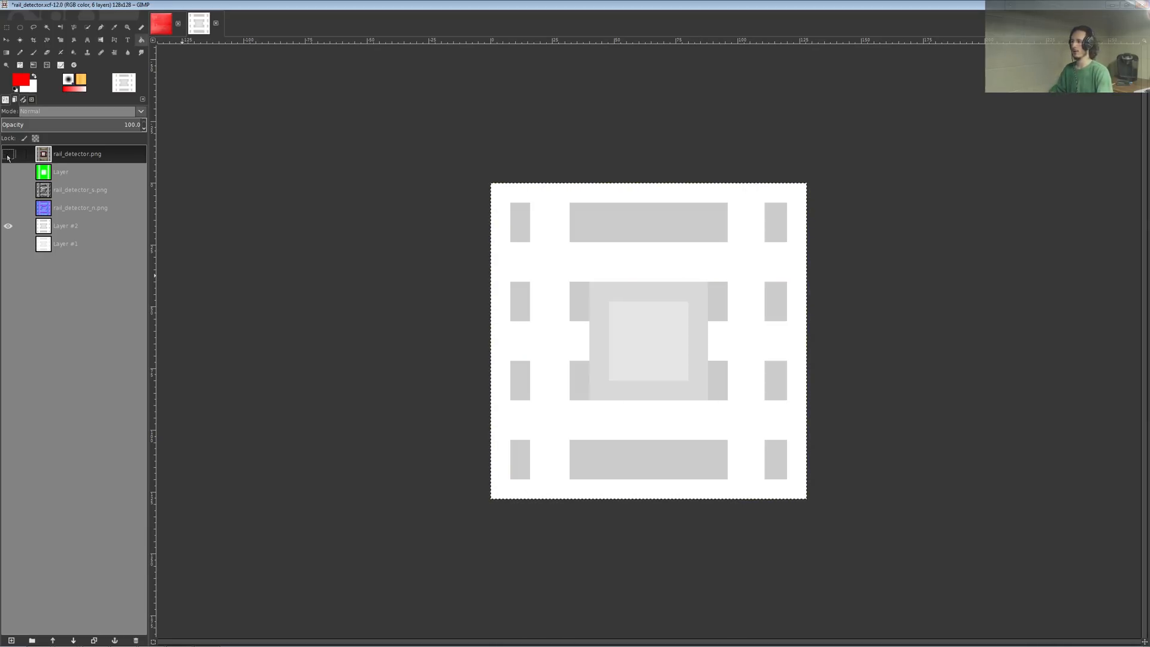
pyautogui.click(7, 155)
pyautogui.click(8, 155)
pyautogui.click(8, 155)
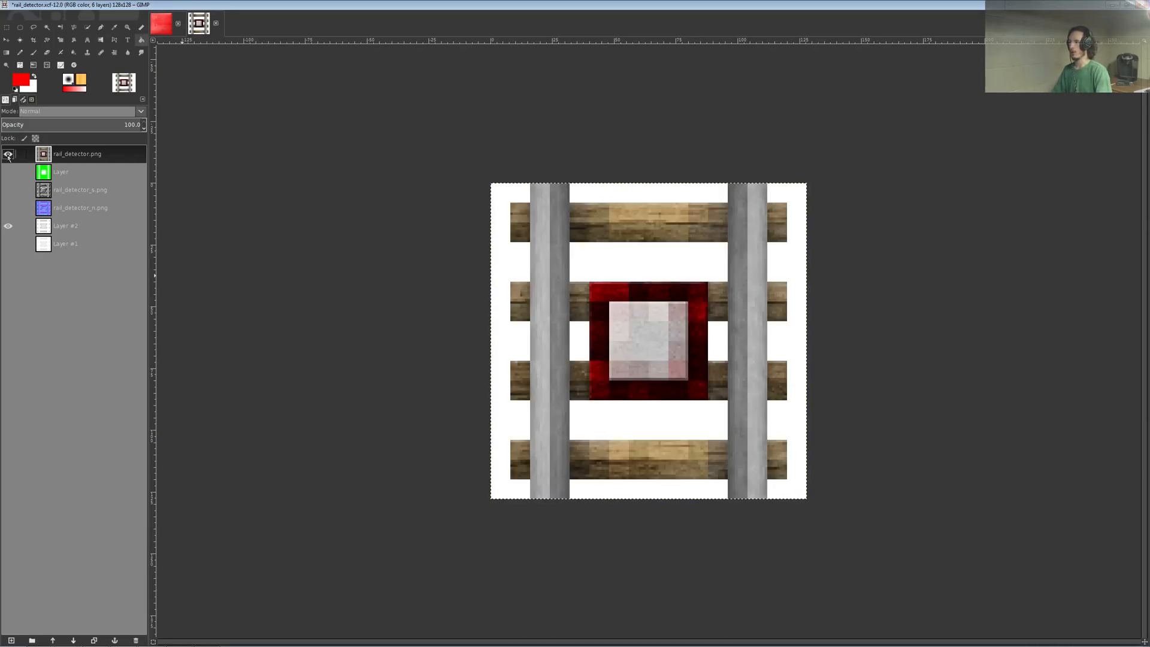
pyautogui.click(8, 155)
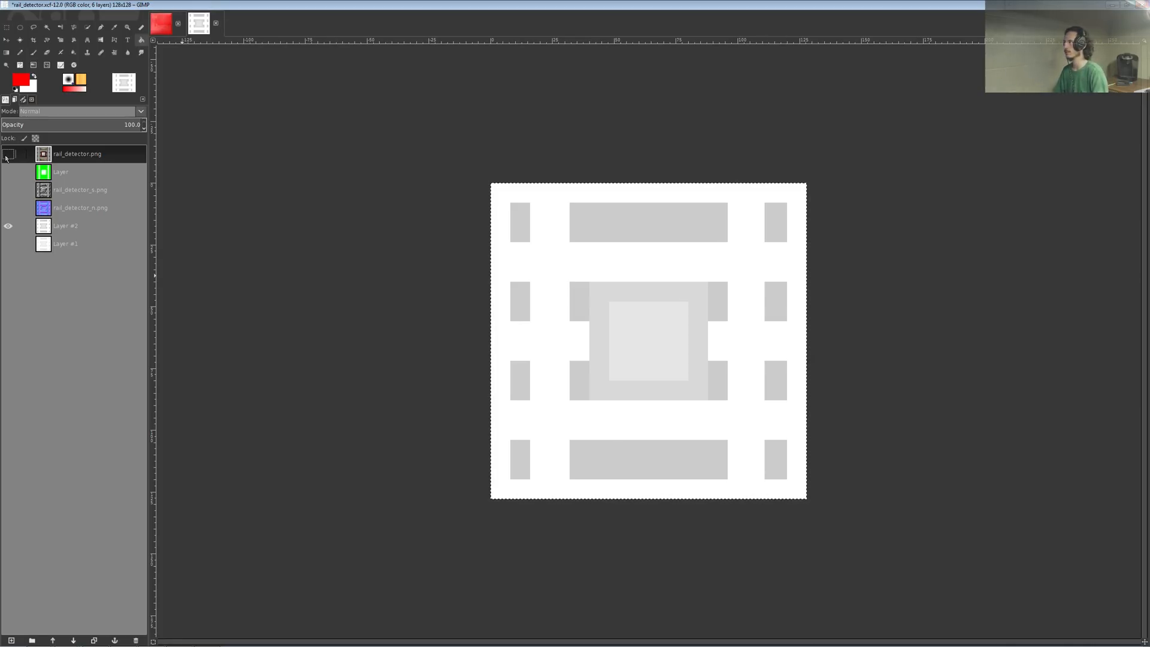
pyautogui.click(6, 156)
pyautogui.click(7, 156)
pyautogui.click(7, 155)
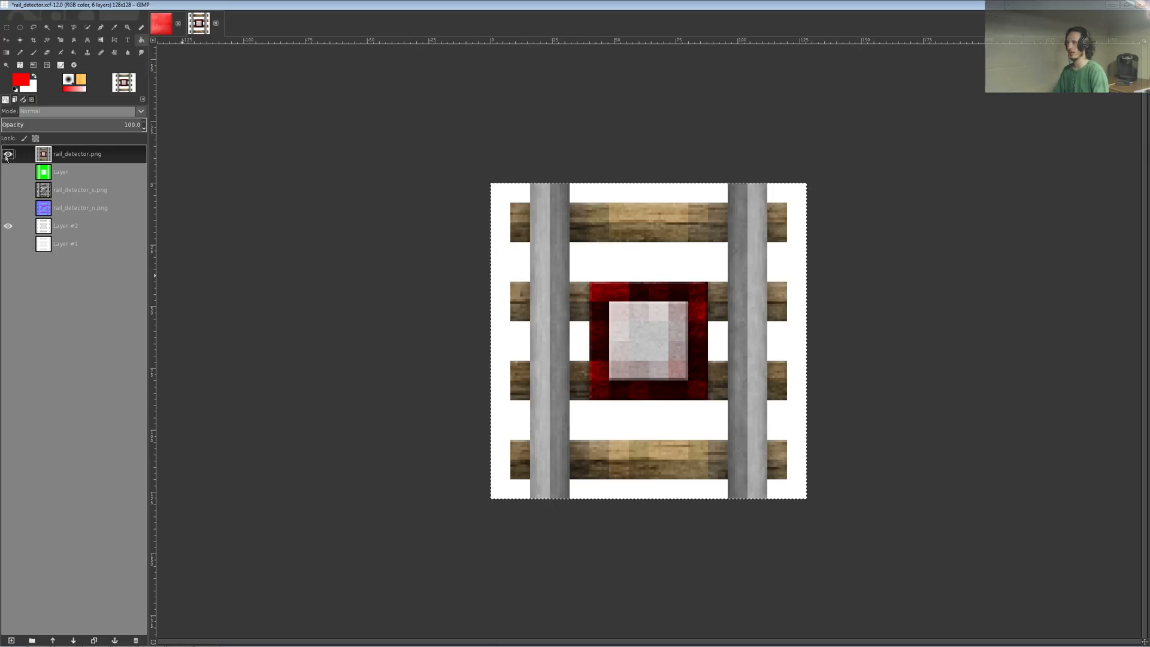
# - Toggle rail_detector.png to compare the rail texture with the grayscale height layer, leave it hidden, and select Layer #2
pyautogui.click(6, 155)
pyautogui.click(7, 155)
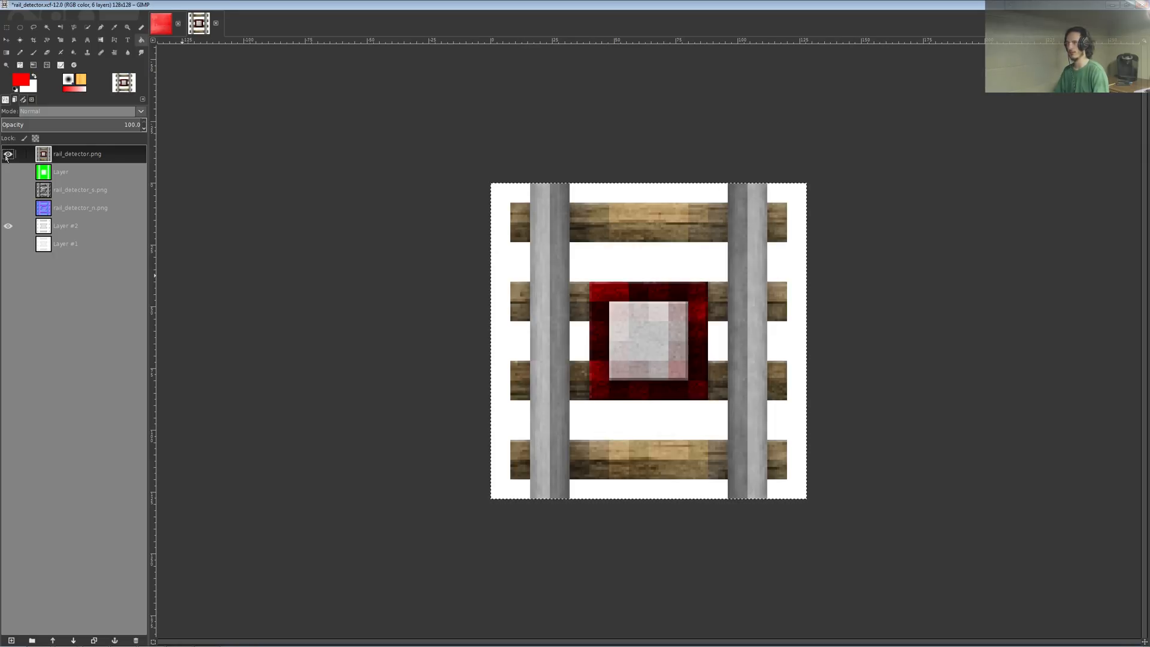
pyautogui.click(7, 155)
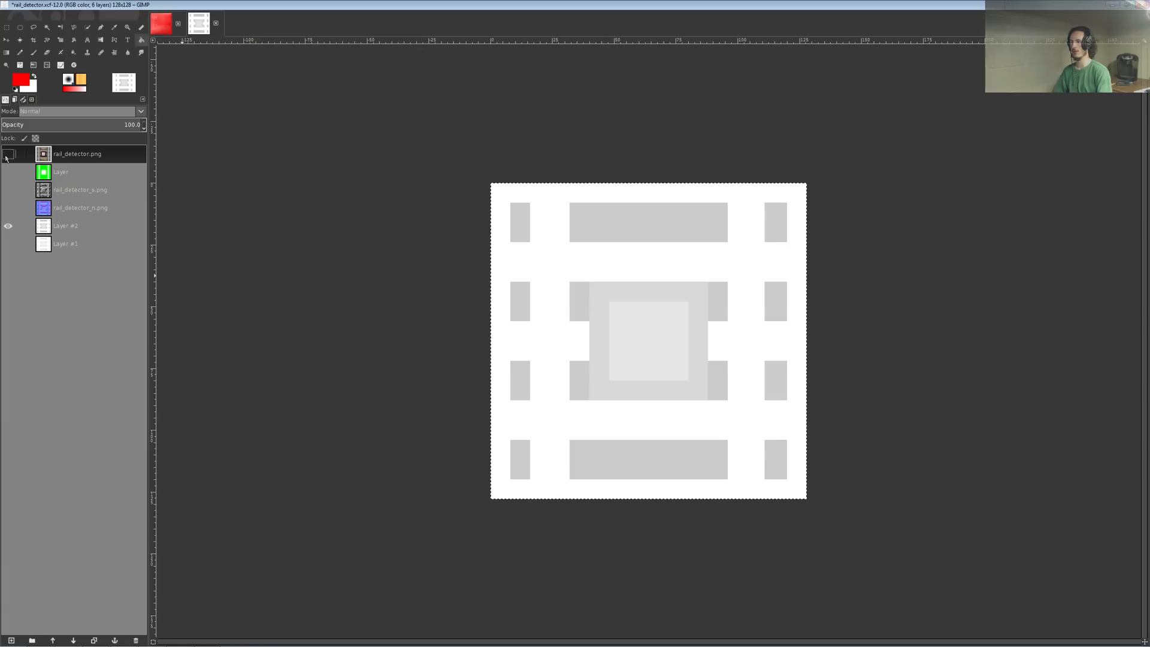
pyautogui.click(6, 157)
pyautogui.click(6, 157)
pyautogui.click(6, 157)
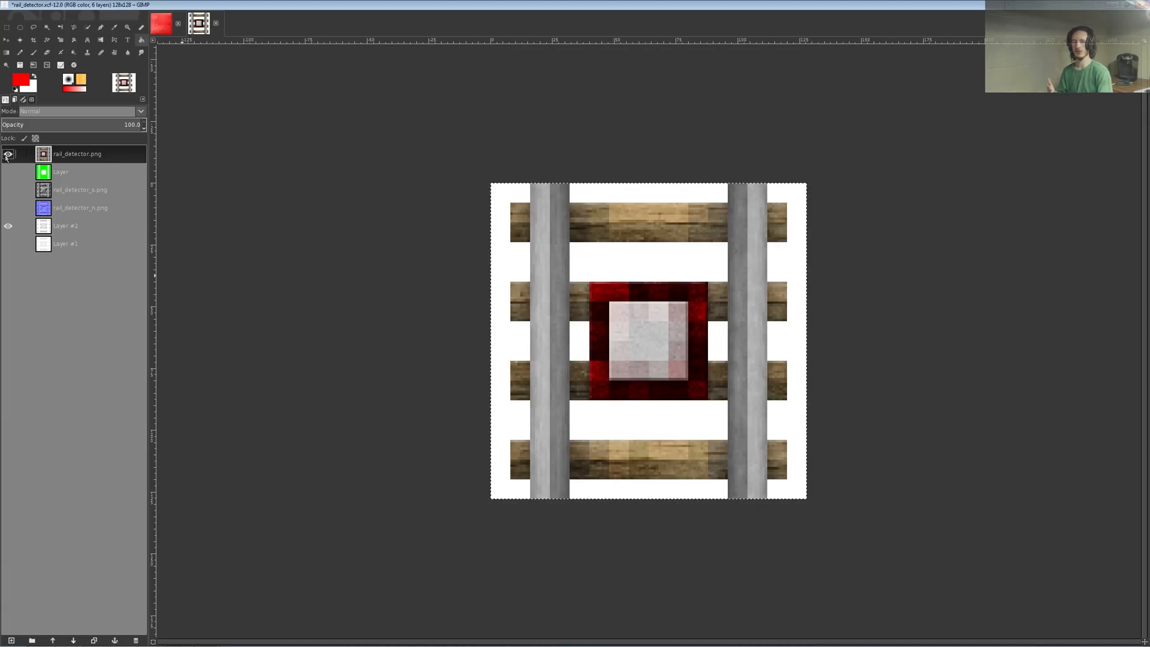
pyautogui.click(6, 157)
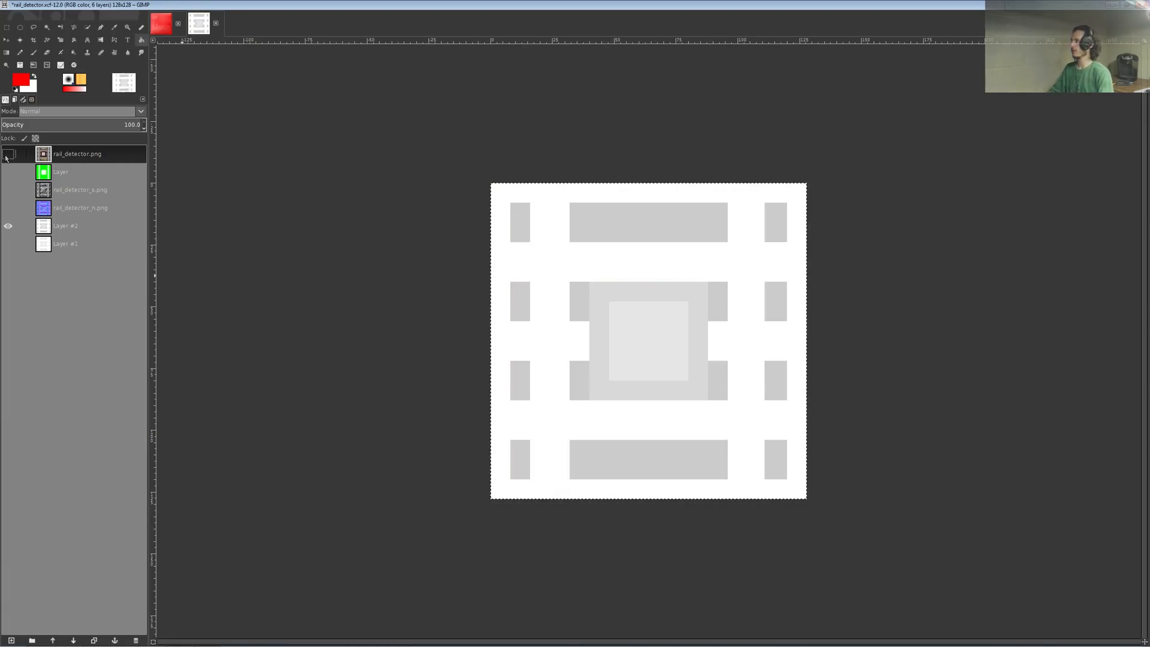
pyautogui.click(6, 156)
pyautogui.click(6, 157)
pyautogui.click(71, 229)
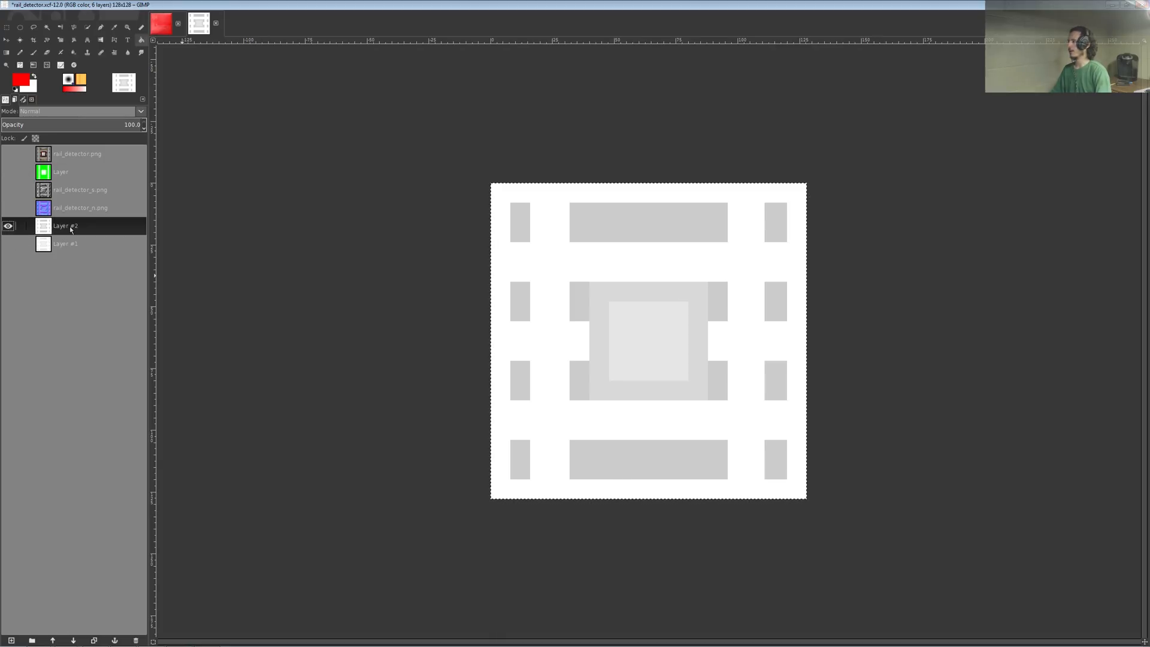
# - Select rail_detector_n.png and compare rail_detector.png with Layer #2 again by showing and hiding the base texture
pyautogui.click(70, 210)
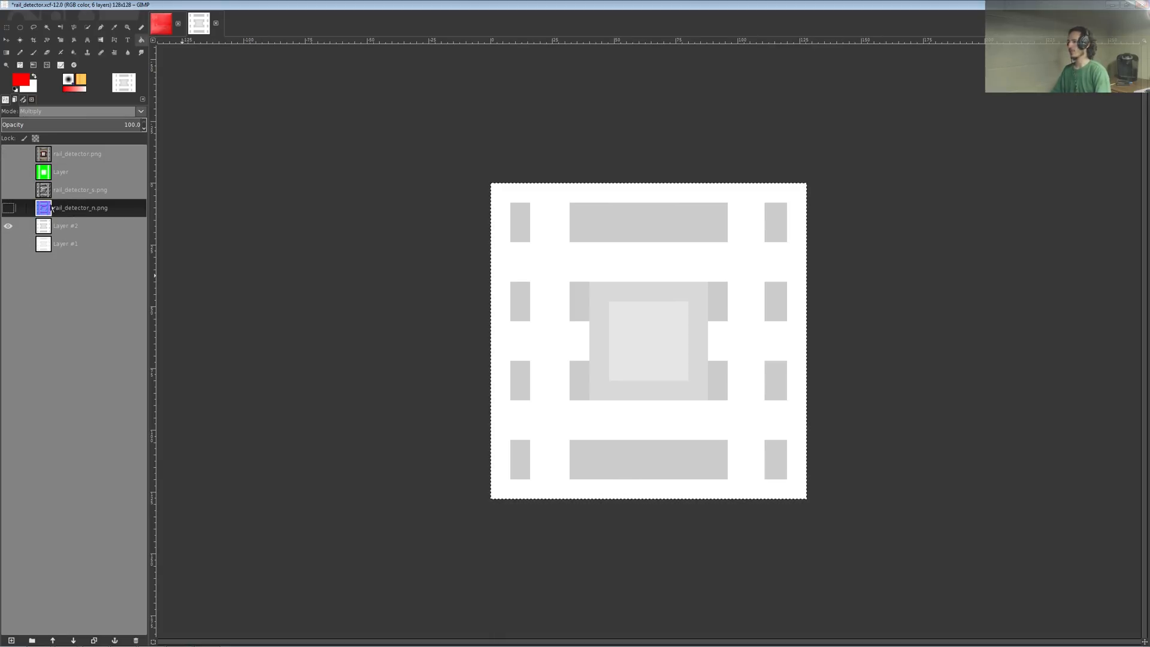
pyautogui.click(8, 156)
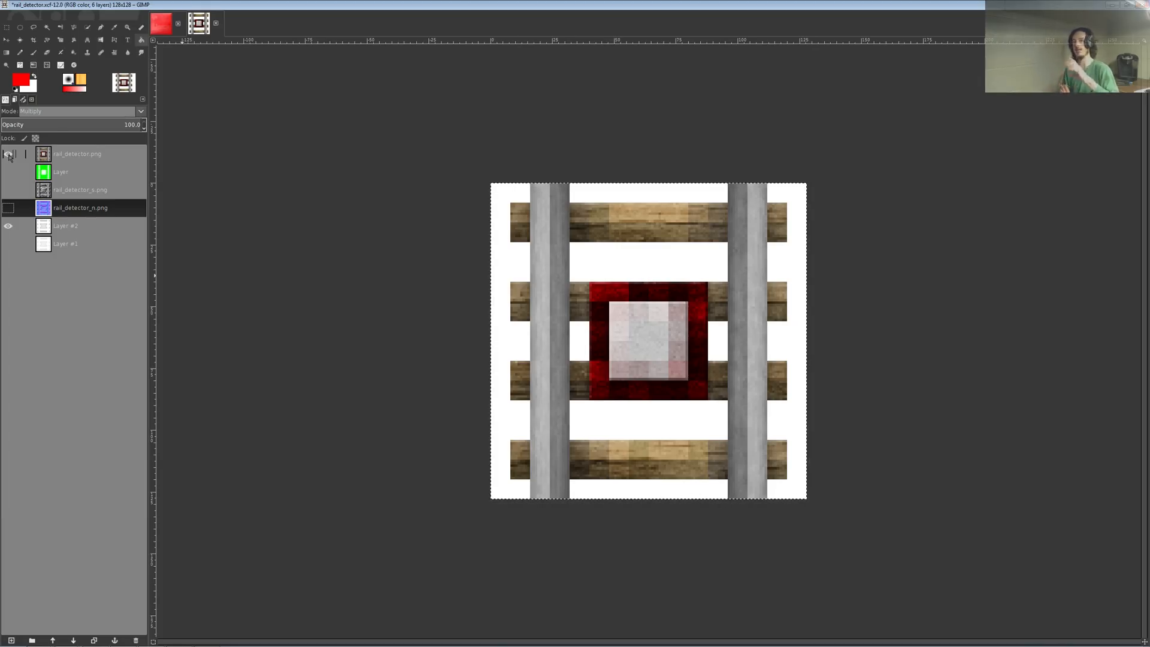
pyautogui.click(8, 155)
pyautogui.click(9, 155)
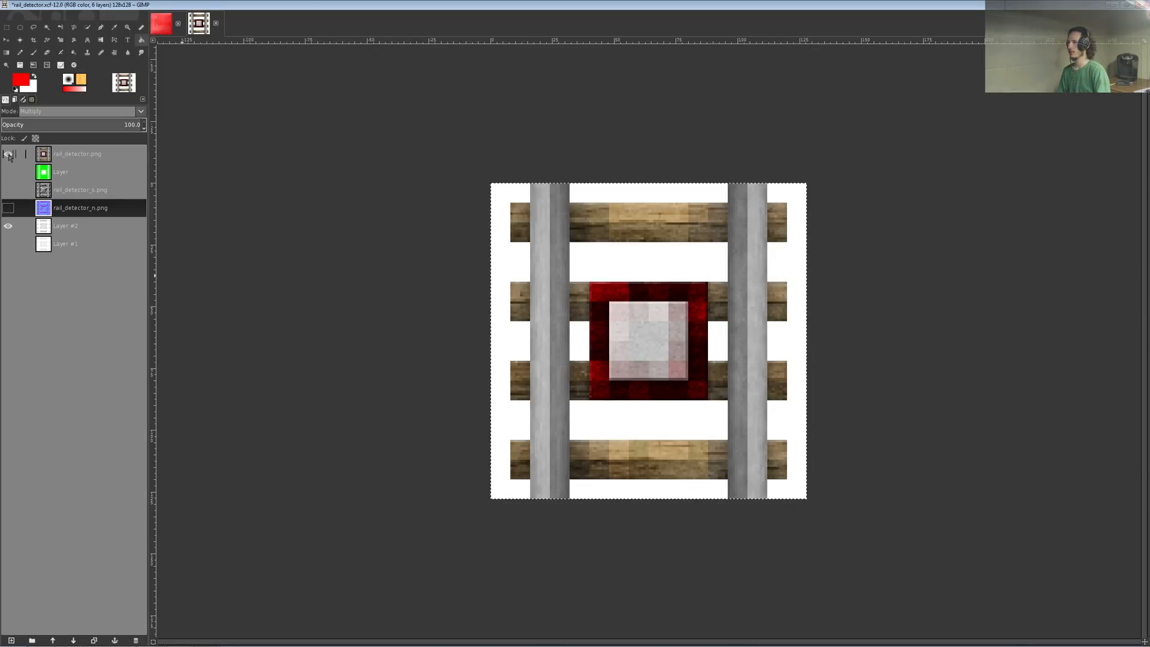
pyautogui.click(8, 154)
# - Select and hide Layer #2, and show and select Layer #1
pyautogui.click(56, 231)
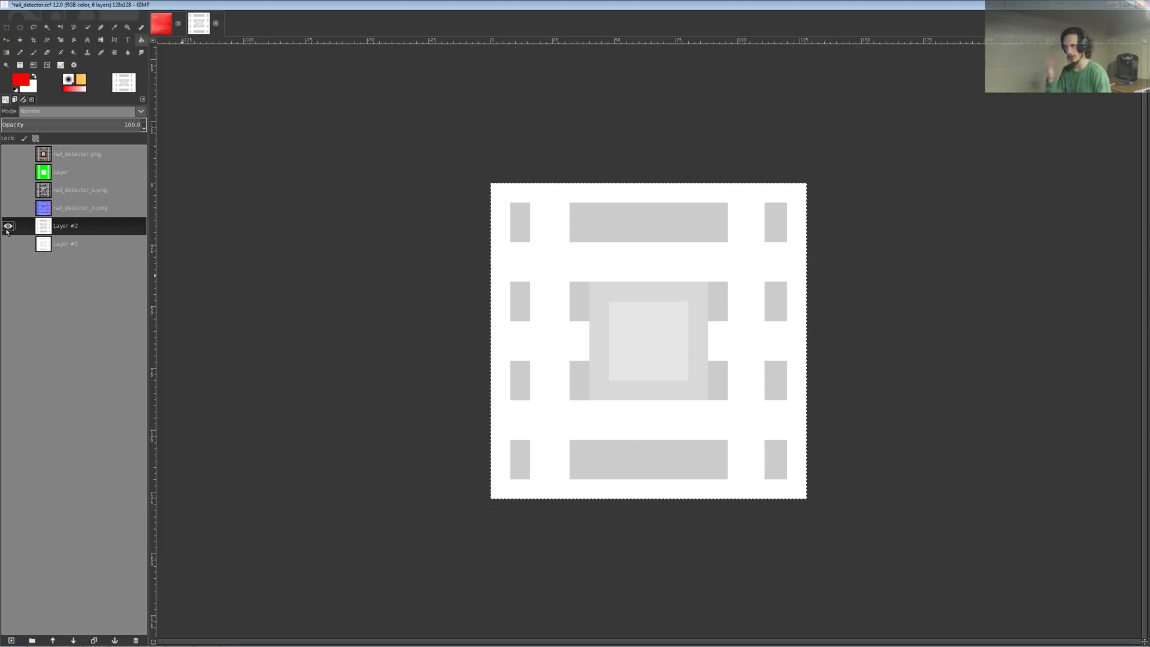
pyautogui.click(9, 243)
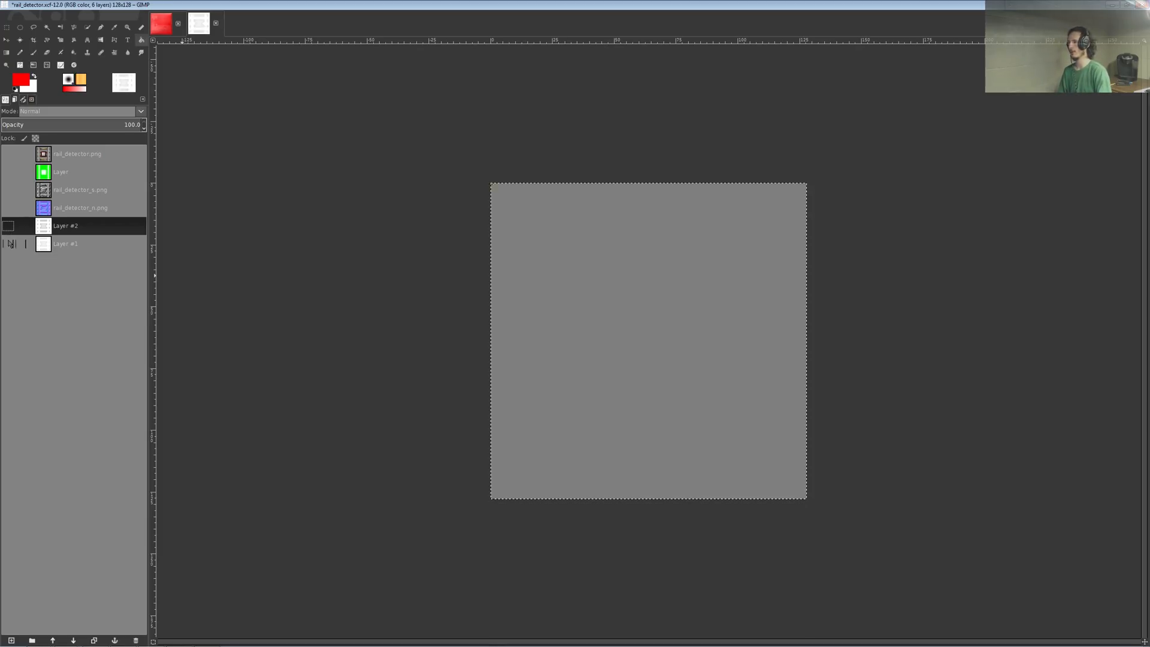
pyautogui.click(8, 243)
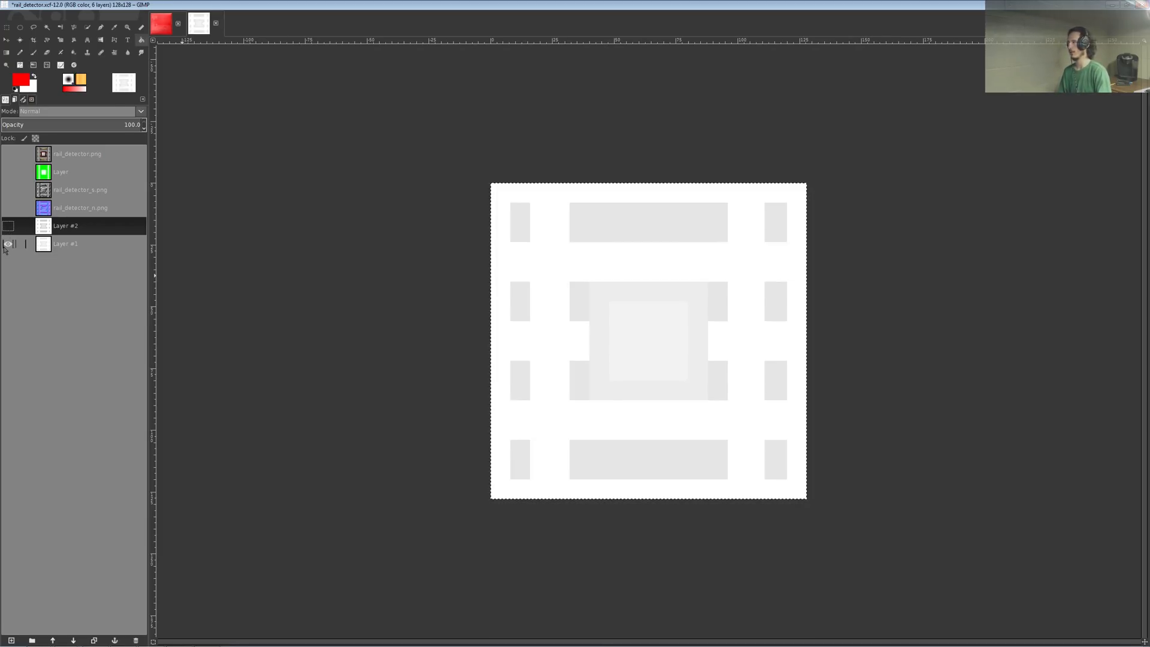
pyautogui.click(60, 247)
# - Open the preferences and look through their pages for the transparency display settings
pyautogui.rightClick(597, 252)
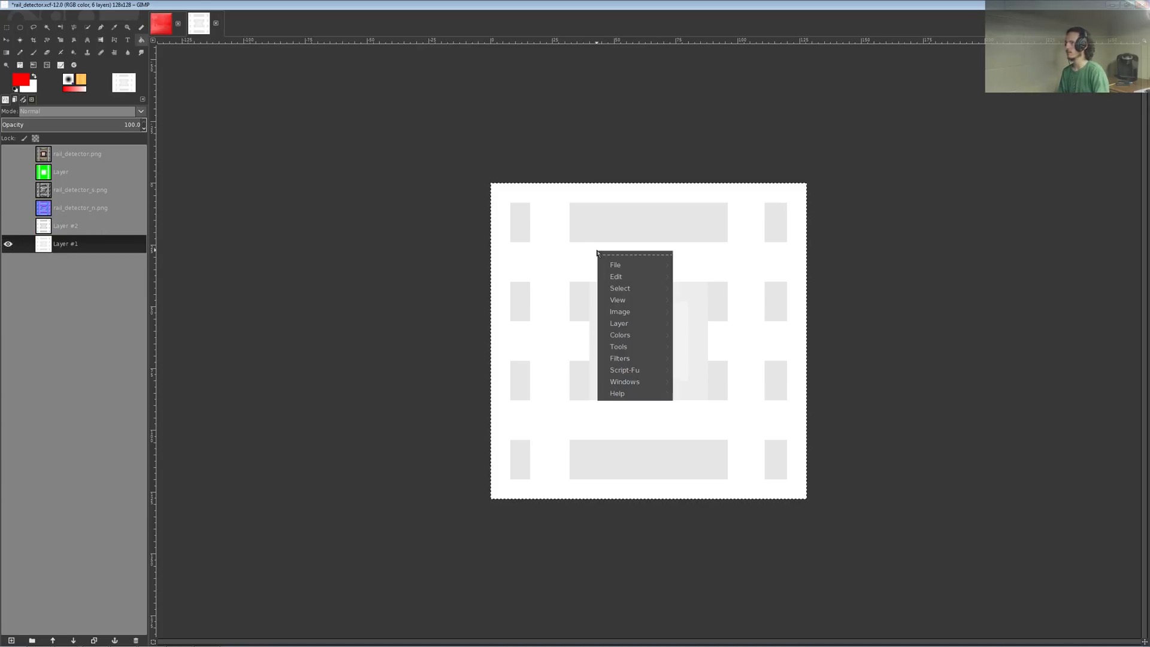
pyautogui.moveTo(637, 279)
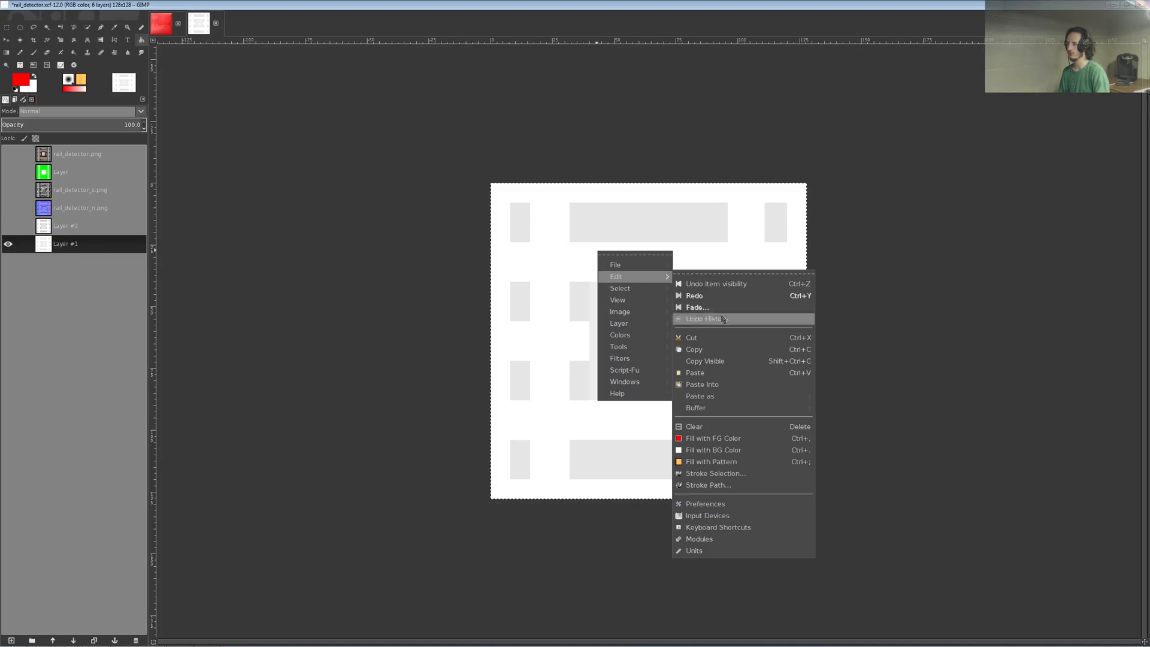
pyautogui.click(768, 500)
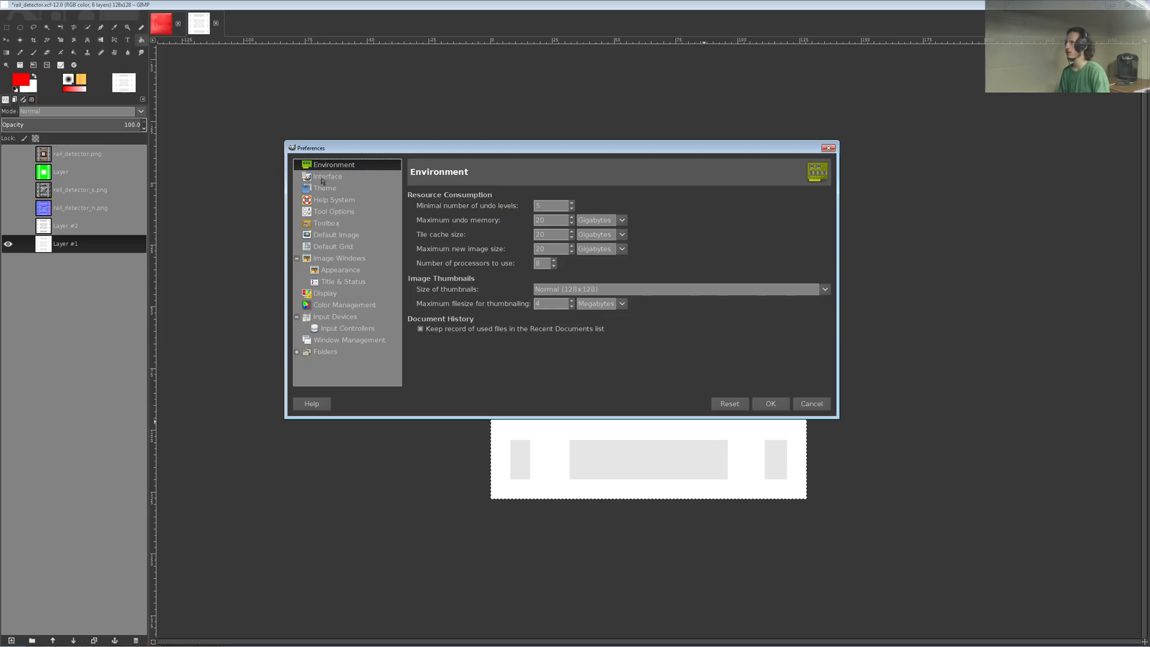
pyautogui.click(342, 260)
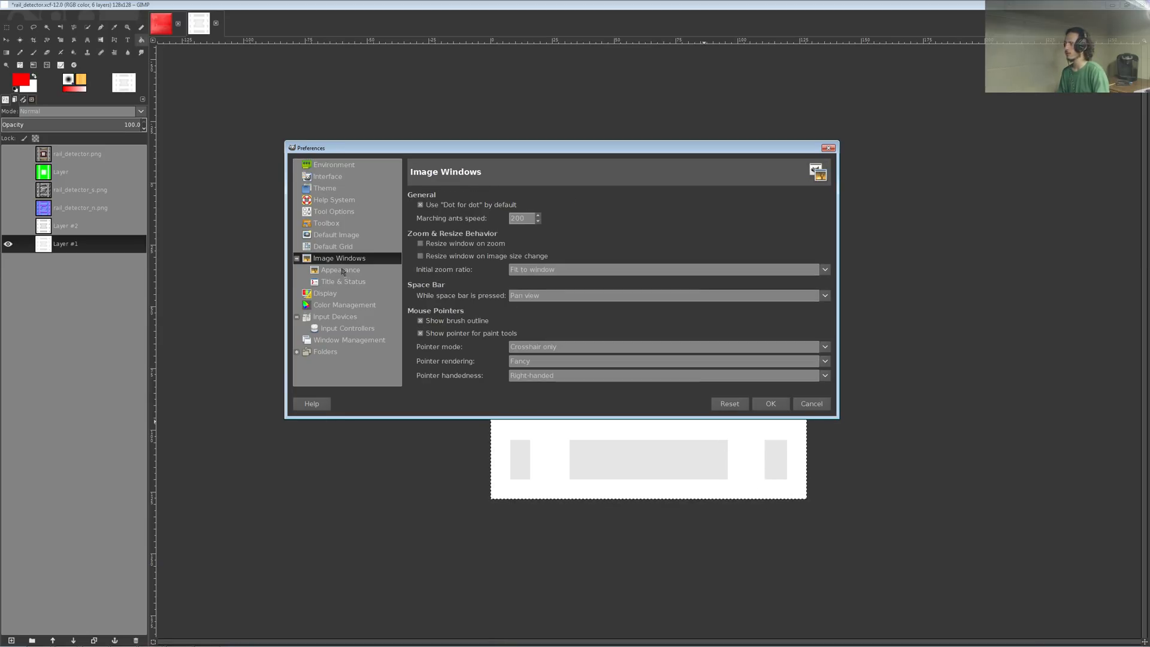
pyautogui.click(344, 272)
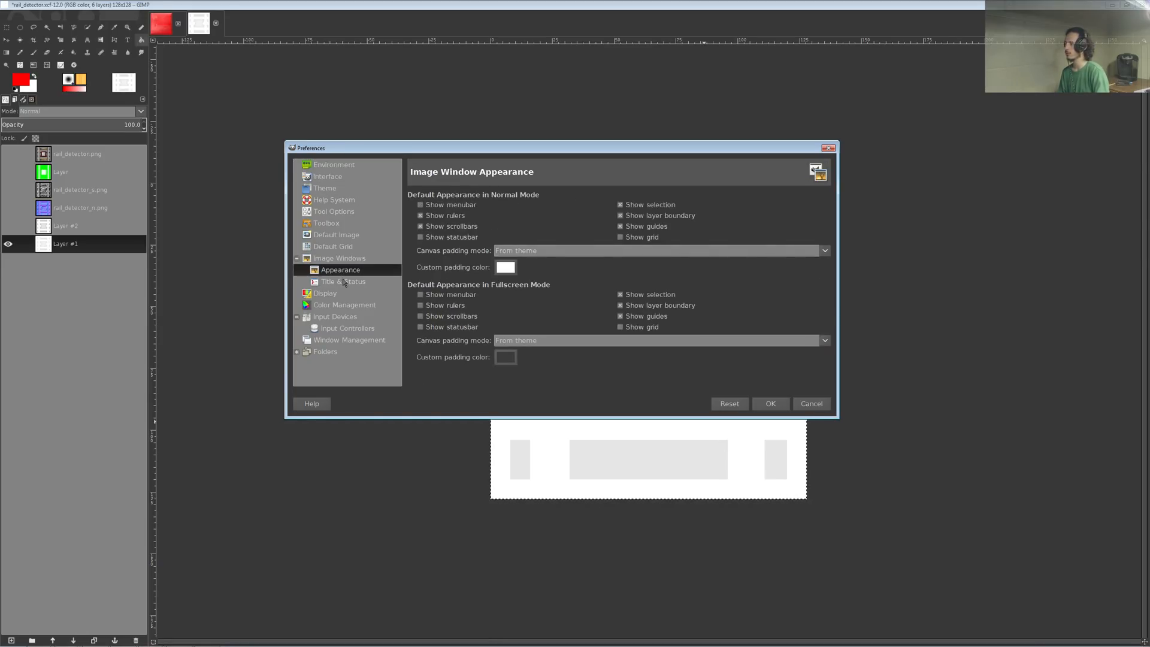
pyautogui.click(345, 282)
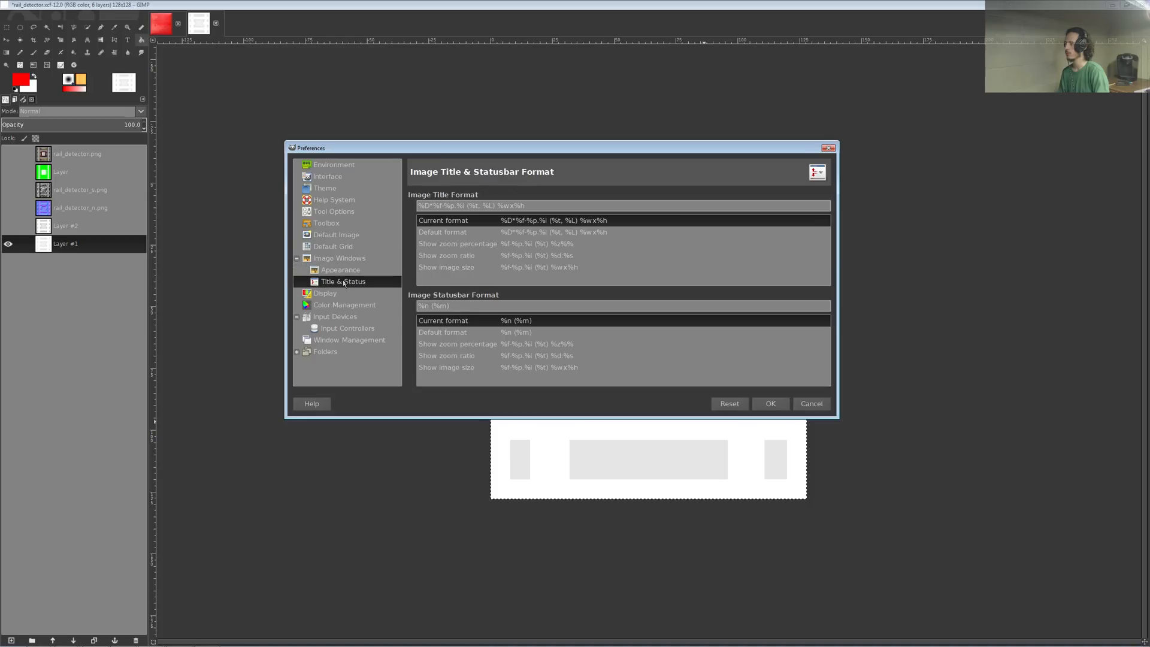
pyautogui.click(334, 191)
pyautogui.click(332, 175)
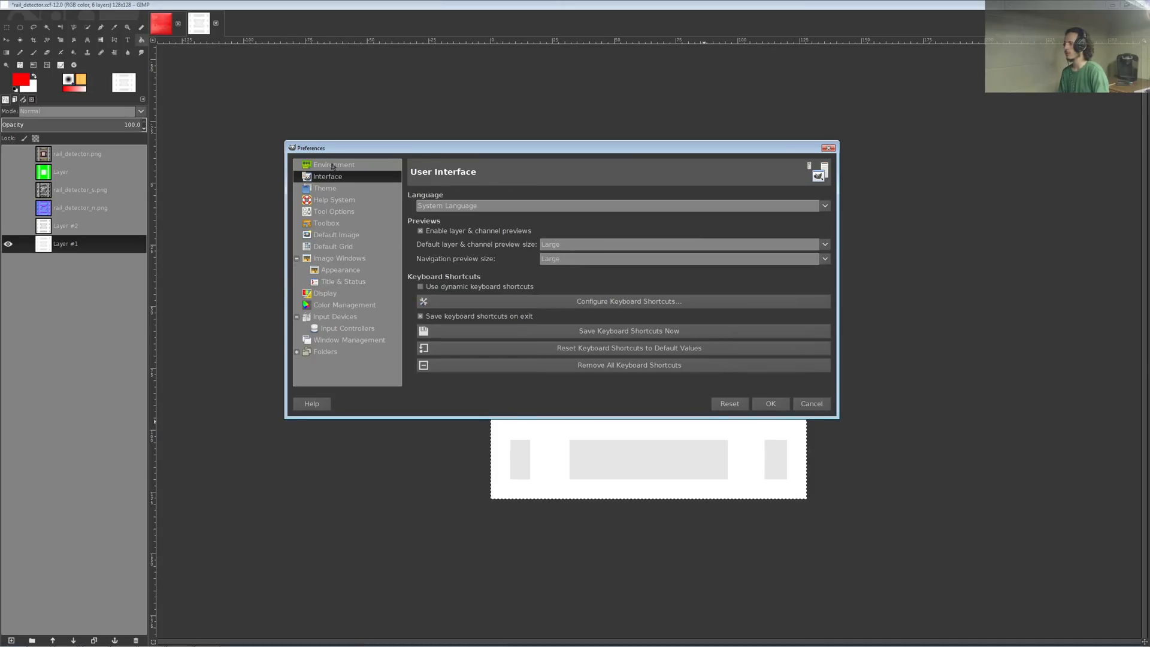
pyautogui.click(334, 166)
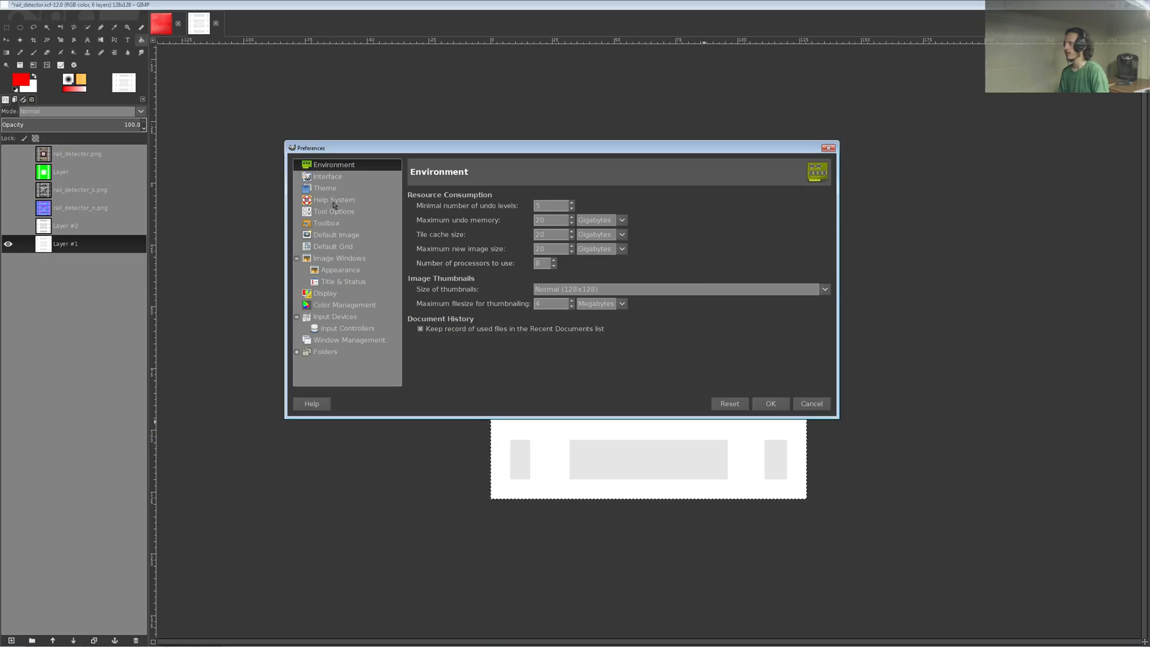
pyautogui.click(331, 223)
pyautogui.click(330, 215)
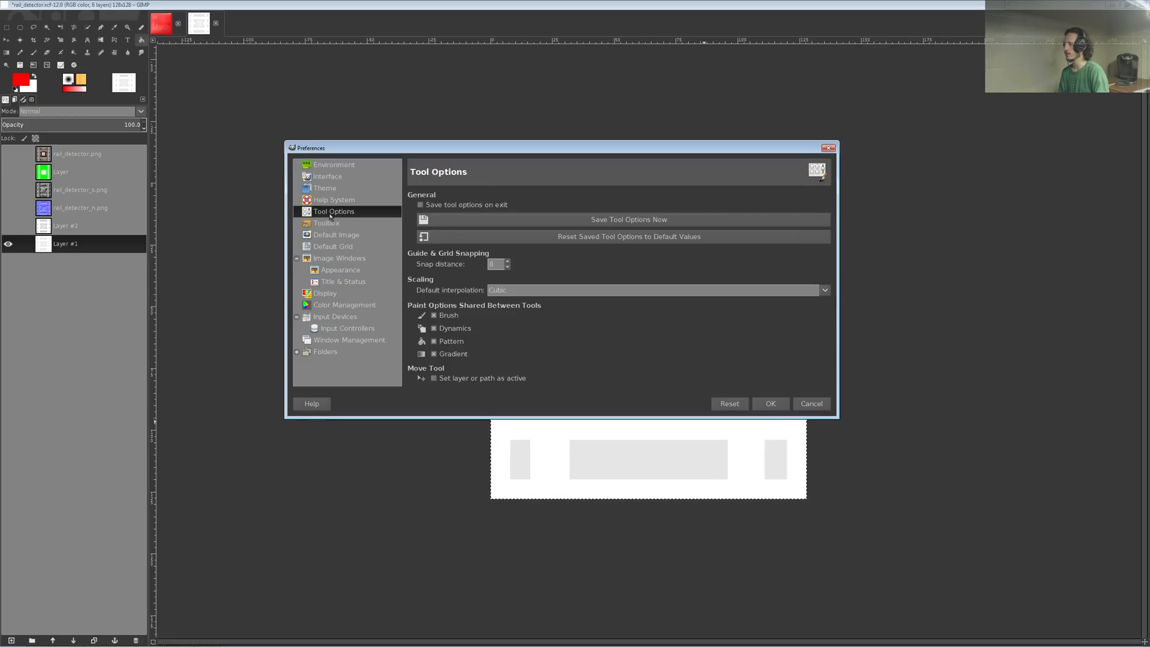
pyautogui.click(330, 237)
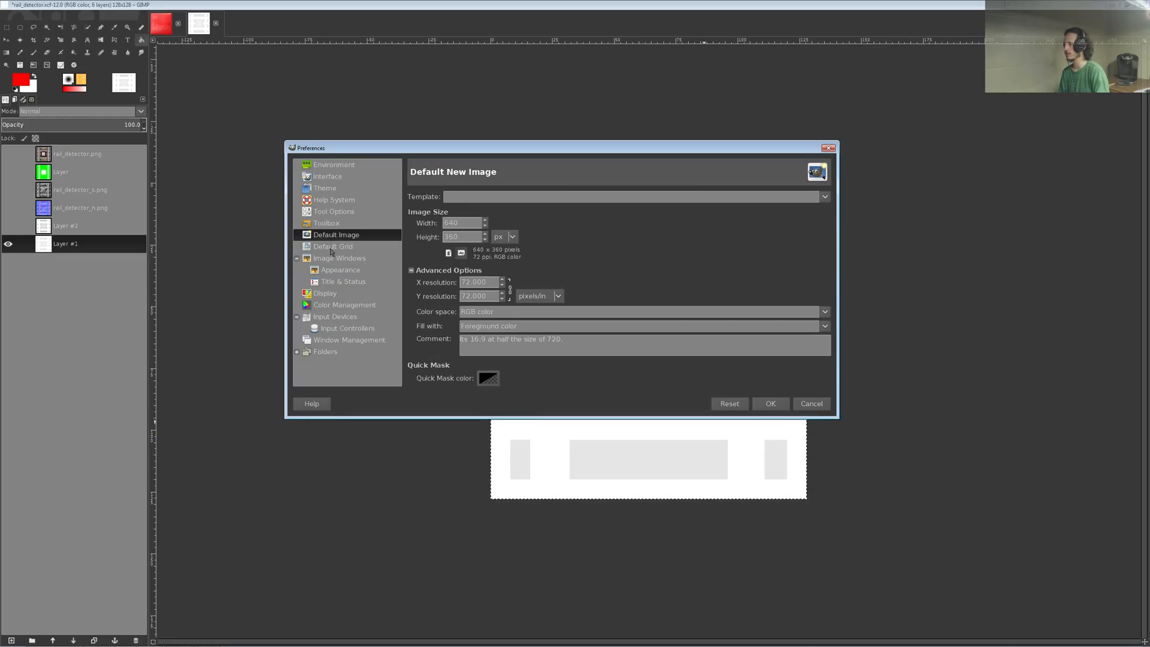
pyautogui.click(331, 247)
pyautogui.click(336, 237)
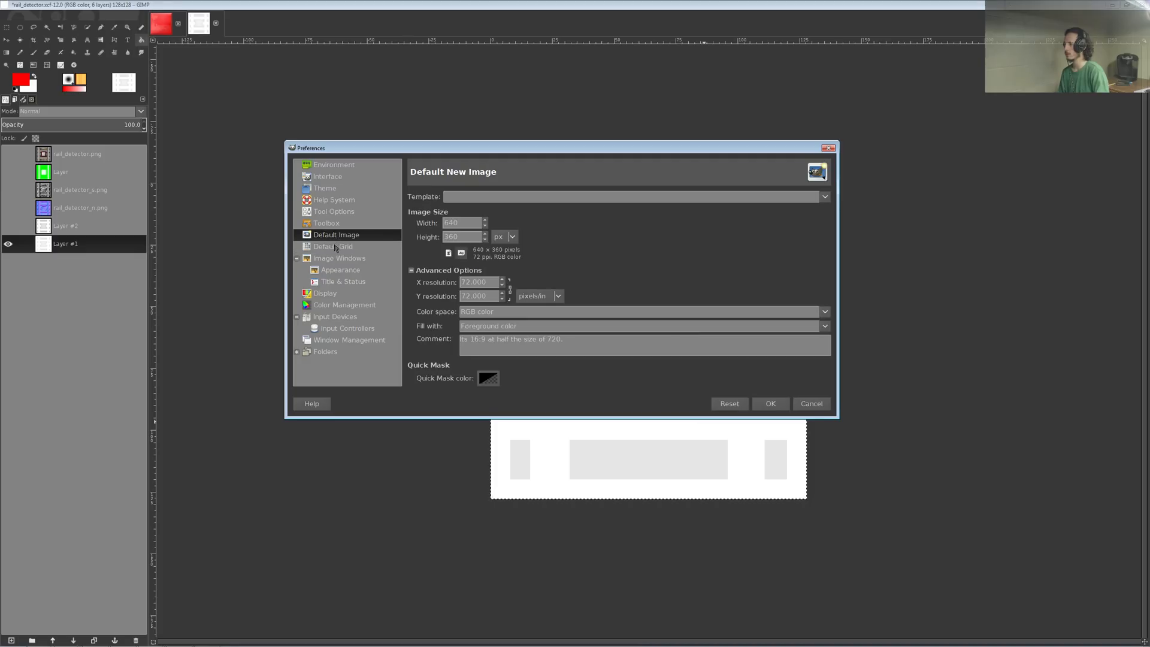
pyautogui.click(336, 248)
pyautogui.click(339, 296)
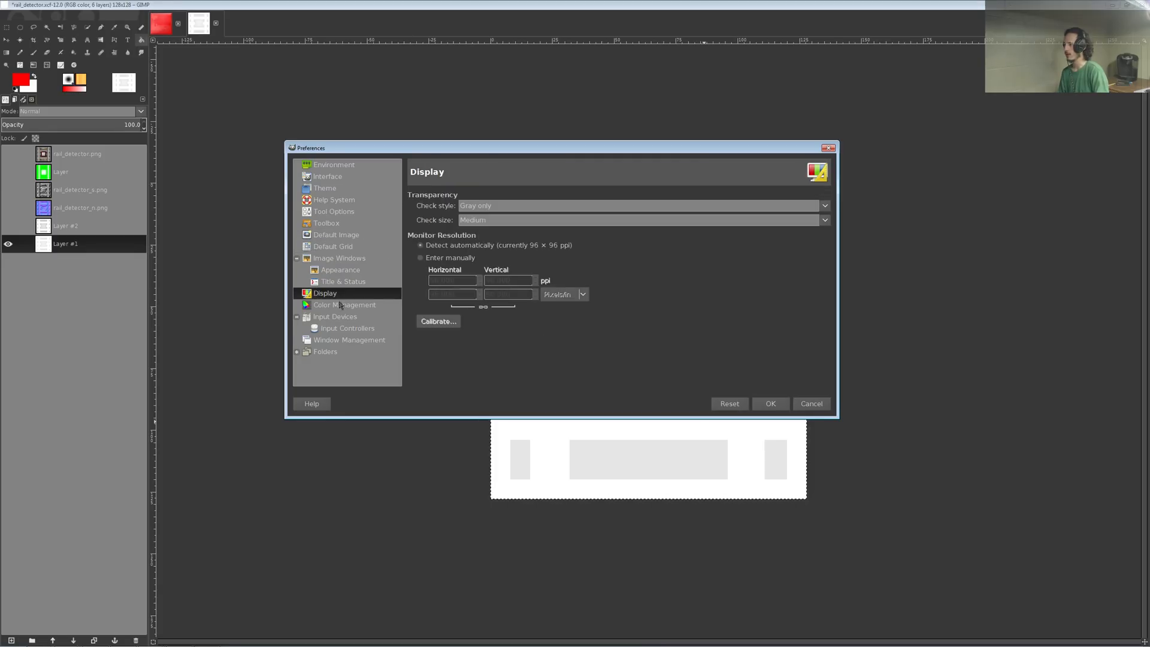
# - Set the transparency check style to Dark checks, move the preferences dialog off the image, and accept the change
pyautogui.click(516, 210)
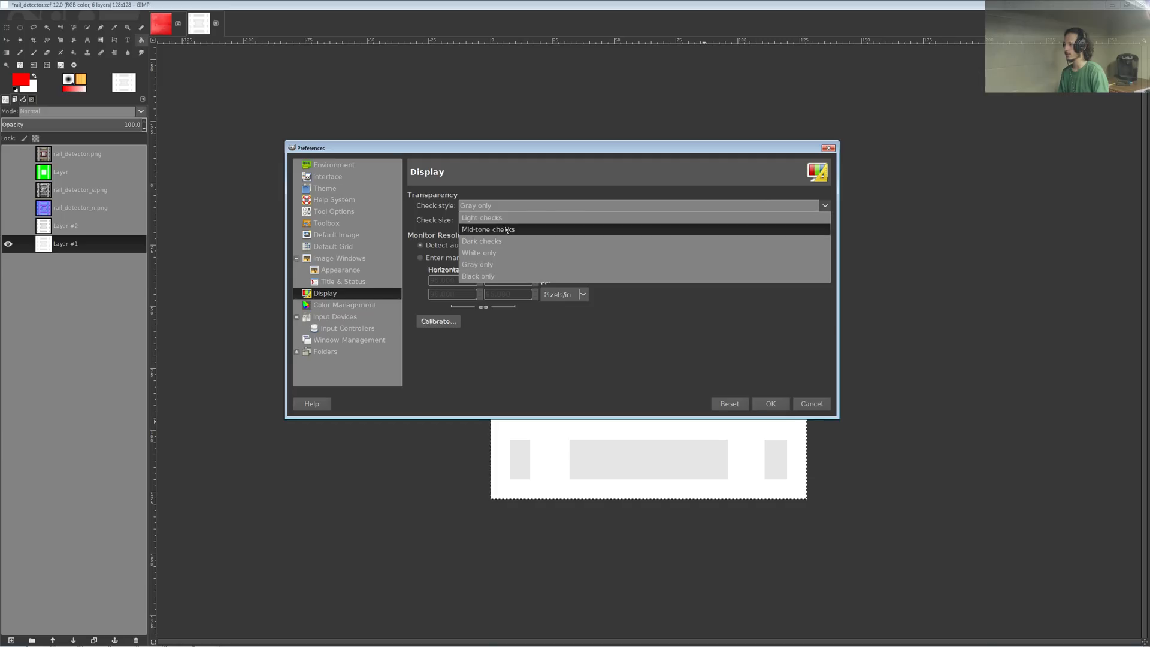
pyautogui.click(519, 259)
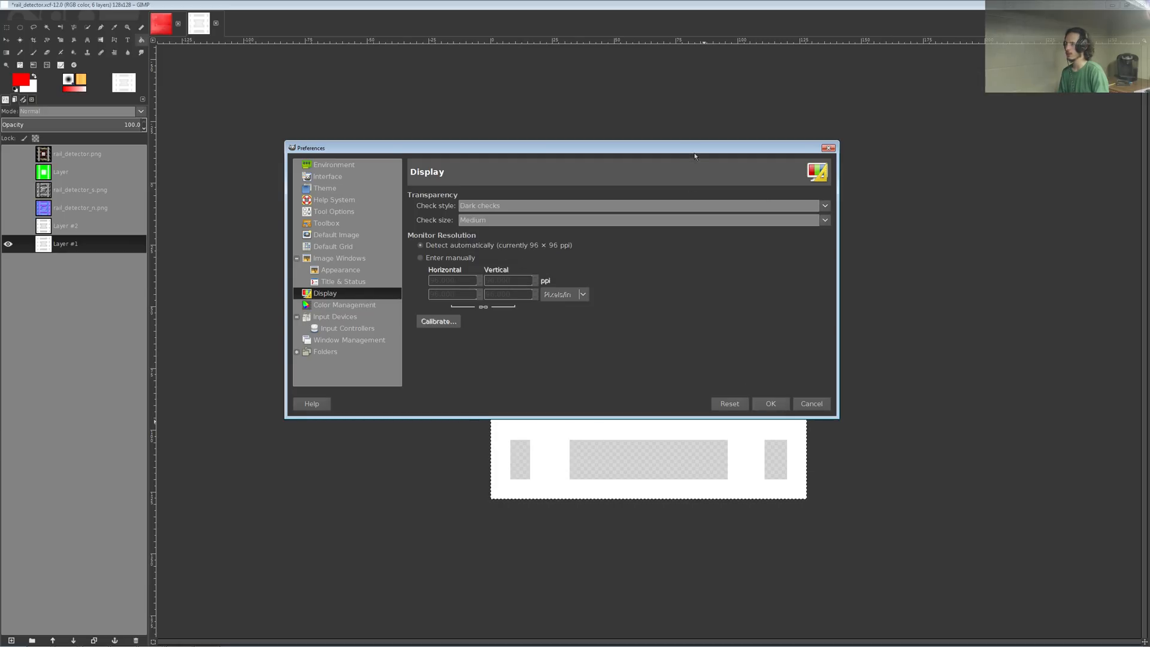
pyautogui.moveTo(695, 156); pyautogui.dragTo(257, 222)
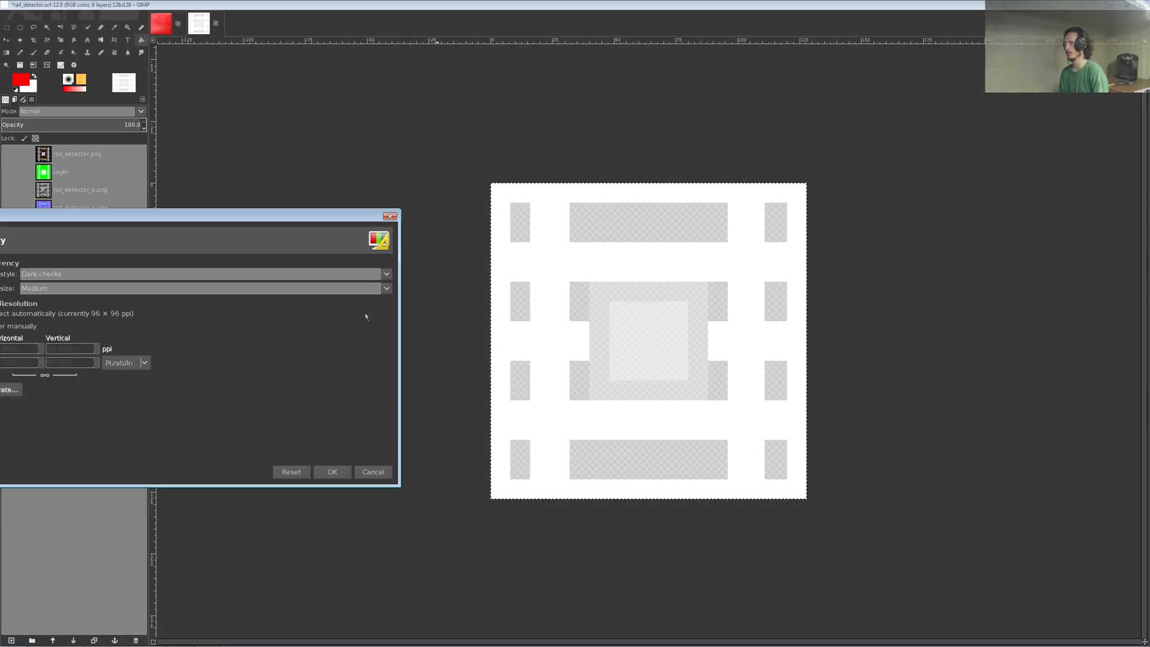
pyautogui.click(333, 472)
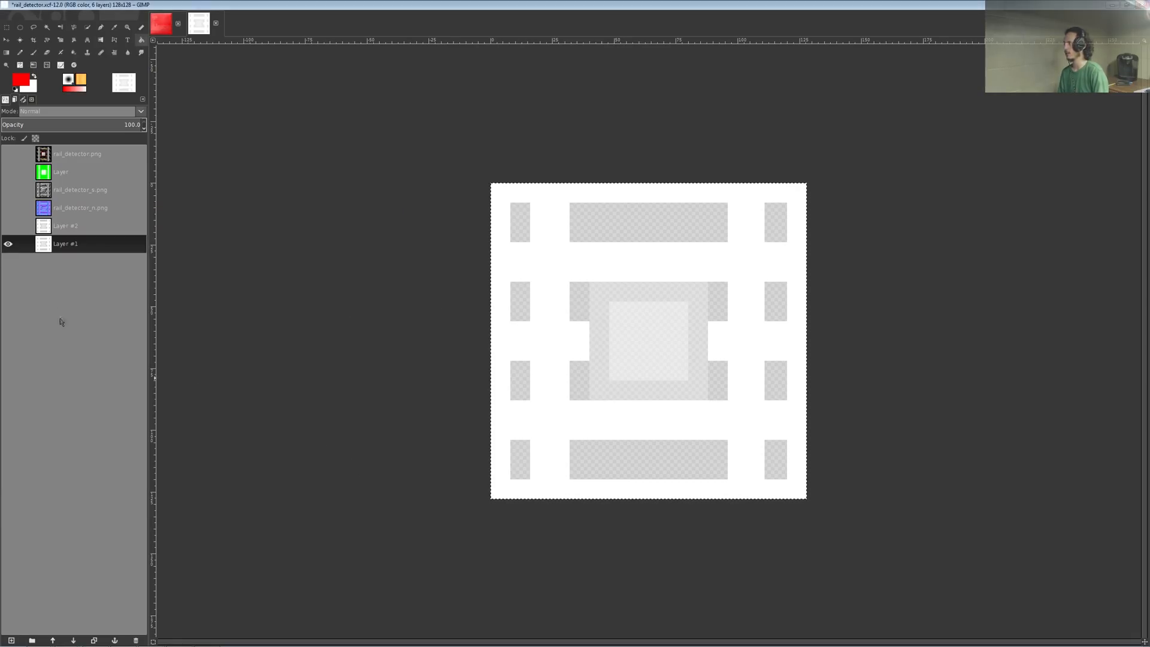
# - Hide and show Layer #1 repeatedly to examine its transparency against the dark checks, leaving it shown
pyautogui.click(8, 244)
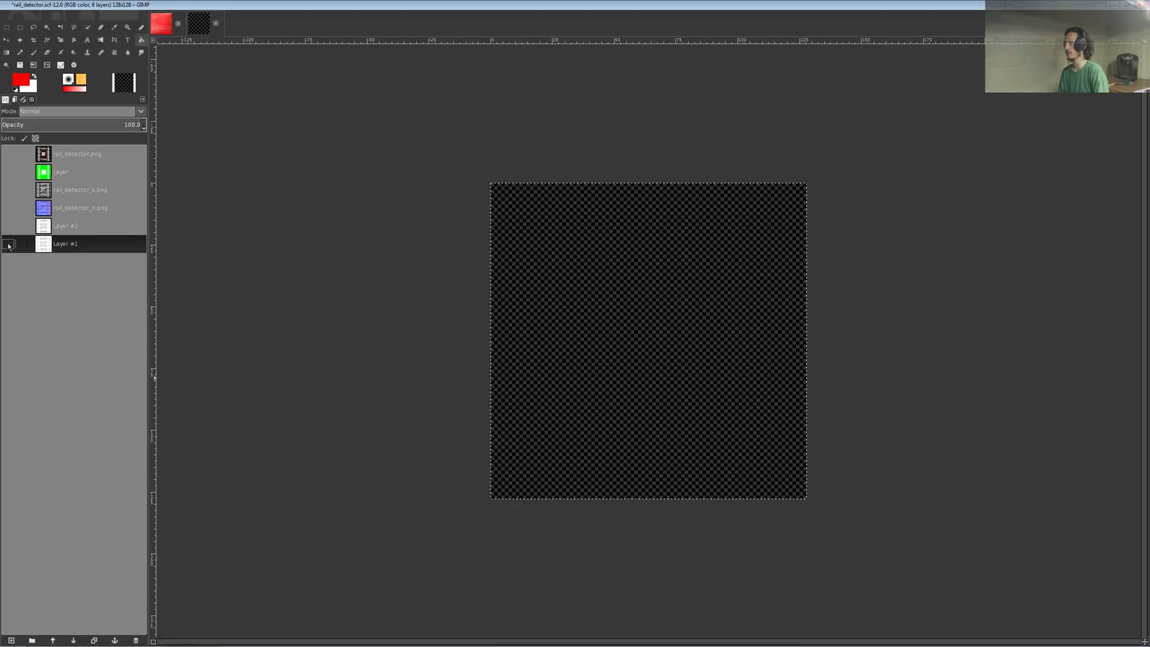
pyautogui.click(9, 244)
pyautogui.click(9, 245)
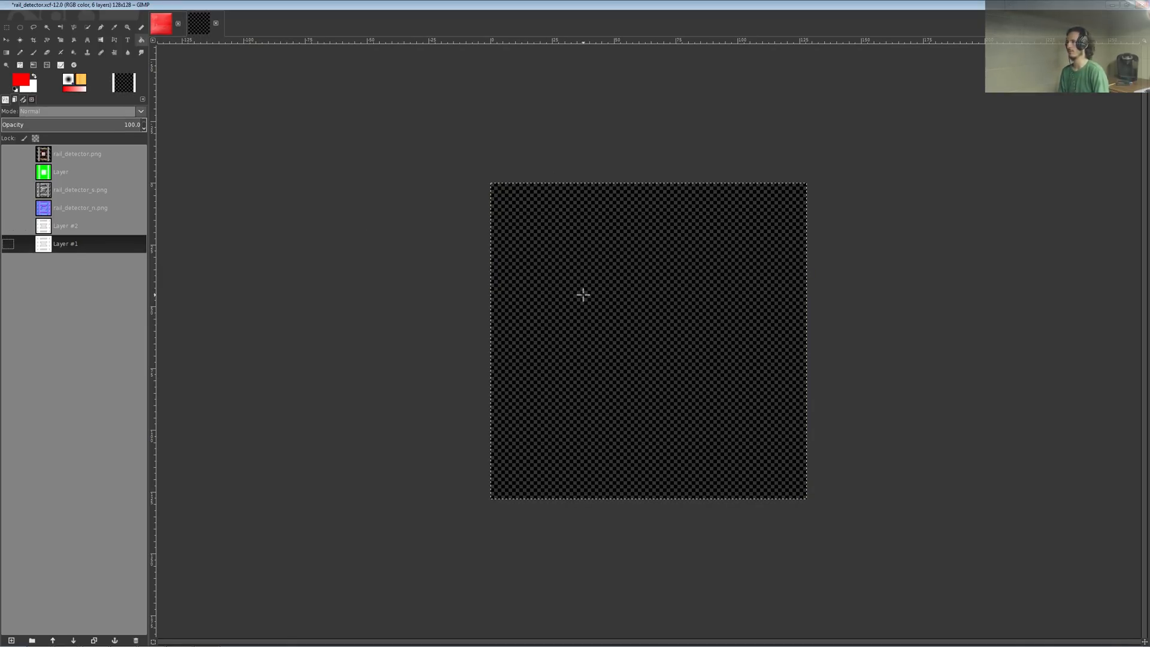
pyautogui.click(9, 244)
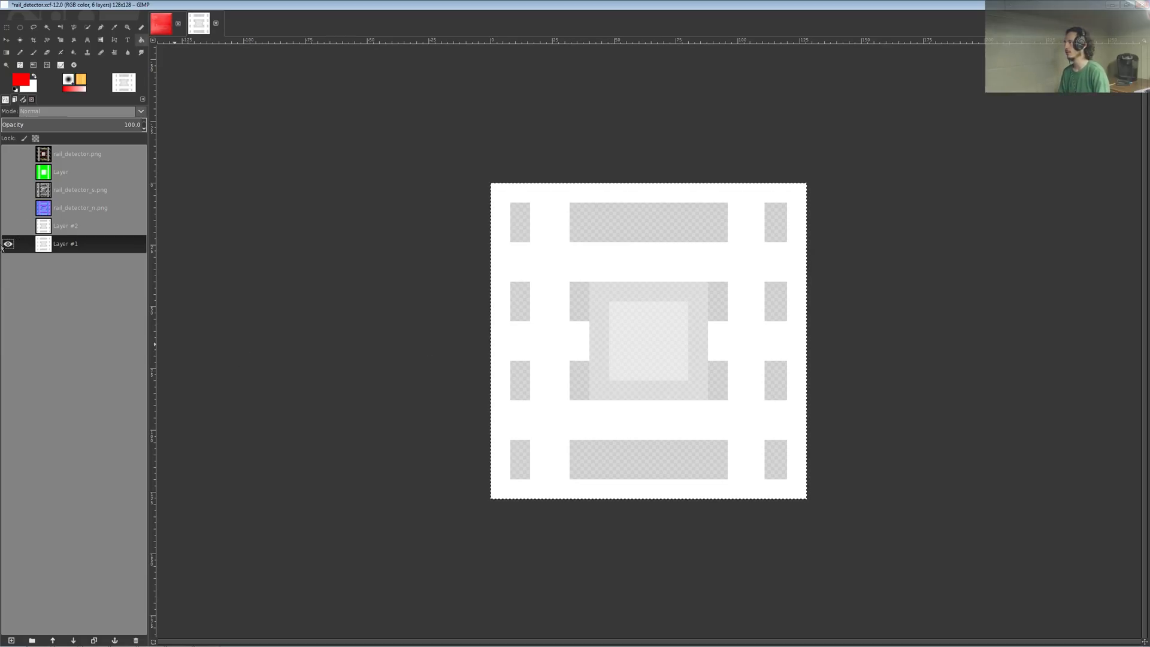
# - Hide Layer #1, and show and select Layer #2
pyautogui.click(8, 243)
pyautogui.click(7, 225)
pyautogui.click(75, 226)
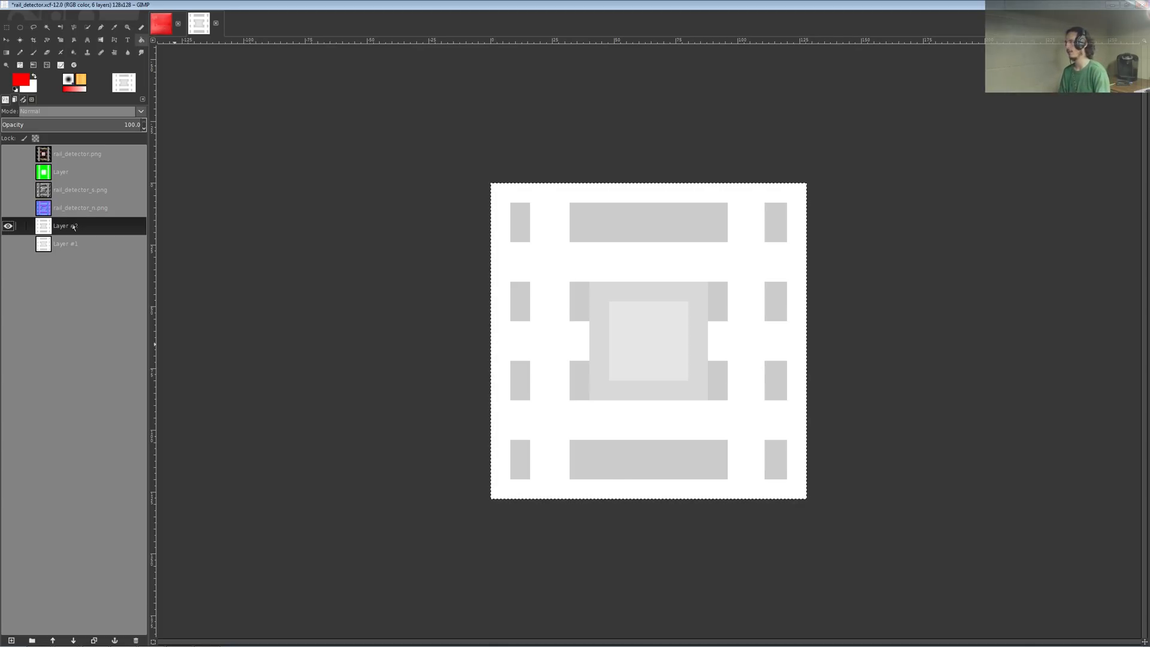
# - Duplicate Layer #2, select the original layer, and hide the duplicate
pyautogui.rightClick(71, 227)
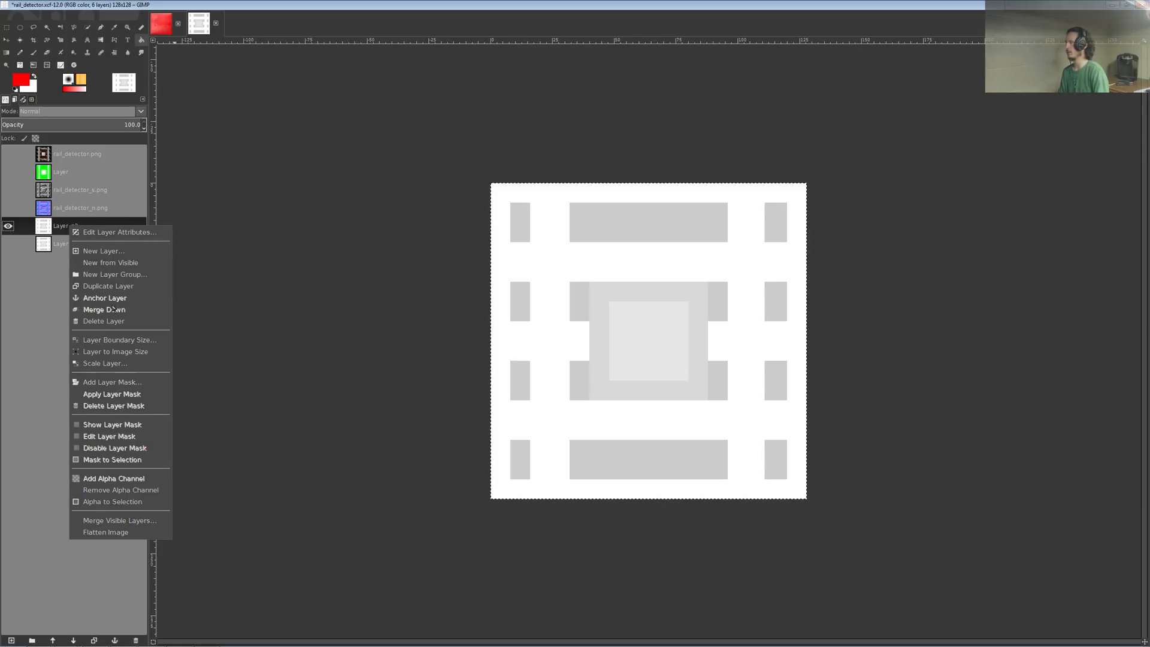
pyautogui.click(99, 286)
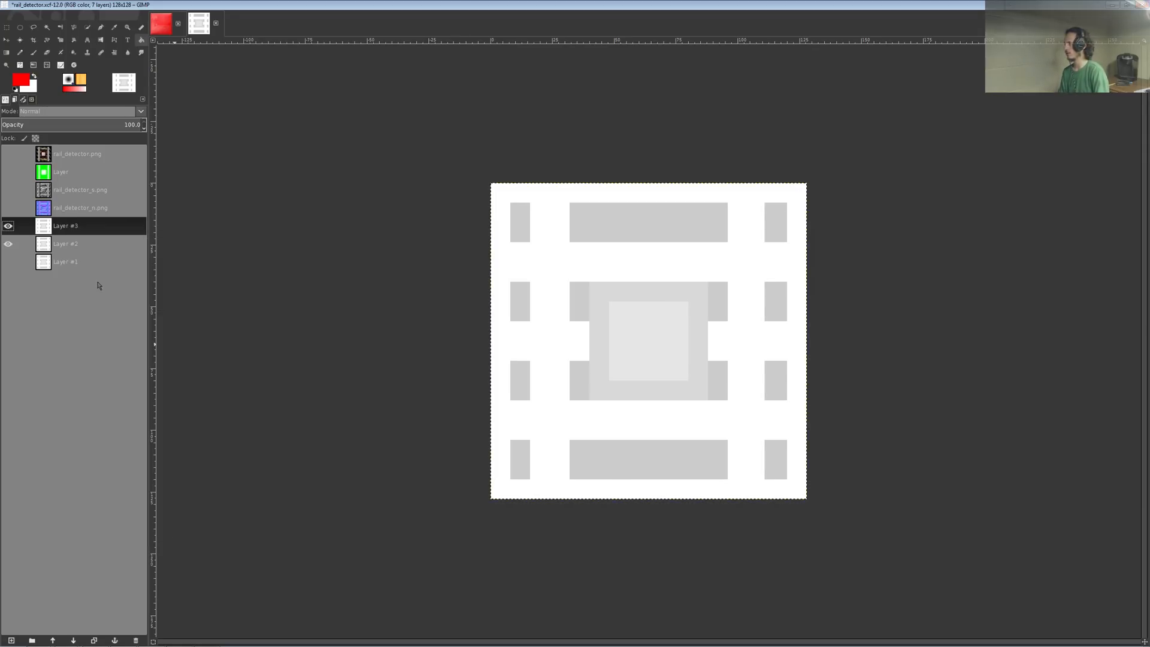
pyautogui.click(67, 246)
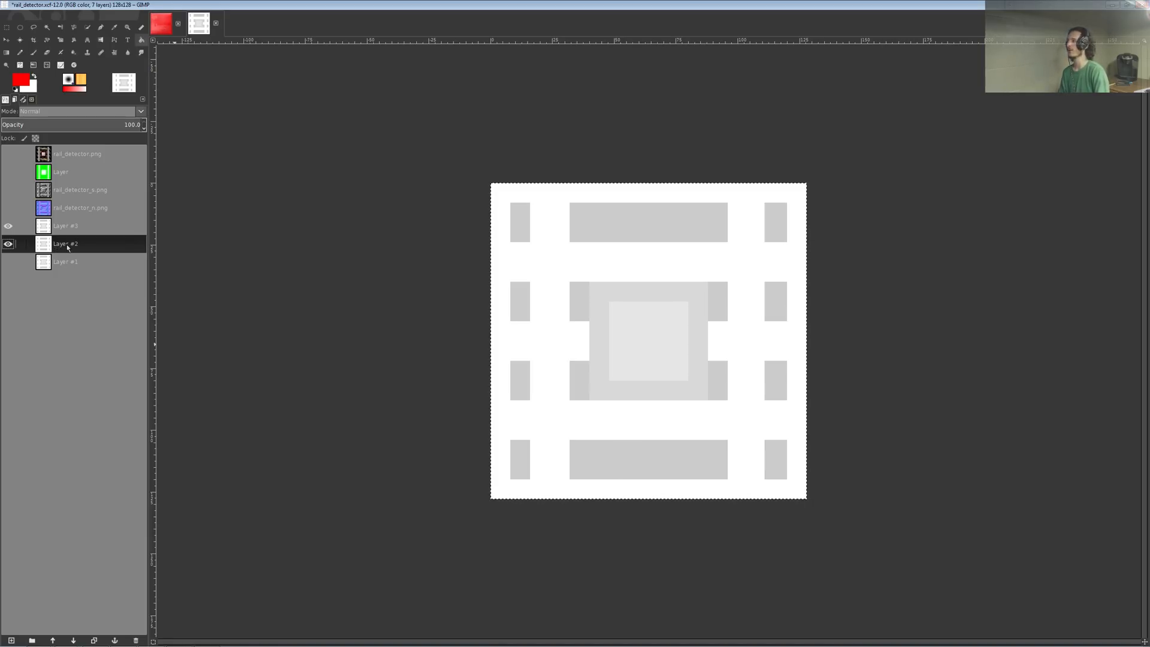
pyautogui.click(8, 226)
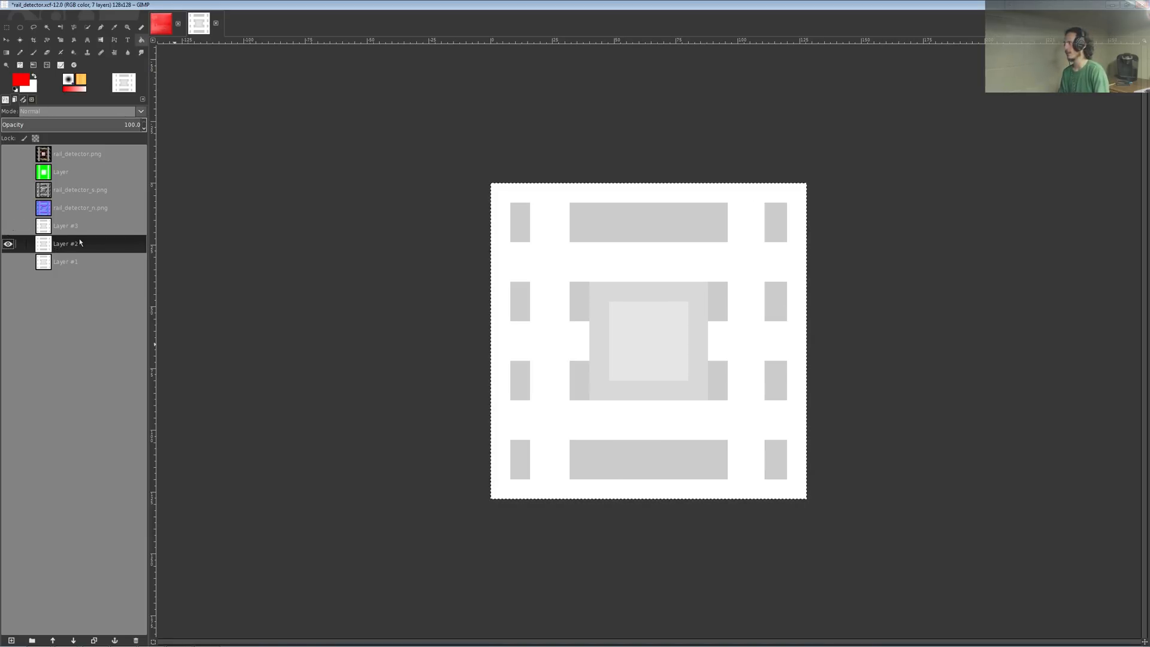
# - Apply Color to Alpha to Layer #2 with black as the colour converted to transparency
pyautogui.rightClick(560, 245)
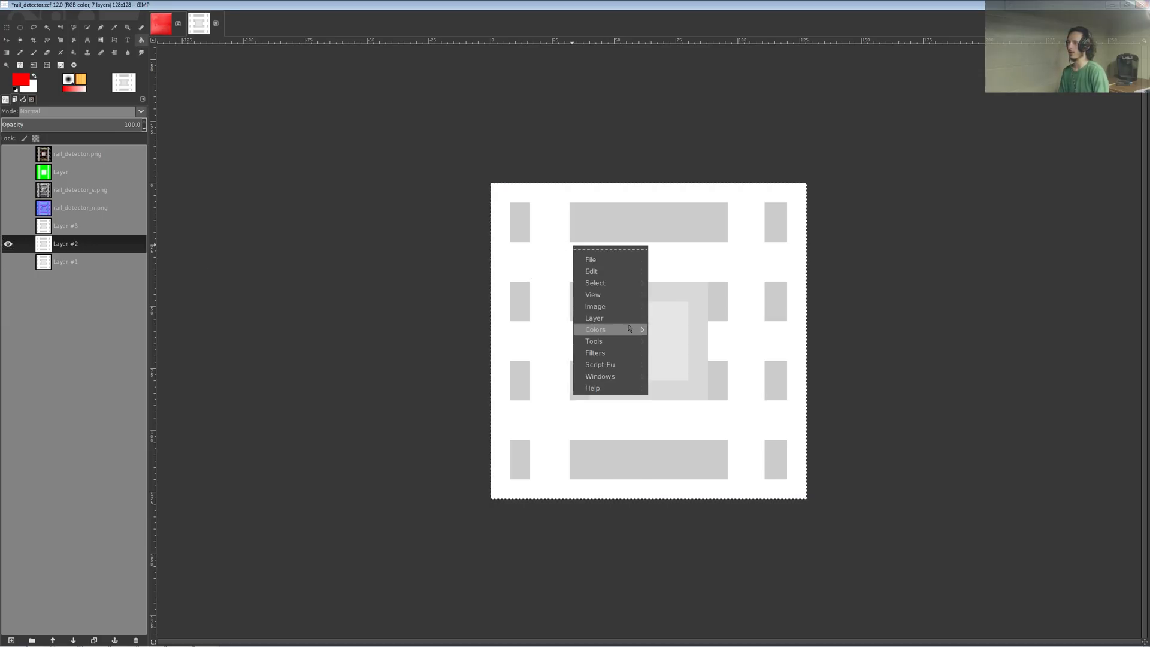
pyautogui.moveTo(629, 328)
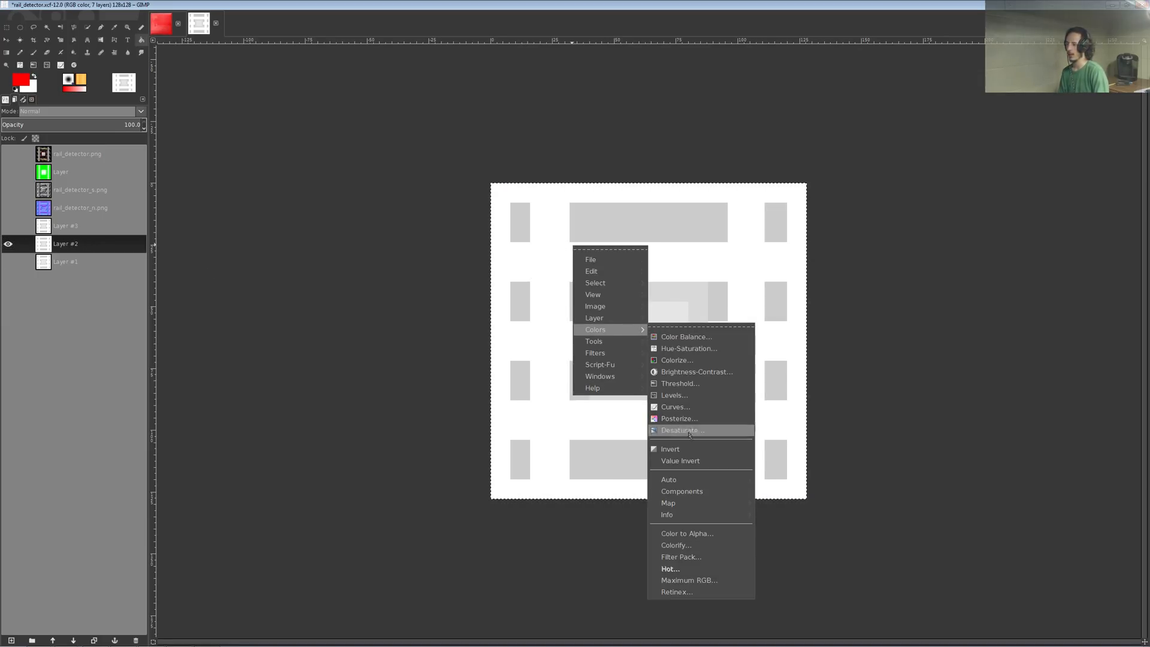
pyautogui.moveTo(703, 483)
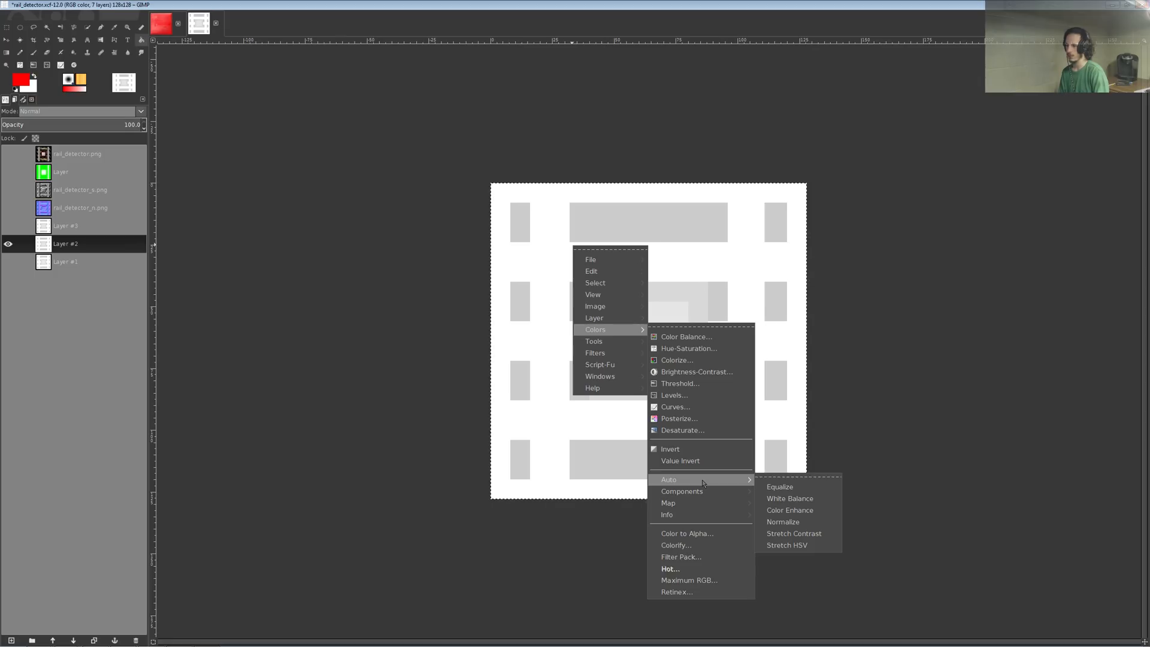
pyautogui.click(688, 533)
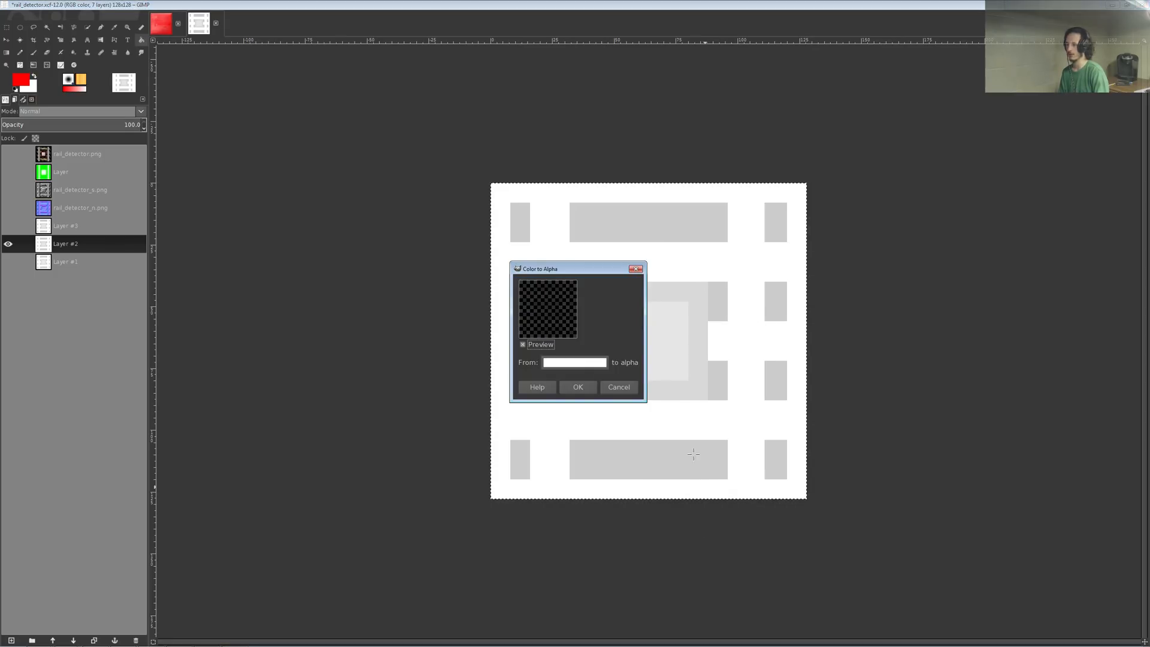
pyautogui.click(571, 362)
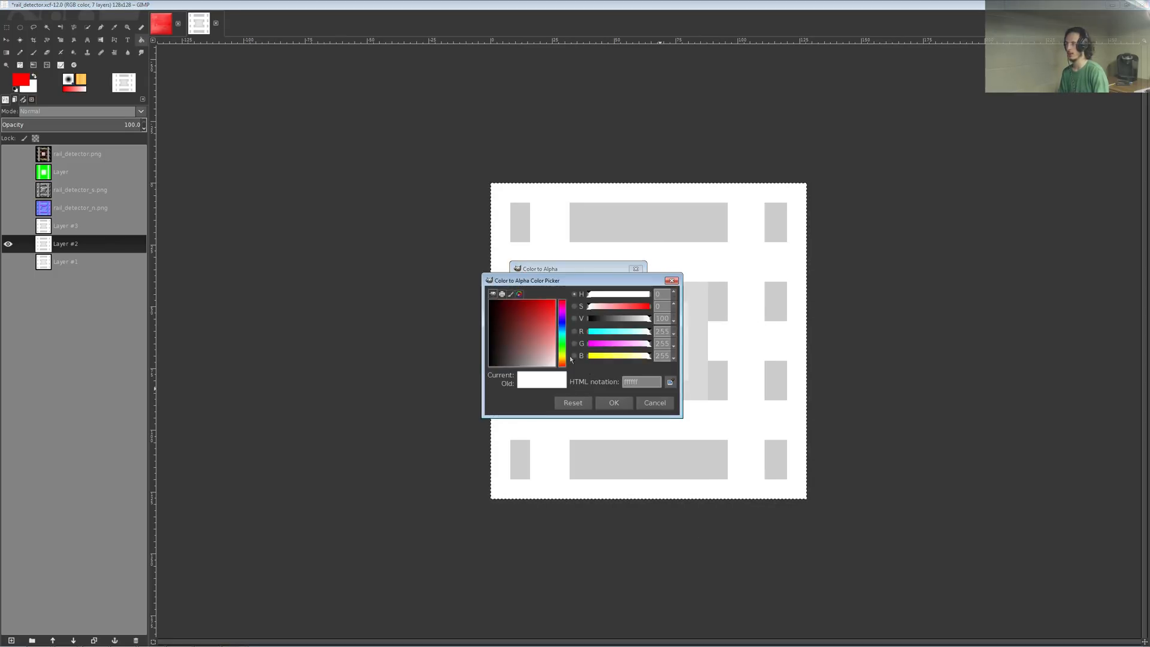
pyautogui.click(490, 365)
pyautogui.click(614, 403)
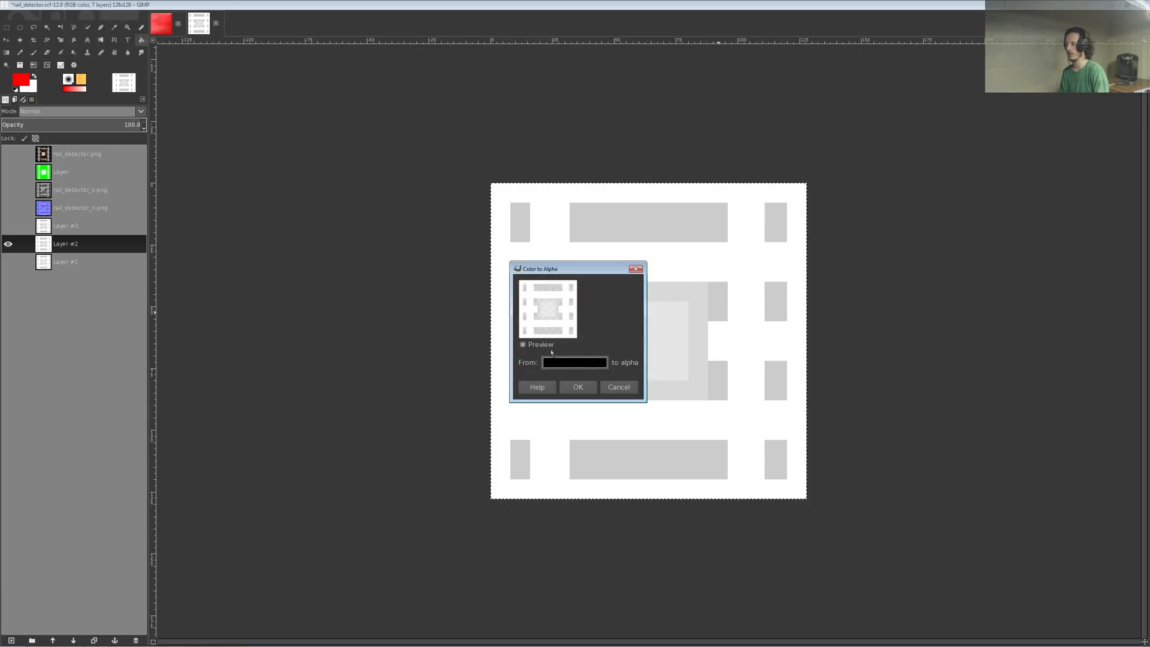
pyautogui.click(578, 387)
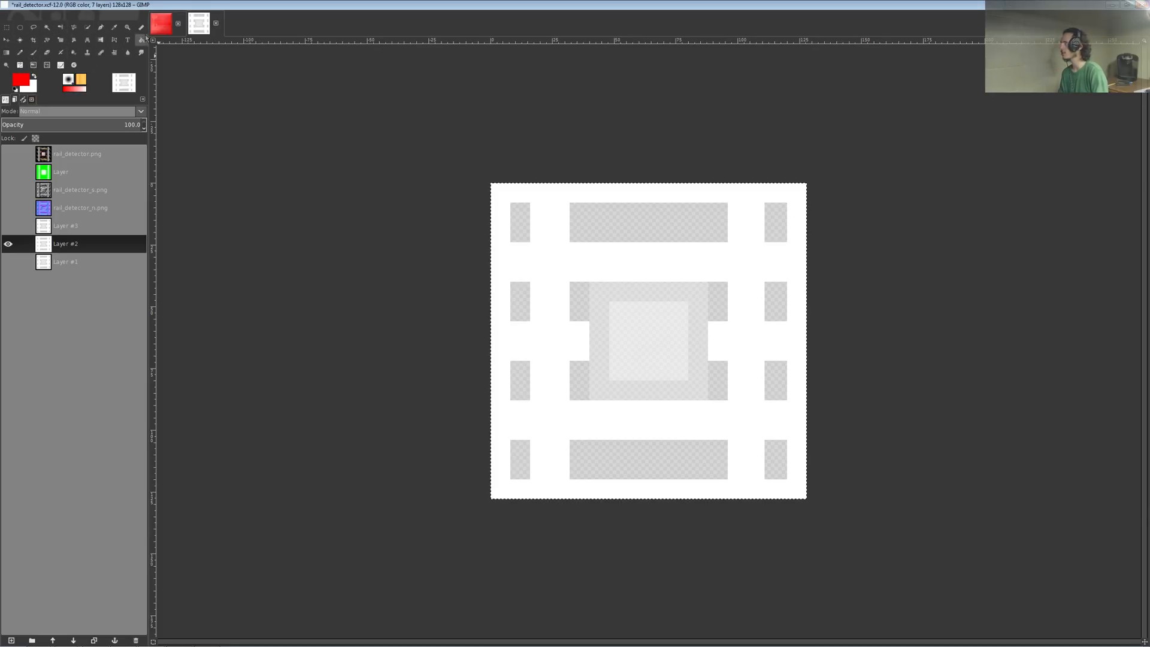
# - Sample the grey frame around the central square, inspect its values in the foreground colour dialog, and cancel the dialog
pyautogui.click(114, 27)
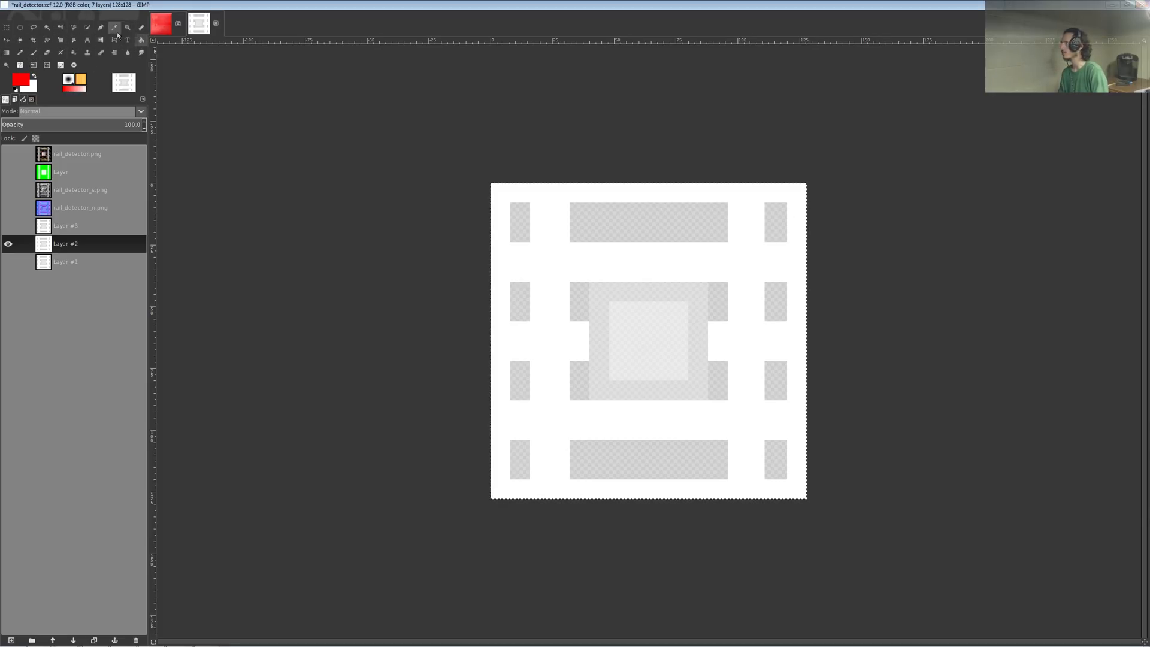
pyautogui.click(599, 292)
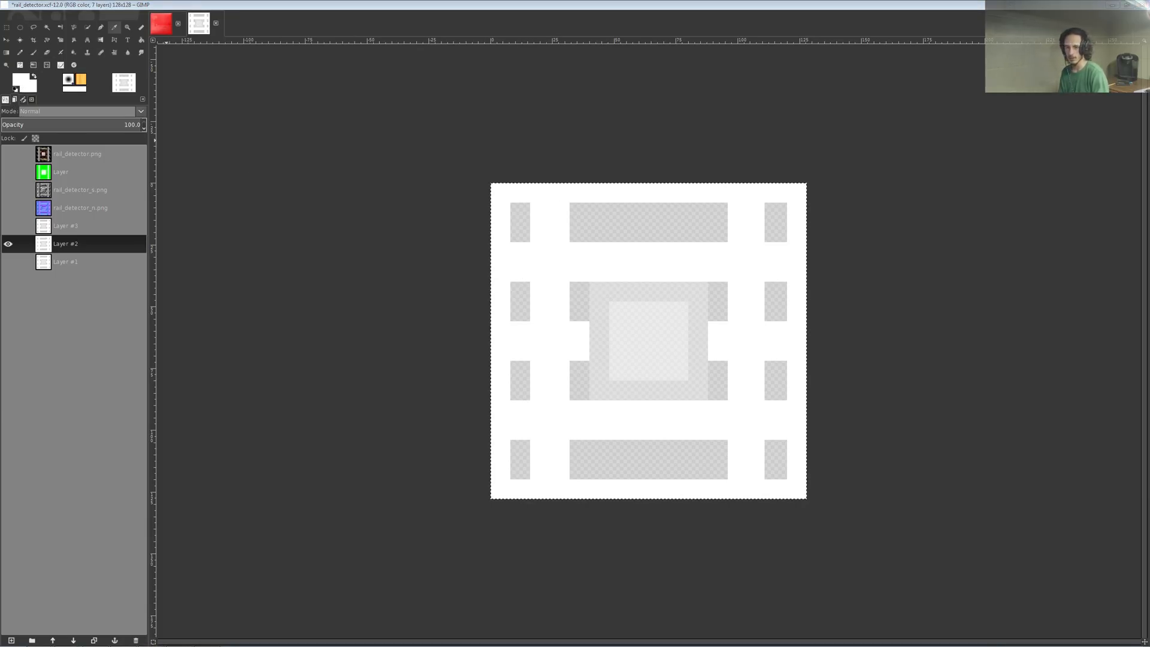
pyautogui.moveTo(490, 1); pyautogui.dragTo(339, 190)
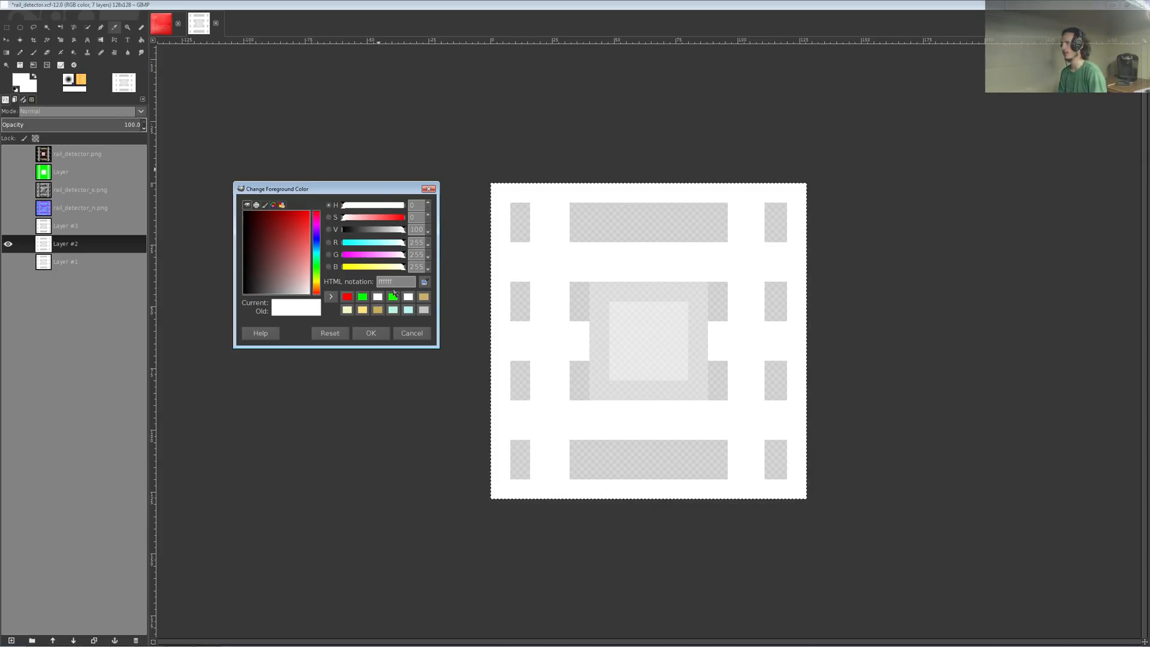
pyautogui.click(420, 334)
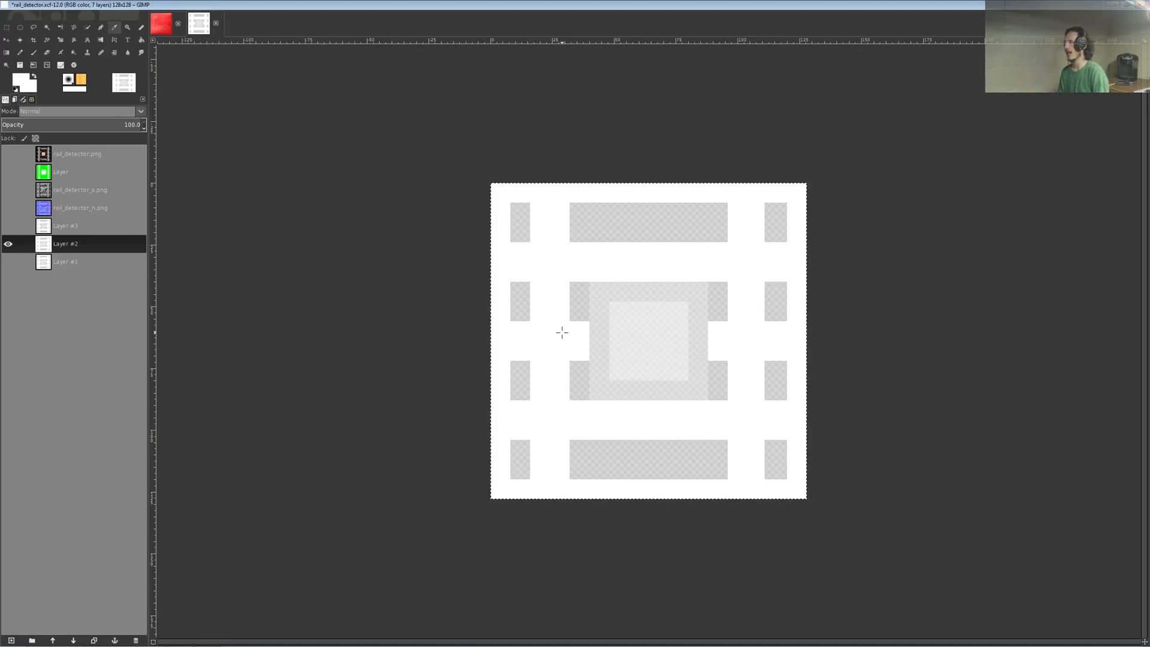
# - Compare rail_detector_n.png with and without Layer #2 visible beneath it, and hide both layers
pyautogui.click(68, 209)
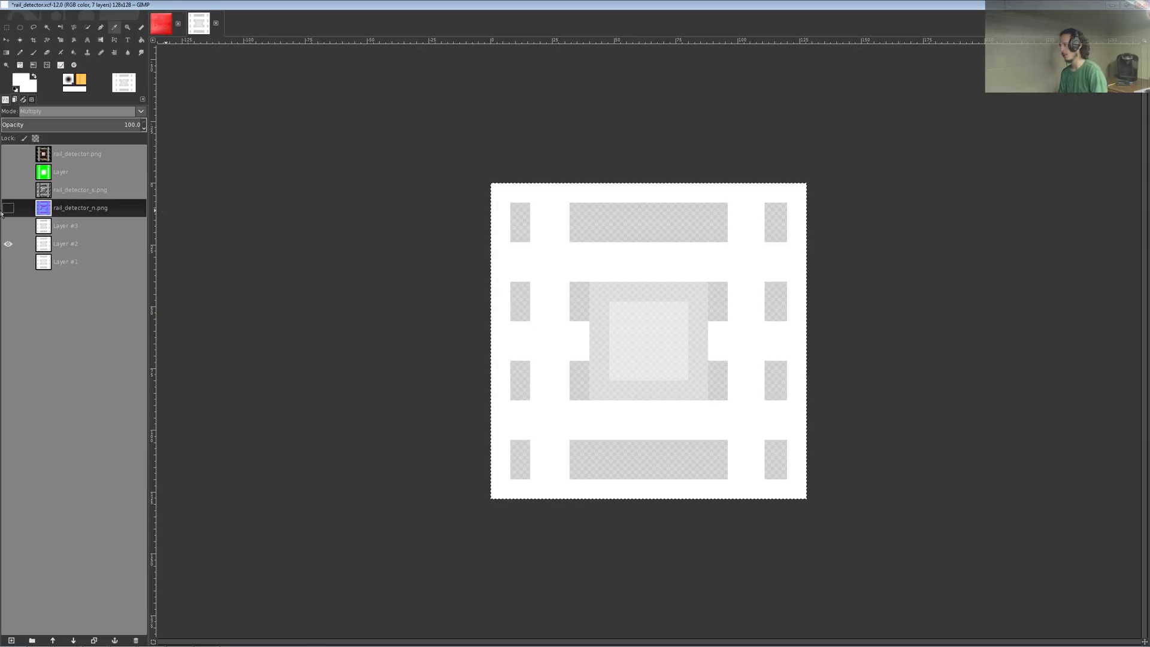
pyautogui.click(9, 208)
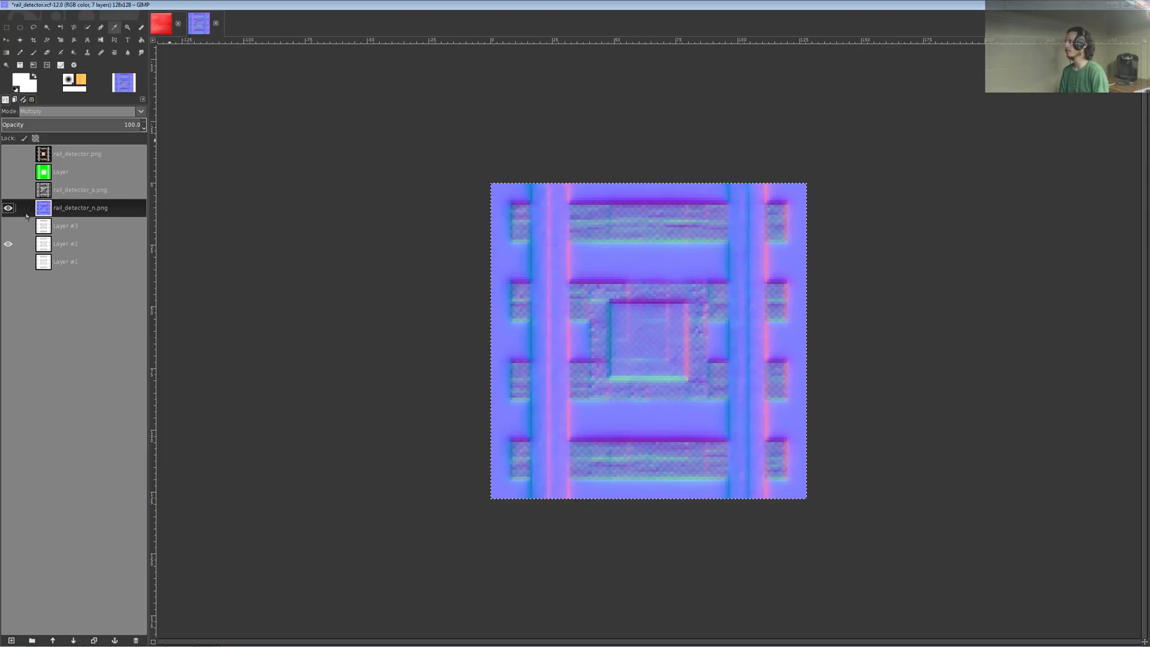
pyautogui.click(64, 173)
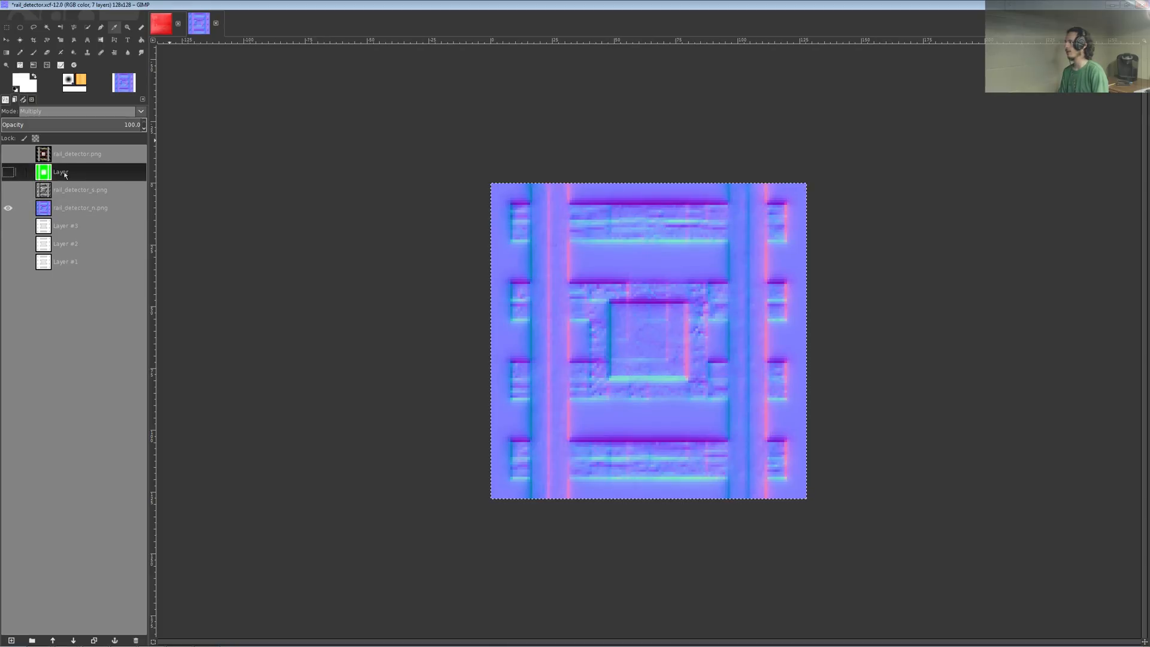
pyautogui.click(78, 207)
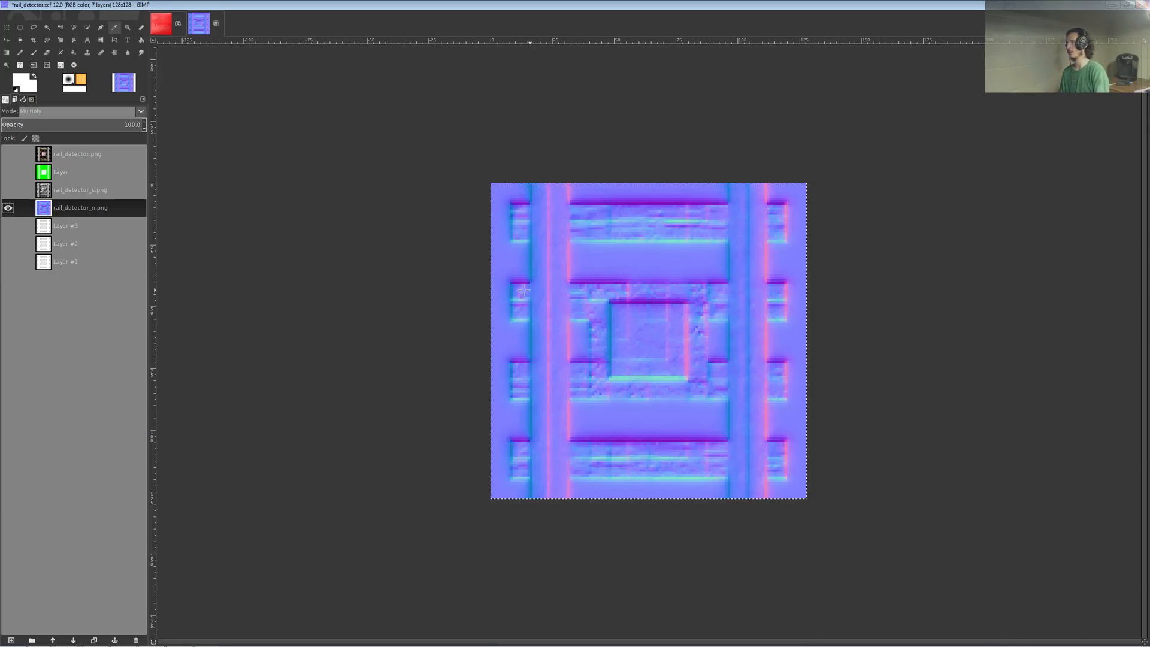
pyautogui.click(6, 211)
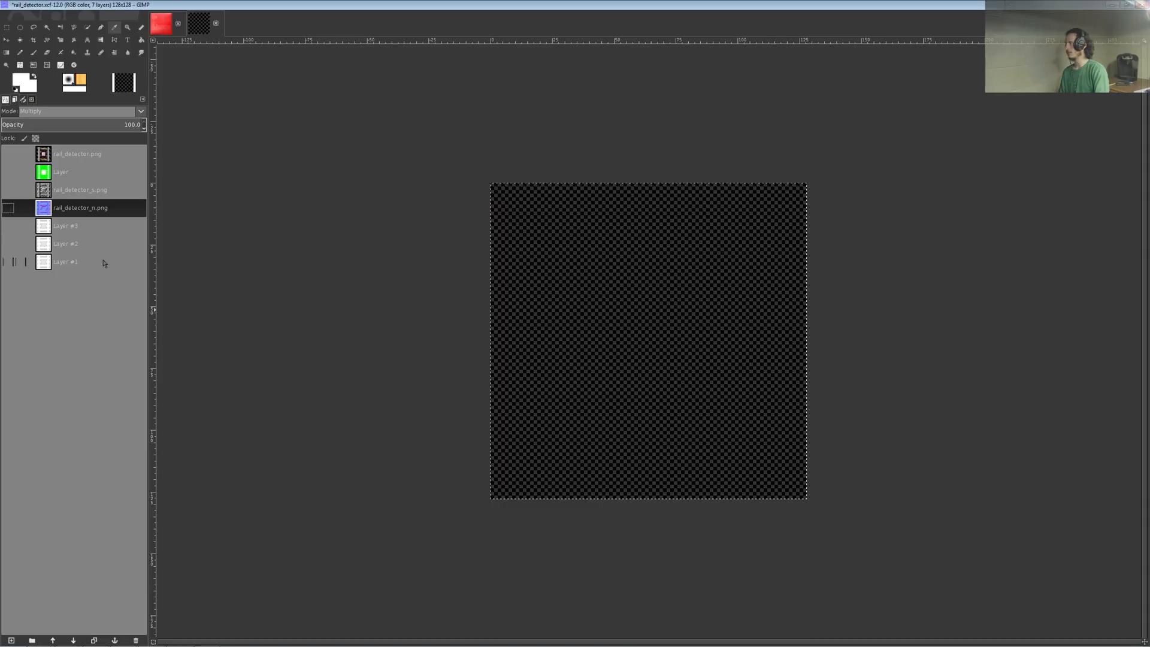
# - Delete Layer #2 from the rail_detector image
pyautogui.click(69, 246)
pyautogui.rightClick(70, 246)
pyautogui.click(104, 348)
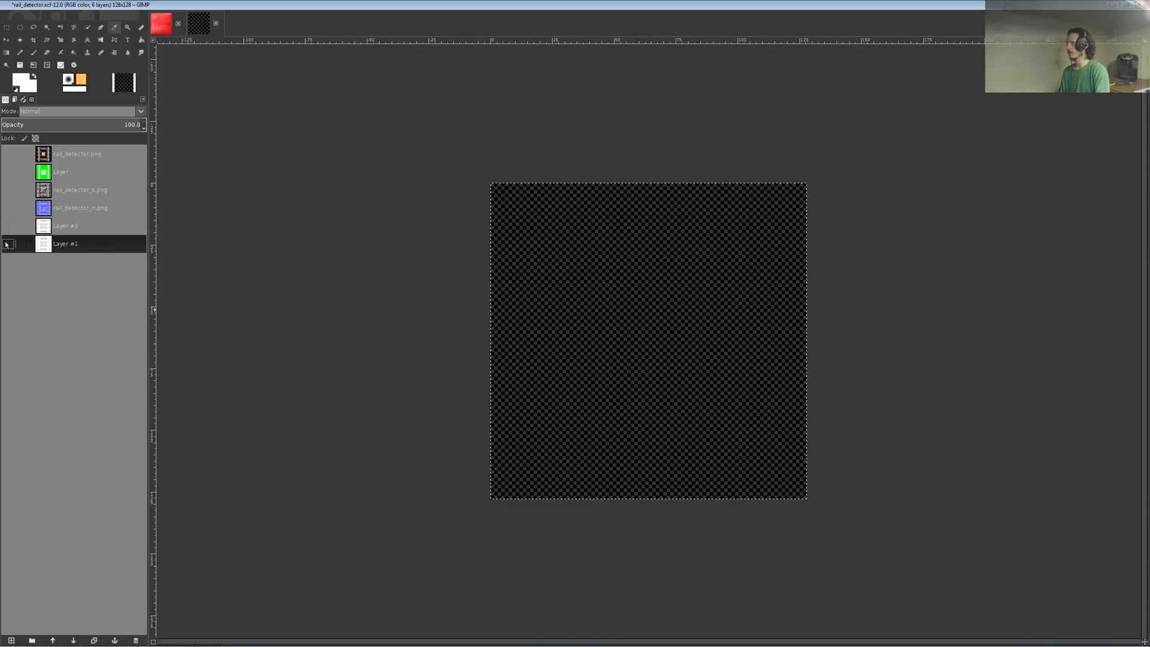
# - Show Layer #1 with rail_detector_n.png above it, and look at the normal map layer's alpha channel commands without applying any
pyautogui.click(8, 244)
pyautogui.click(60, 210)
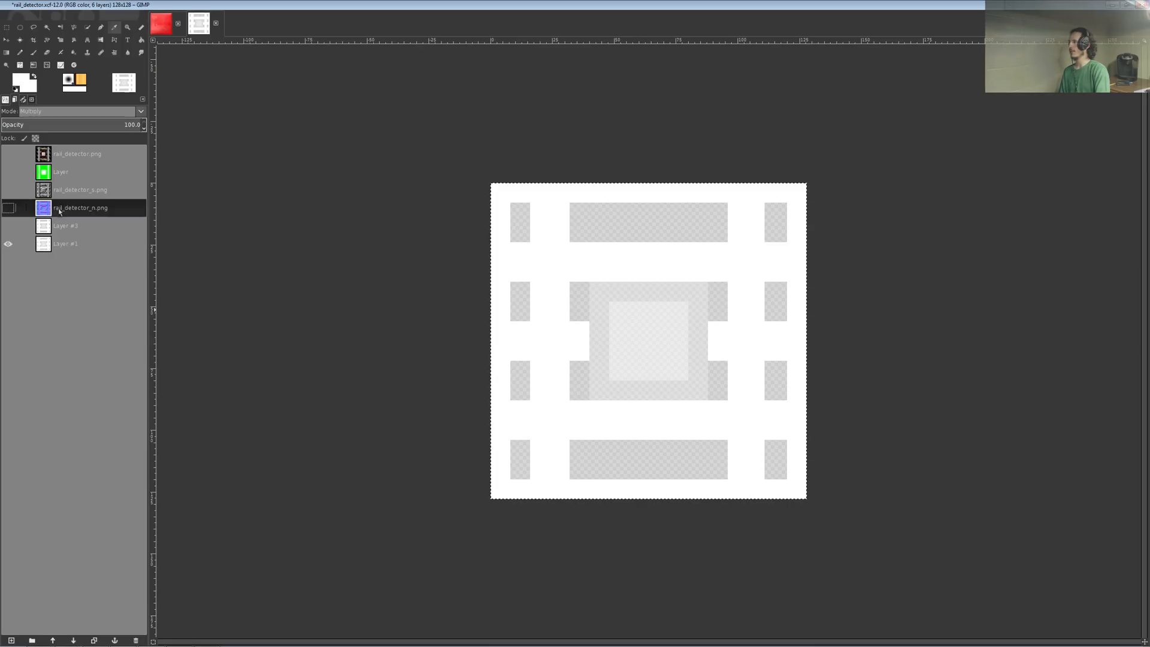
pyautogui.click(8, 209)
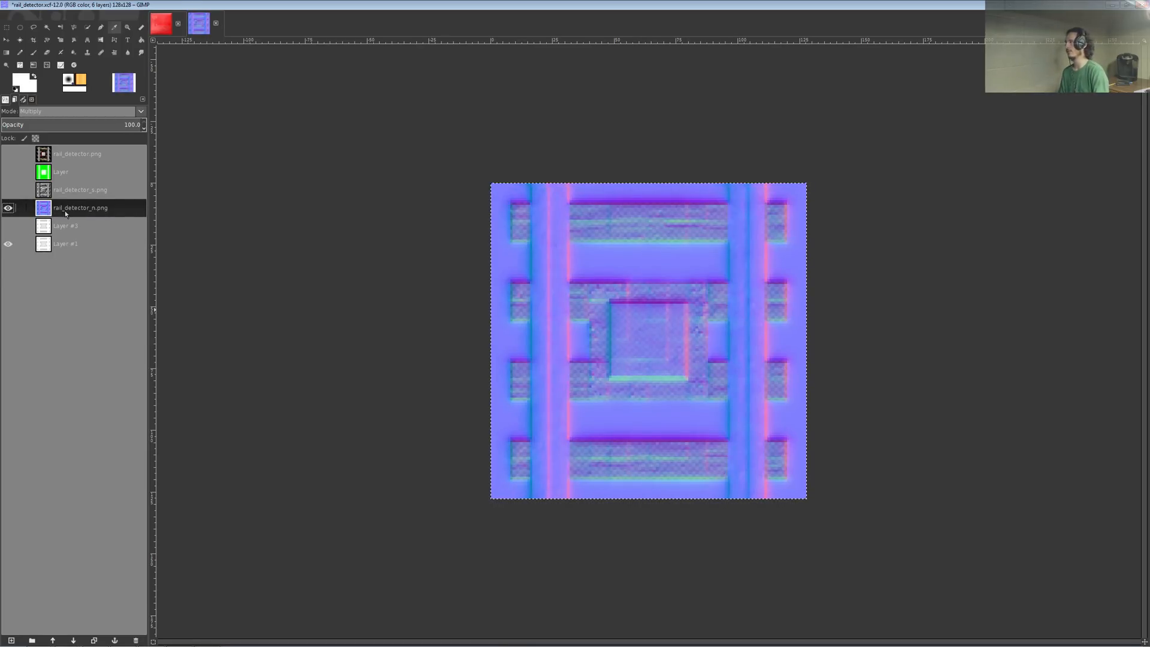
pyautogui.rightClick(67, 214)
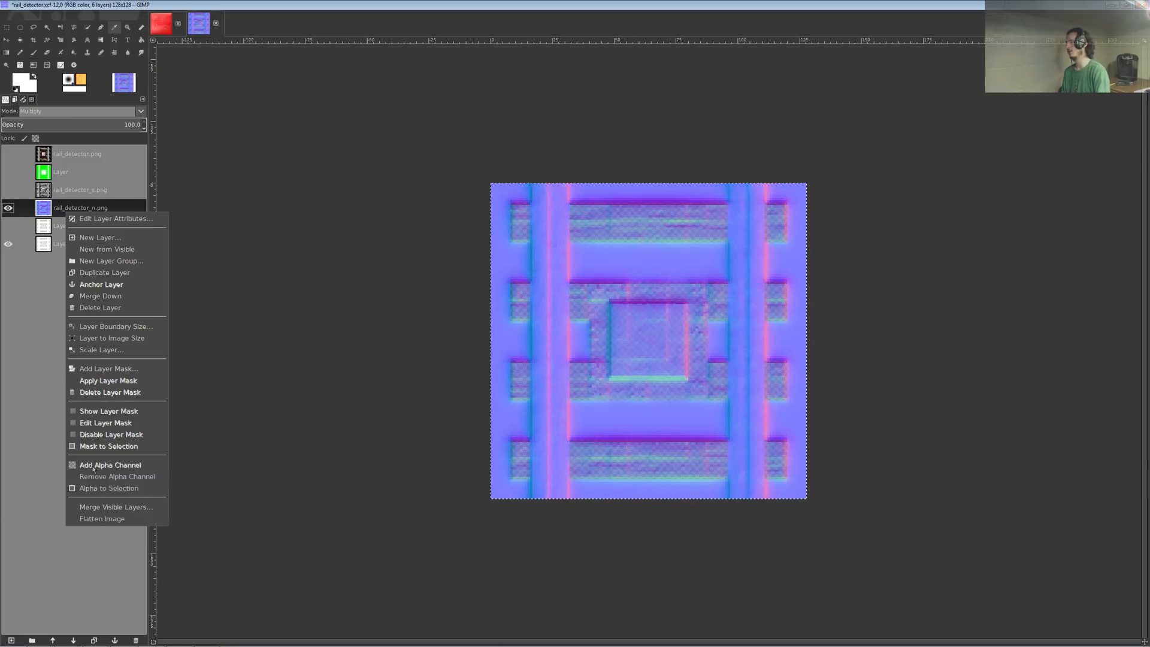
pyautogui.click(36, 447)
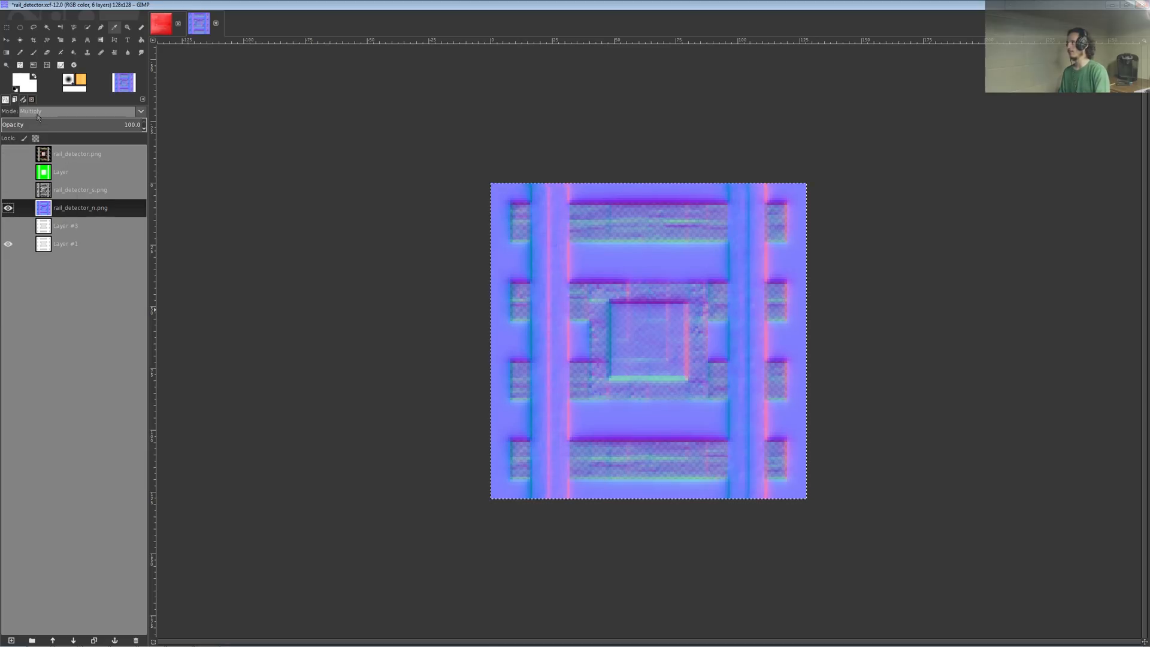
# - Look at the layer stack of the gold_block image, return to the rail_detector image, and select rail_detector_n.png
pyautogui.click(74, 244)
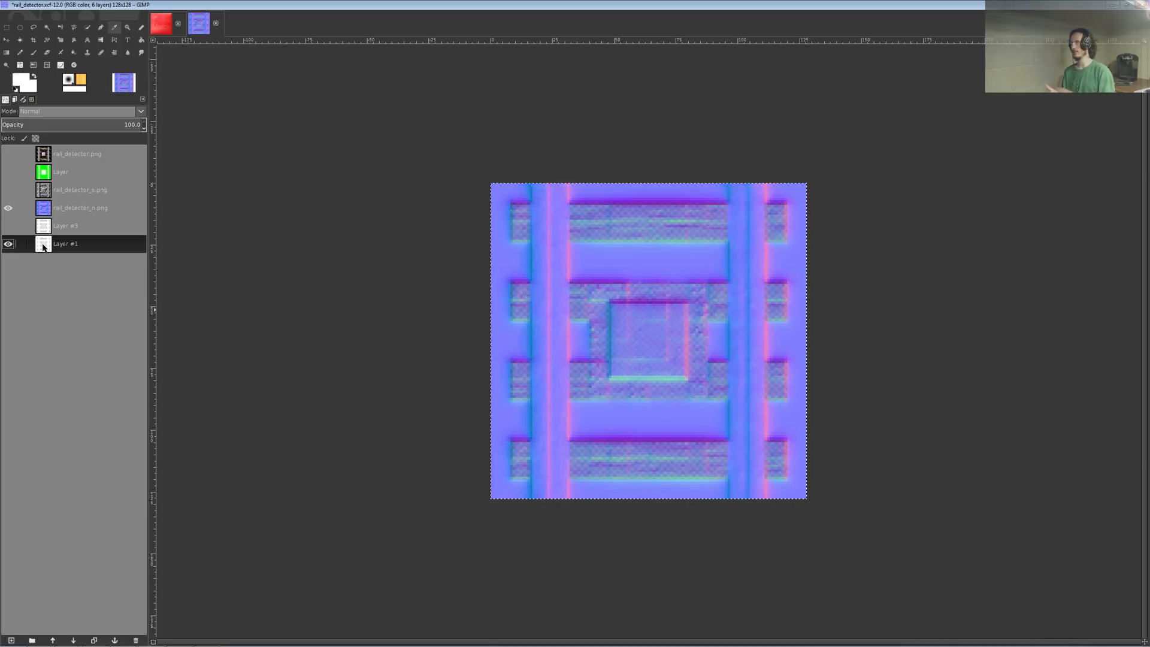
pyautogui.click(48, 173)
pyautogui.click(167, 31)
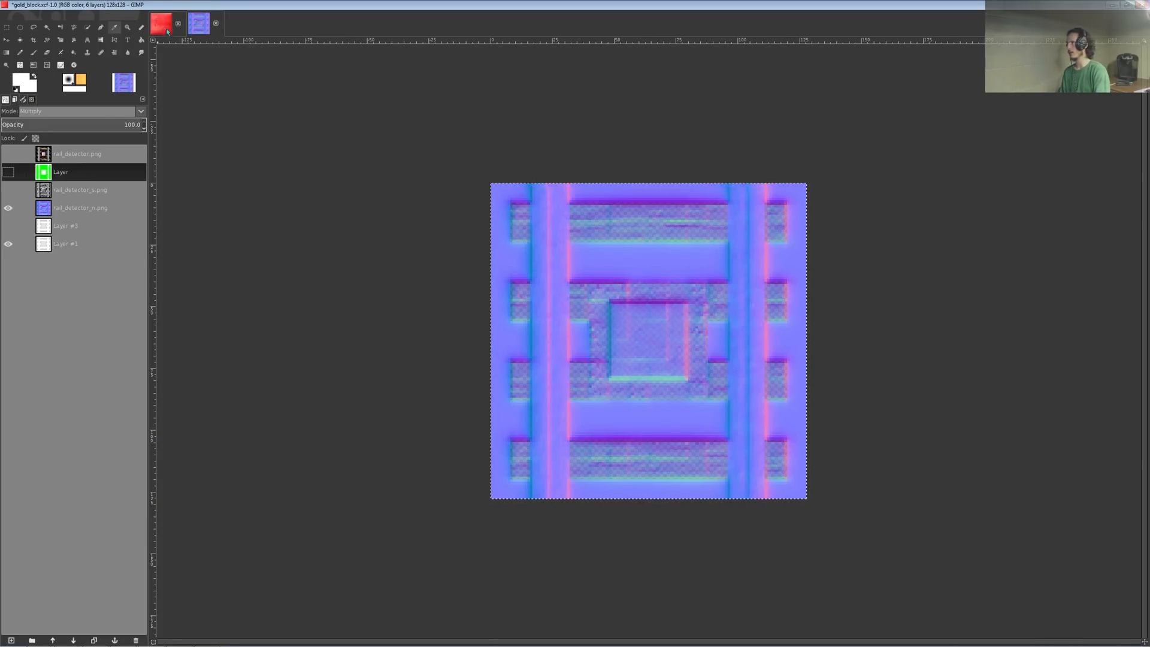
pyautogui.click(70, 212)
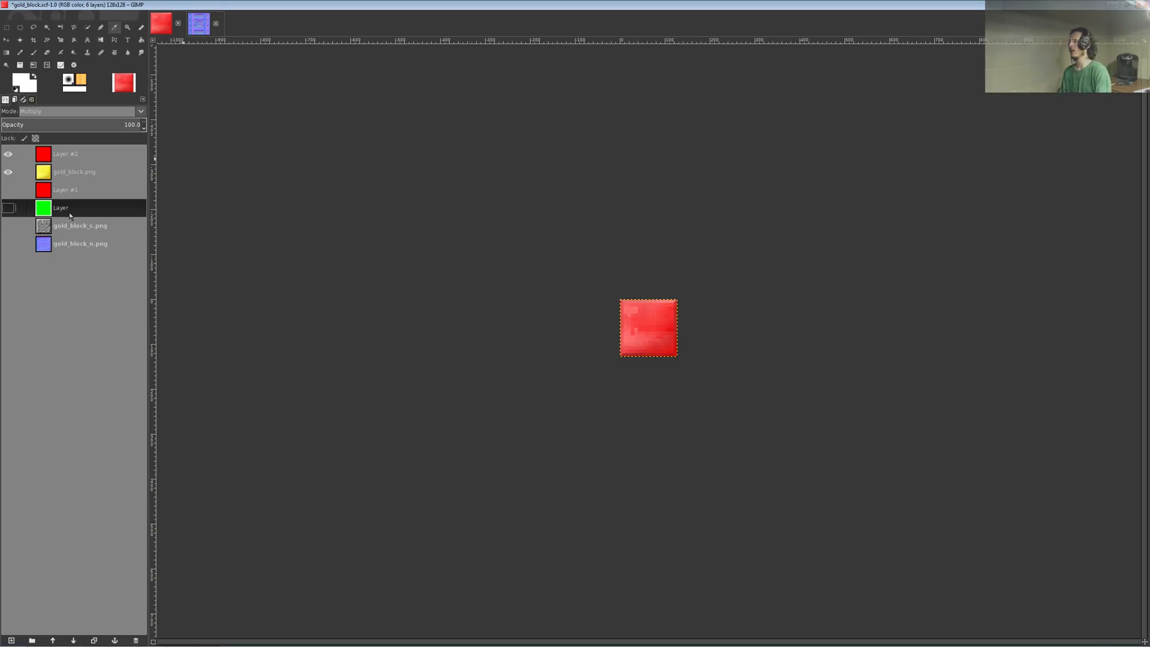
pyautogui.click(199, 23)
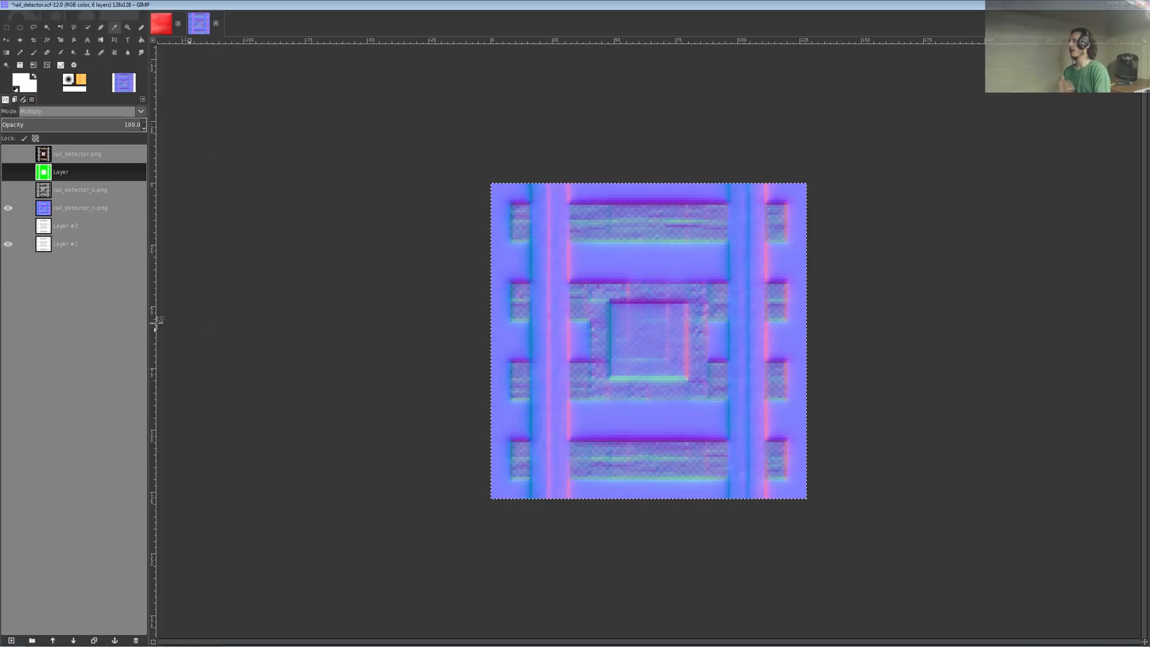
pyautogui.click(76, 208)
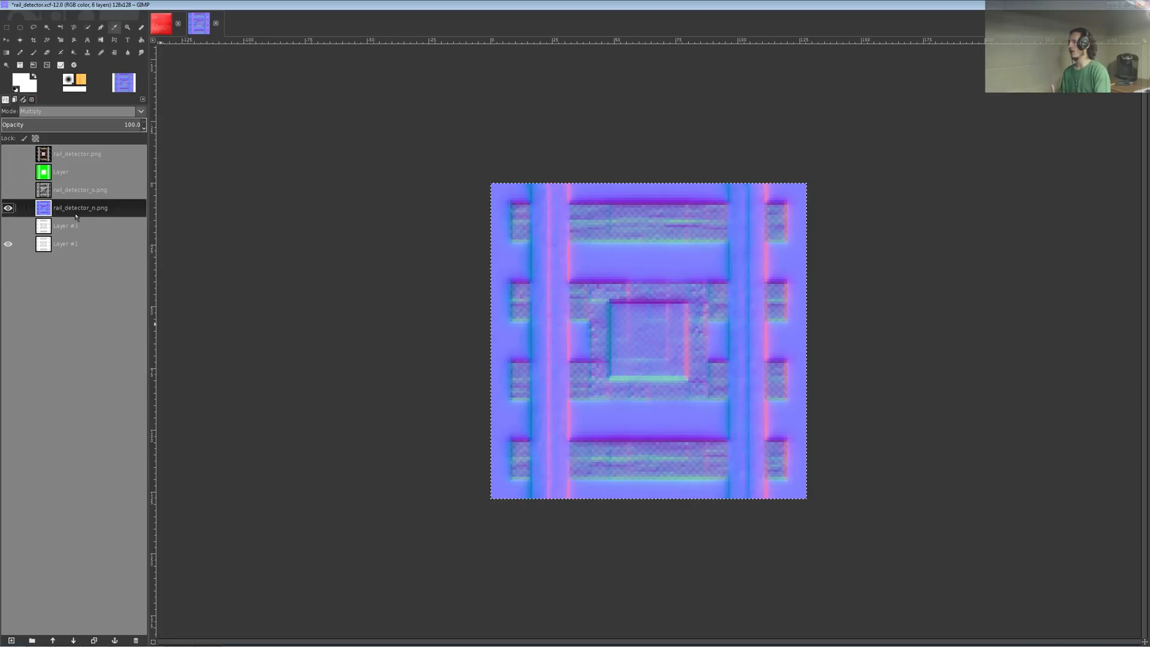
# - View rail_detector_n.png and Layer #1 each on its own, and show the normal map over Layer #1 again
pyautogui.click(8, 244)
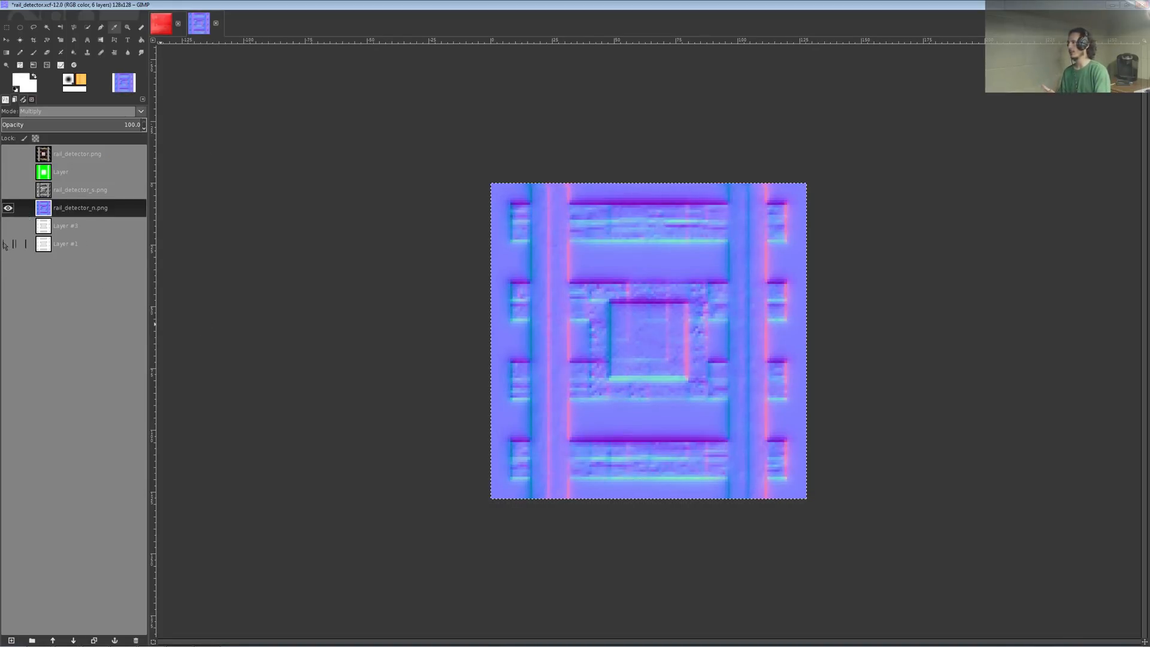
pyautogui.click(8, 208)
pyautogui.click(58, 247)
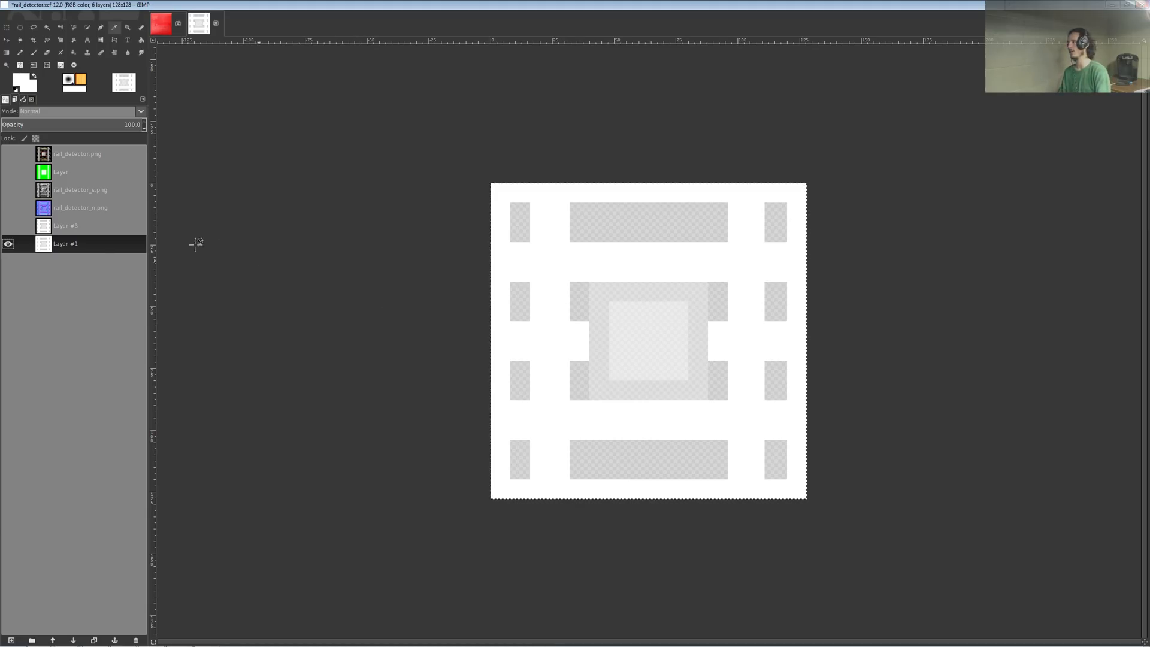
pyautogui.click(78, 209)
pyautogui.click(8, 208)
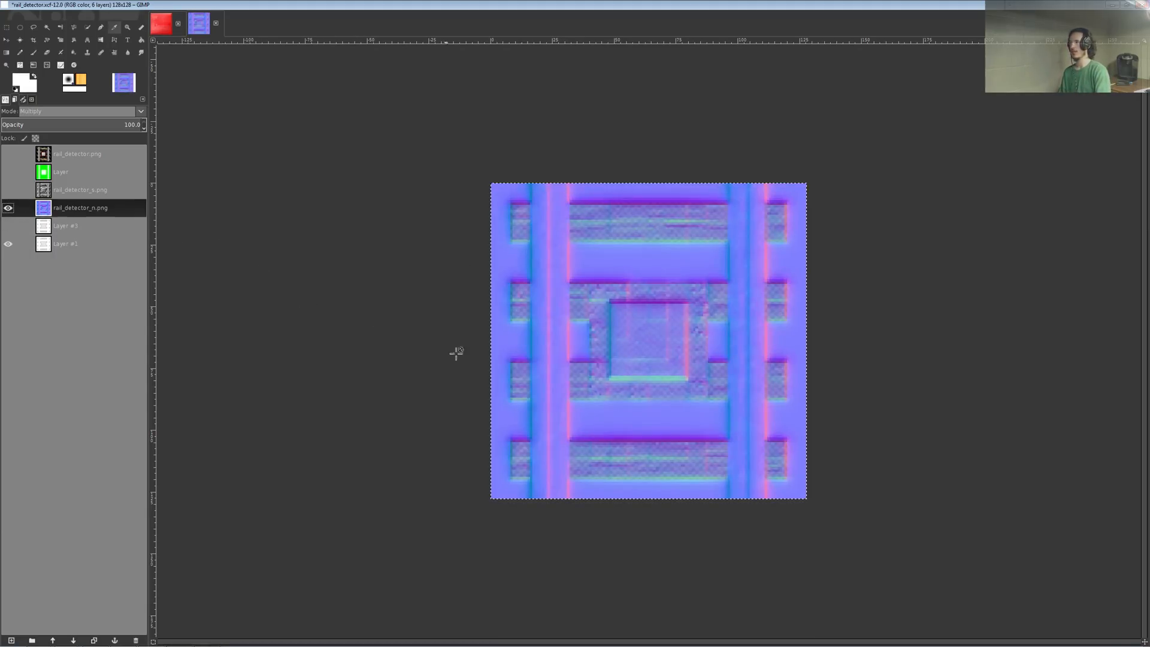
# - Compare Layer #3 with Layer #1 by switching their visibility, and show the selected rail_detector_n.png over Layer #1 alone
pyautogui.click(7, 243)
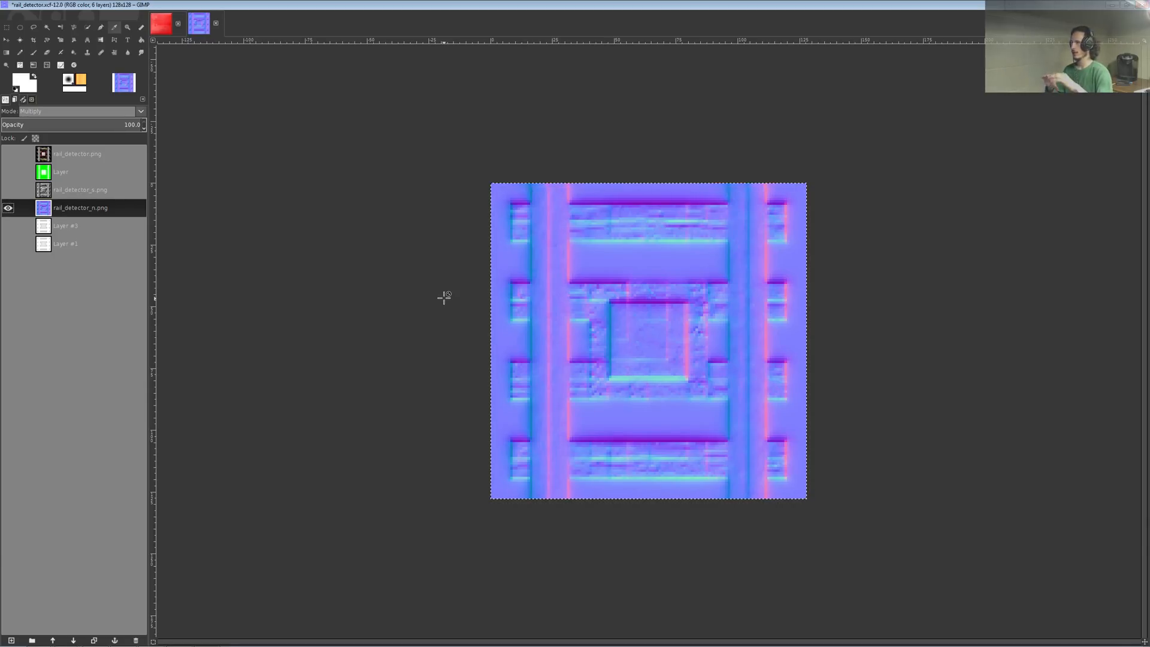
pyautogui.click(74, 233)
pyautogui.keyDown('shift'); pyautogui.click(10, 227); pyautogui.keyUp('shift')
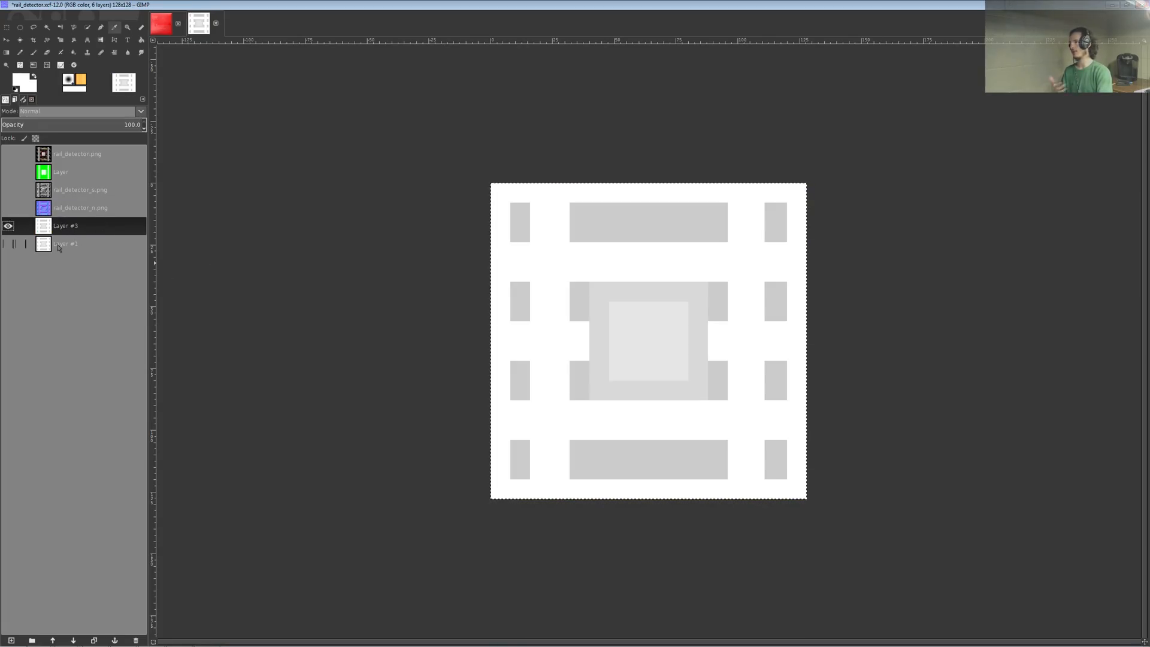
pyautogui.click(8, 226)
pyautogui.click(8, 244)
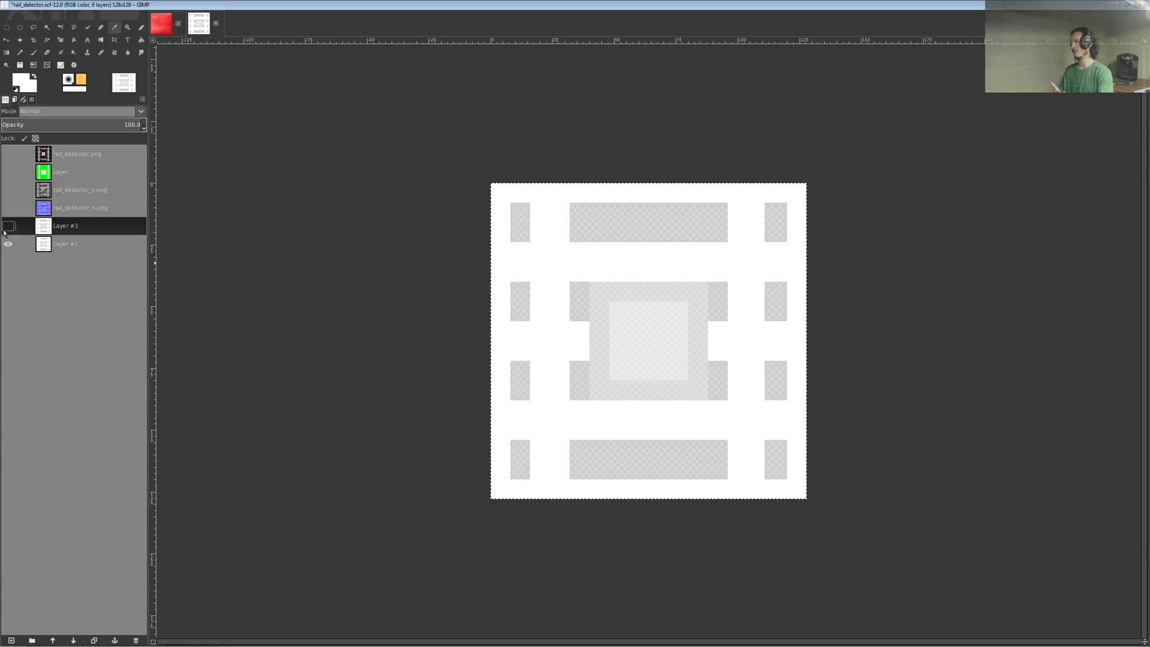
pyautogui.click(9, 226)
pyautogui.click(8, 226)
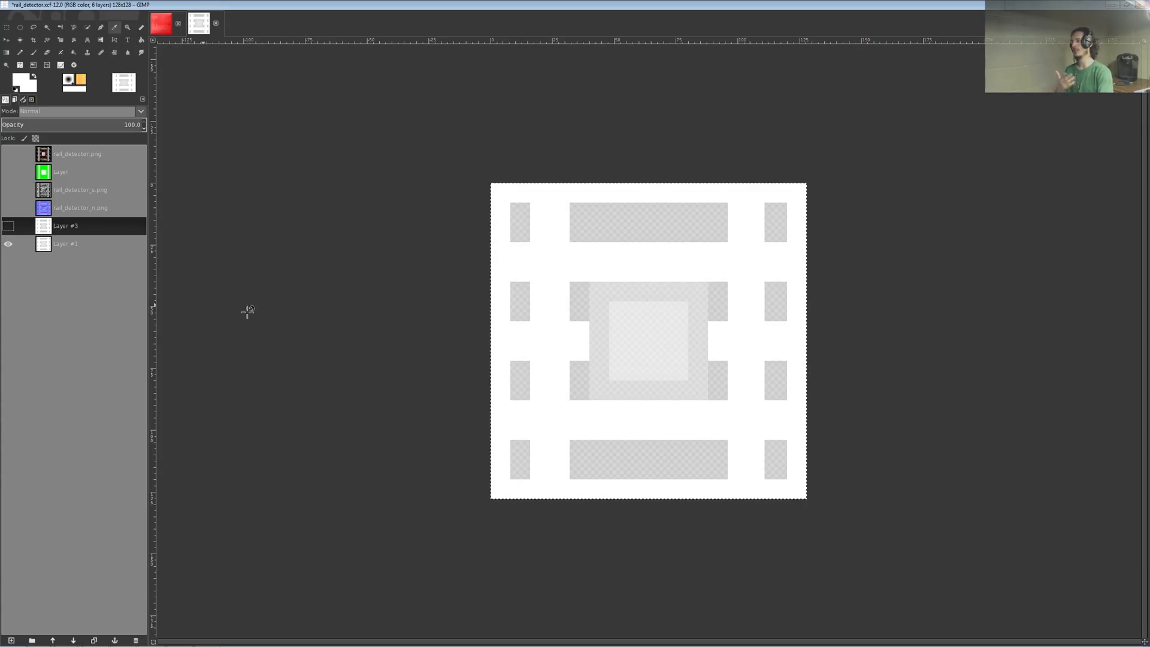
pyautogui.click(64, 207)
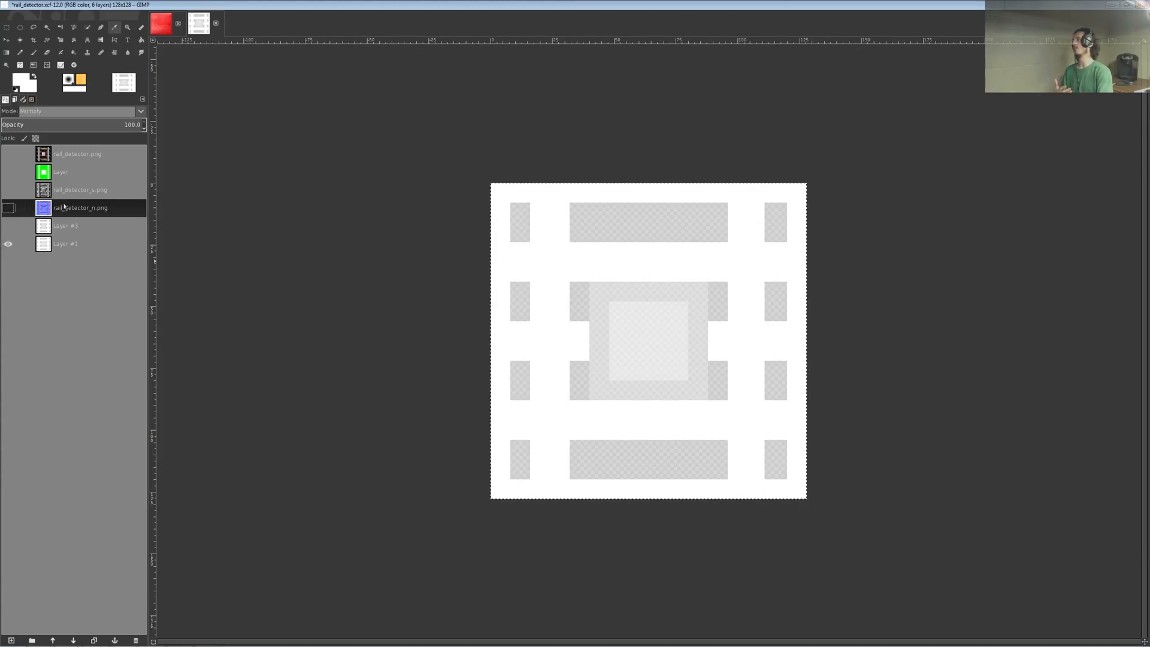
pyautogui.click(7, 208)
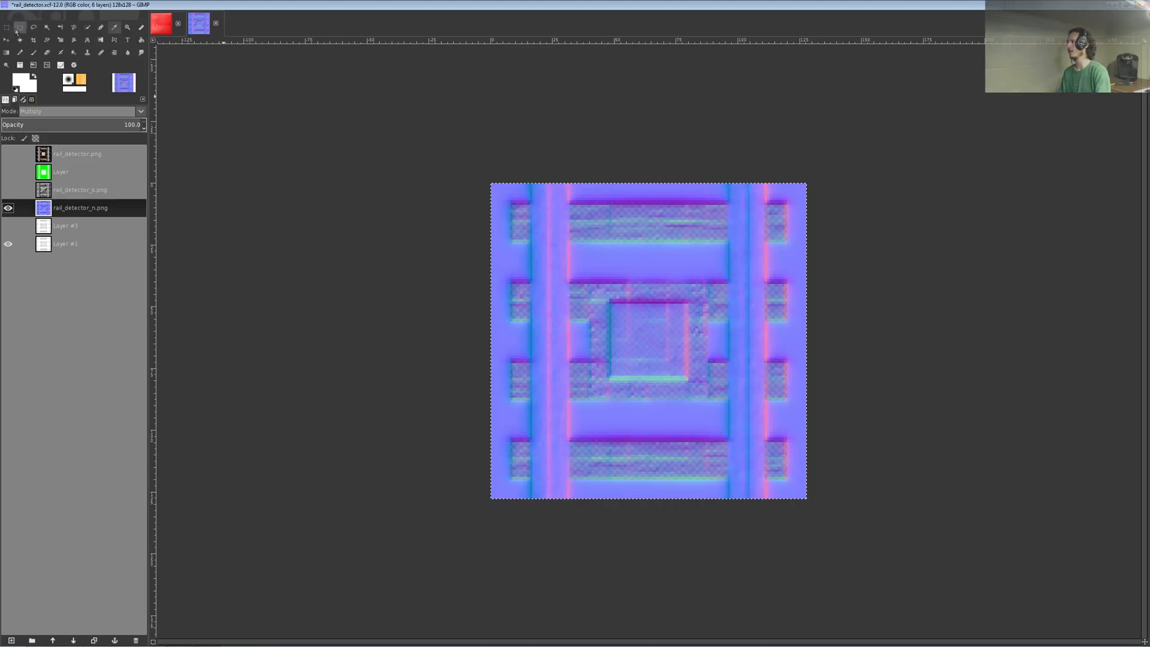
# - Look through the resource pack's blocks folder in the image export dialog, and cancel without exporting
pyautogui.rightClick(556, 234)
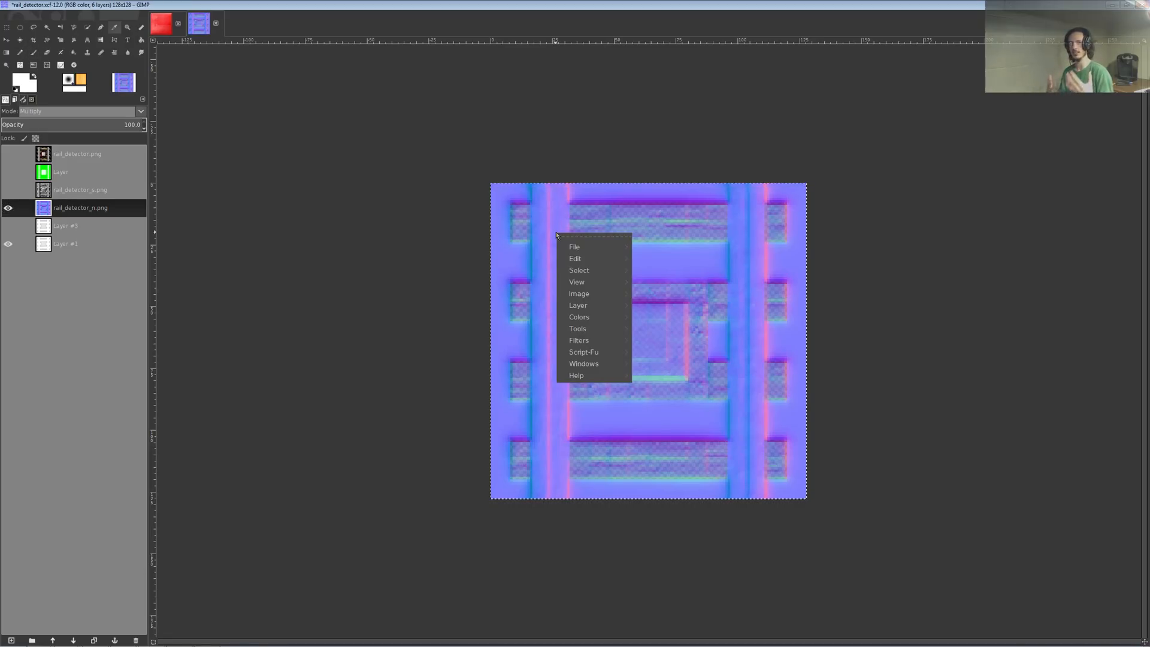
pyautogui.moveTo(599, 247)
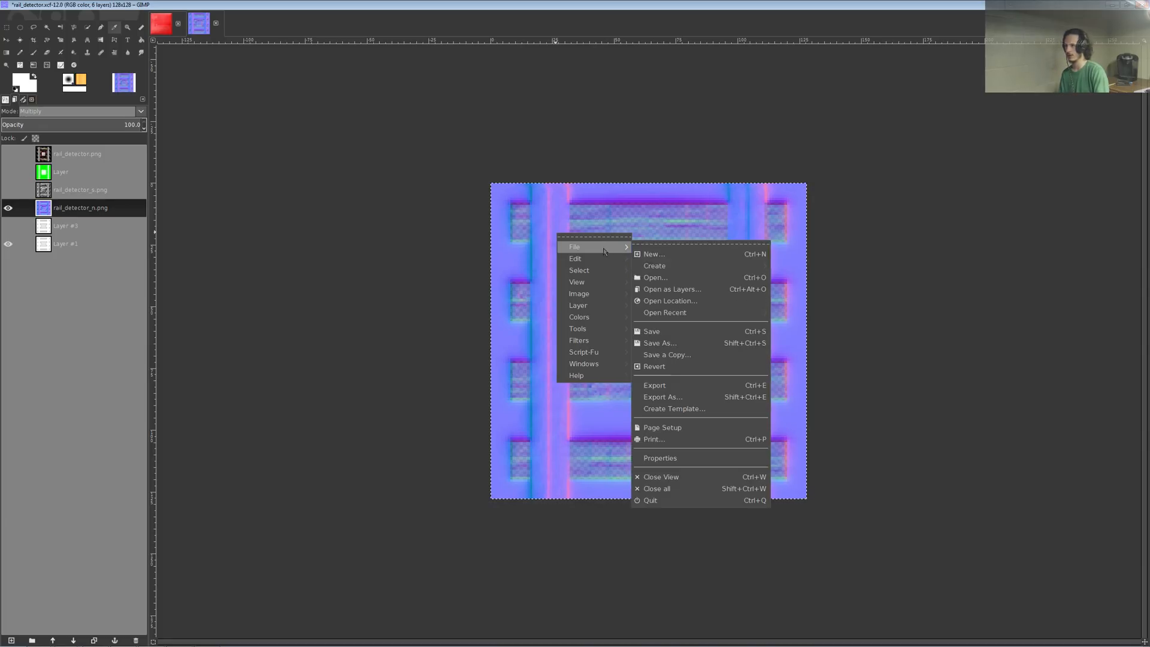
pyautogui.click(719, 397)
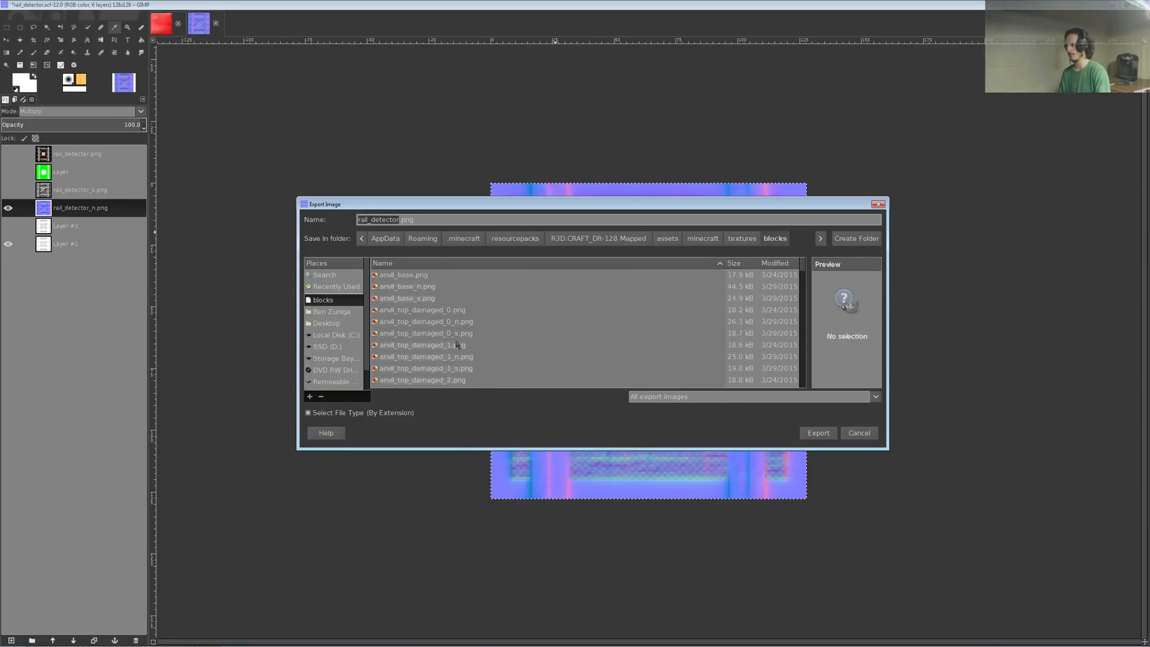
pyautogui.scroll(-5, 449, 347)
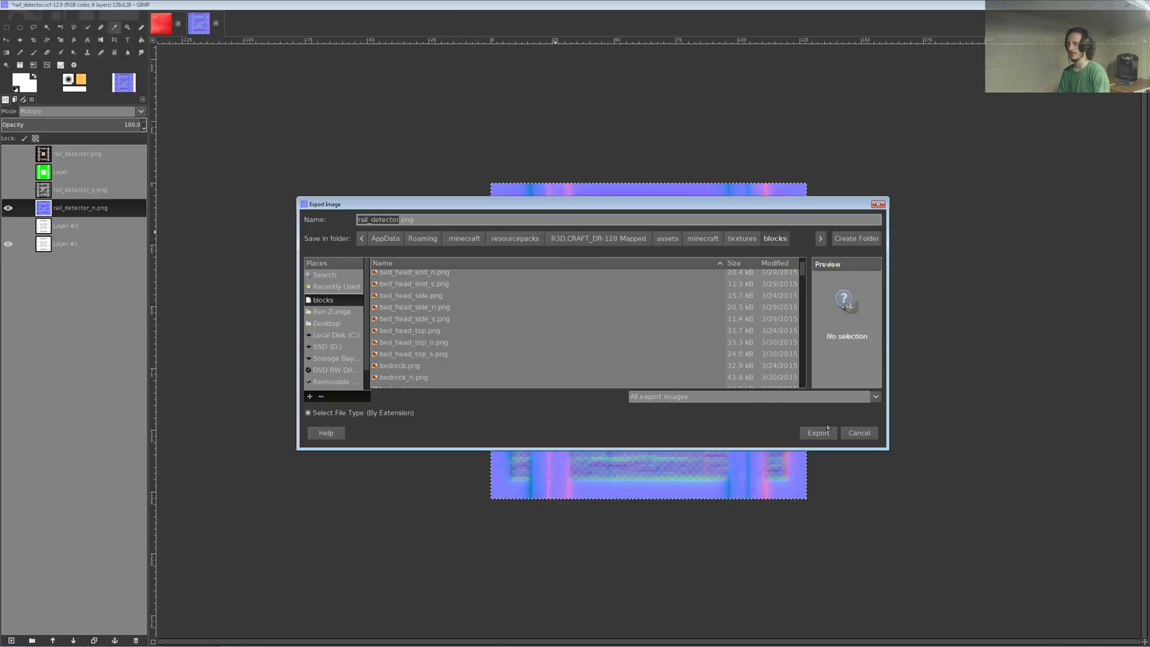
pyautogui.click(847, 431)
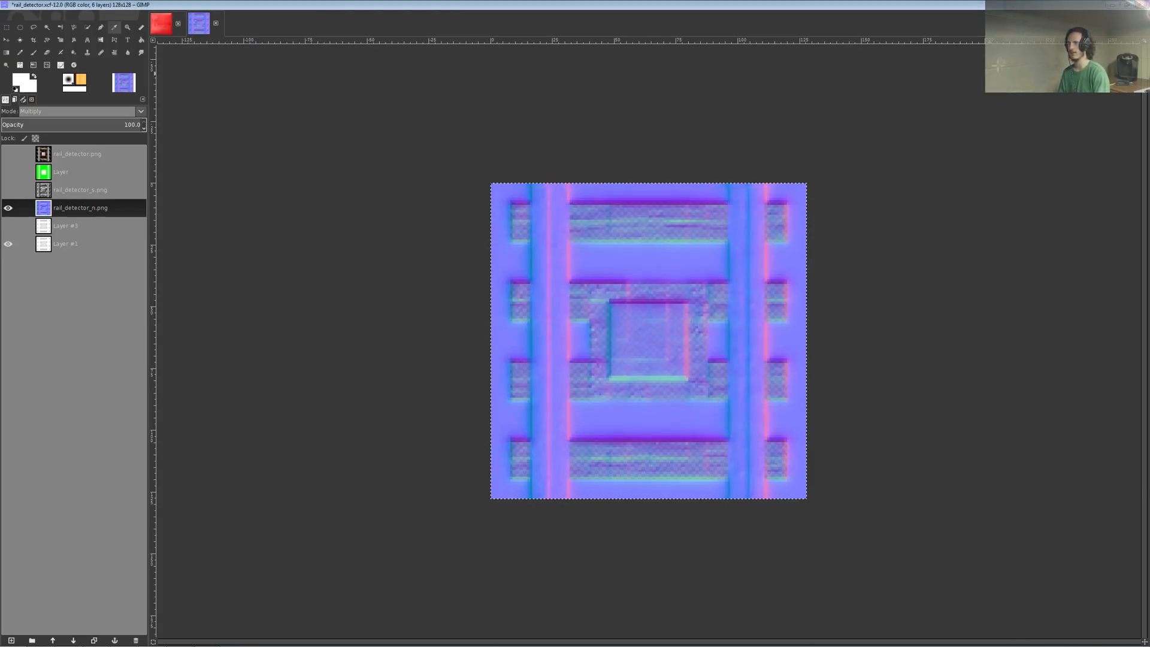
# - Switch to Minecraft, close the resource pack selection and the options, and return to the game world
pyautogui.click(1112, 5)
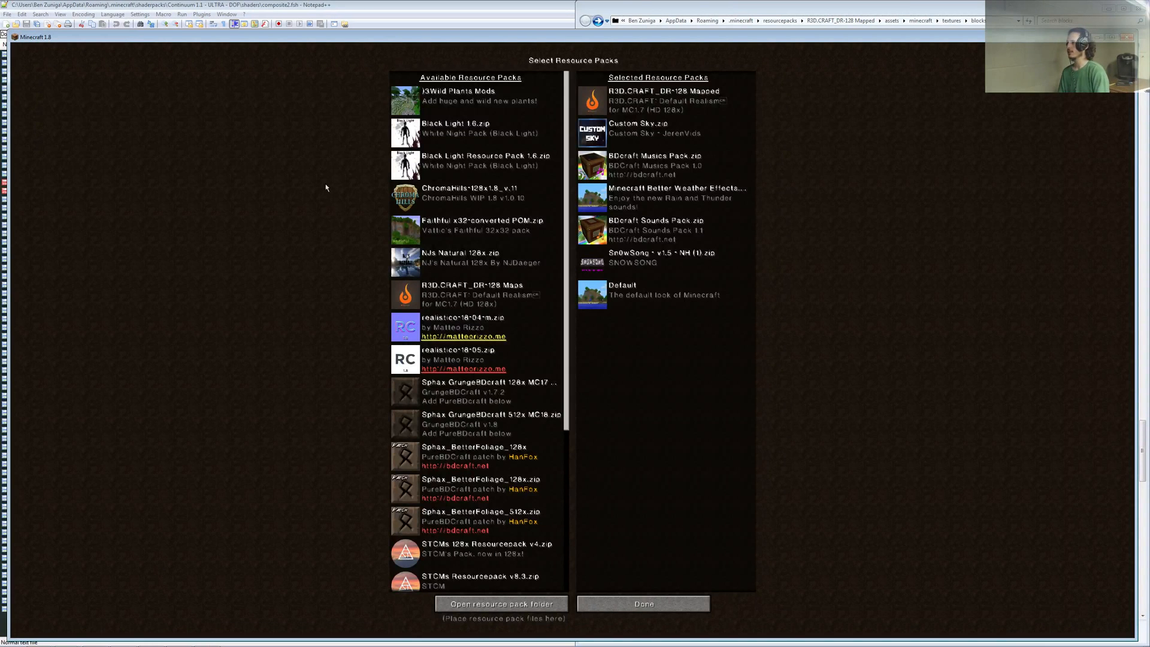
pyautogui.click(686, 607)
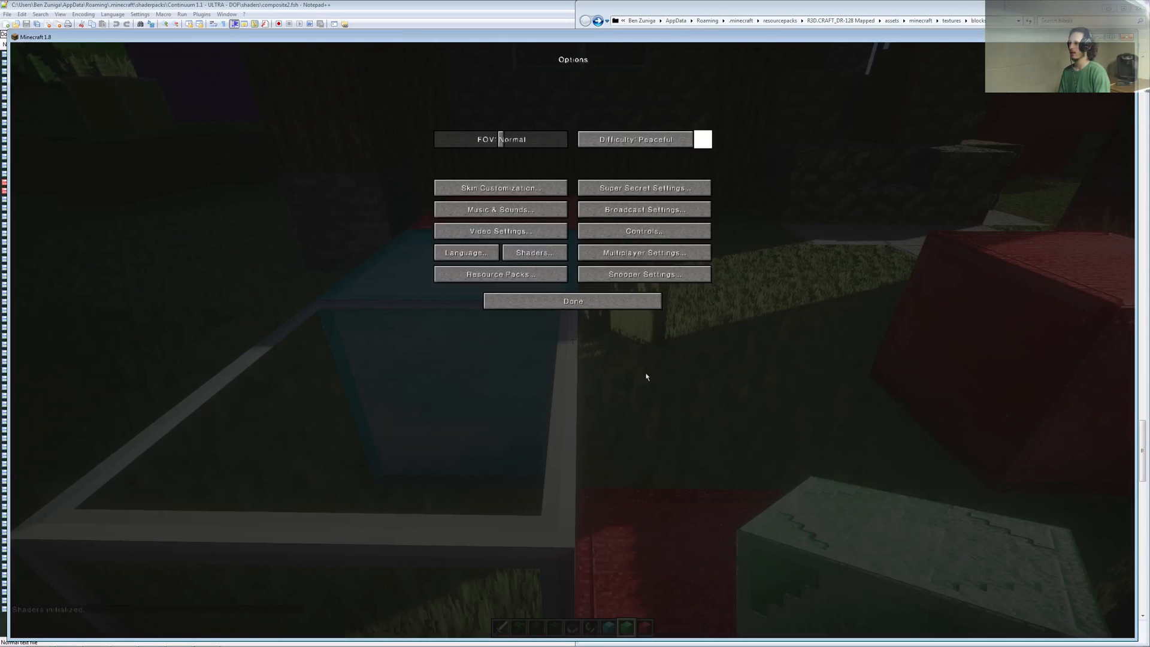
pyautogui.click(611, 301)
pyautogui.click(572, 206)
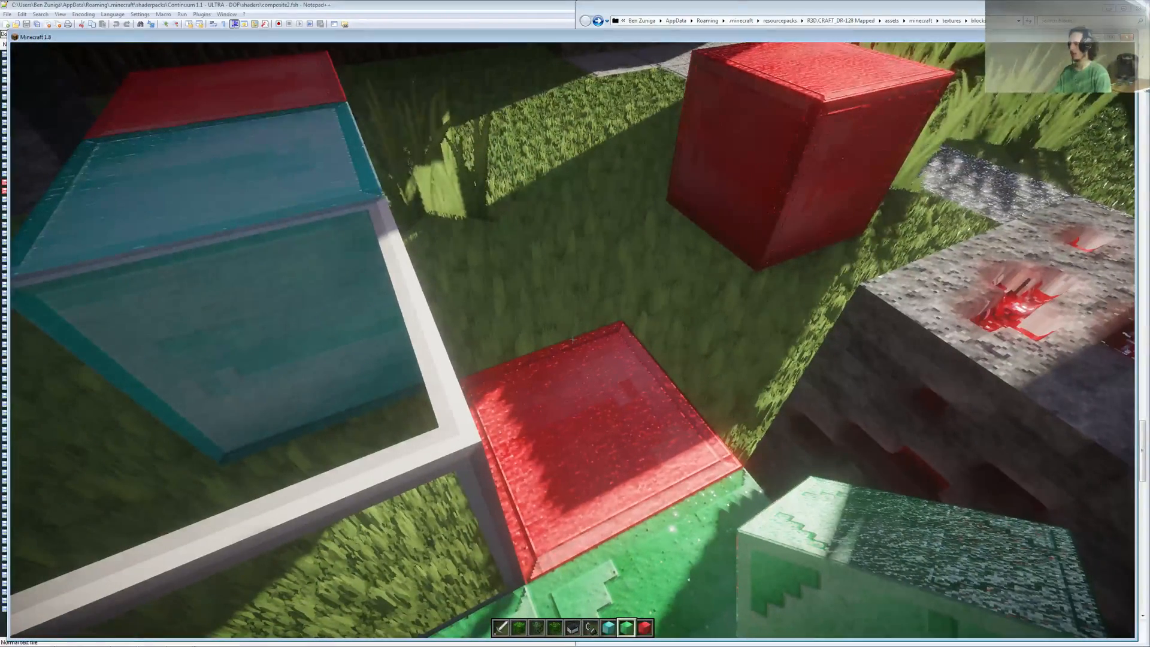
pyautogui.press('Escape')
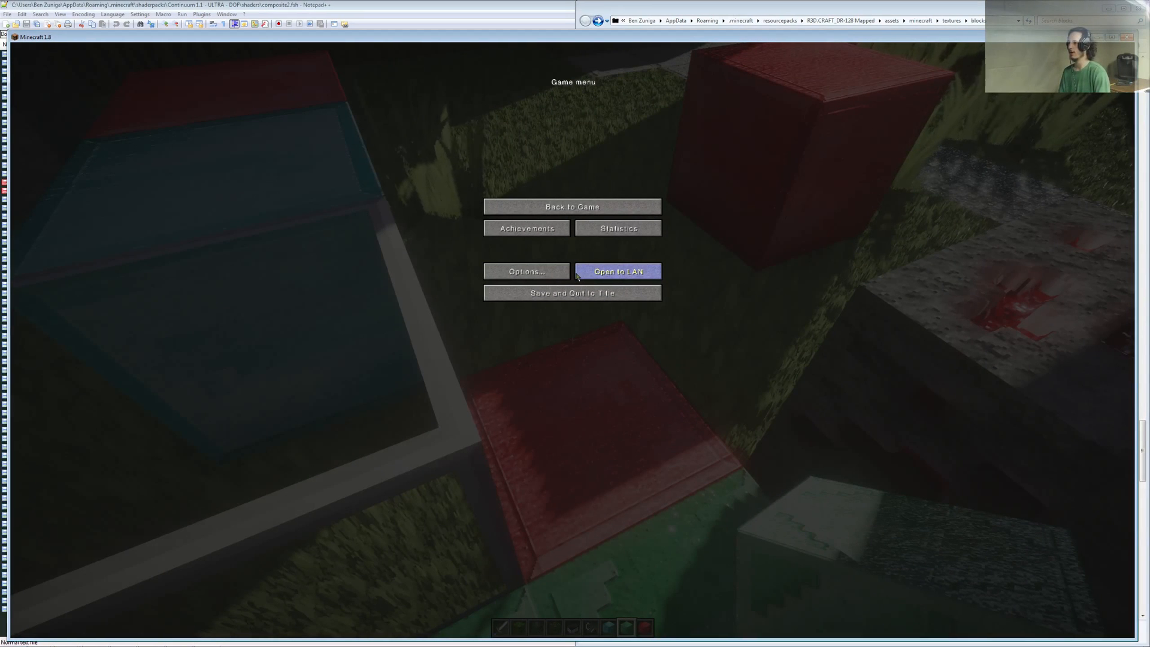
pyautogui.click(557, 276)
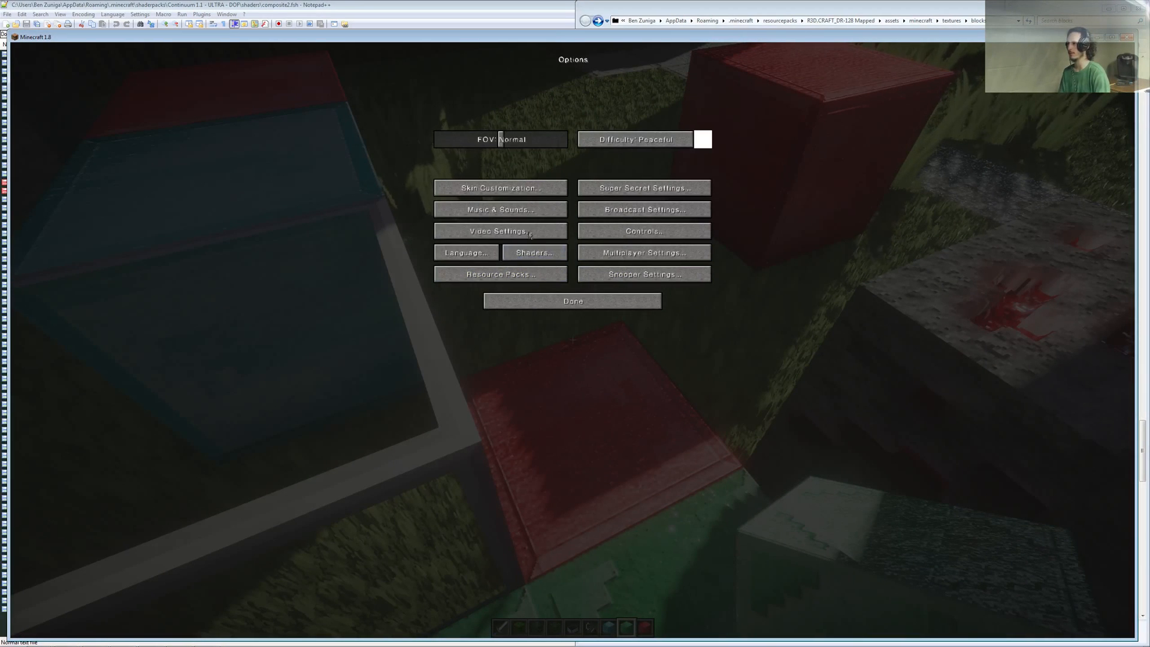
pyautogui.click(519, 208)
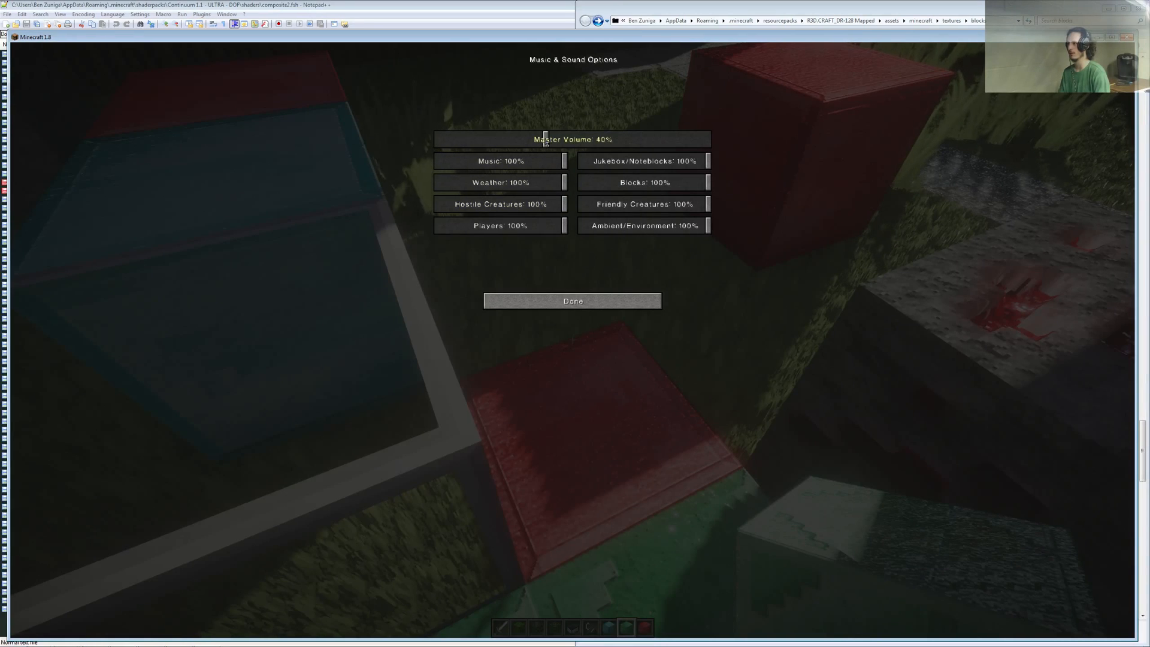
pyautogui.click(562, 304)
pyautogui.click(562, 303)
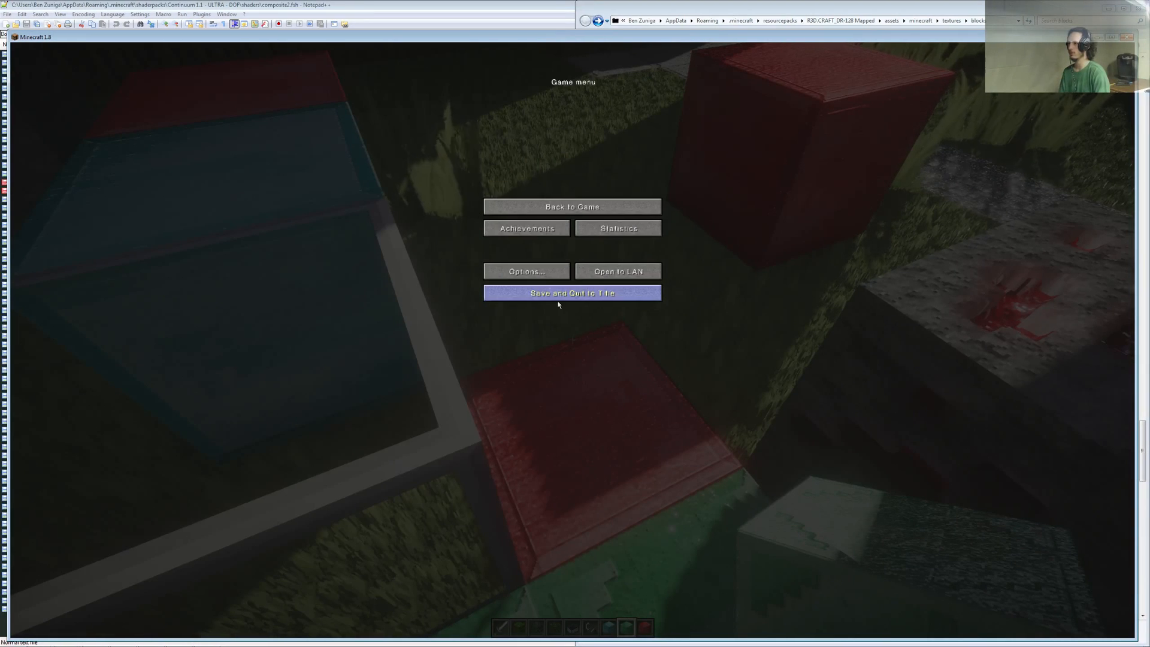
pyautogui.click(570, 203)
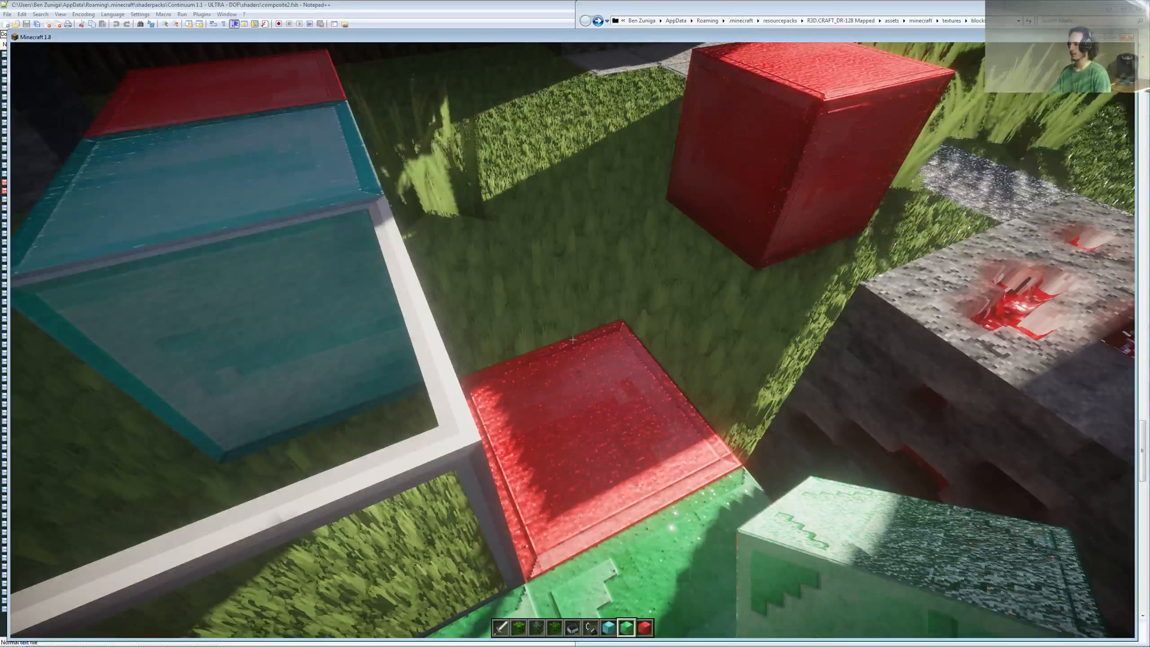
# - View the colored blocks from afar and up close, and load the Continuum 1.1 - ULTRA - DOF shader pack
pyautogui.press('s')
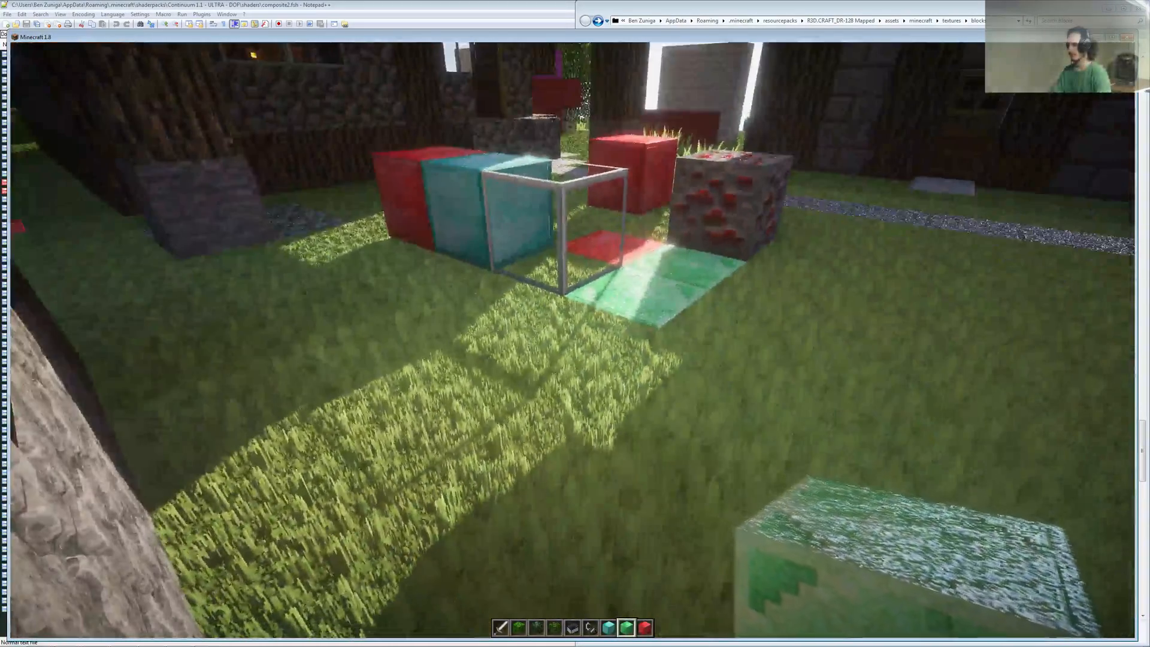
pyautogui.press('w')
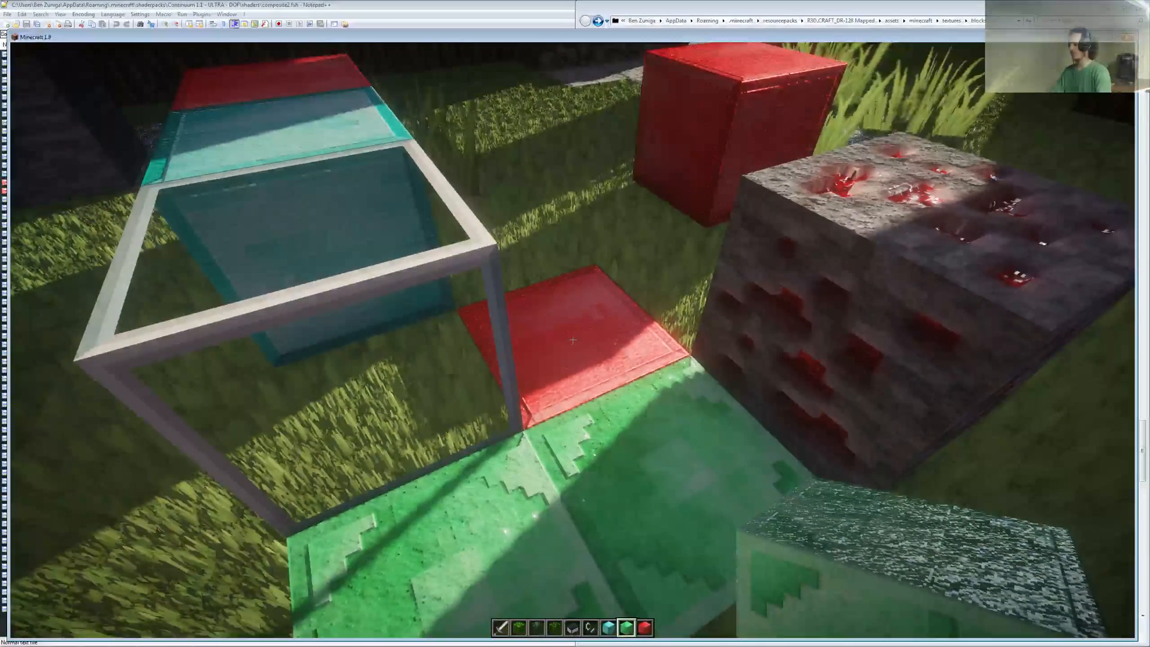
pyautogui.press('Escape')
pyautogui.click(572, 291)
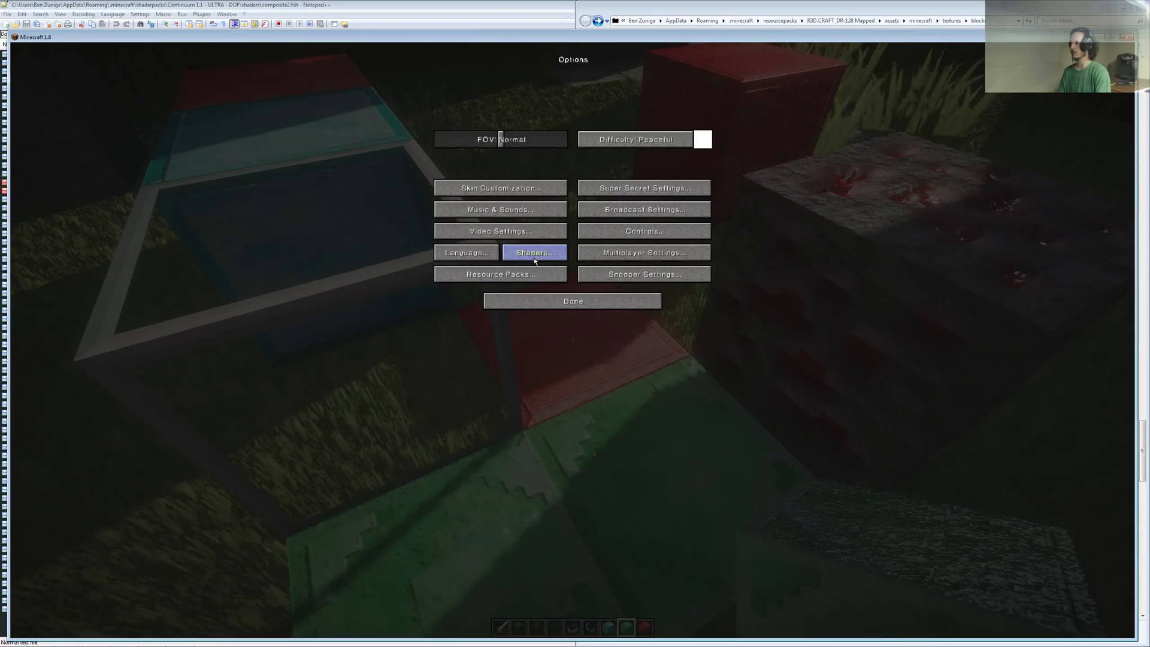
pyautogui.click(535, 253)
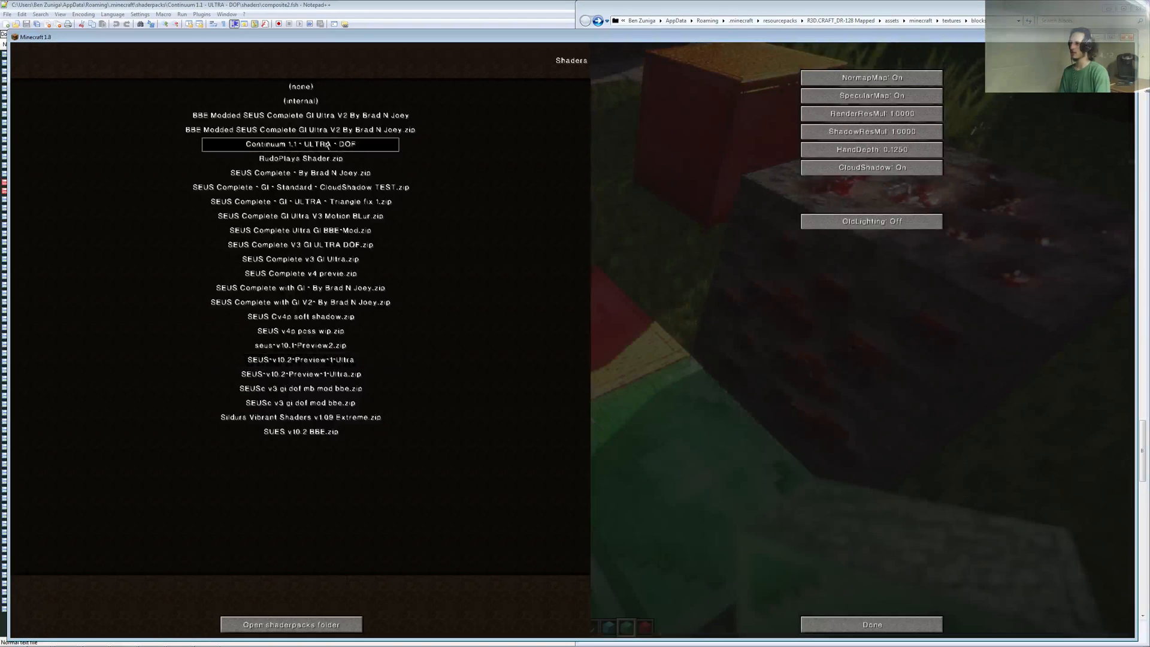
pyautogui.click(863, 629)
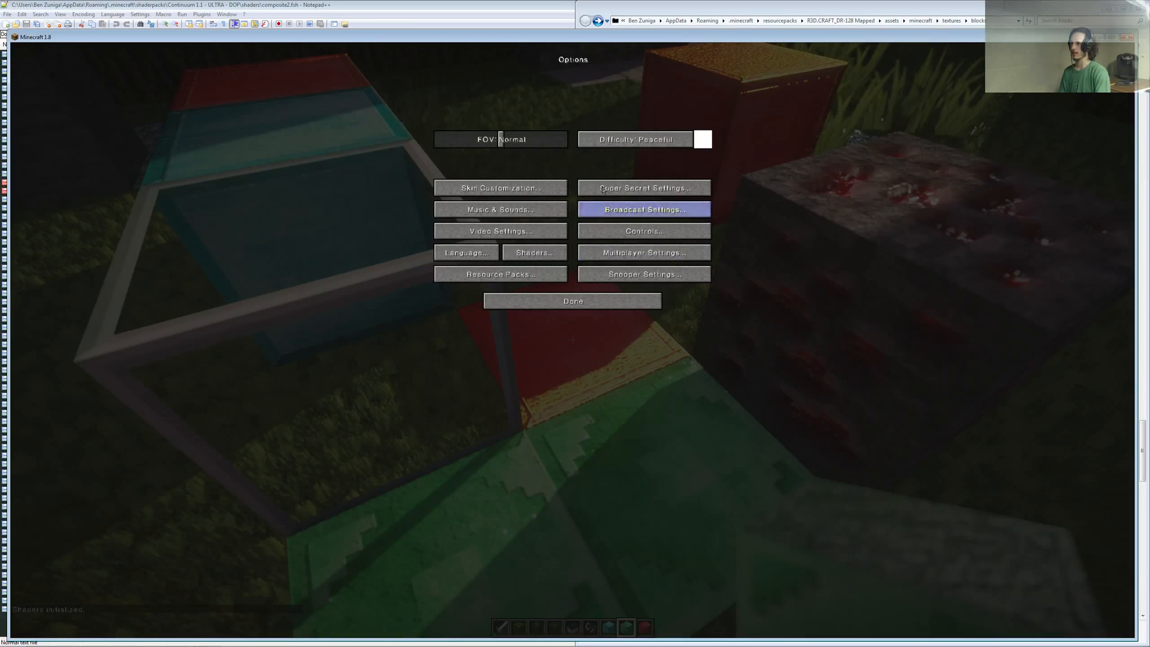
pyautogui.click(554, 298)
pyautogui.press('Escape')
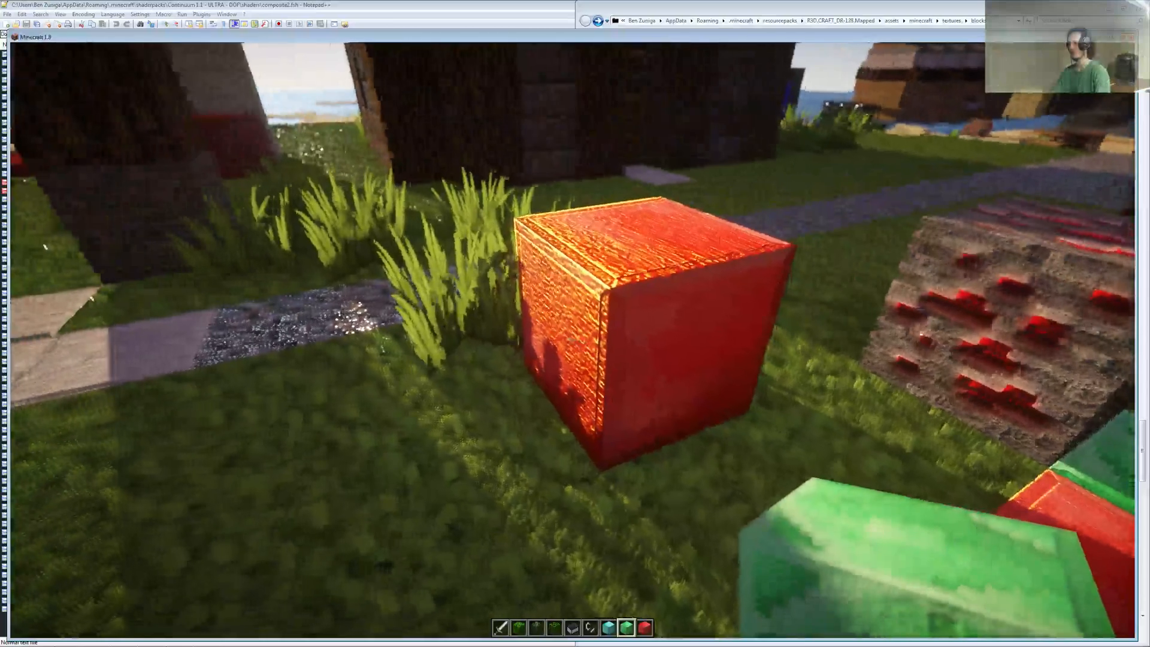
# - Circle the freestanding redstone block and examine how light reflects on its top and sides
pyautogui.press('s')
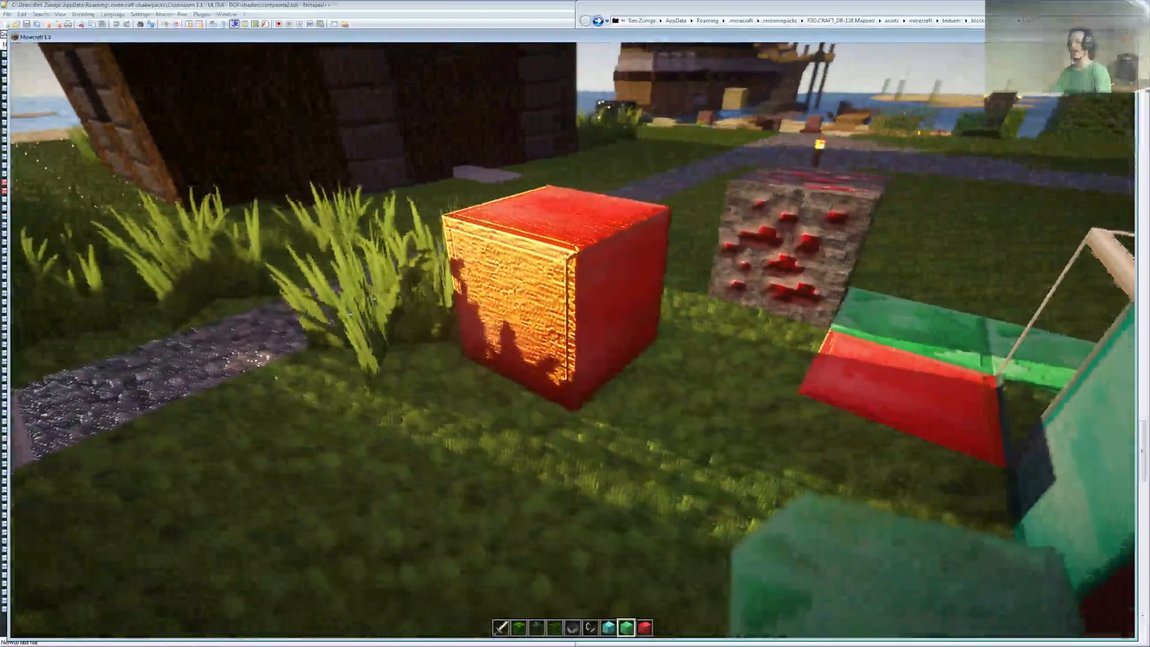
pyautogui.press('w')
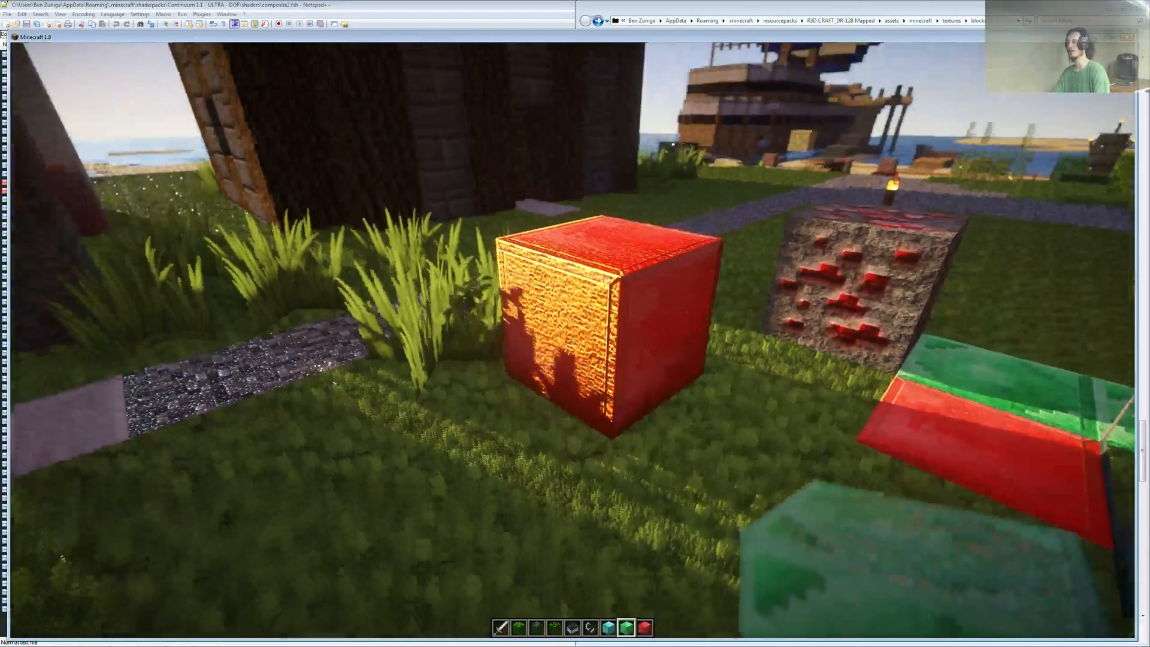
pyautogui.press('d')
pyautogui.press('w')
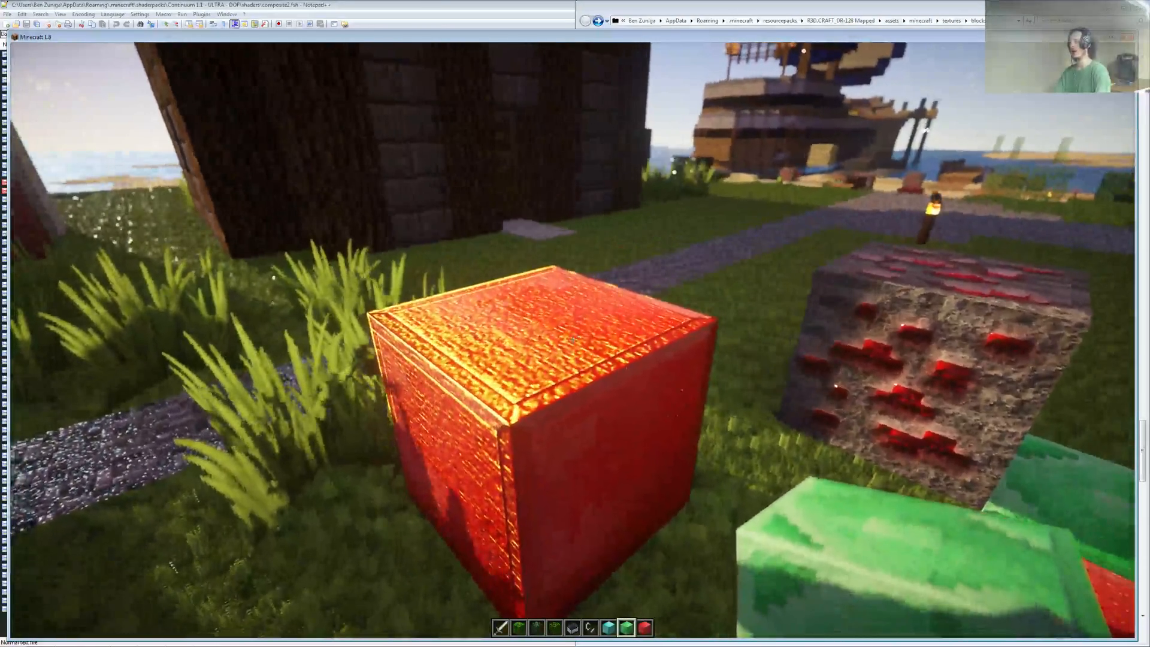
pyautogui.press('d')
pyautogui.press('d')
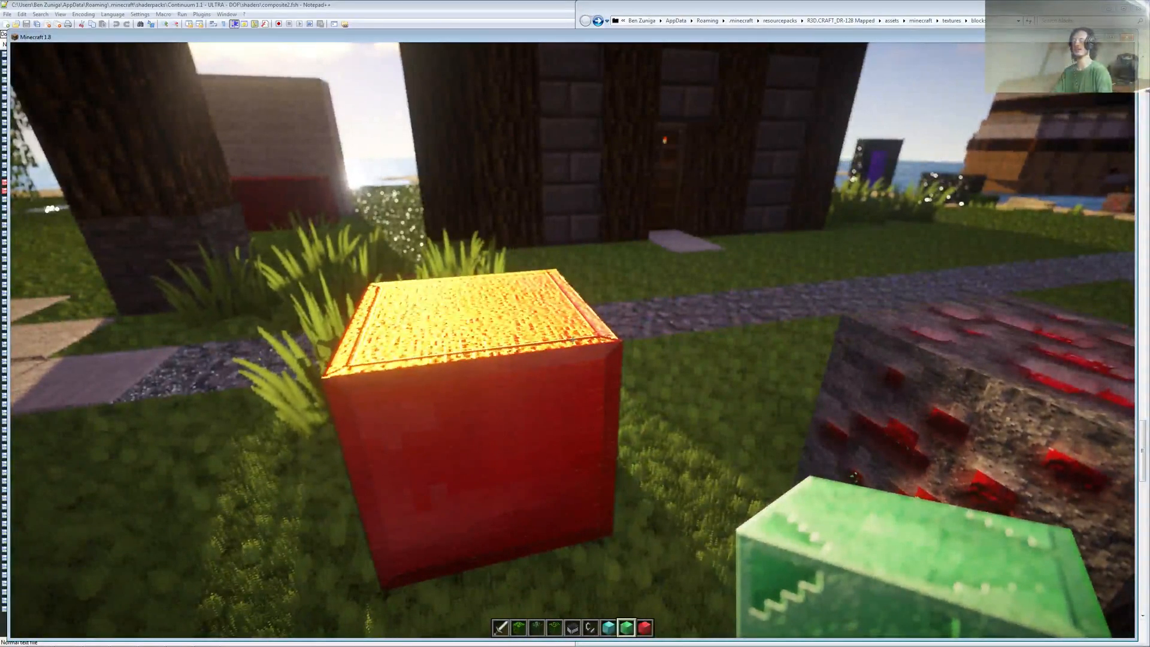
pyautogui.press('d')
pyautogui.press('w')
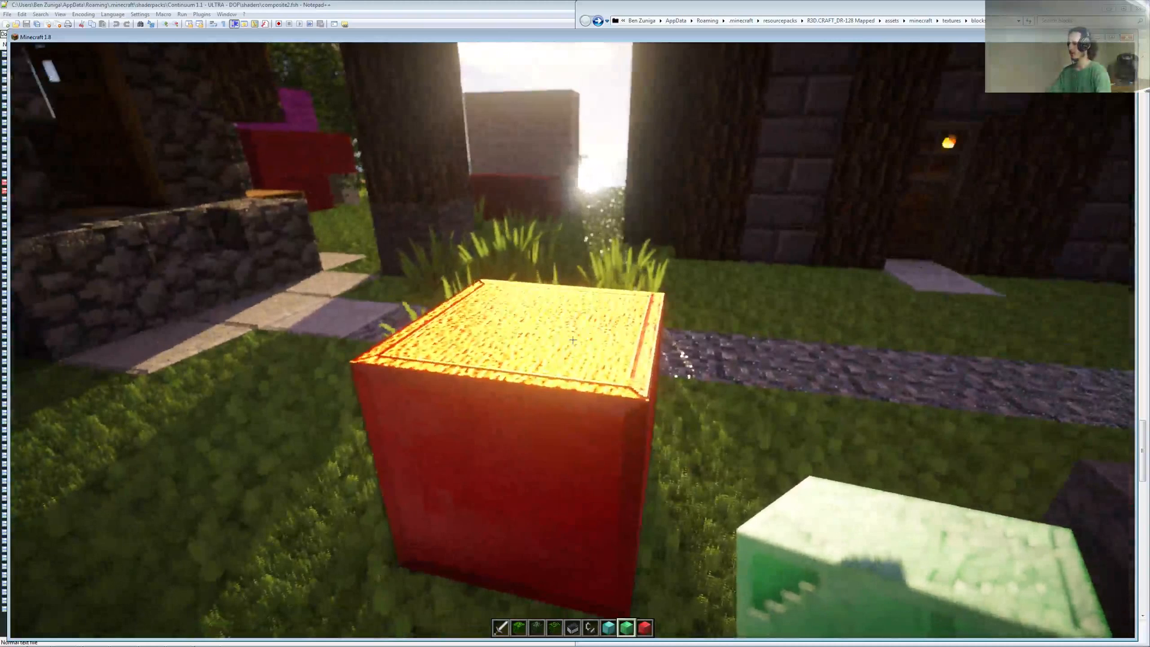
# - Change the shader pack to SEUS-v10.2-Preview-1-Ultra and return to the game world
pyautogui.press('Escape')
pyautogui.click(525, 279)
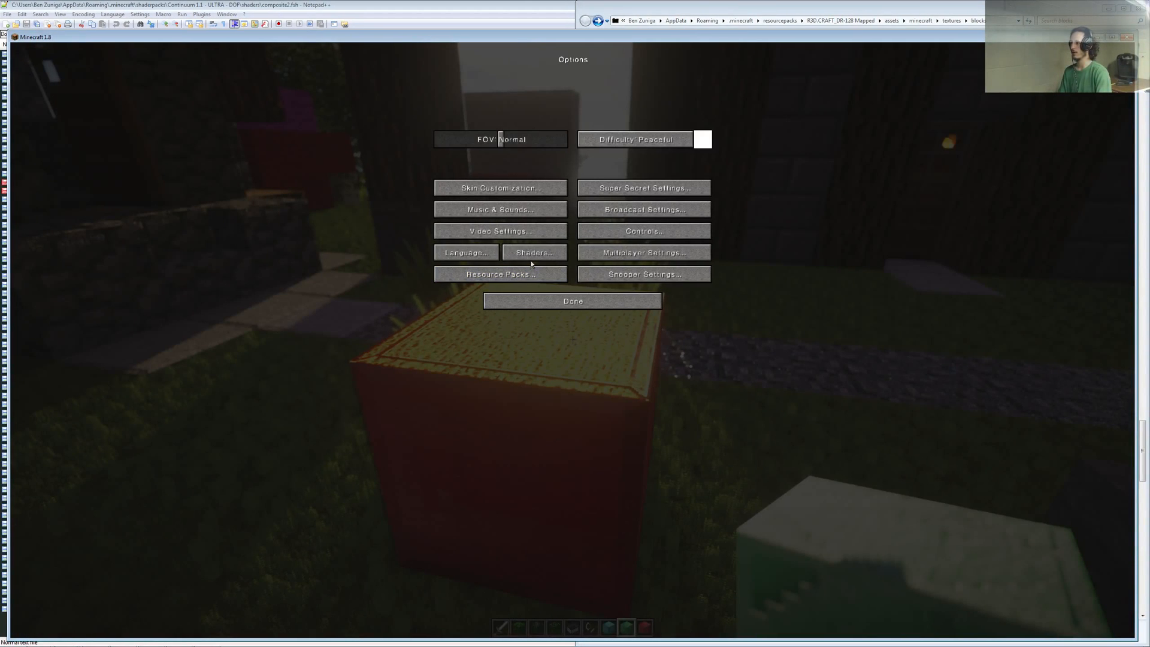
pyautogui.click(532, 262)
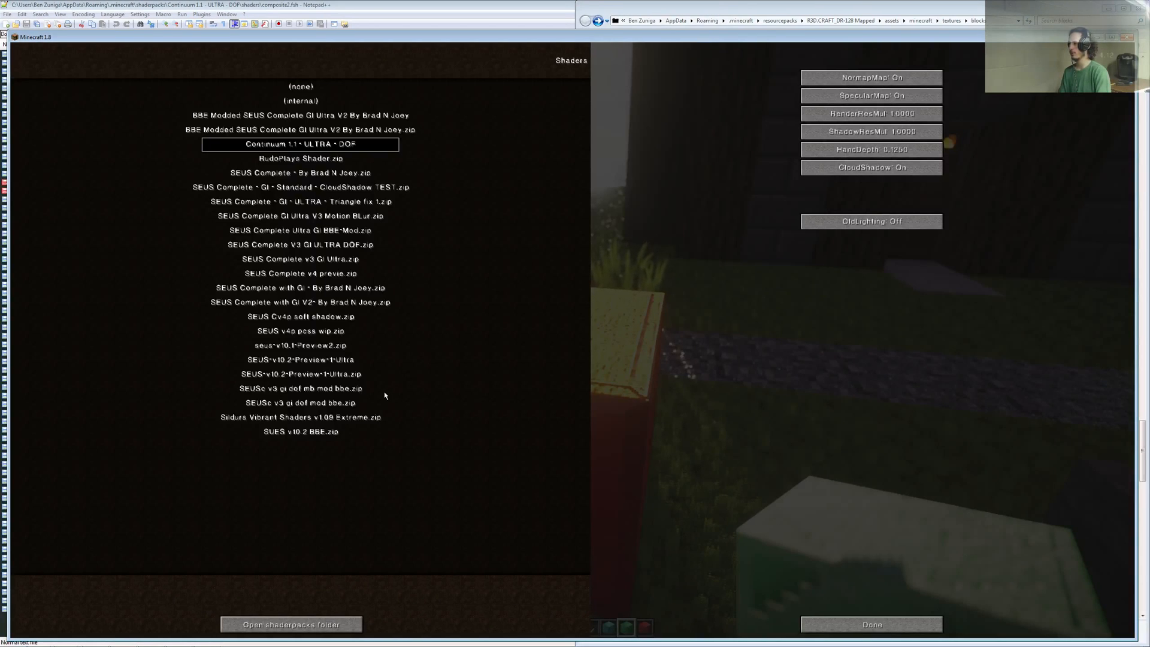
pyautogui.click(303, 361)
pyautogui.click(887, 626)
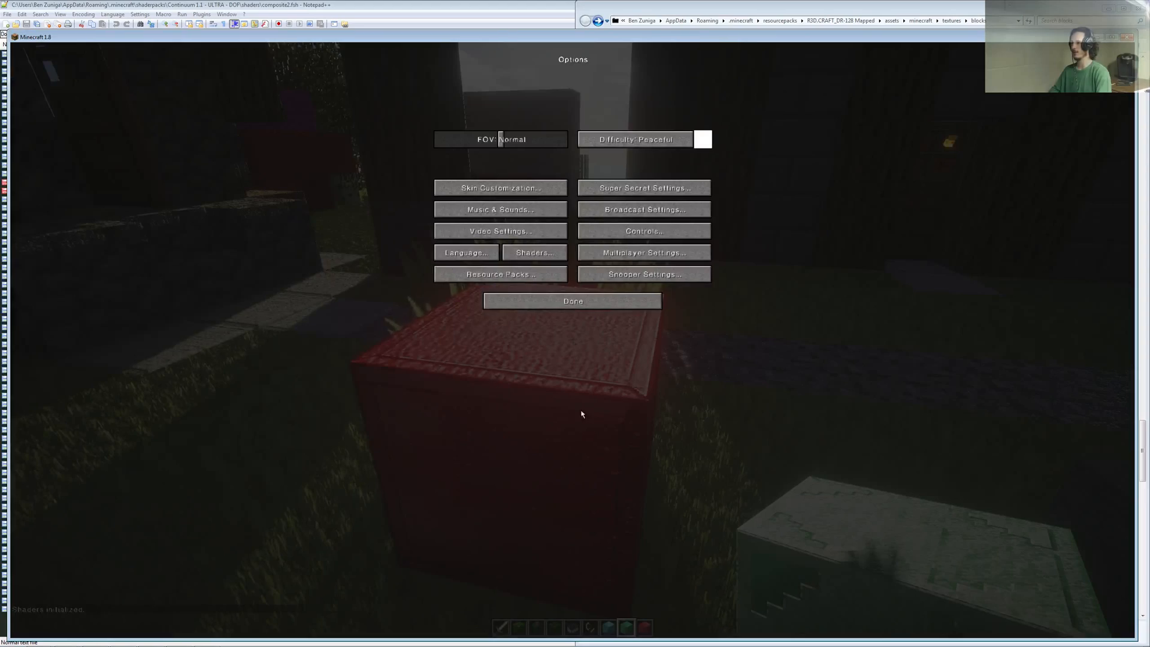
pyautogui.click(560, 301)
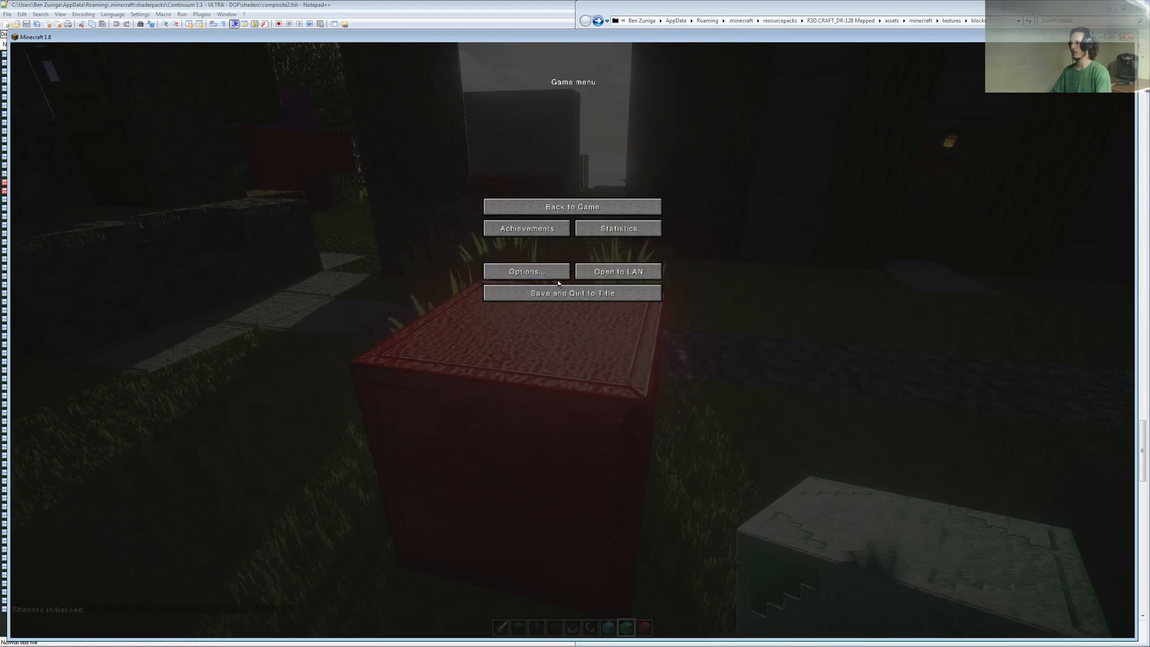
pyautogui.click(572, 207)
# - Examine the depth effect on the redstone ore block's top and sides from several angles
pyautogui.press('s')
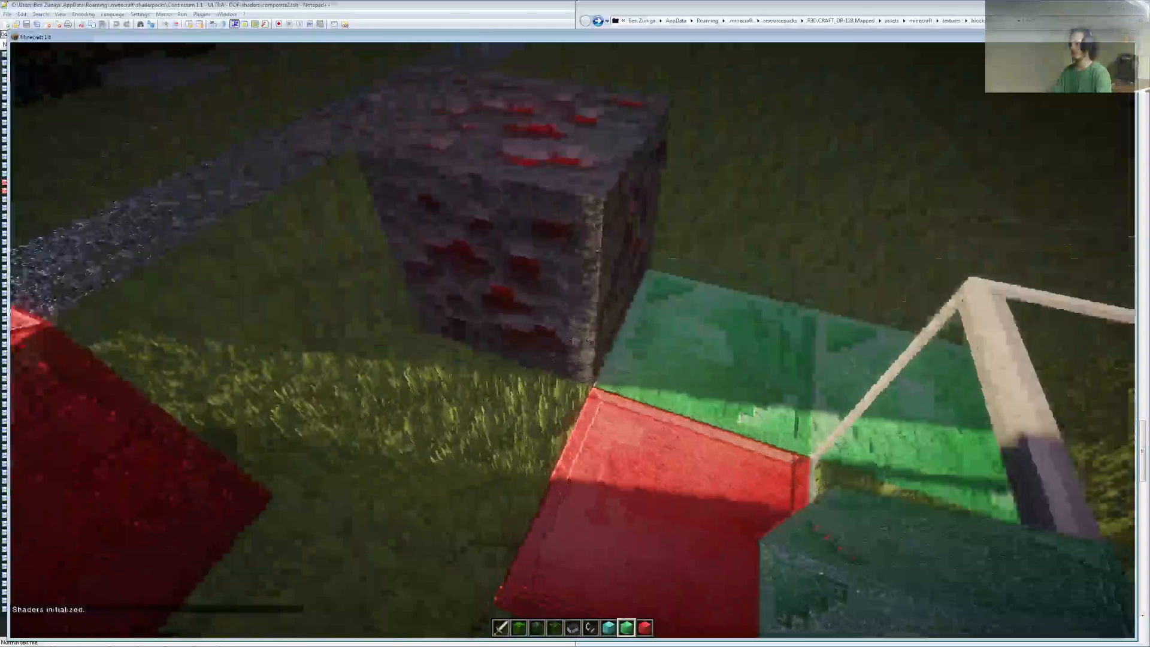
pyautogui.press('d')
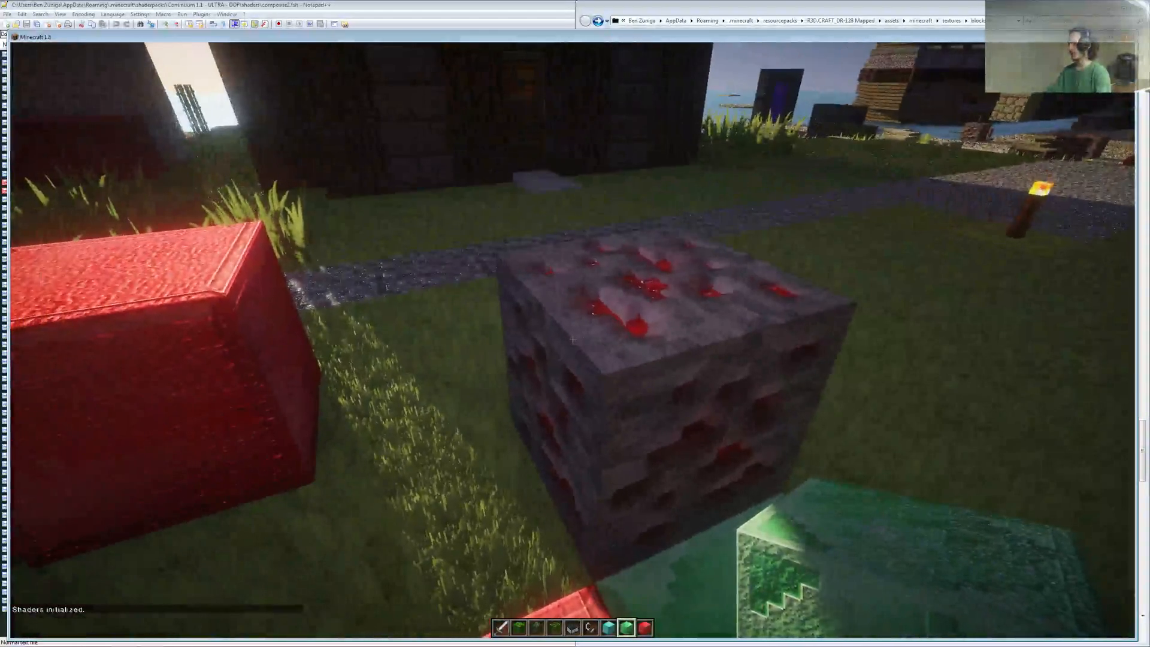
pyautogui.press('space')
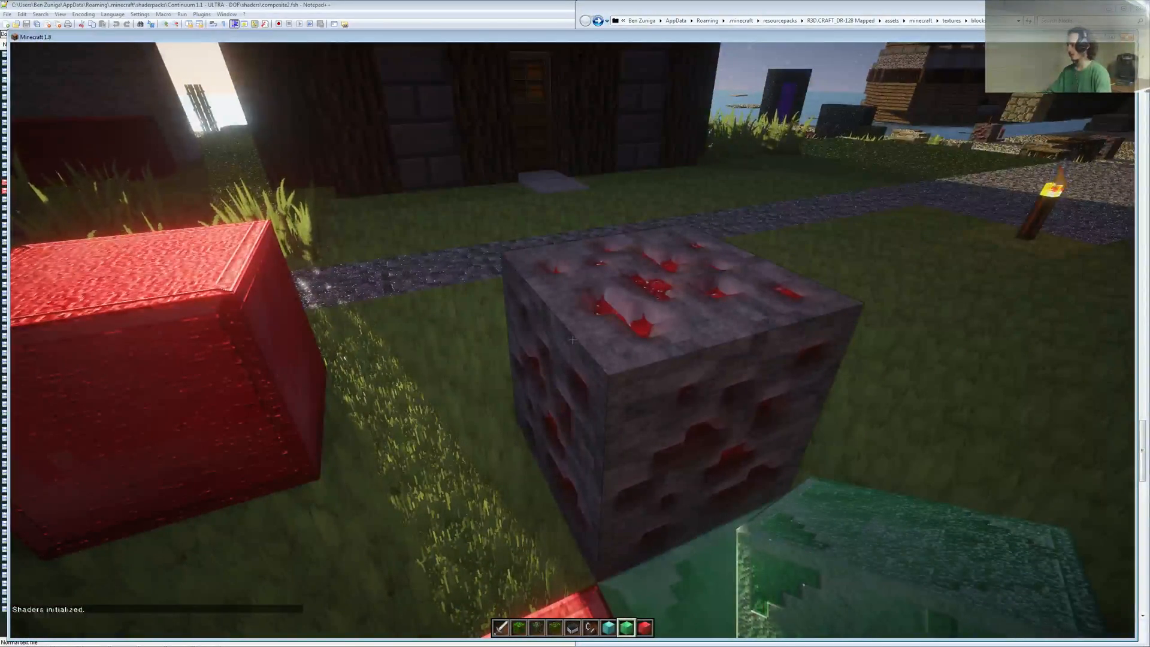
pyautogui.press('space')
pyautogui.press('space')
pyautogui.scroll(1, 572, 340)
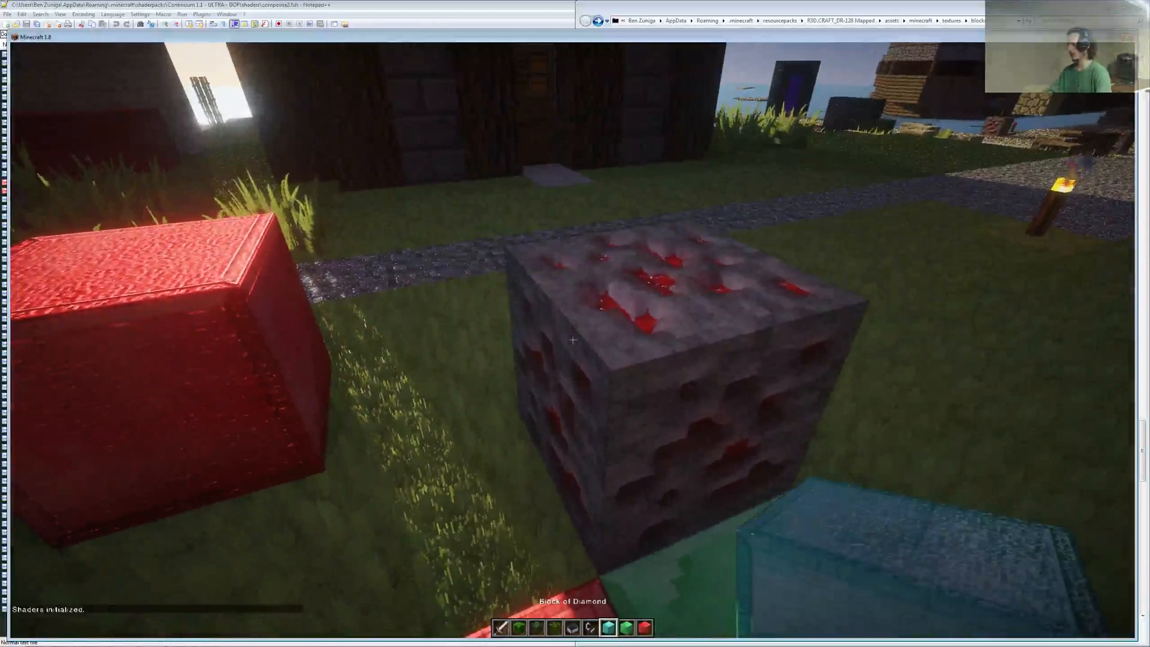
pyautogui.press('space')
pyautogui.press('d')
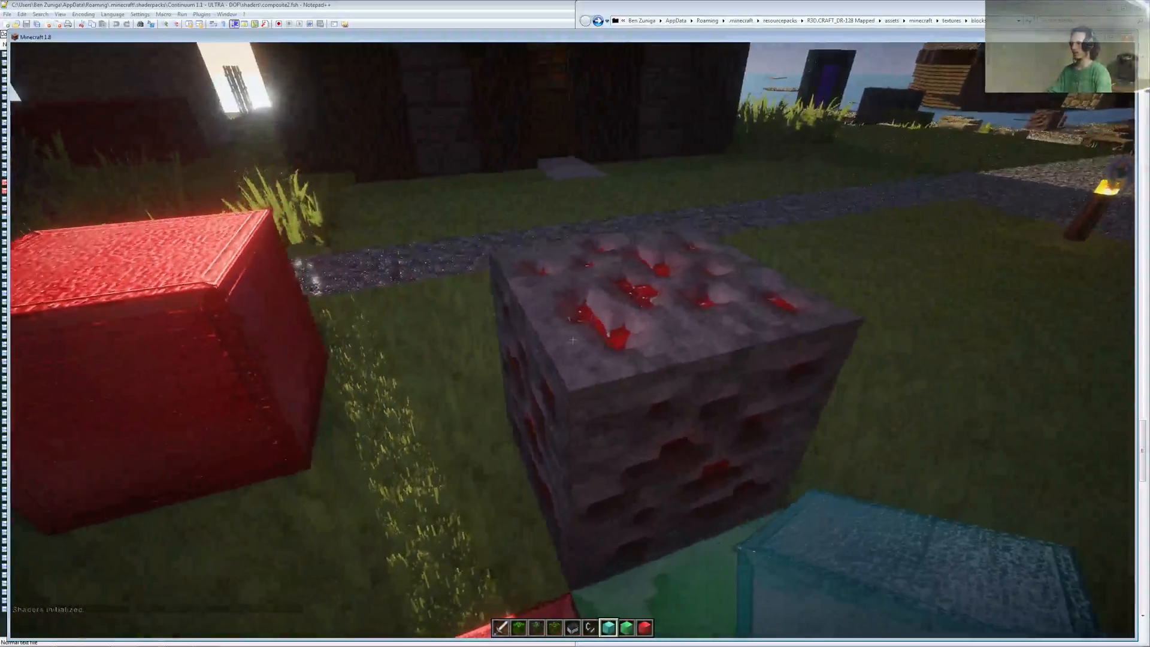
pyautogui.press('space')
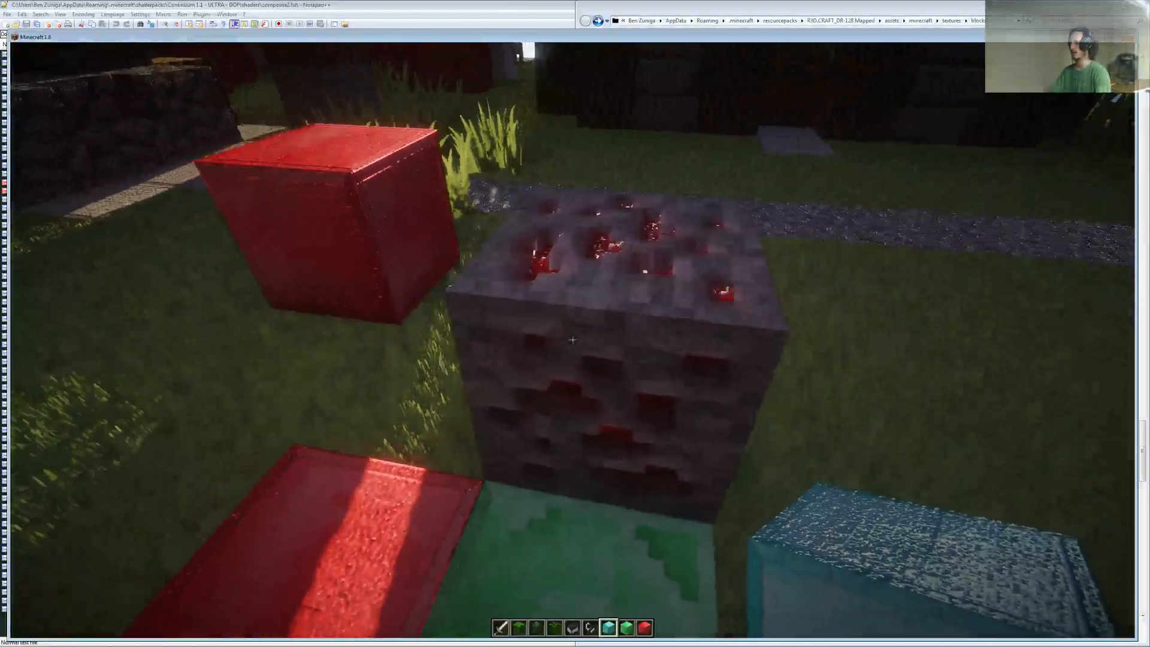
pyautogui.press('d')
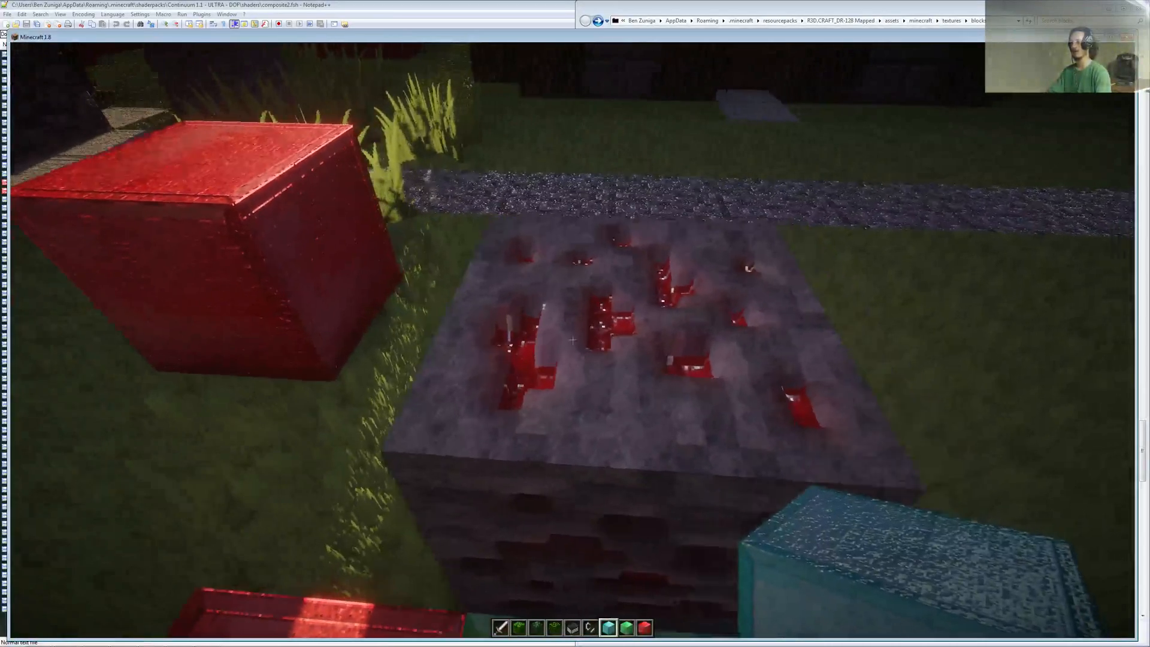
# - Back away from the redstone ore block to view the floor blocks, and set the world time to 0
pyautogui.press('s')
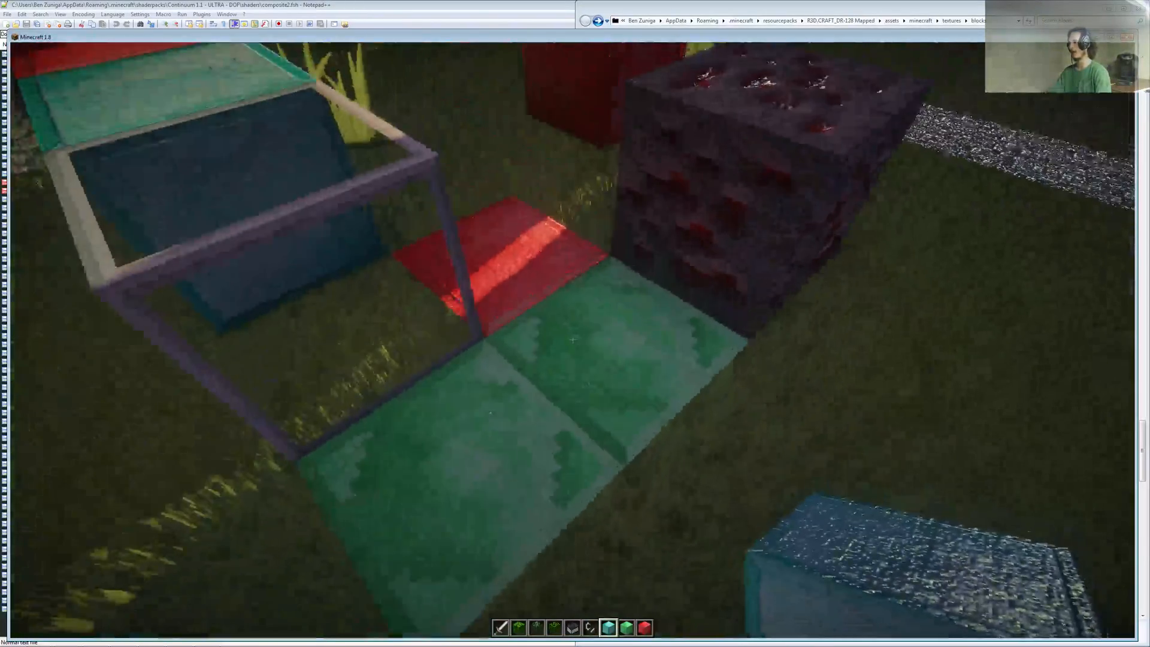
pyautogui.press('w')
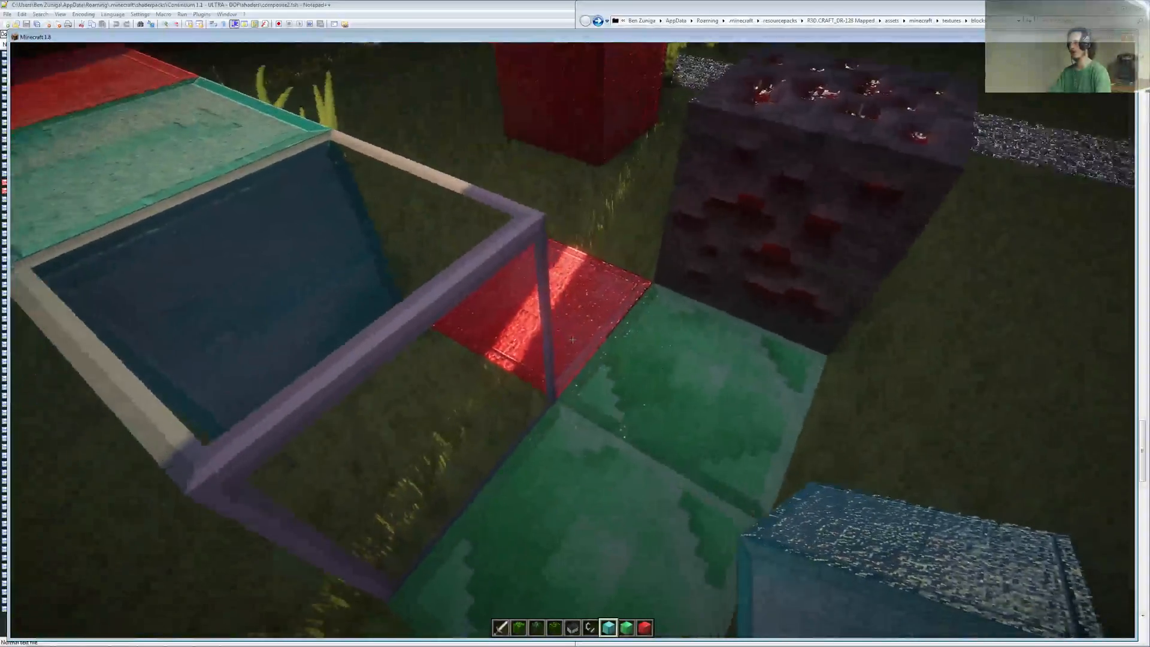
pyautogui.press('d')
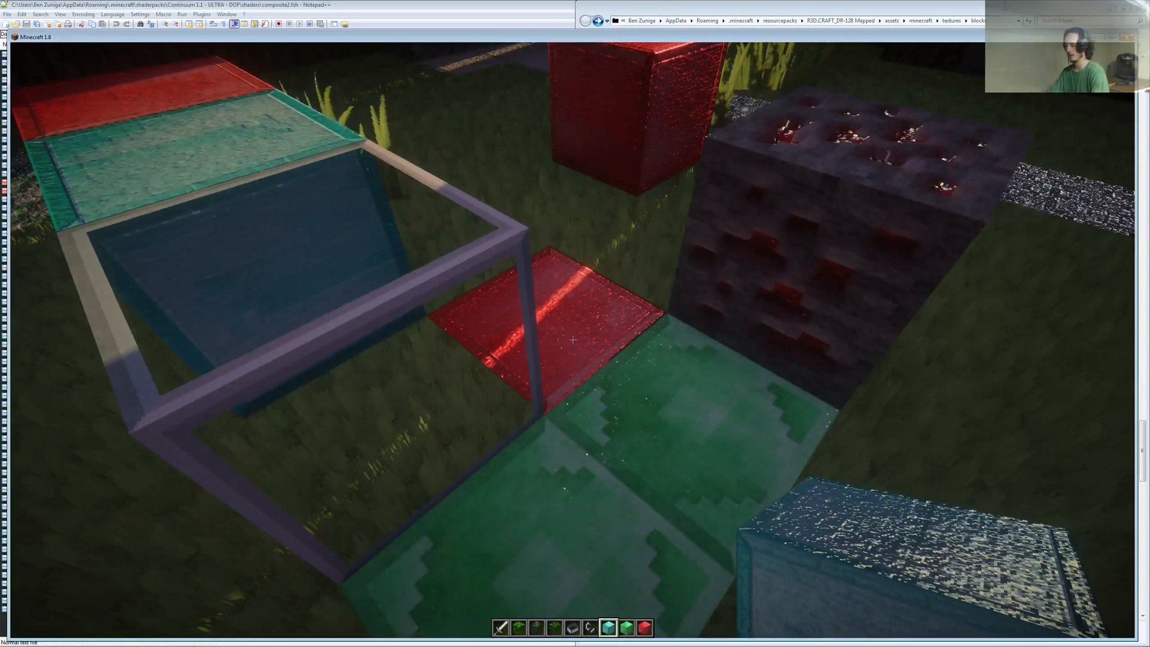
pyautogui.press('/')
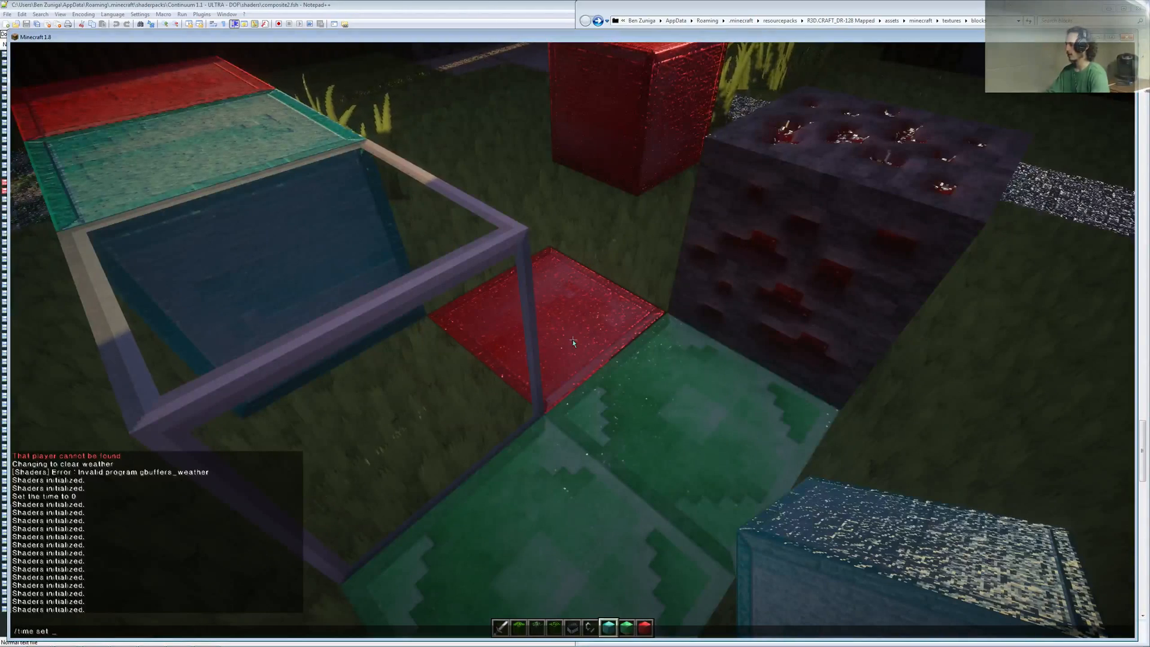
pyautogui.press('Return')
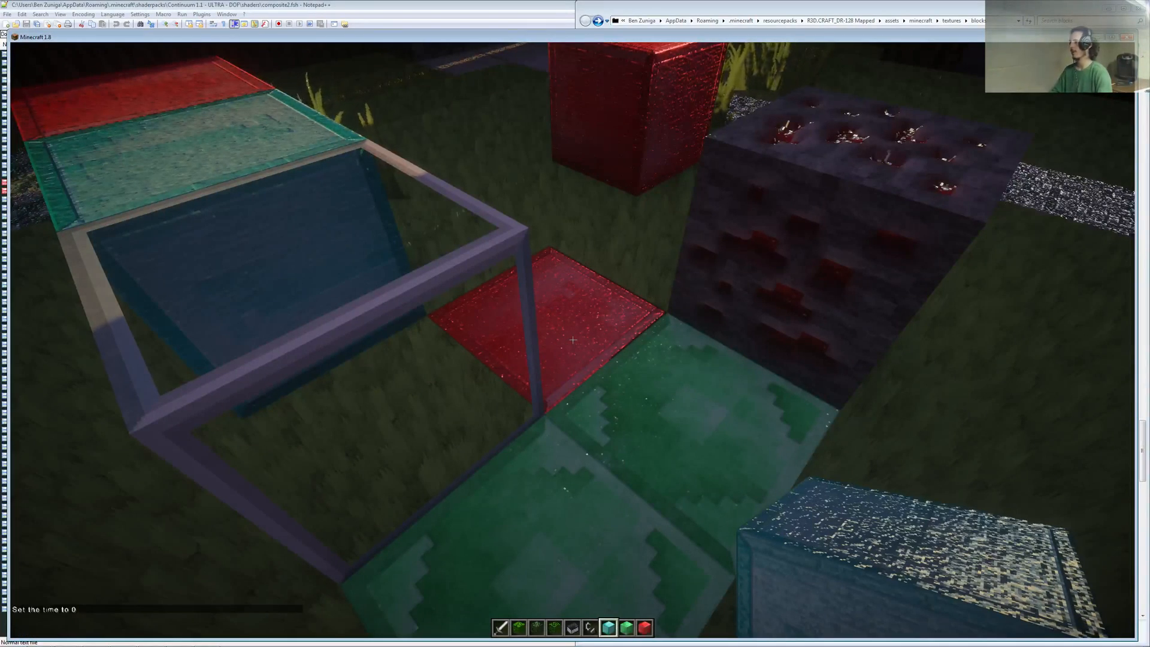
# - Examine the redstone block and the redstone ore block in the changed sunlight from several positions
pyautogui.press('s')
pyautogui.press('d')
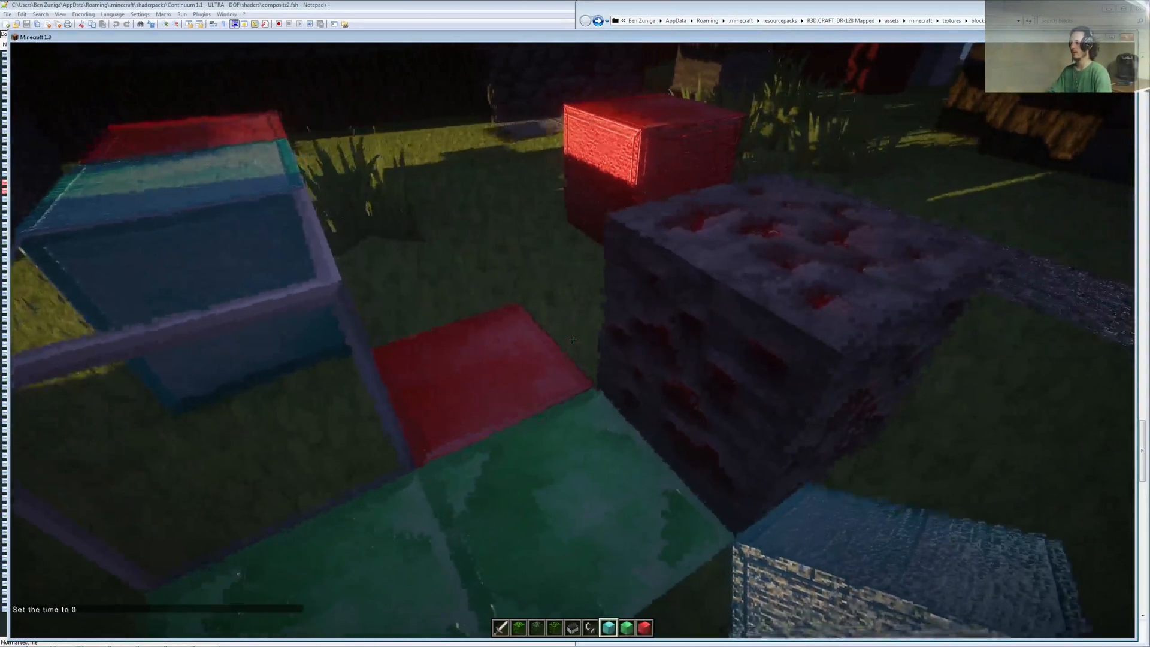
pyautogui.press('w')
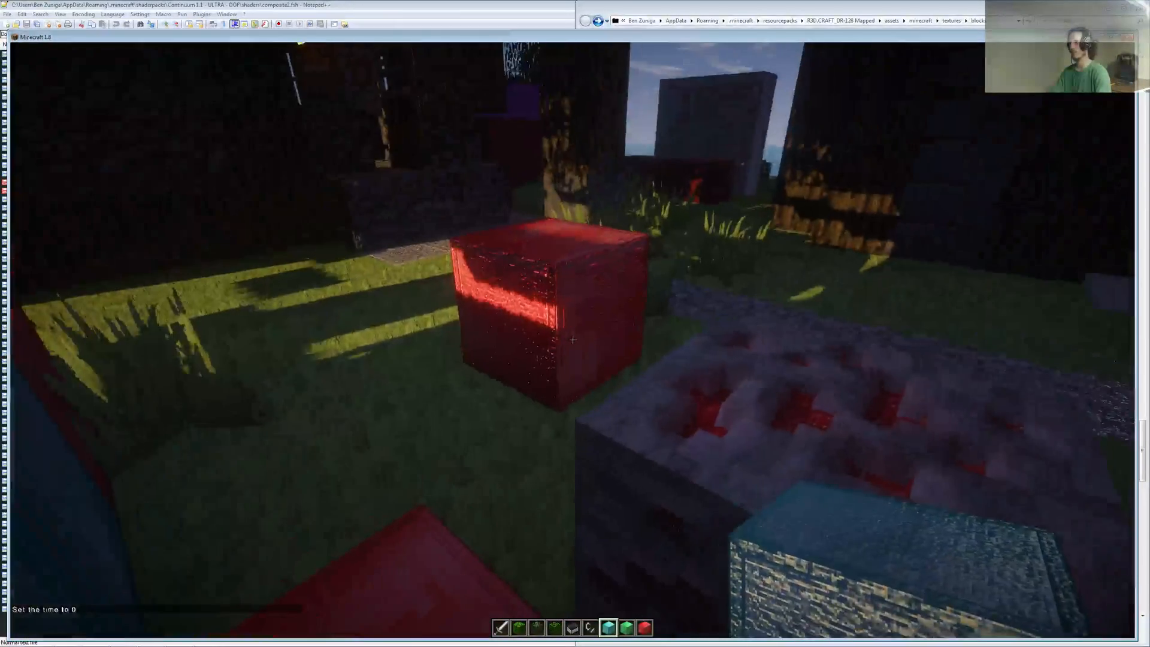
pyautogui.press('s')
pyautogui.press('d')
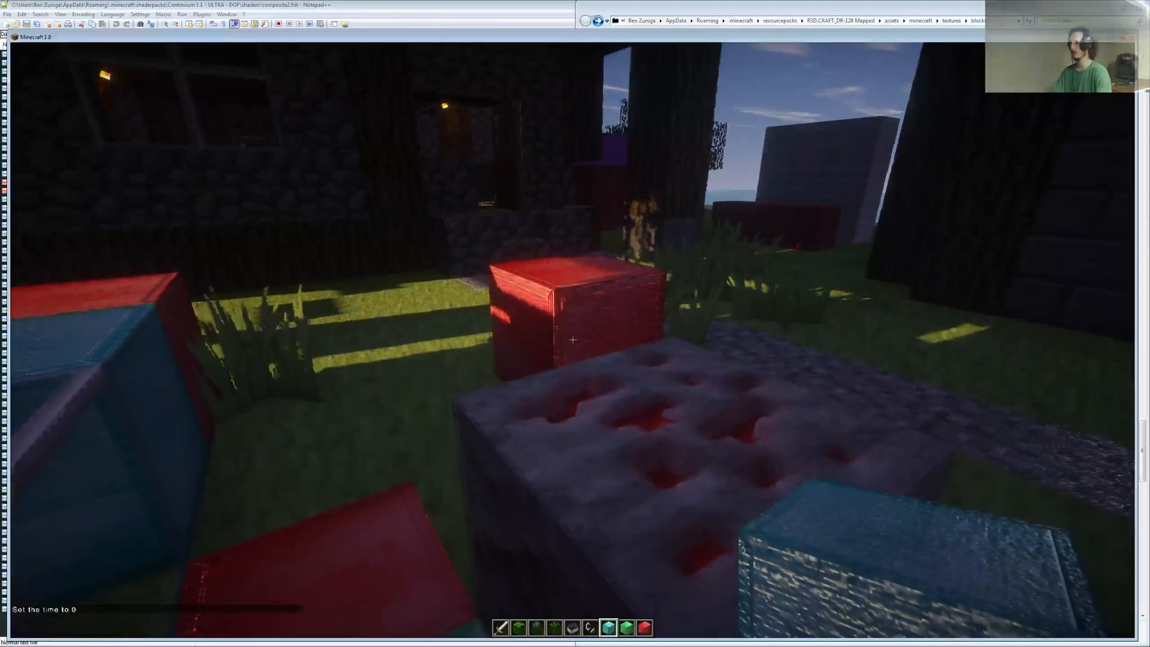
pyautogui.press('a')
# - Pause the game, switch to GIMP's gold_block image, hide the red Layer #2 and select the gold_block.png layer
pyautogui.press('Escape')
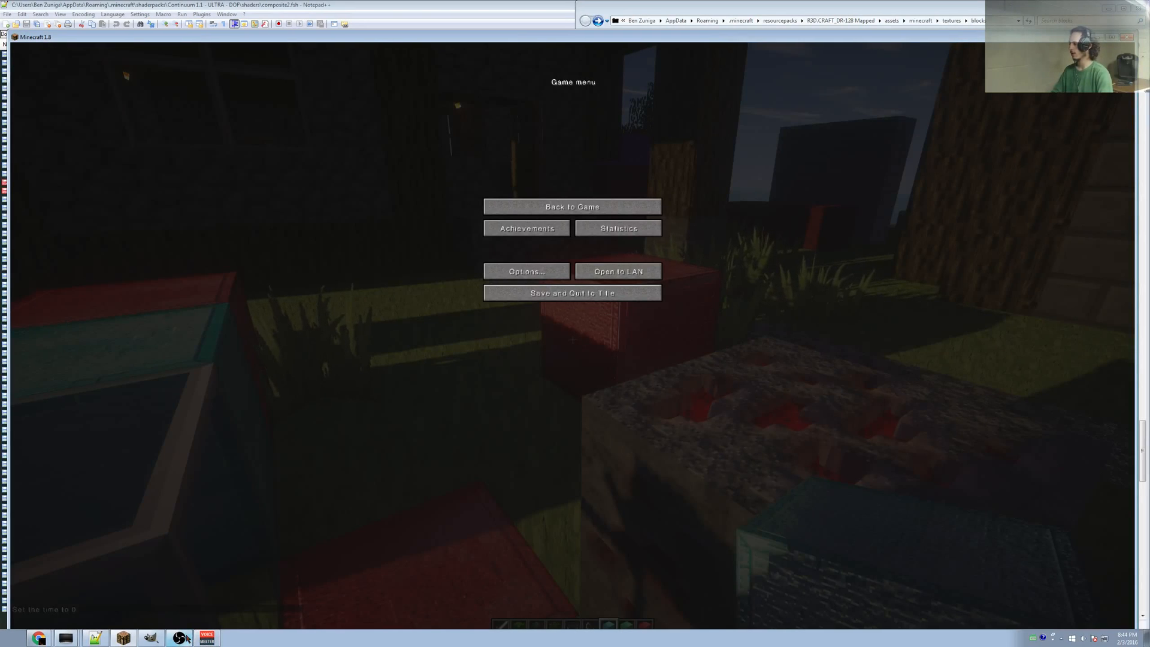
pyautogui.hotkey('alt', 'Tab')
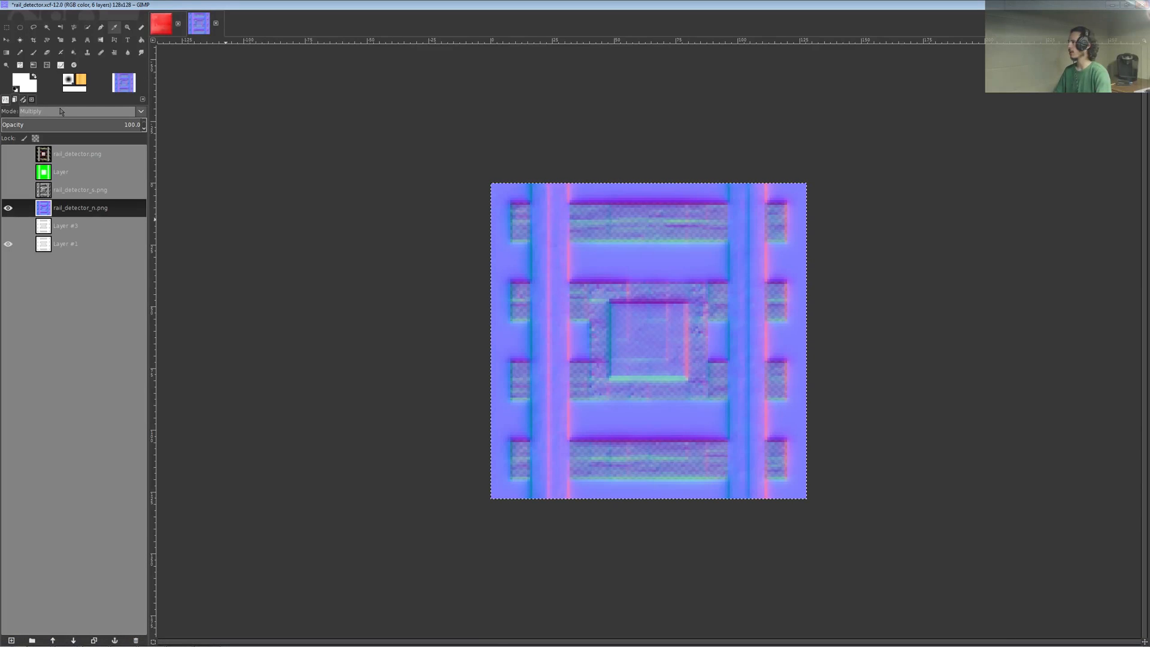
pyautogui.click(161, 23)
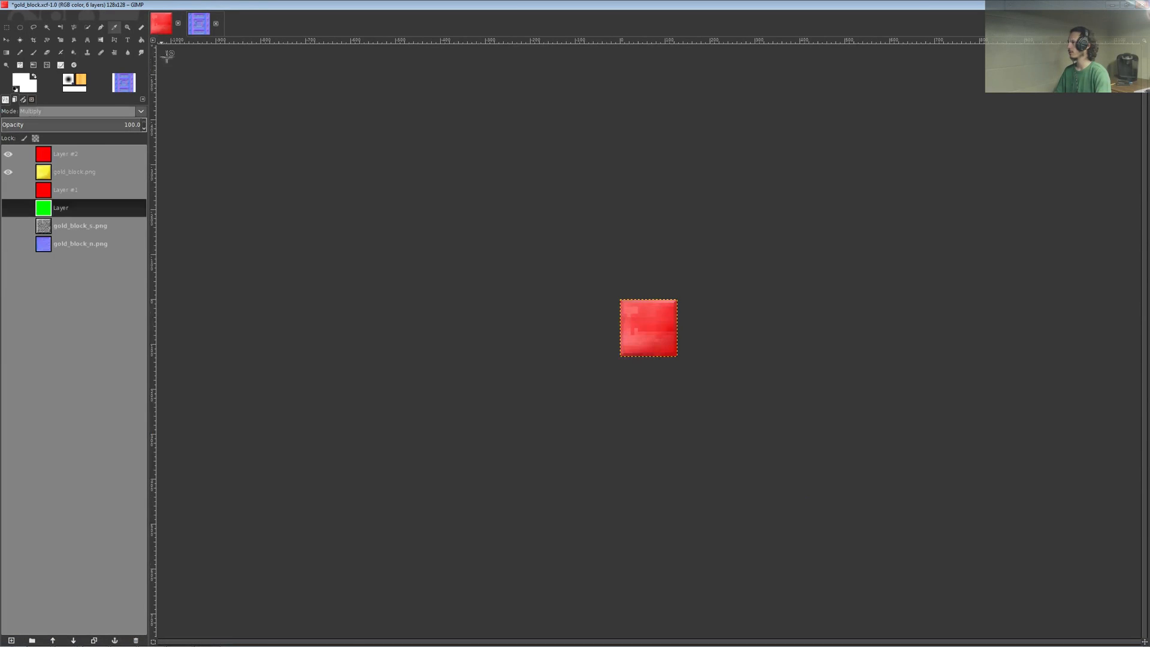
pyautogui.click(64, 156)
pyautogui.click(8, 154)
pyautogui.click(73, 172)
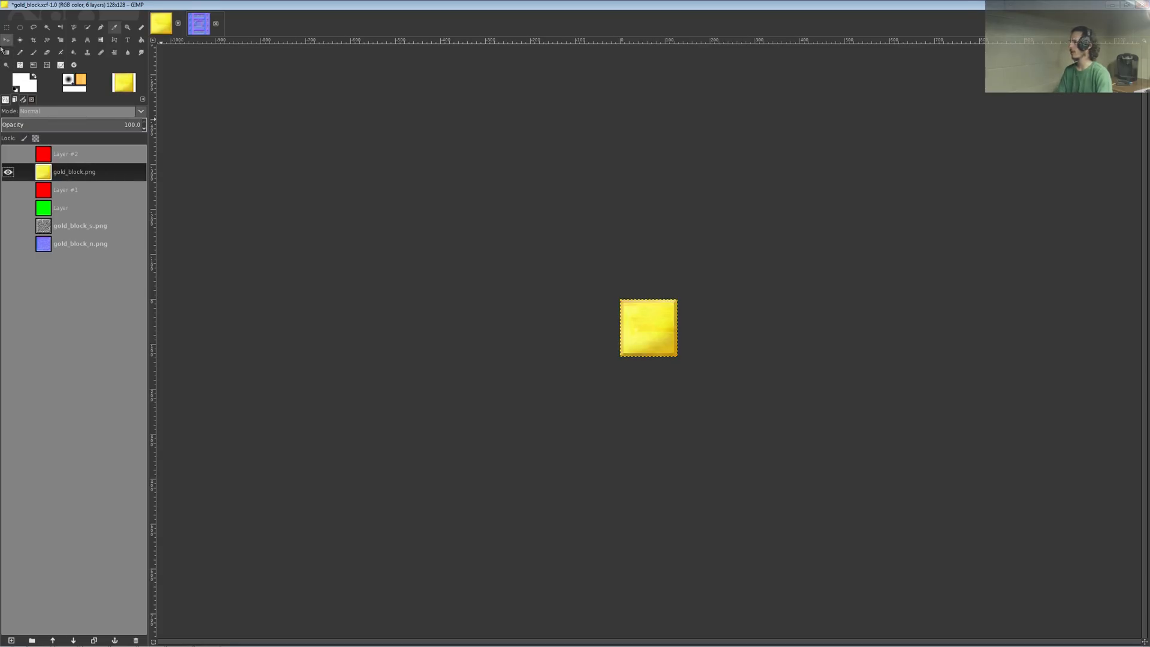
# - Inspect the blend mode of Layer #2 and the hue strip in the foreground color chooser, without changing either
pyautogui.click(65, 157)
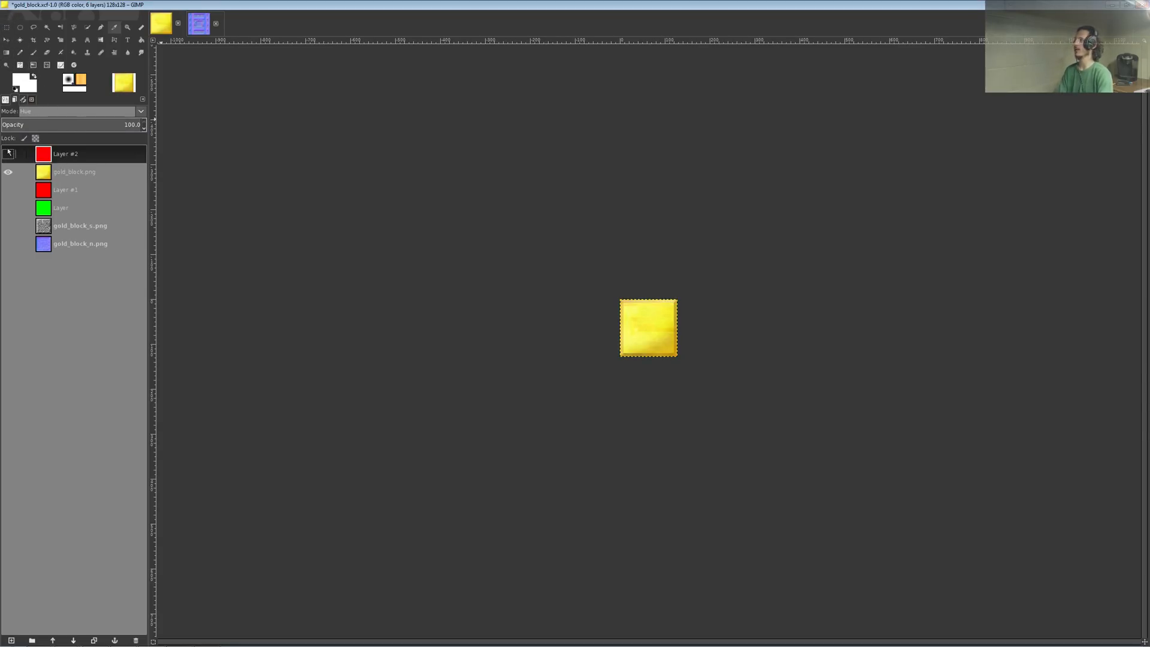
pyautogui.click(42, 114)
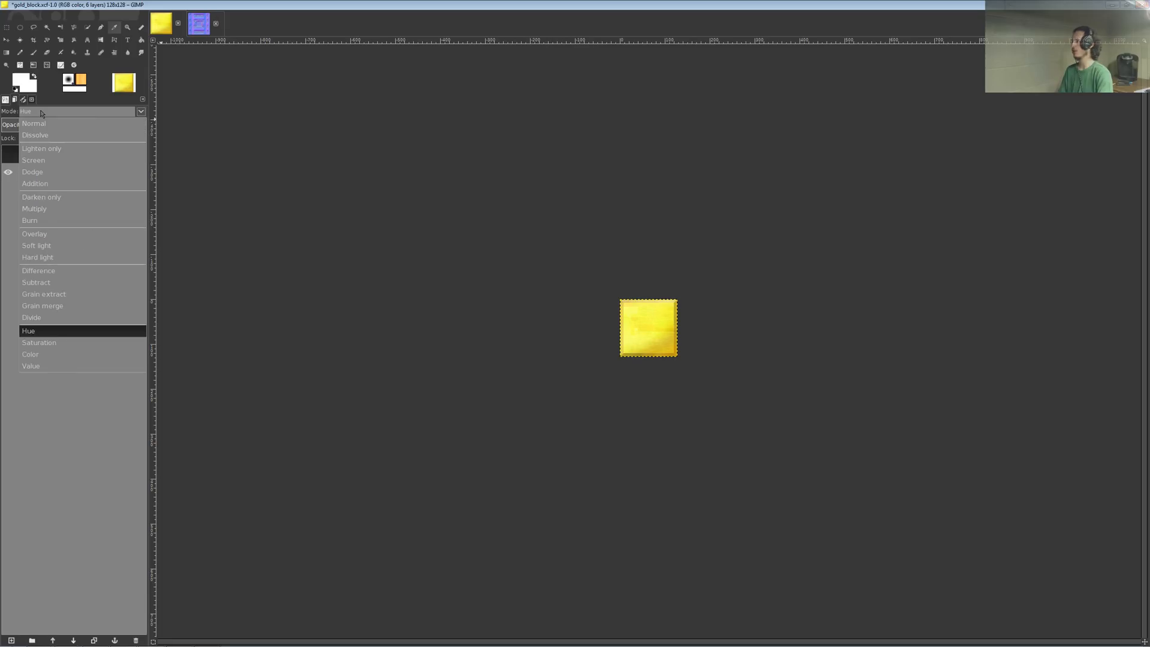
pyautogui.click(251, 124)
pyautogui.click(24, 80)
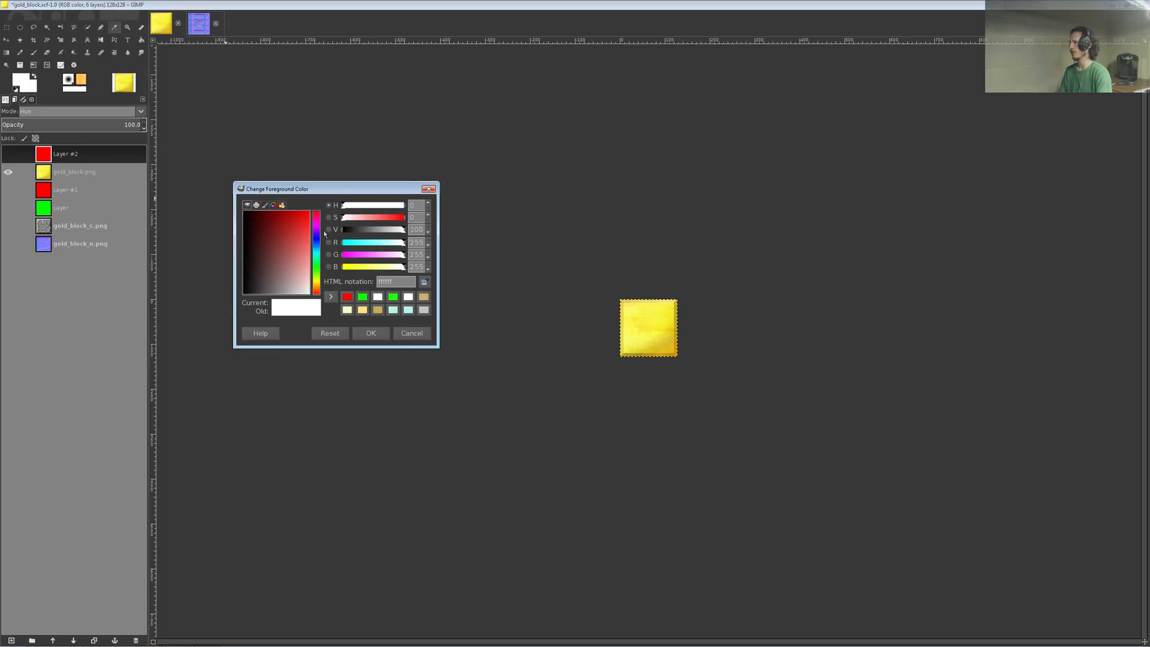
pyautogui.moveTo(318, 231)
pyautogui.mouseDown()
pyautogui.moveTo(316, 266)
pyautogui.moveTo(315, 208)
pyautogui.moveTo(316, 280)
pyautogui.moveTo(311, 233)
pyautogui.mouseUp()
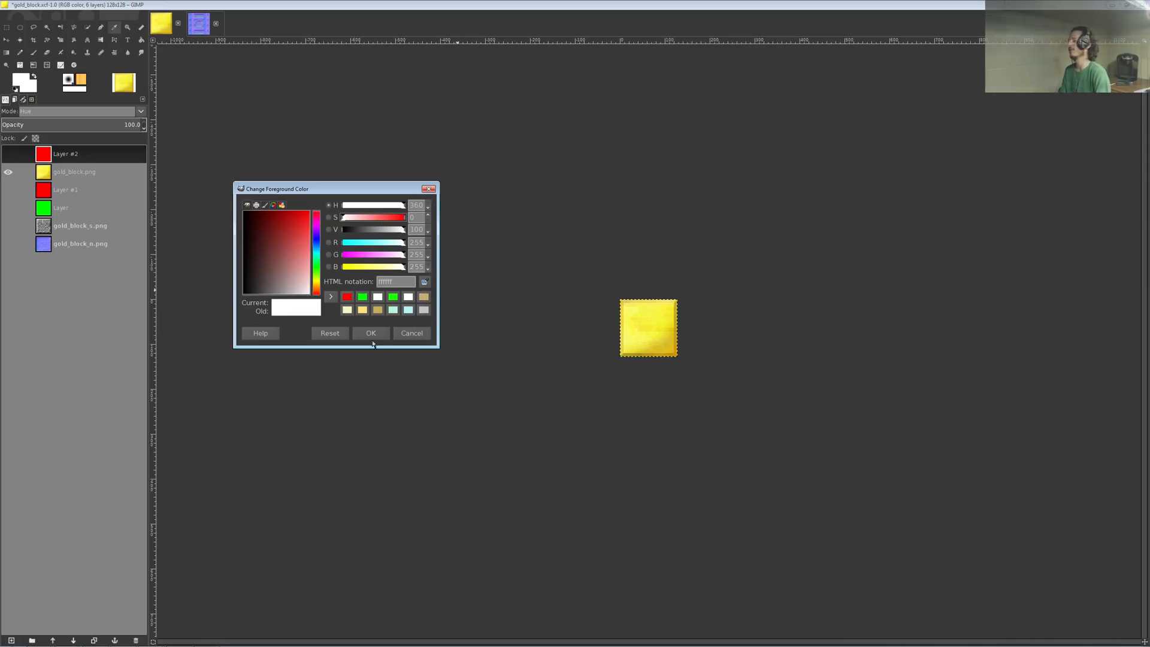
pyautogui.click(412, 333)
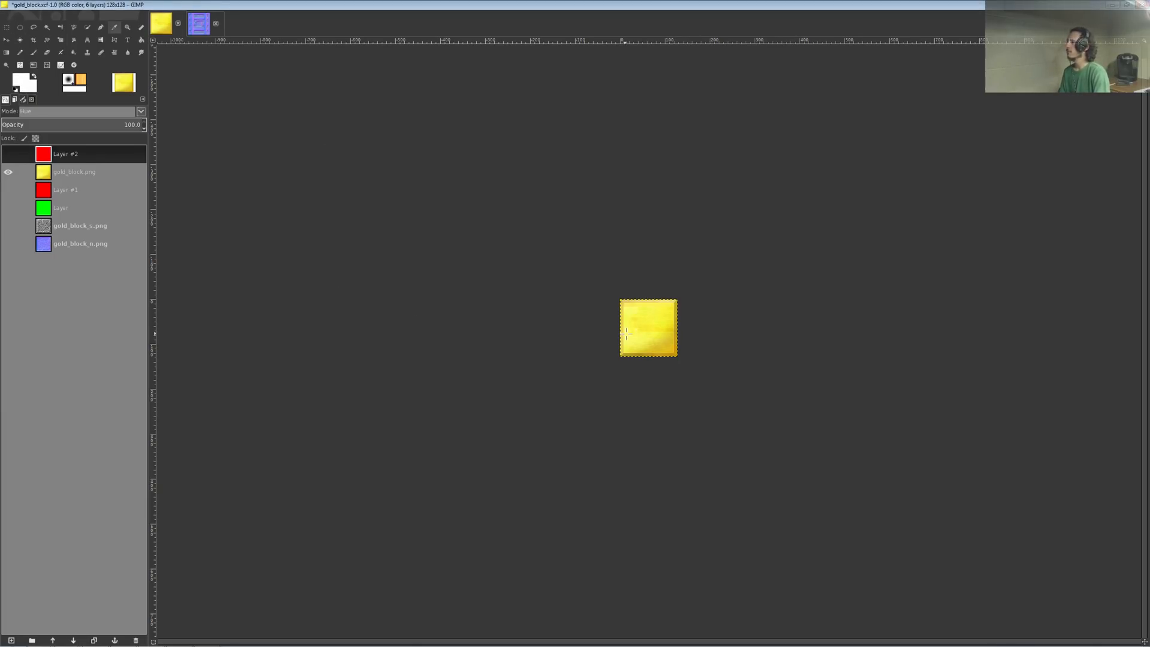
# - Export the yellow texture over the existing gold_block.png file
pyautogui.rightClick(666, 325)
pyautogui.moveTo(721, 343)
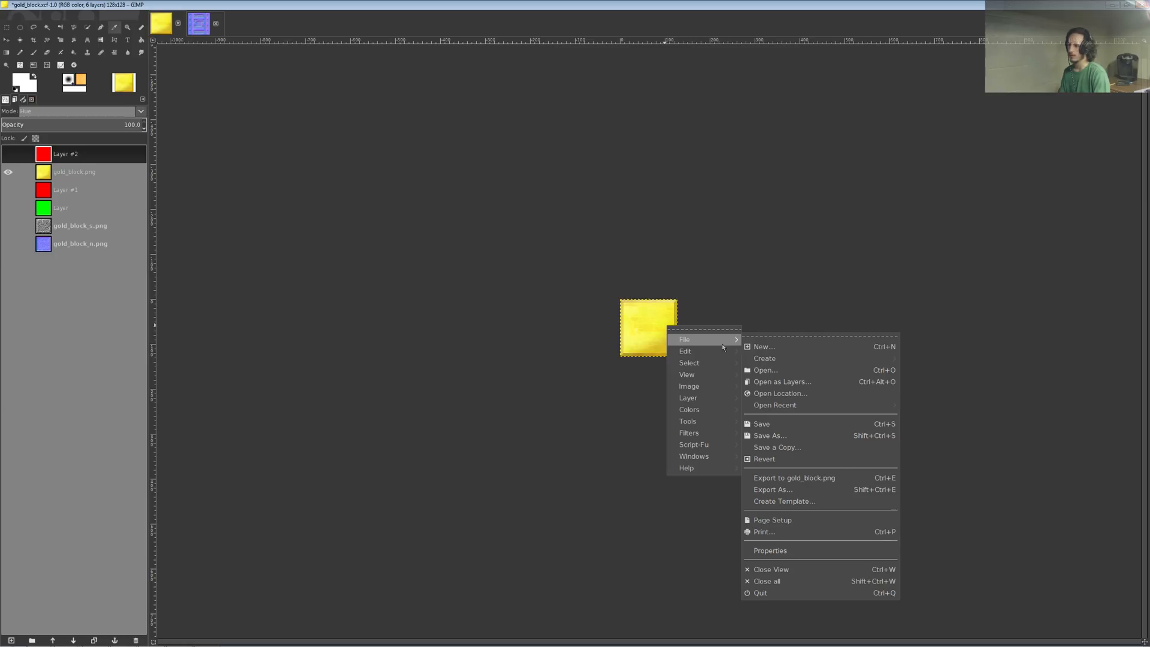
pyautogui.click(781, 483)
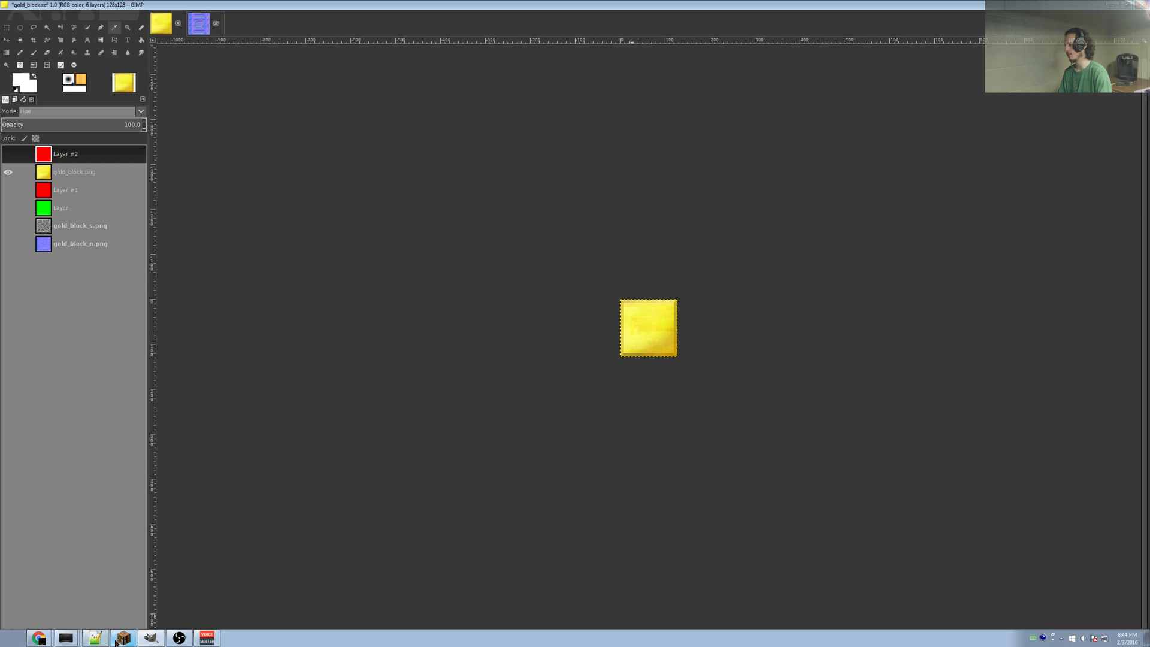
# - Switch to Minecraft, reload the R3D.CRAFT_DR-128 Mapped resource pack by deselecting and reselecting it, and return to the game world
pyautogui.click(120, 639)
pyautogui.click(527, 272)
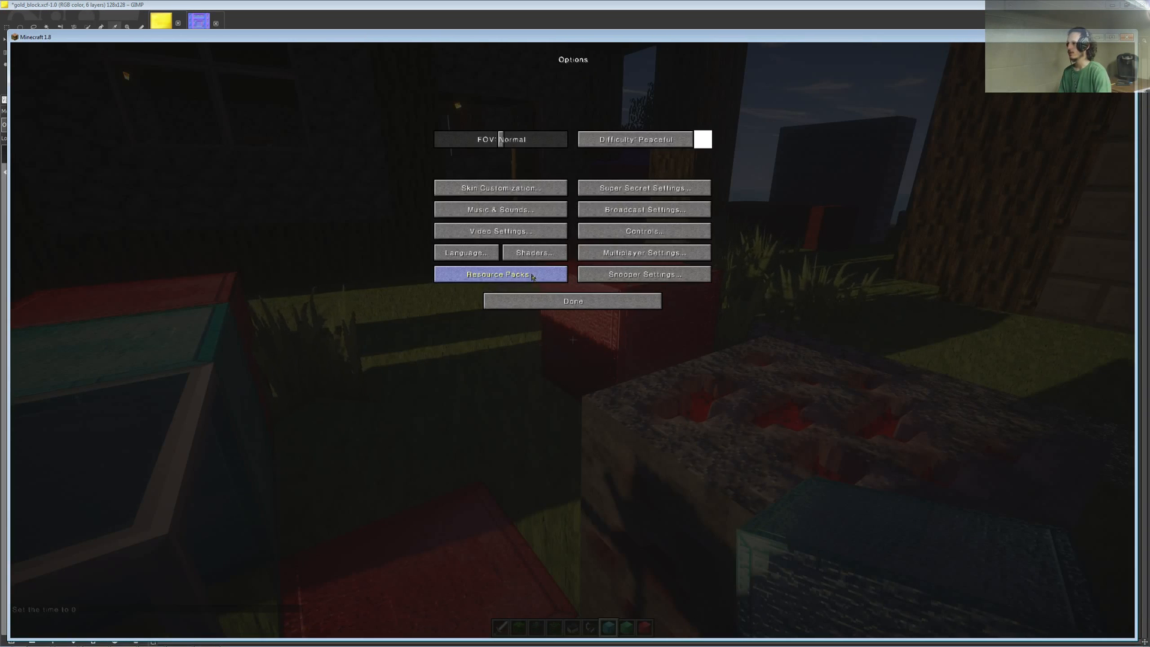
pyautogui.click(508, 276)
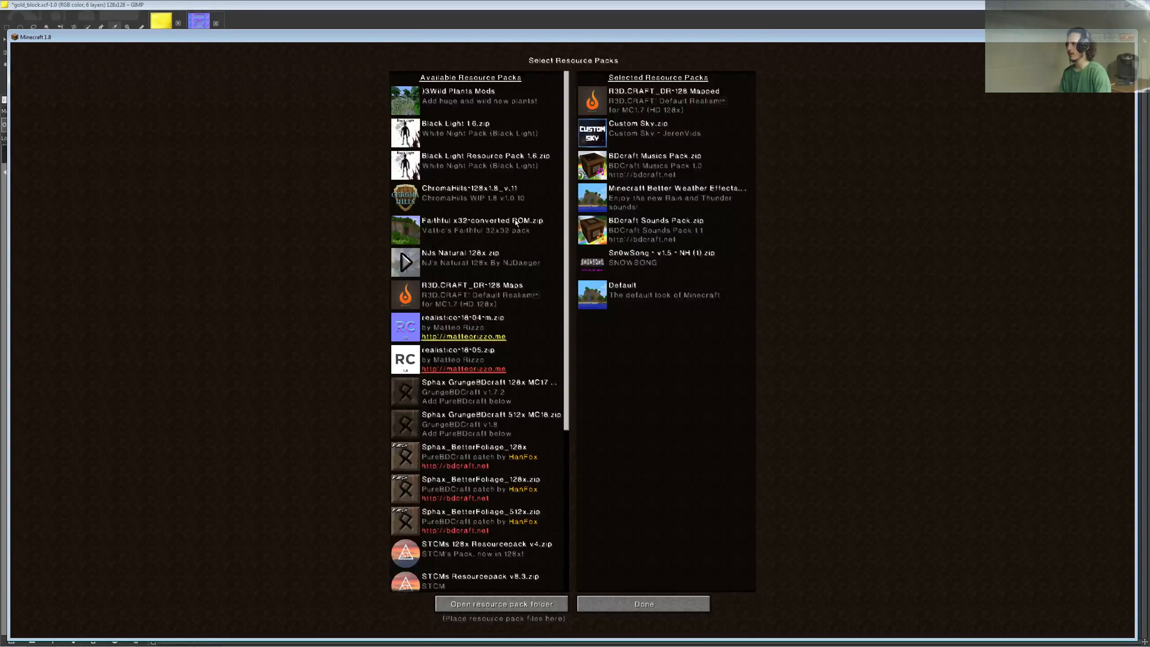
pyautogui.click(589, 99)
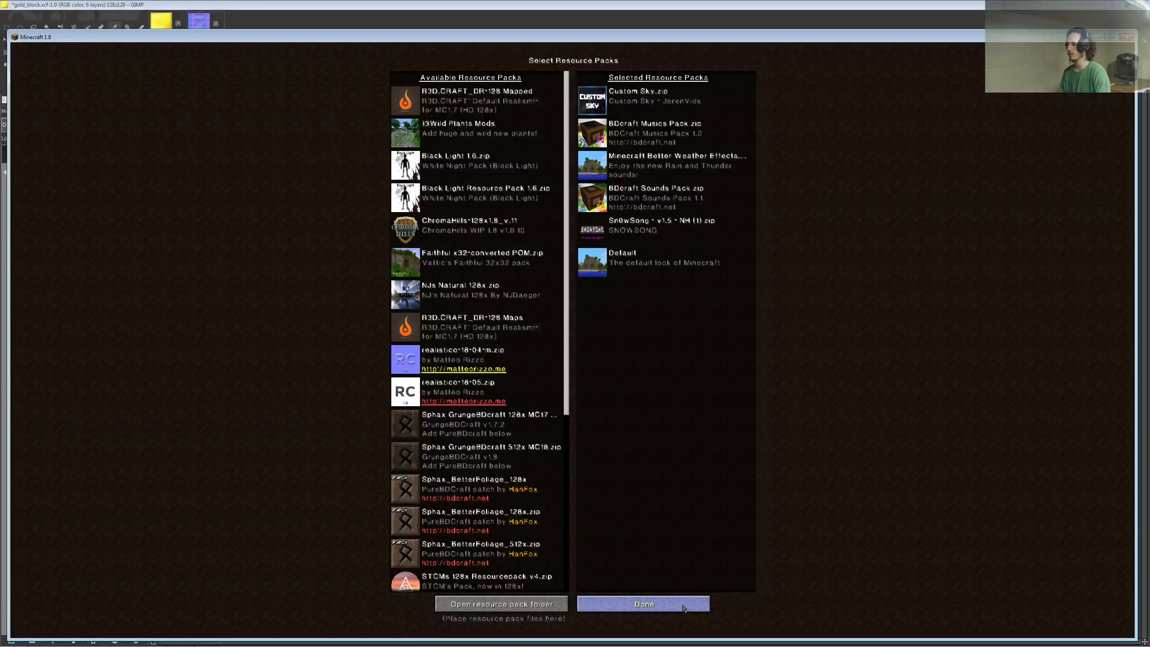
pyautogui.click(644, 604)
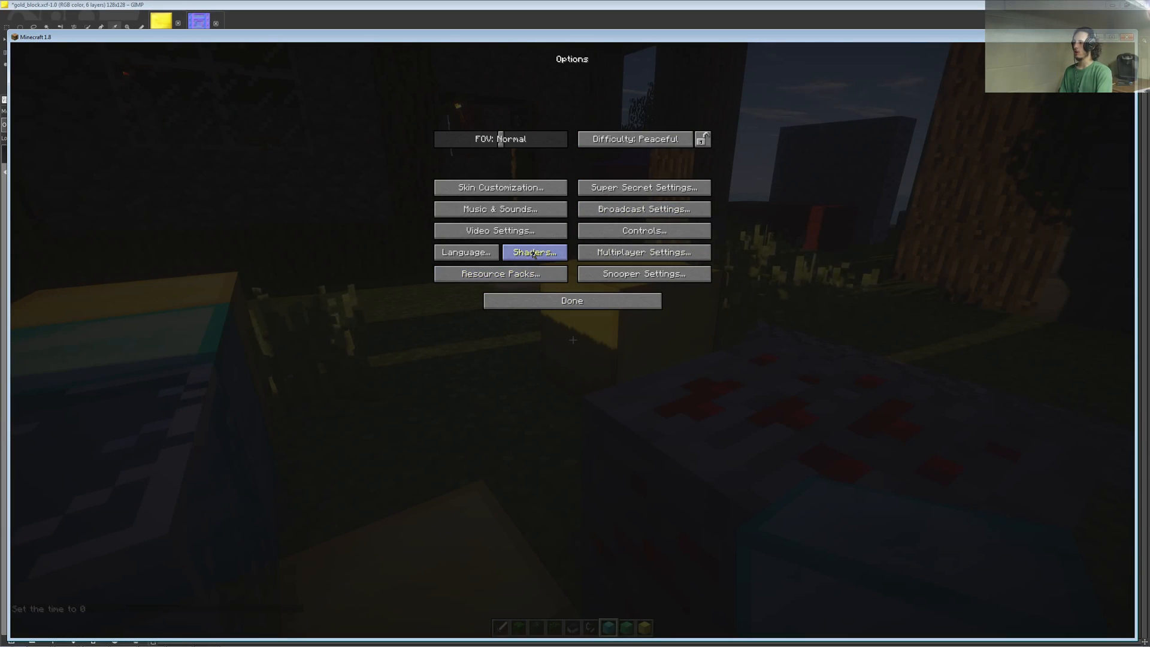
pyautogui.click(509, 273)
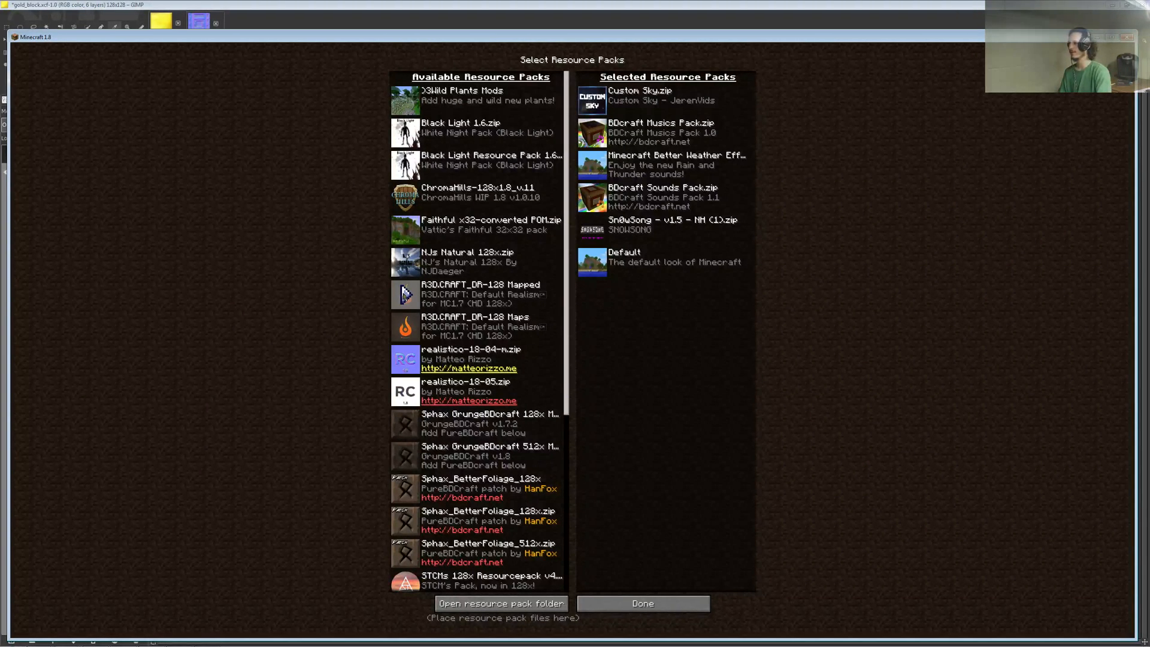
pyautogui.click(404, 294)
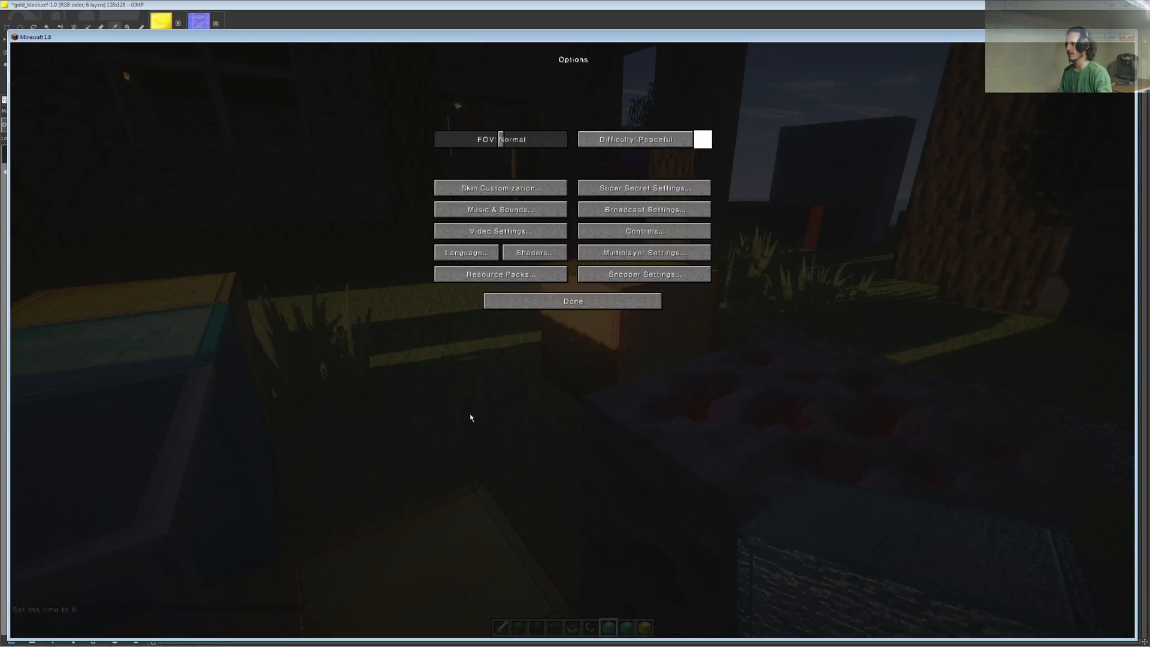
pyautogui.click(575, 301)
pyautogui.click(573, 205)
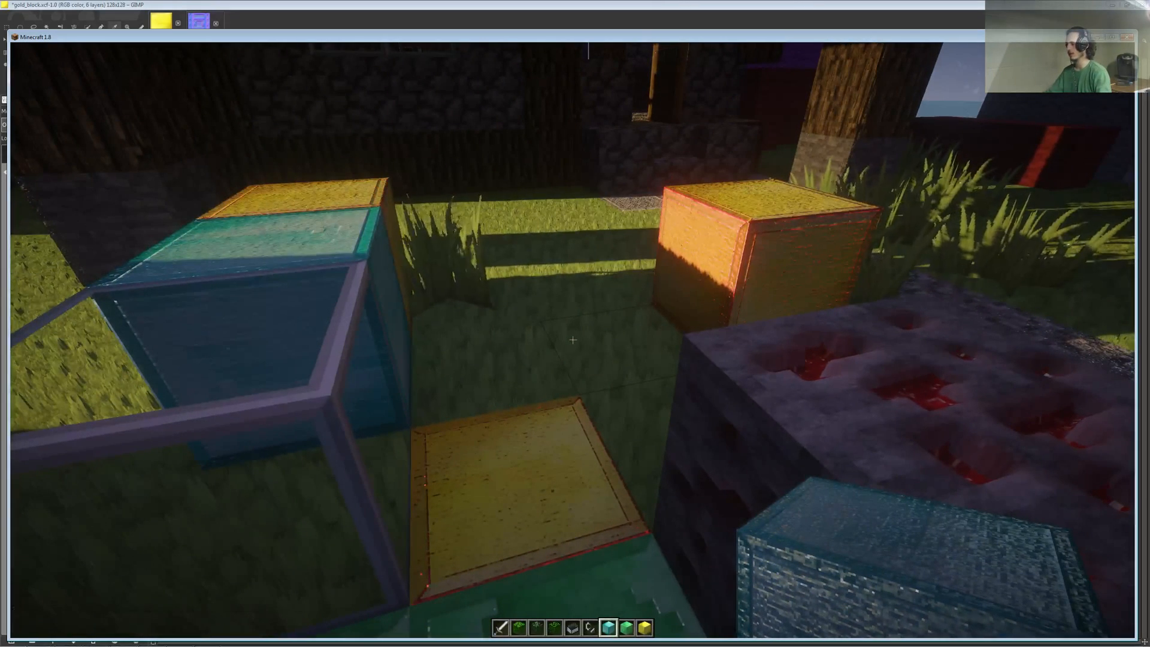
# - Circle the freestanding gold block and examine the reflections on its top, sides and edges
pyautogui.press('s')
pyautogui.press('d')
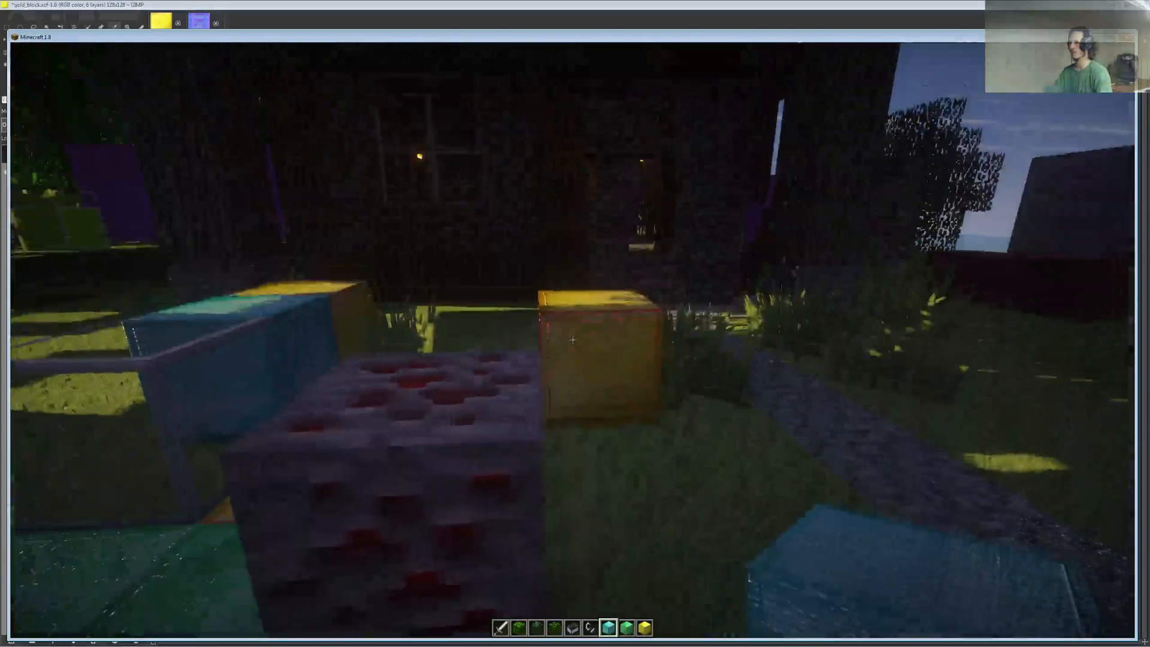
pyautogui.press('w')
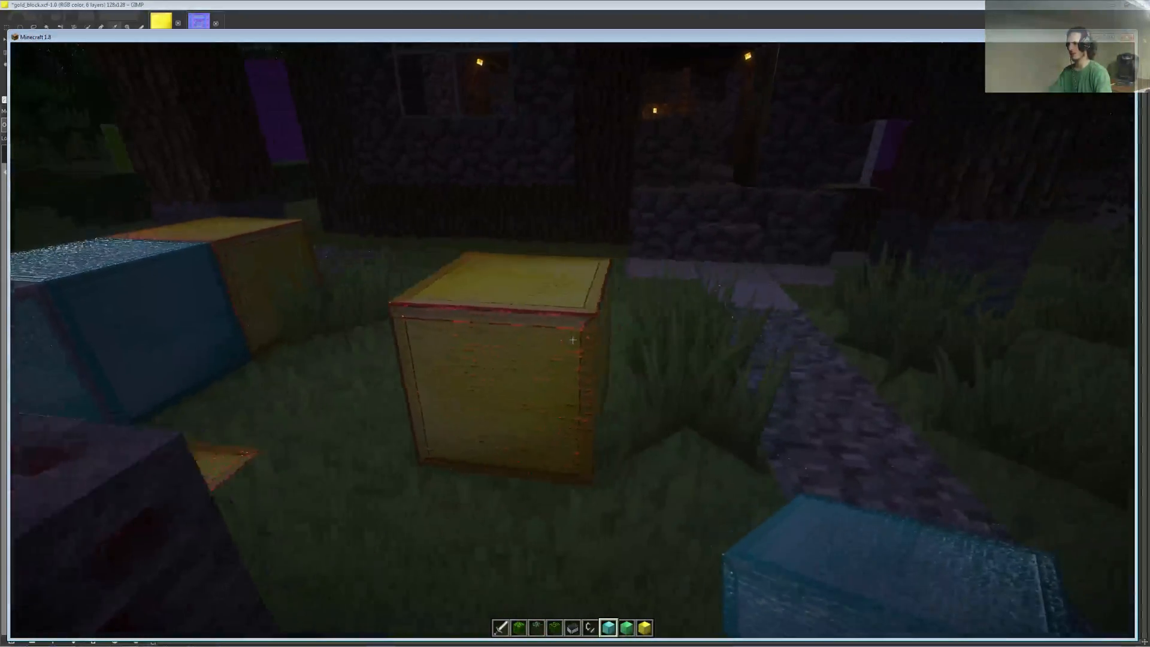
pyautogui.press('s')
pyautogui.press('d')
pyautogui.press('a')
pyautogui.press('w')
pyautogui.press('d')
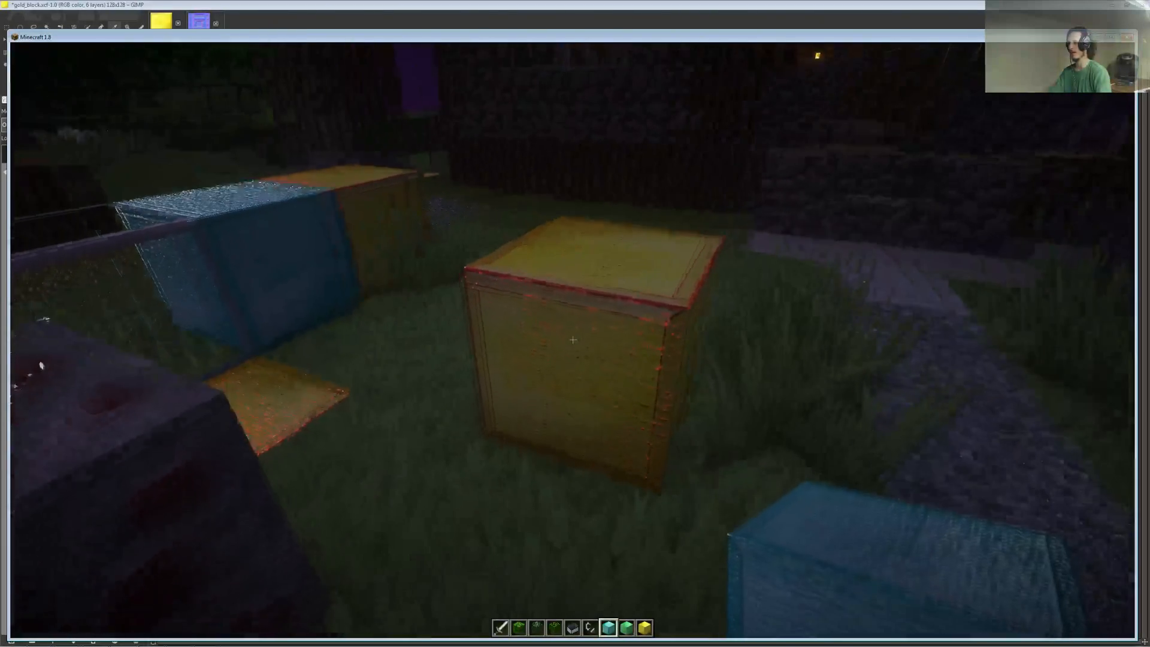
pyautogui.press('w')
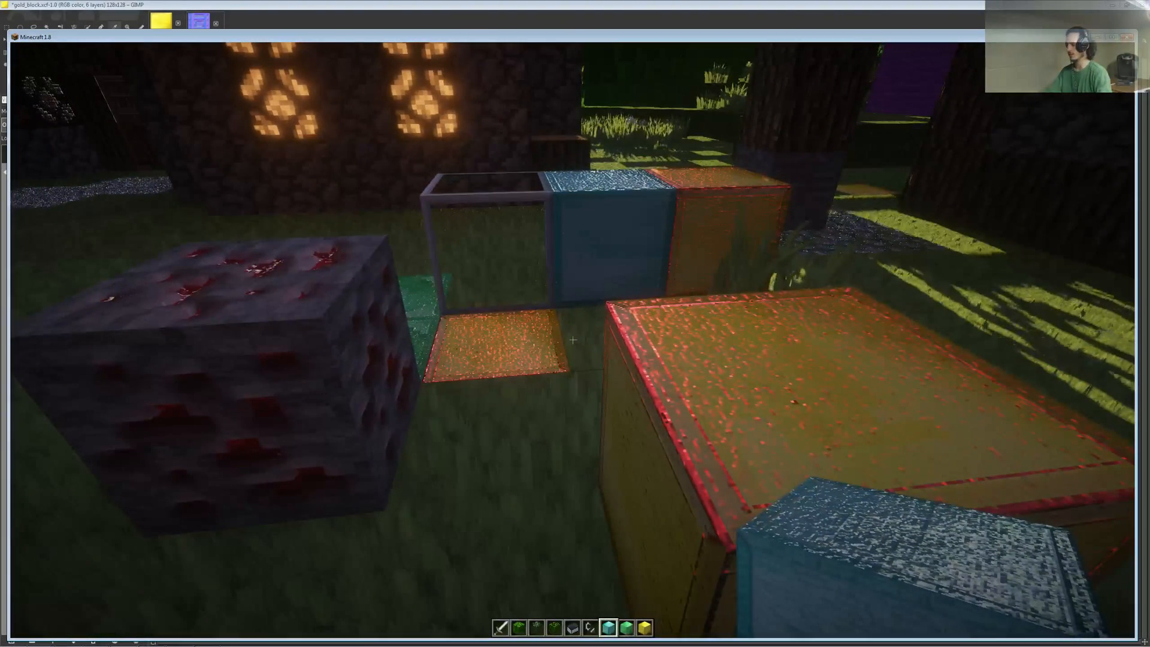
# - Check the selected resource packs, change the shader pack to Continuum 1.1 - ULTRA - DOF, and leave the options
pyautogui.press('Escape')
pyautogui.click(524, 274)
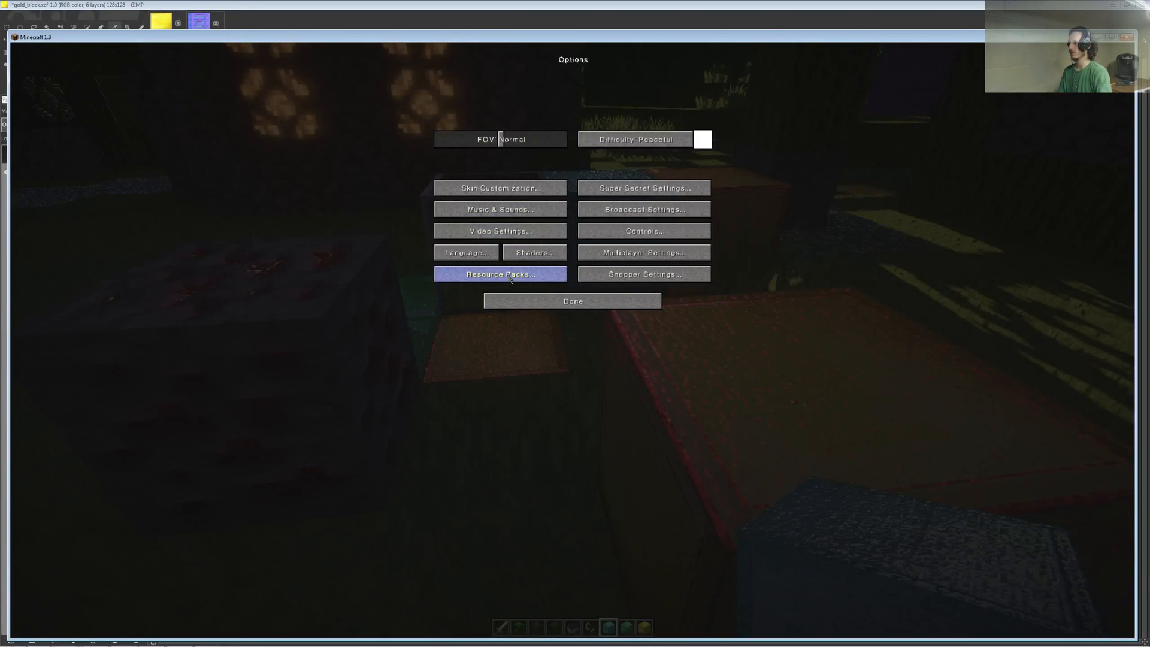
pyautogui.click(510, 279)
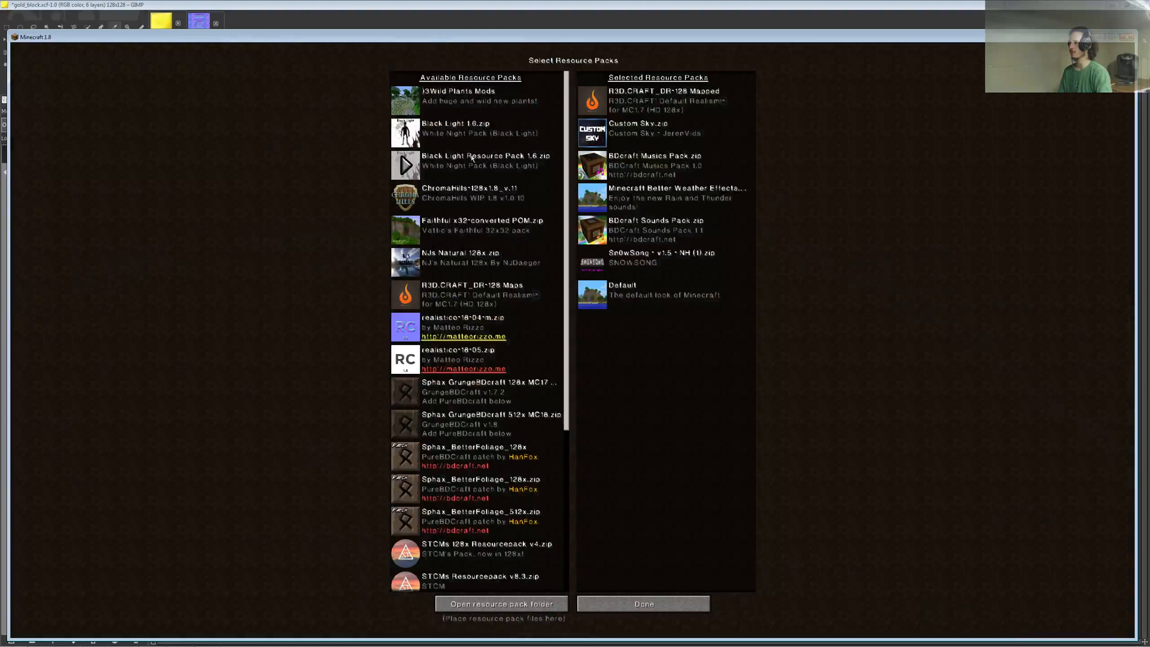
pyautogui.click(608, 606)
pyautogui.click(529, 255)
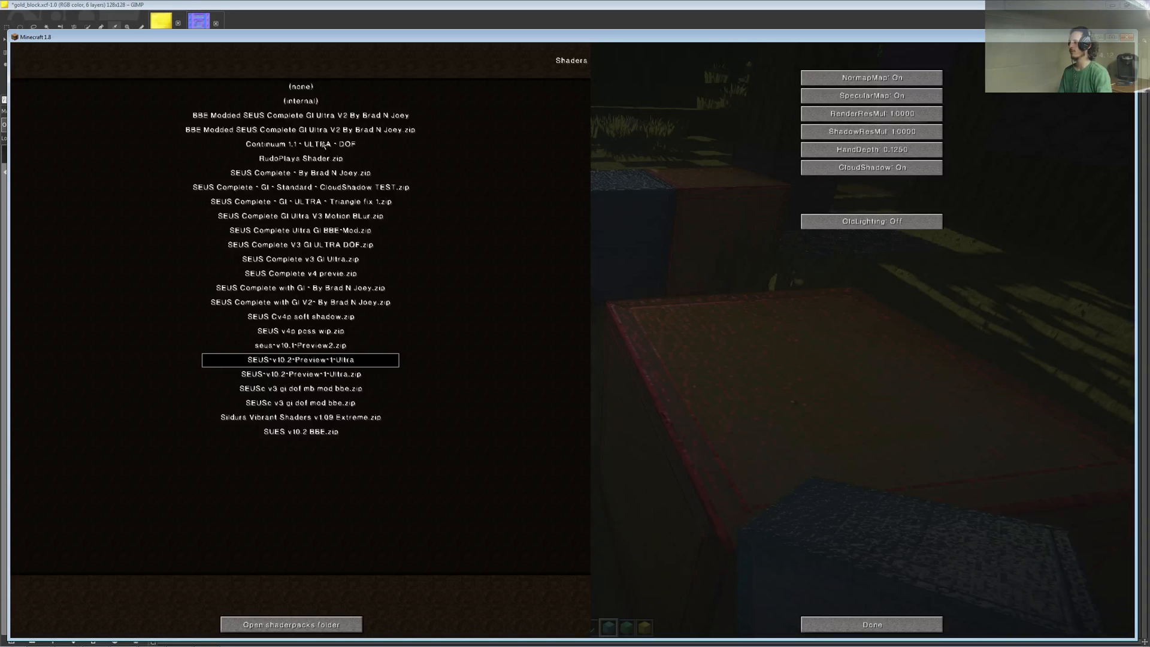
pyautogui.click(352, 148)
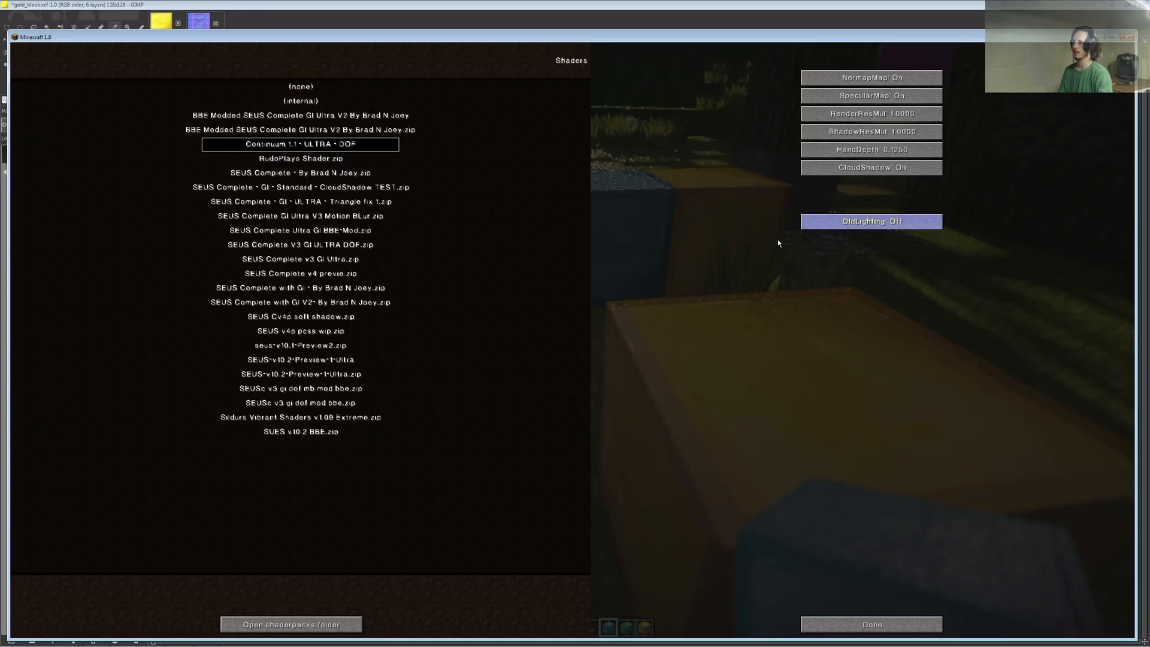
pyautogui.click(872, 625)
pyautogui.click(548, 301)
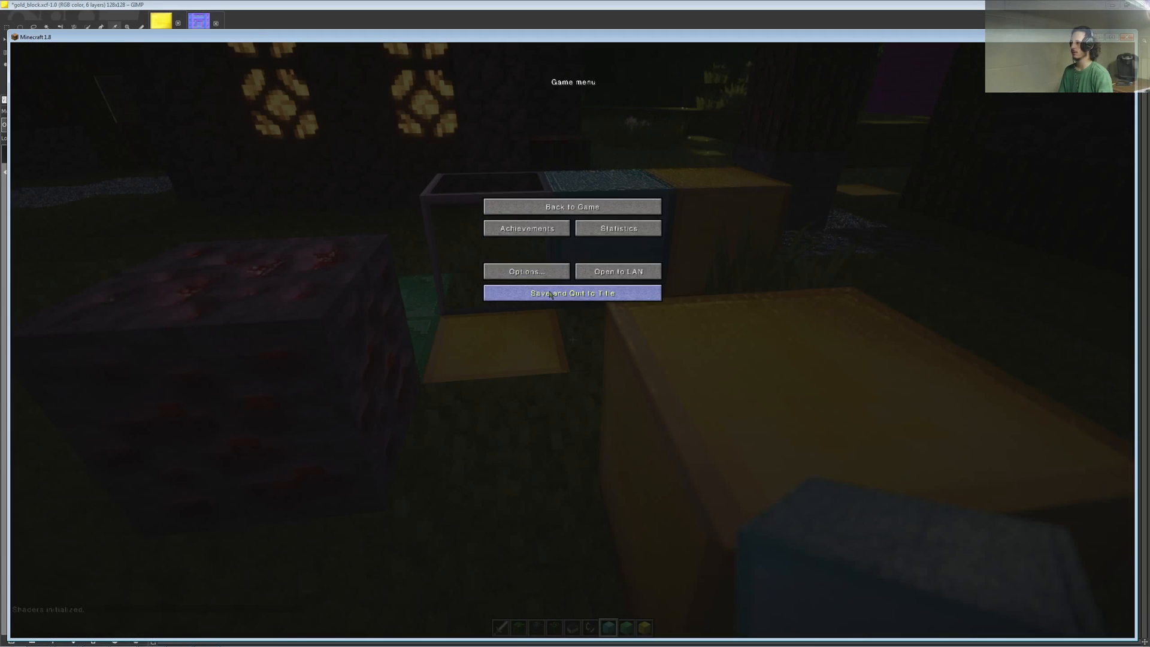
# - Return to the game world and examine the redstone ore and gold blocks under the Continuum shader
pyautogui.click(548, 207)
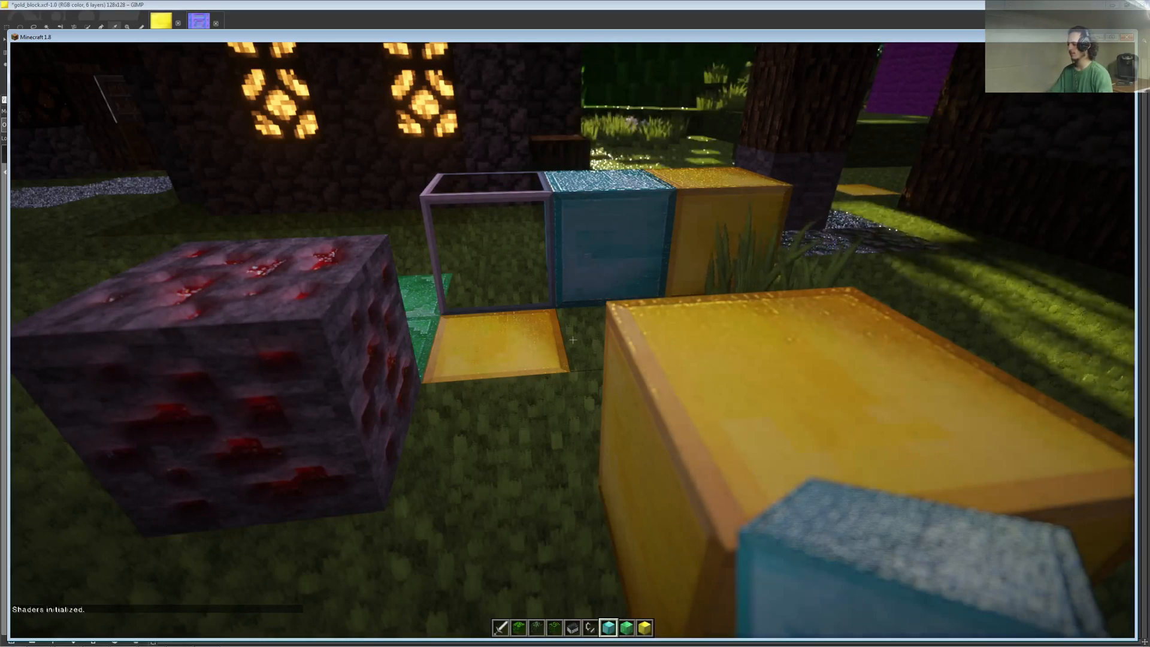
pyautogui.press('a')
pyautogui.press('w')
pyautogui.press('a')
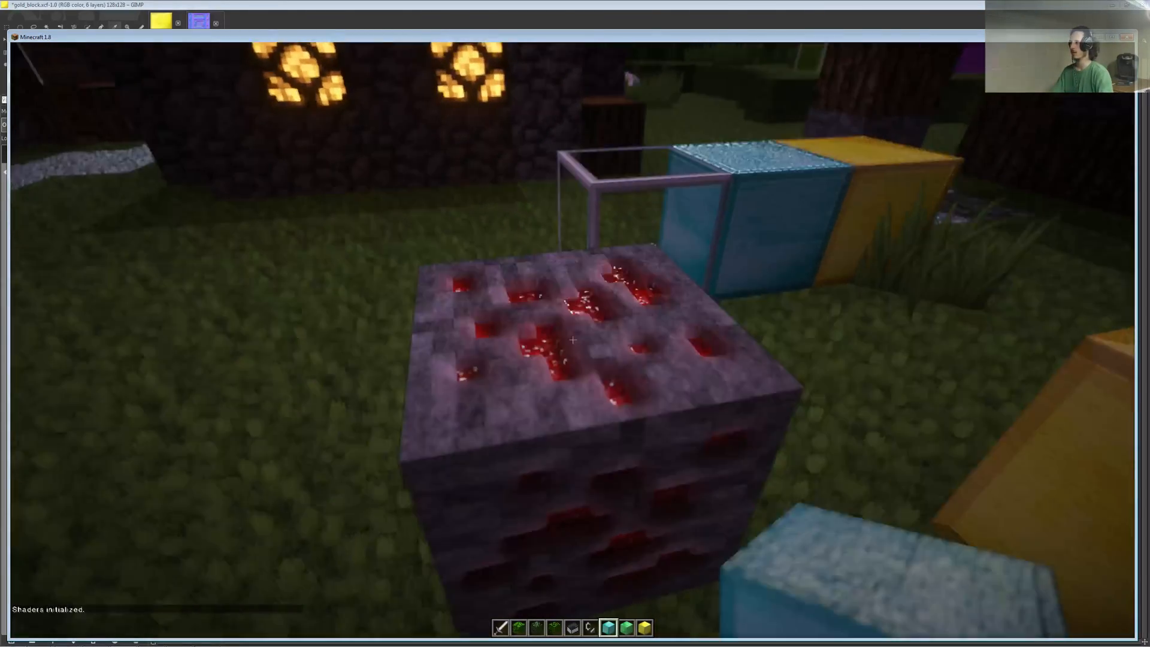
pyautogui.press('w')
pyautogui.press('w')
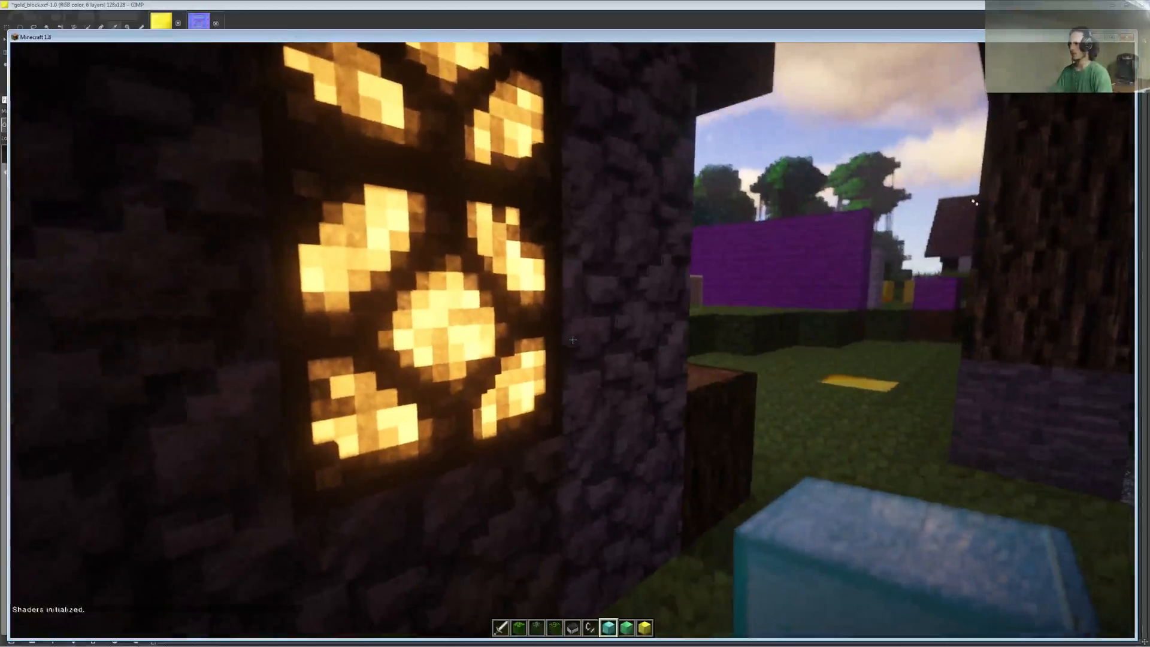
# - Walk past the lamps and cobblestone wall and around the houses to inspect the surrounding surfaces, and pause the game
pyautogui.press('d')
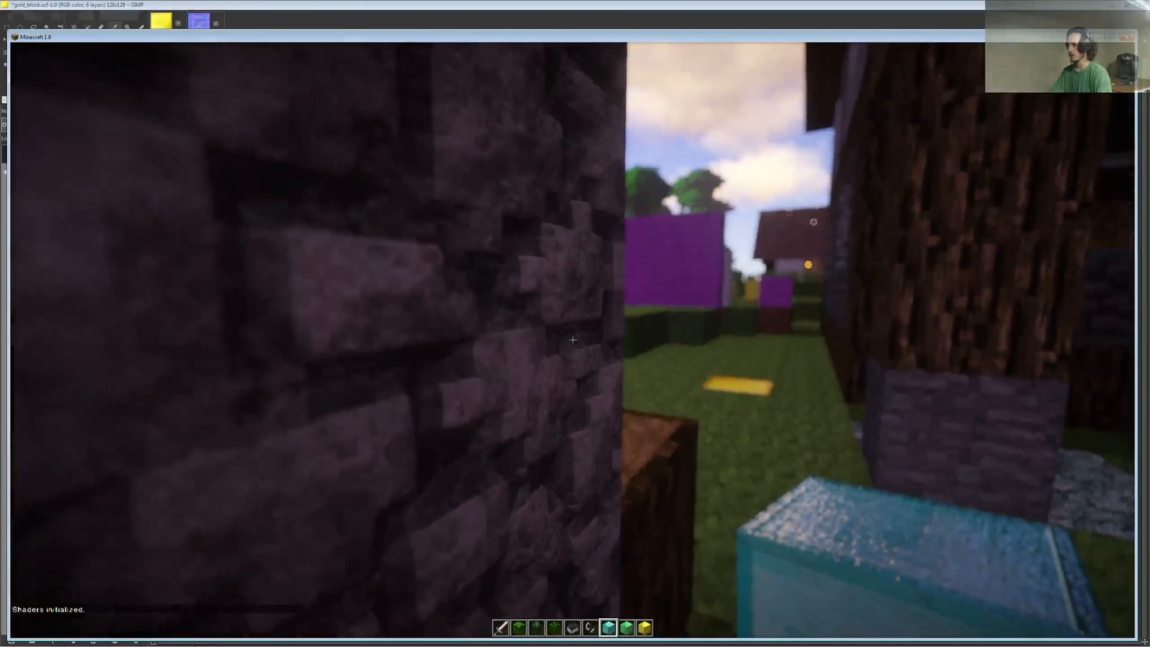
pyautogui.press('a')
pyautogui.press('d')
pyautogui.press('w')
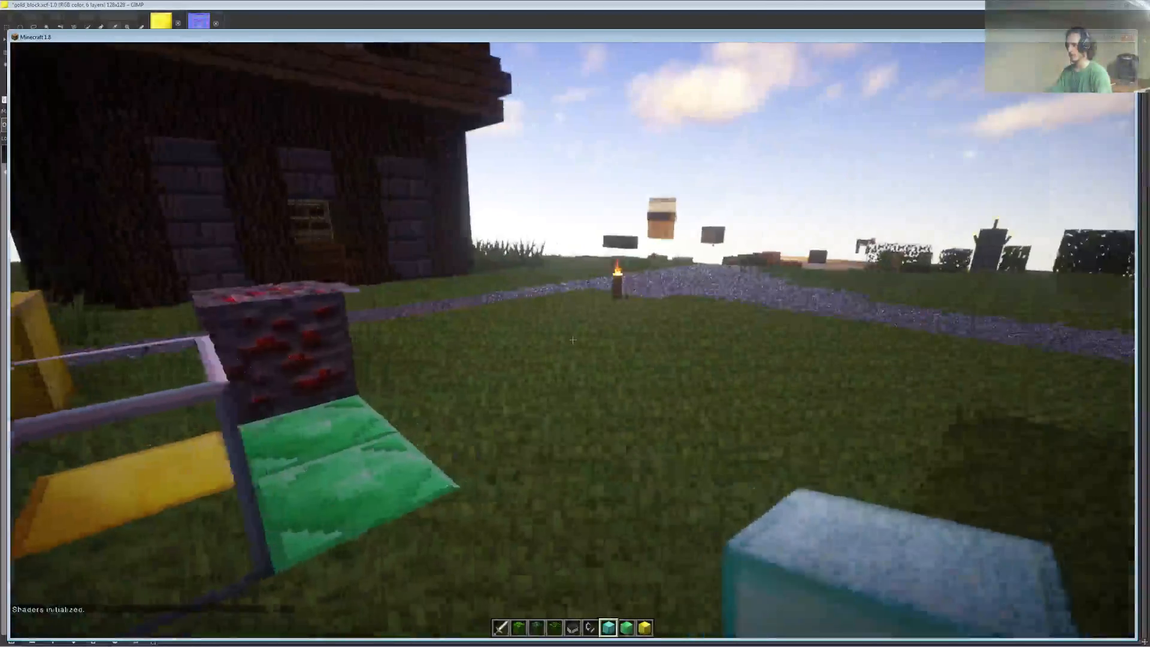
pyautogui.press('w')
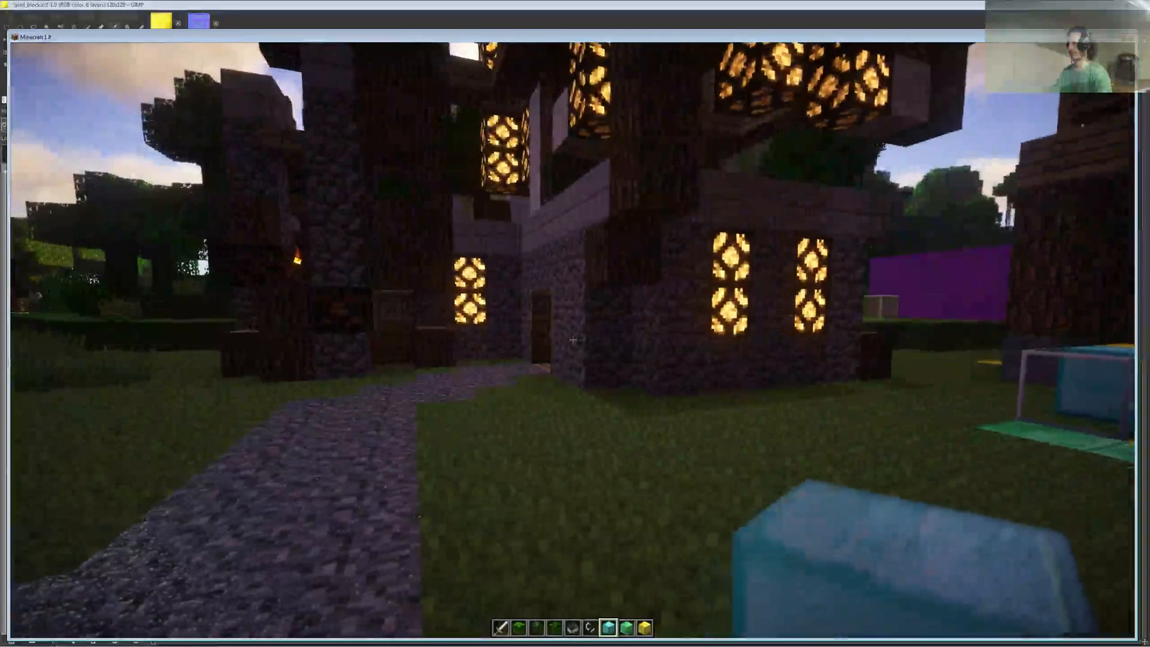
pyautogui.press('d')
pyautogui.press('w')
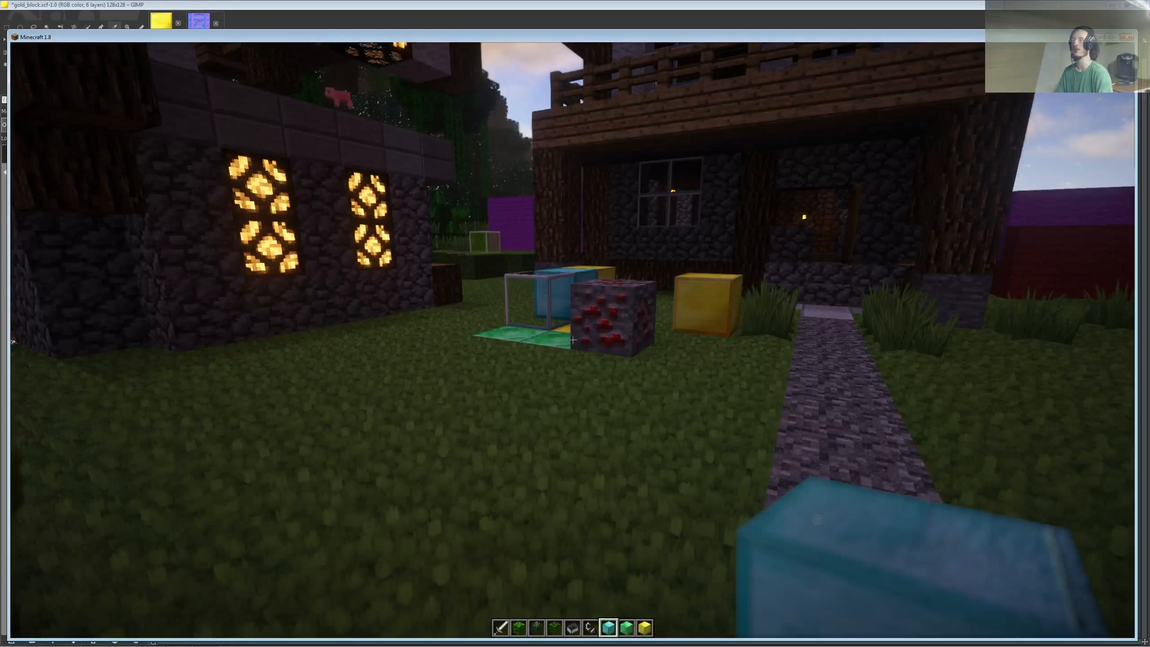
pyautogui.press('Escape')
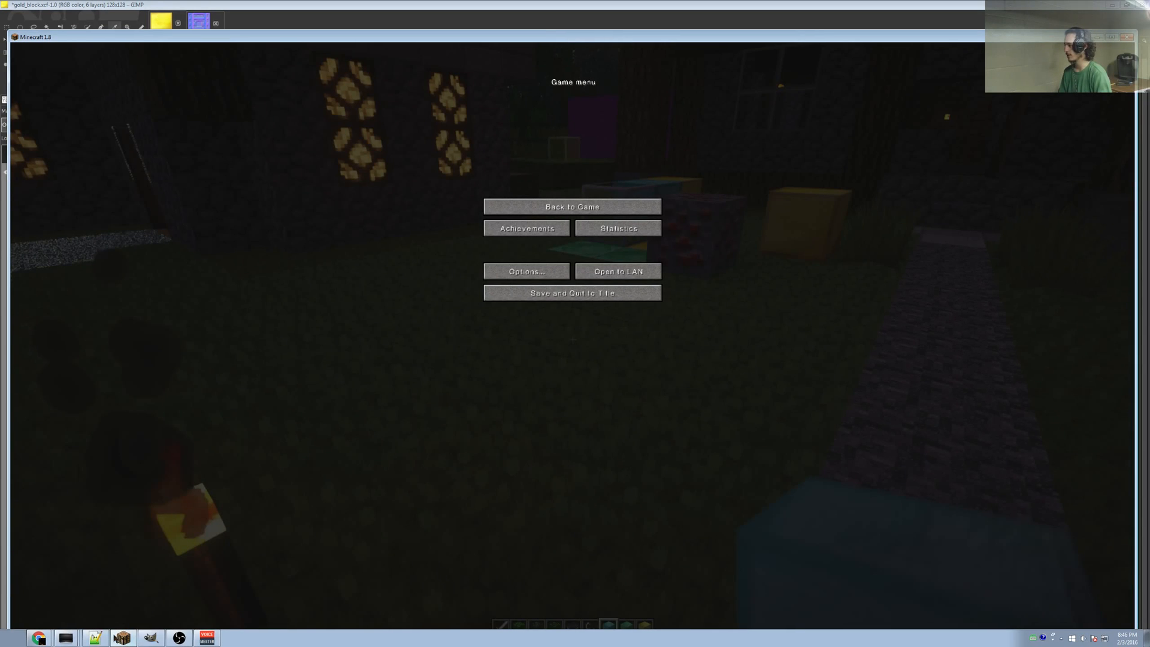
# - Switch to Notepad++ and examine the surface.mask.goldBlock condition in the Continuum 1.1 - ULTRA - DOF composite2.fsh file
pyautogui.click(103, 637)
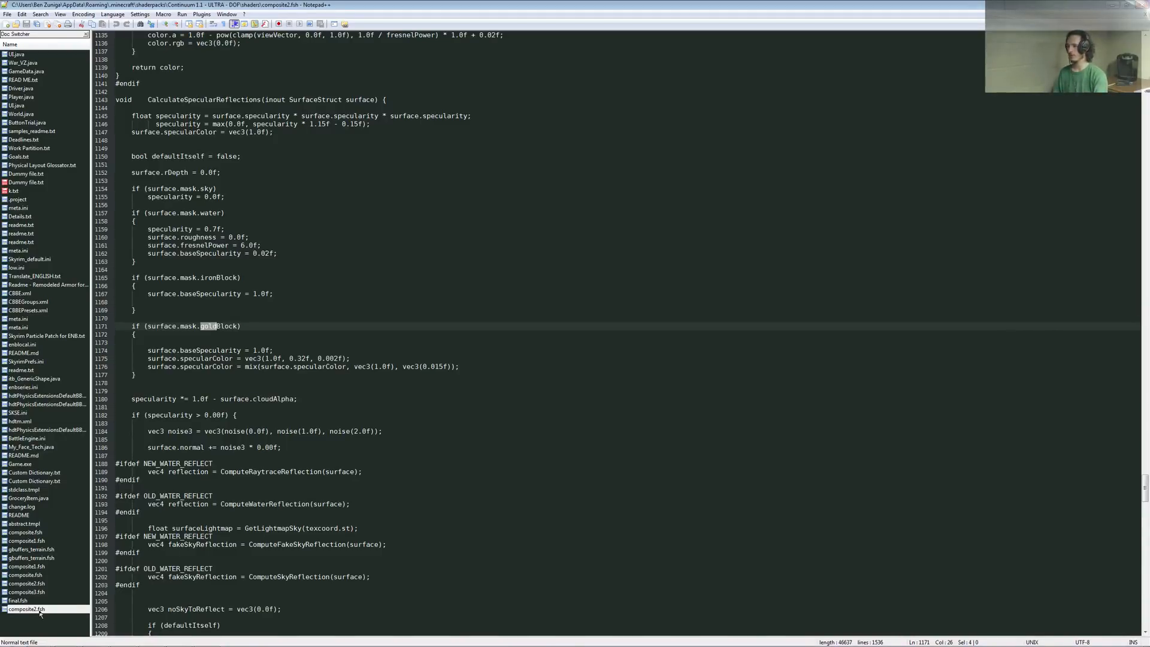
pyautogui.hotkey('ctrl', 'f')
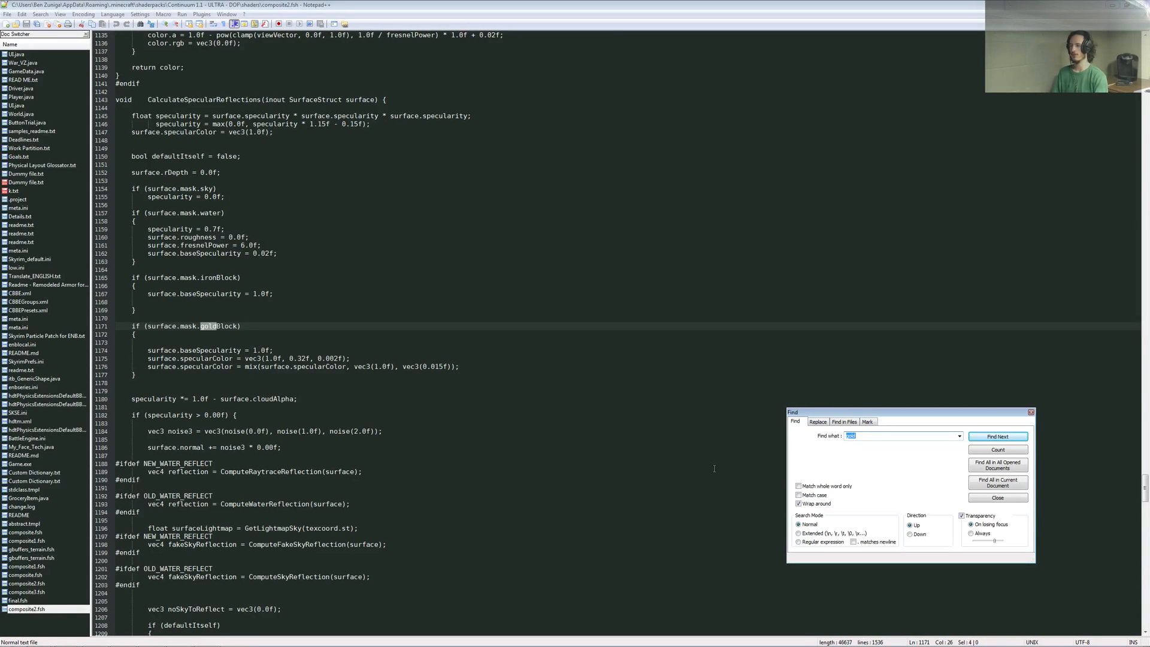
pyautogui.press('Escape')
pyautogui.click(248, 369)
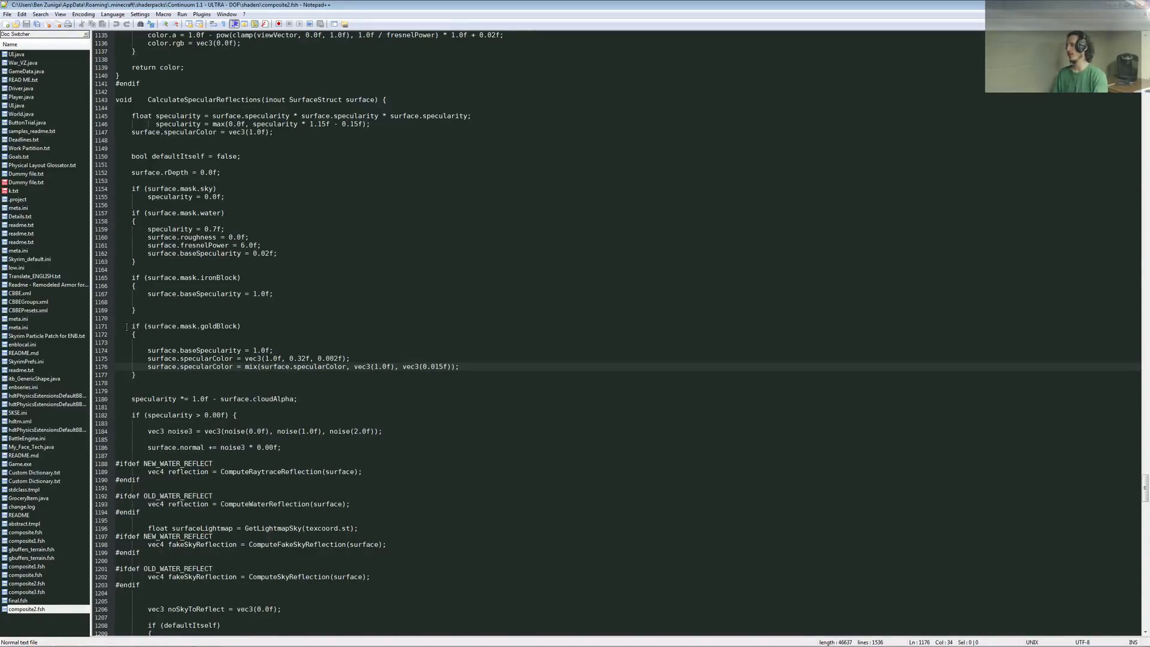
pyautogui.moveTo(126, 326); pyautogui.dragTo(239, 326)
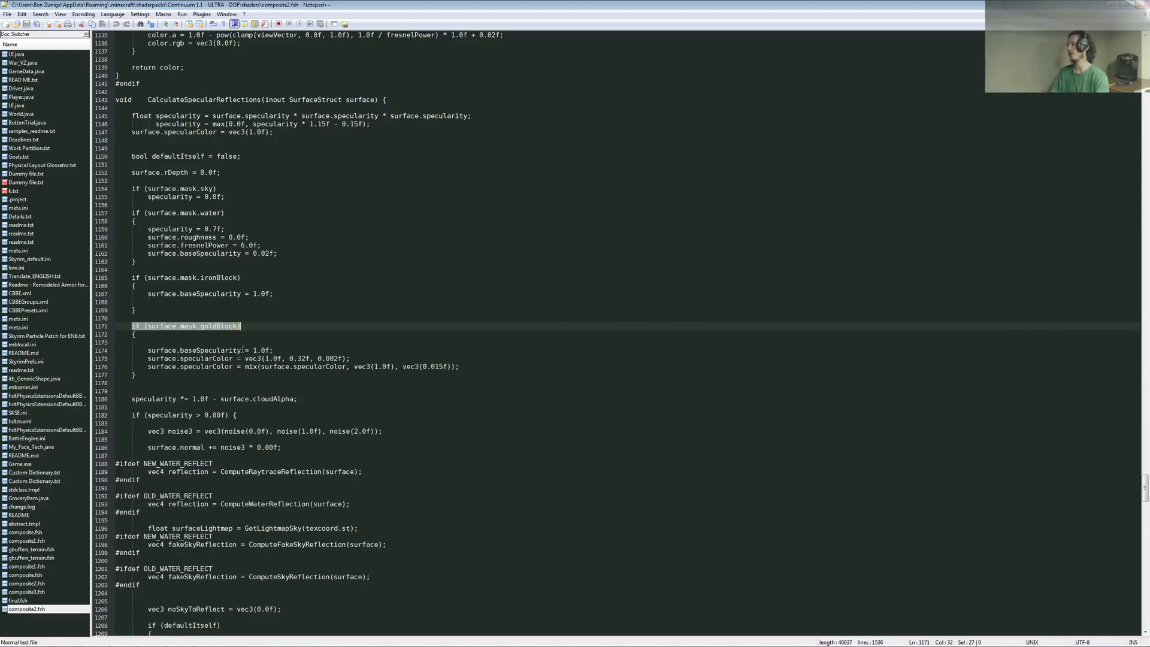
pyautogui.click(202, 344)
pyautogui.click(210, 335)
pyautogui.click(218, 328)
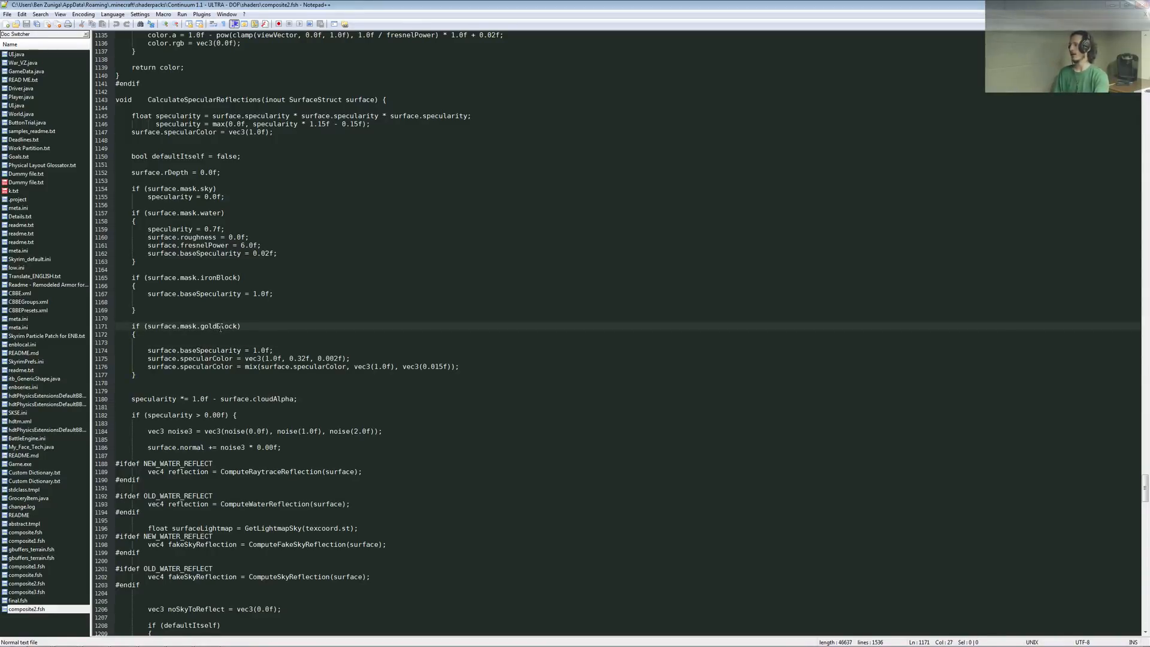
pyautogui.doubleClick(219, 327)
# - Review the gold block's baseSpecularity and specularColor lines, and open the SEUS-v10.2-Preview-1-Ultra version of composite2.fsh for comparison
pyautogui.click(192, 351)
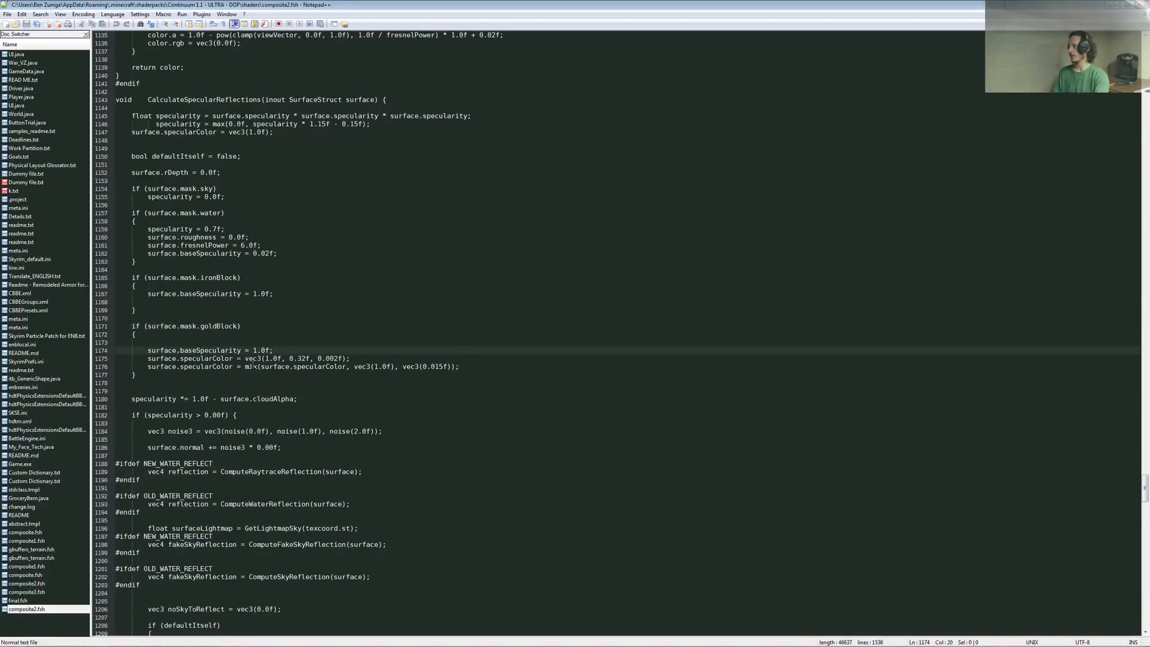
pyautogui.doubleClick(229, 350)
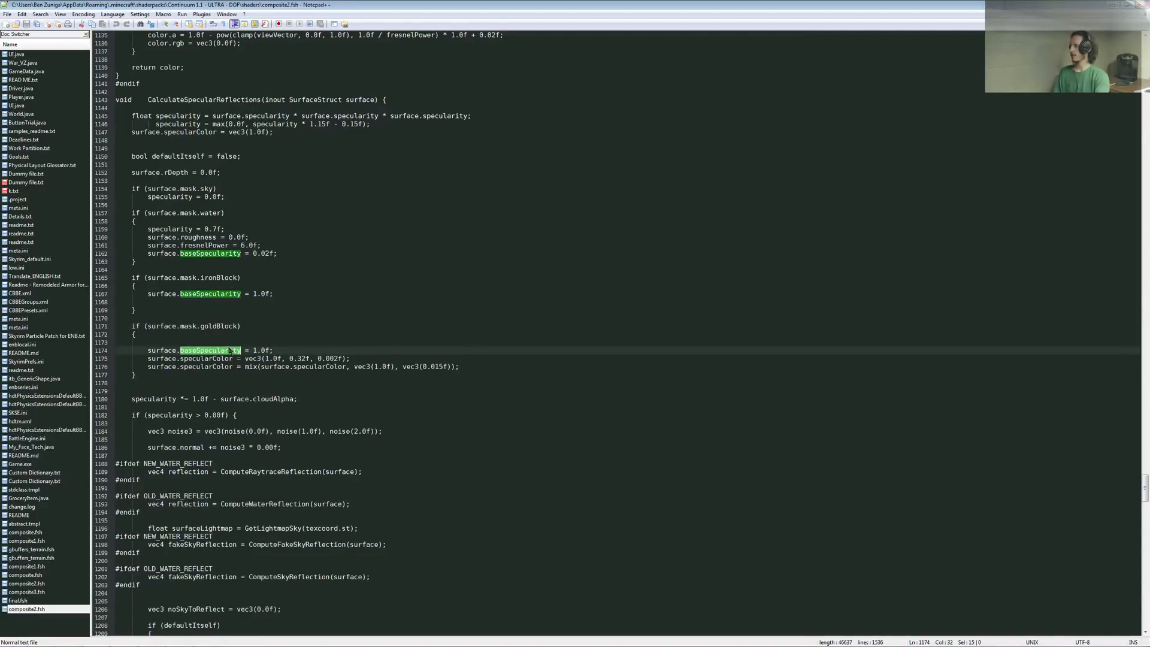
pyautogui.click(258, 350)
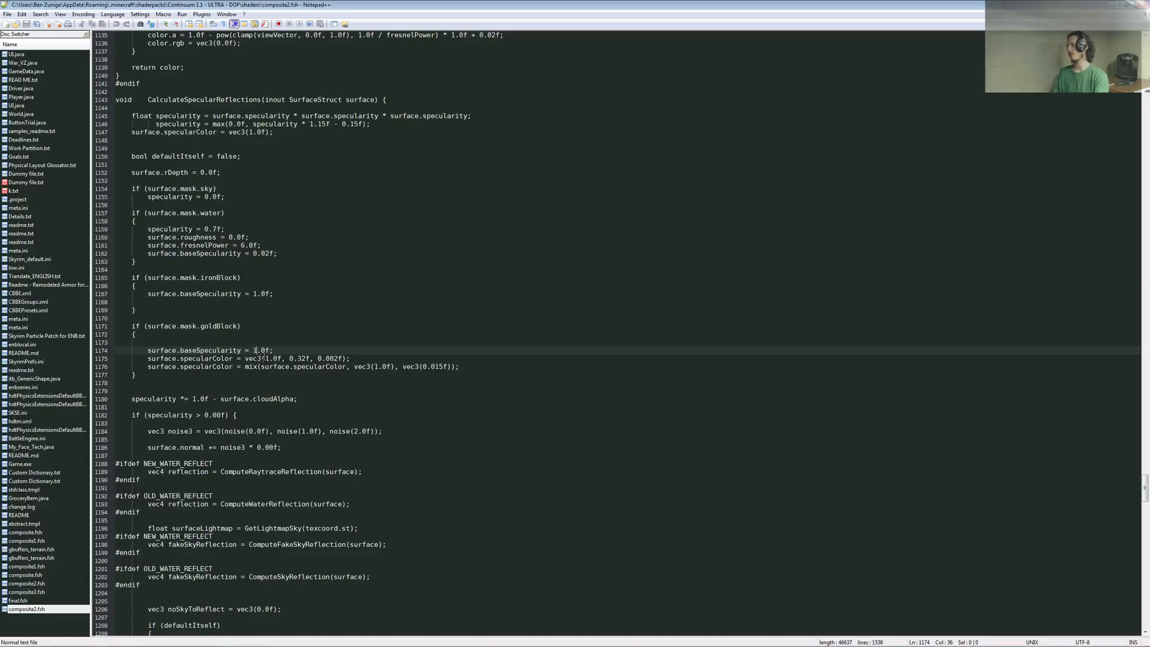
pyautogui.click(333, 358)
pyautogui.press('Up')
pyautogui.click(334, 357)
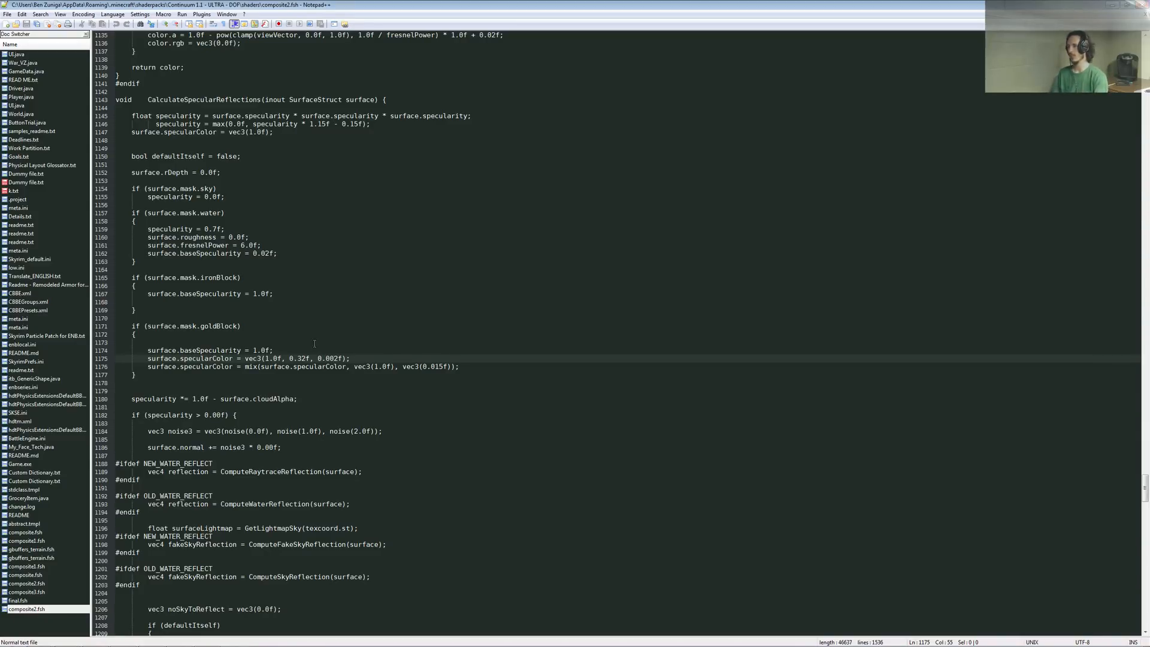
pyautogui.click(271, 358)
pyautogui.click(42, 584)
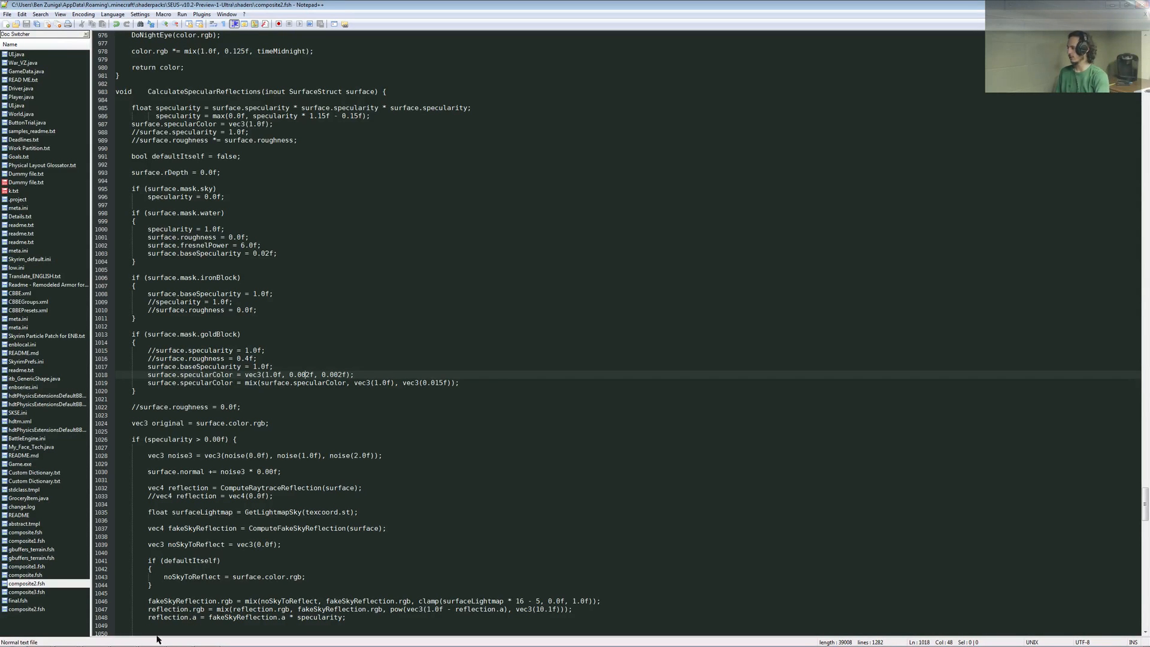
# - Switch to Minecraft, change the shader pack to SEUS-v10.2-Preview-1-Ultra, and return to the game world to approach the gold block
pyautogui.click(123, 638)
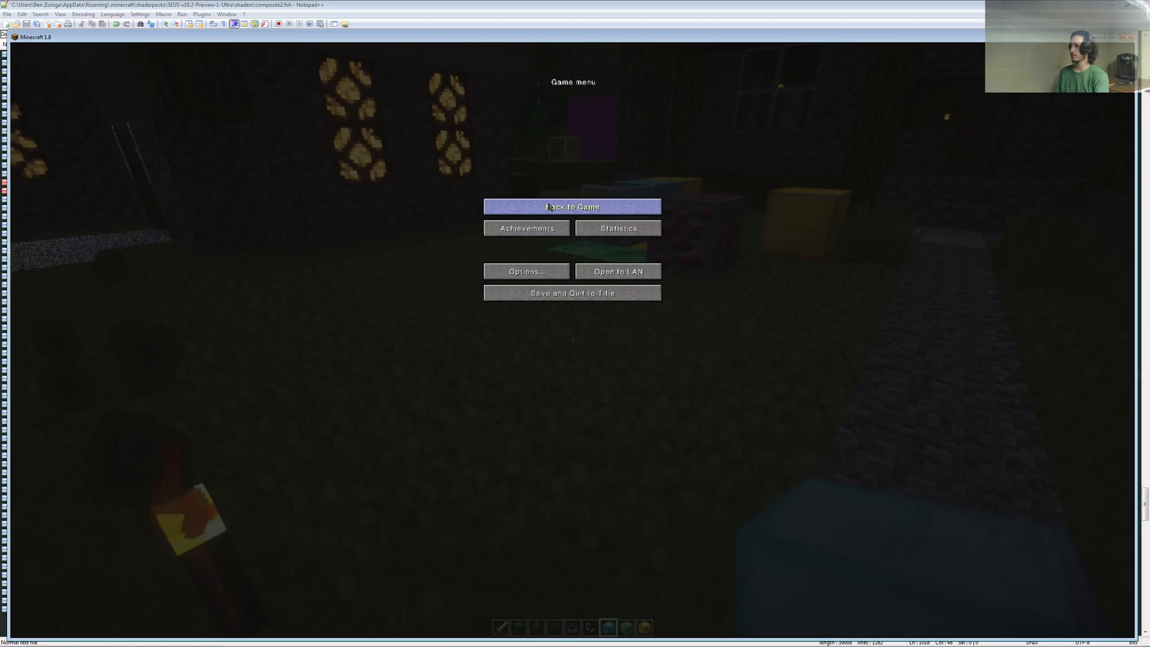
pyautogui.click(519, 267)
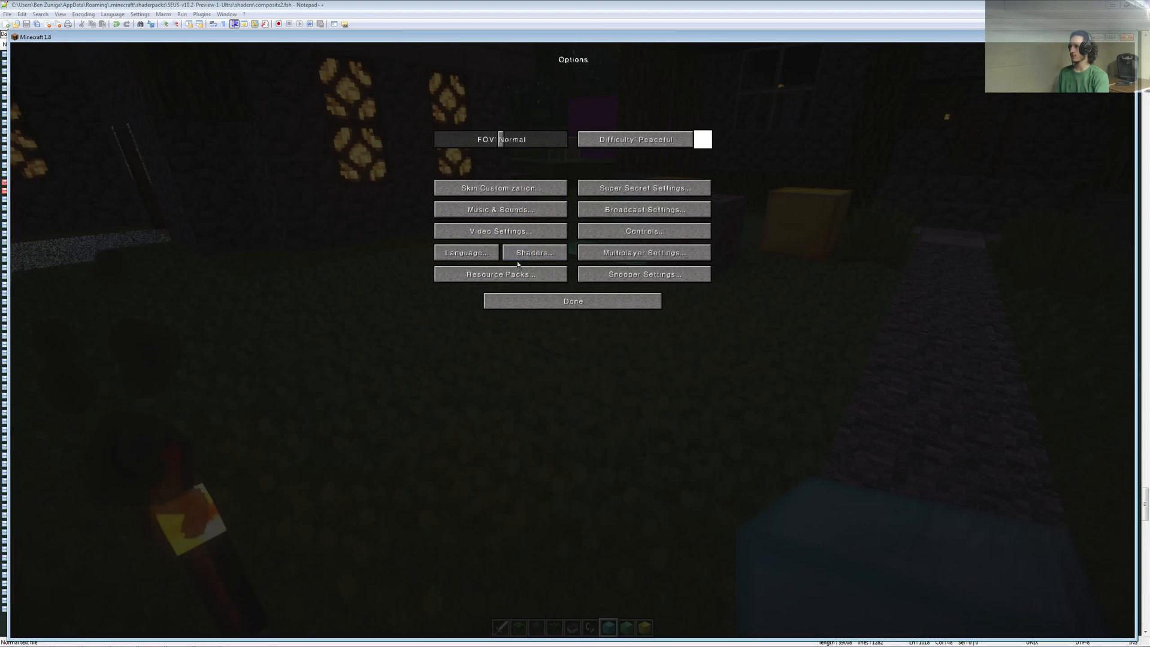
pyautogui.click(518, 257)
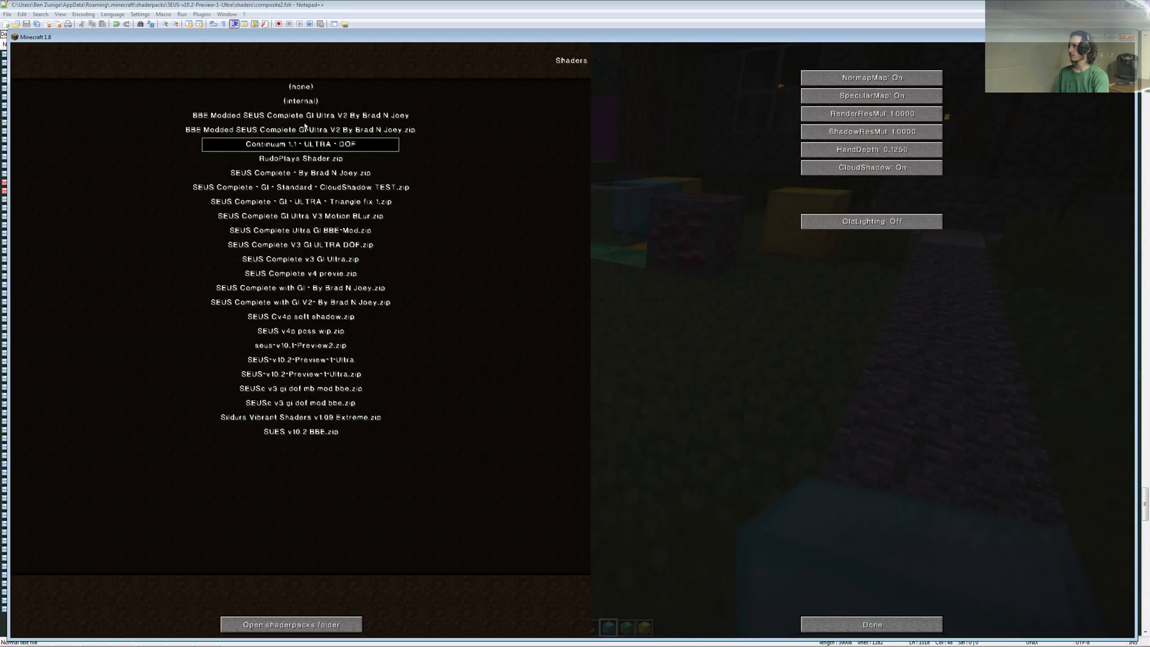
pyautogui.click(319, 361)
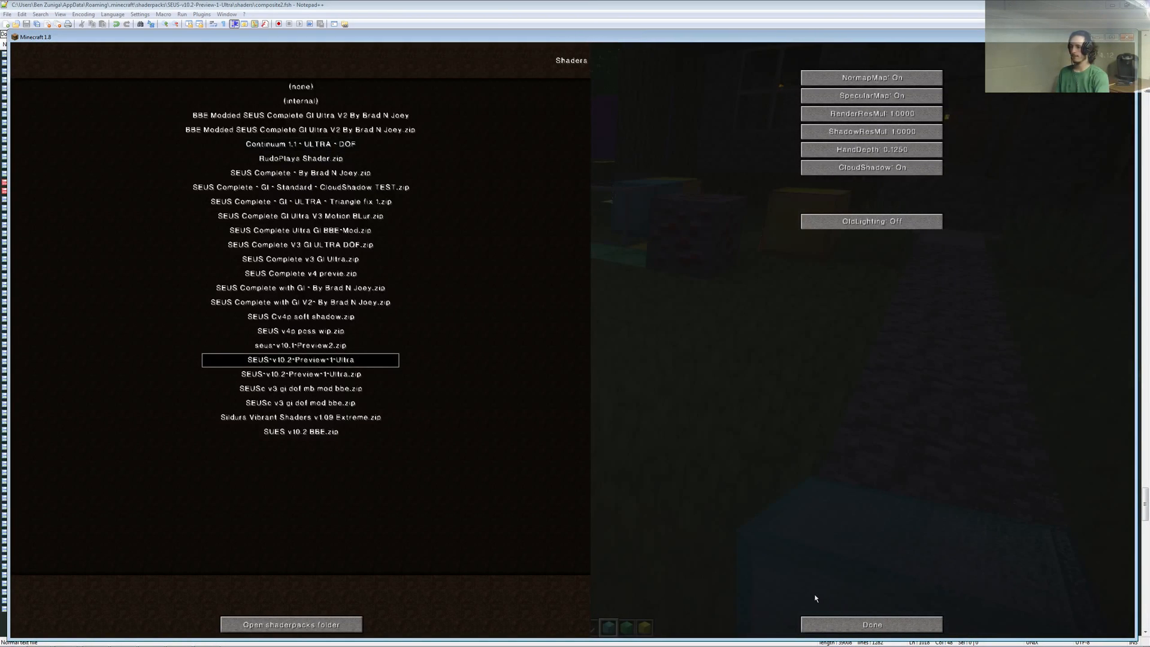
pyautogui.click(826, 624)
pyautogui.click(593, 301)
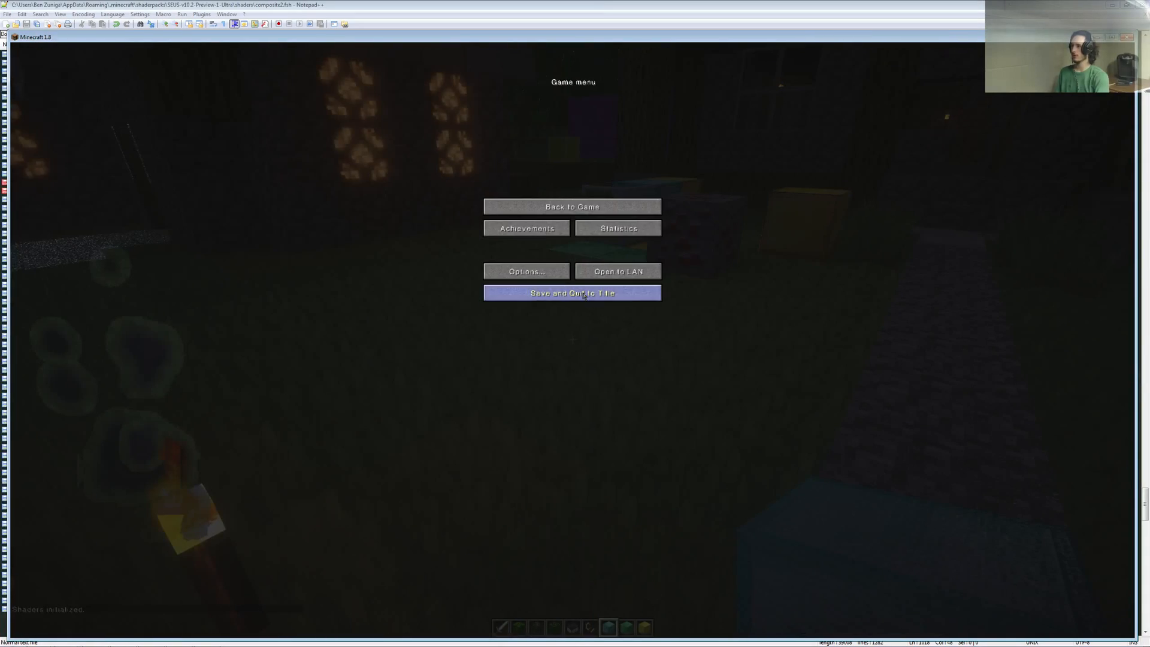
pyautogui.click(570, 198)
pyautogui.press('w')
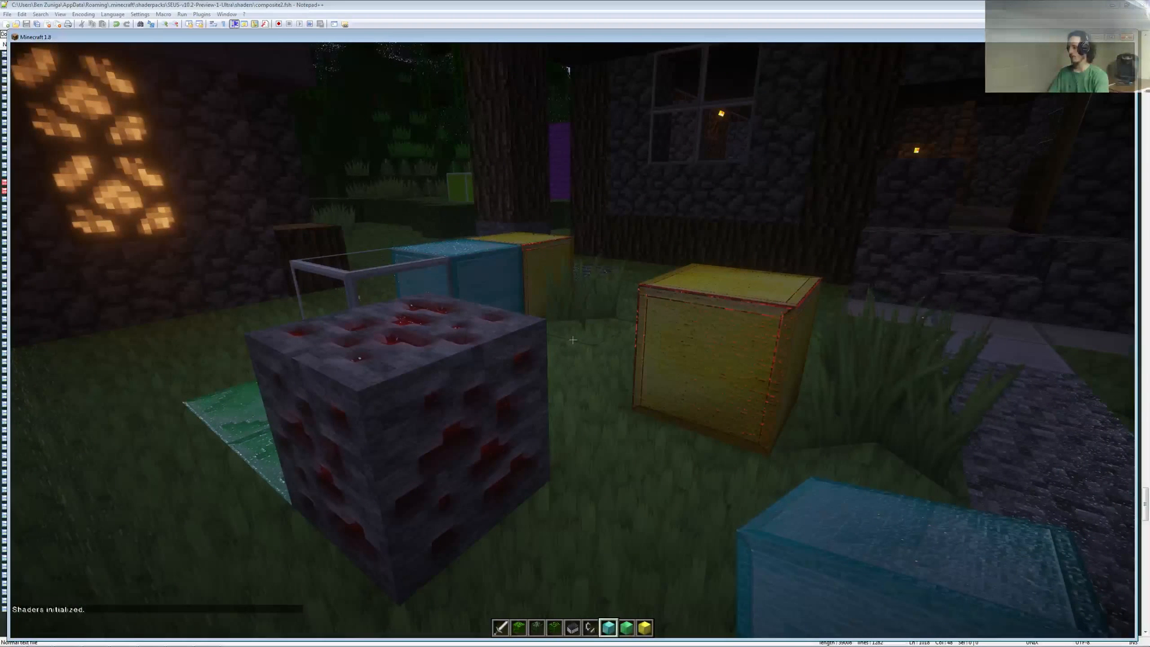
# - Pause the game and open the list of shader packs
pyautogui.press('Escape')
pyautogui.click(529, 273)
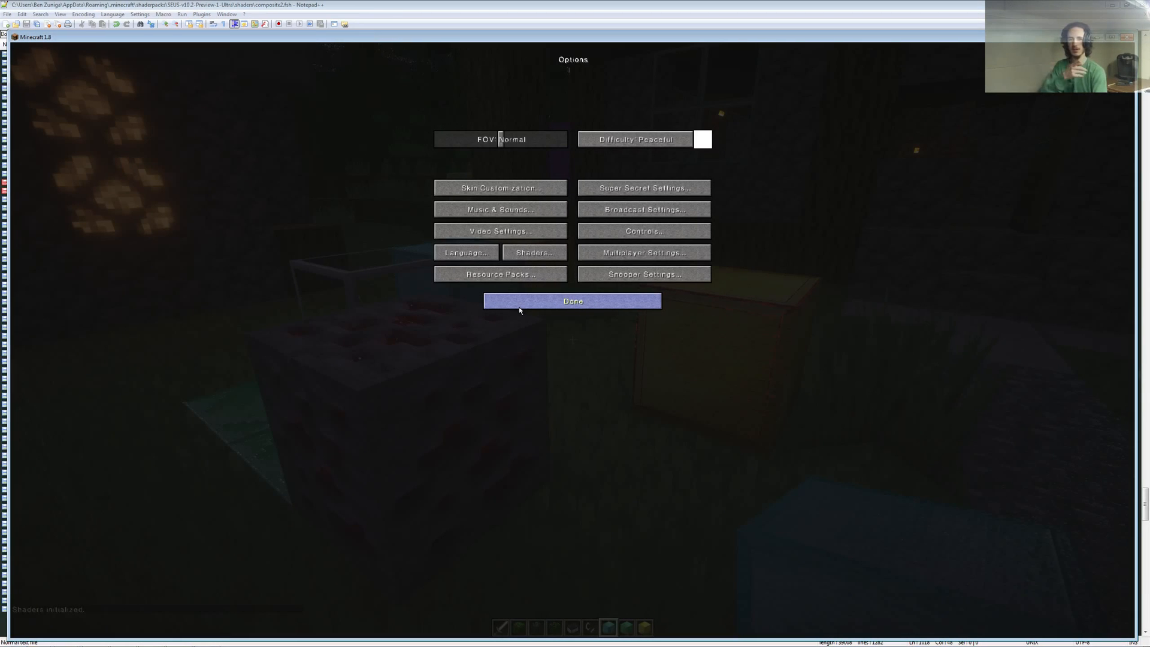
pyautogui.click(518, 254)
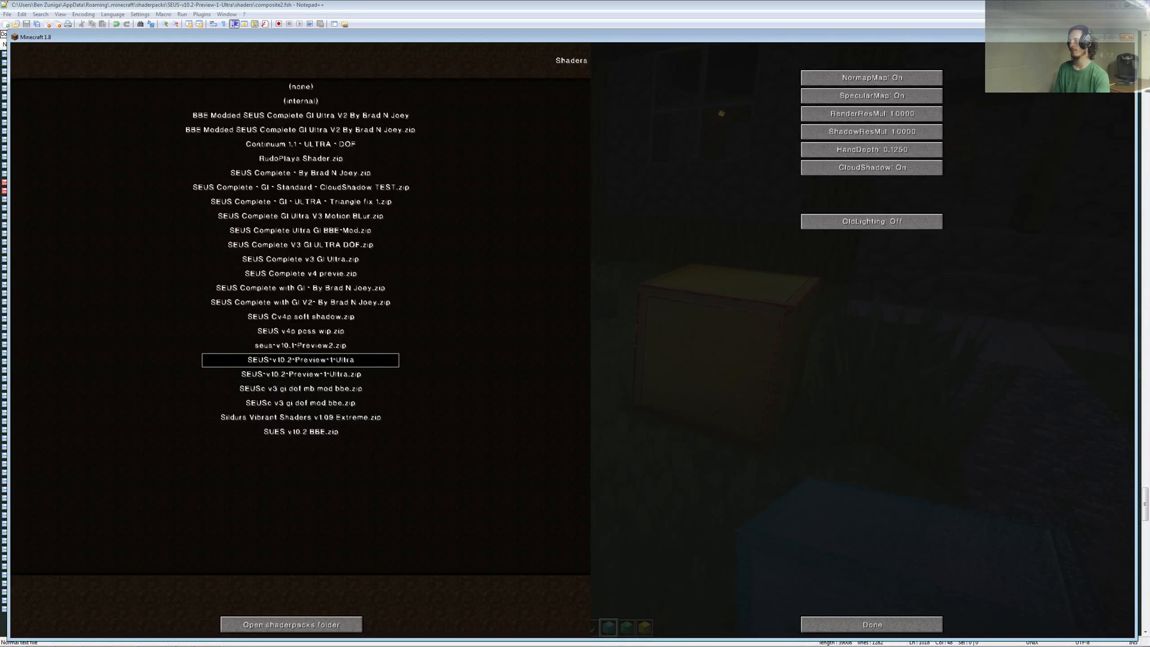
# - Switch to Notepad++, set the second component of the gold block's specularColor to 0.32f in the SEUS composite2.fsh, and save the file
pyautogui.click(95, 638)
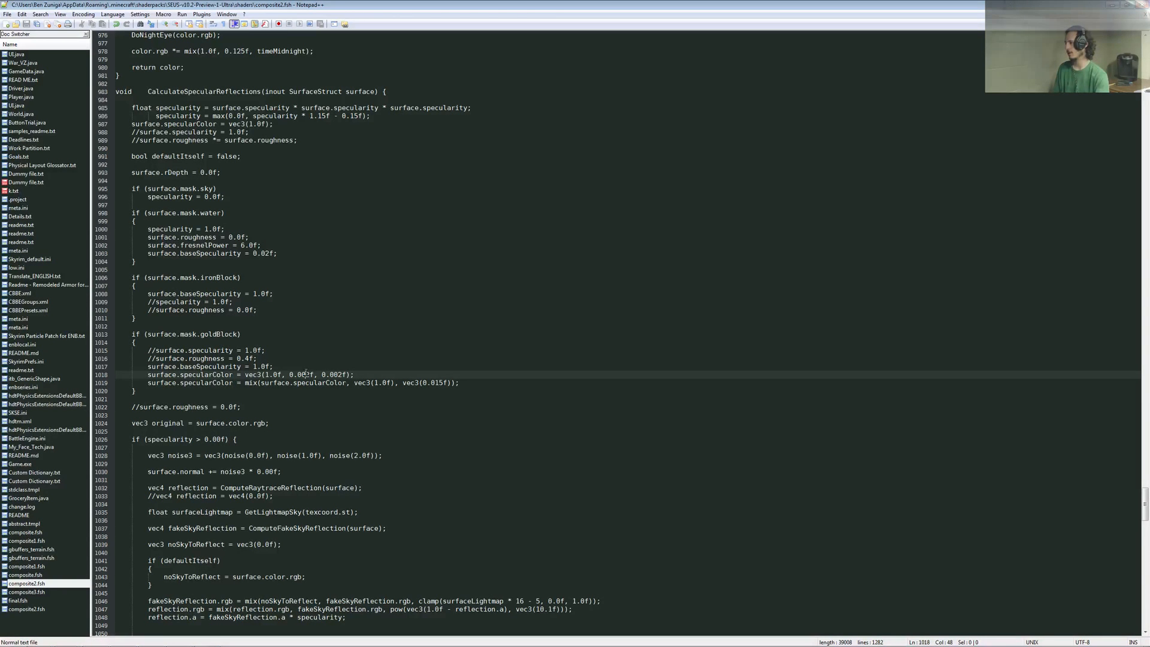
pyautogui.moveTo(306, 374); pyautogui.dragTo(297, 375)
pyautogui.write('3')
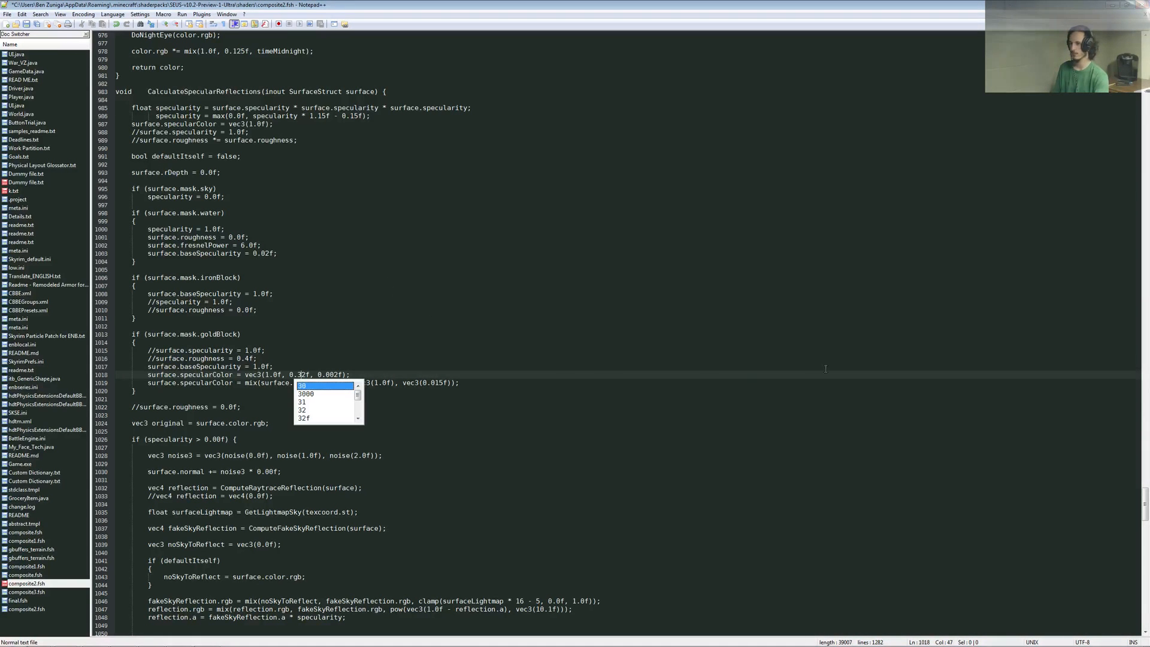
pyautogui.click(26, 24)
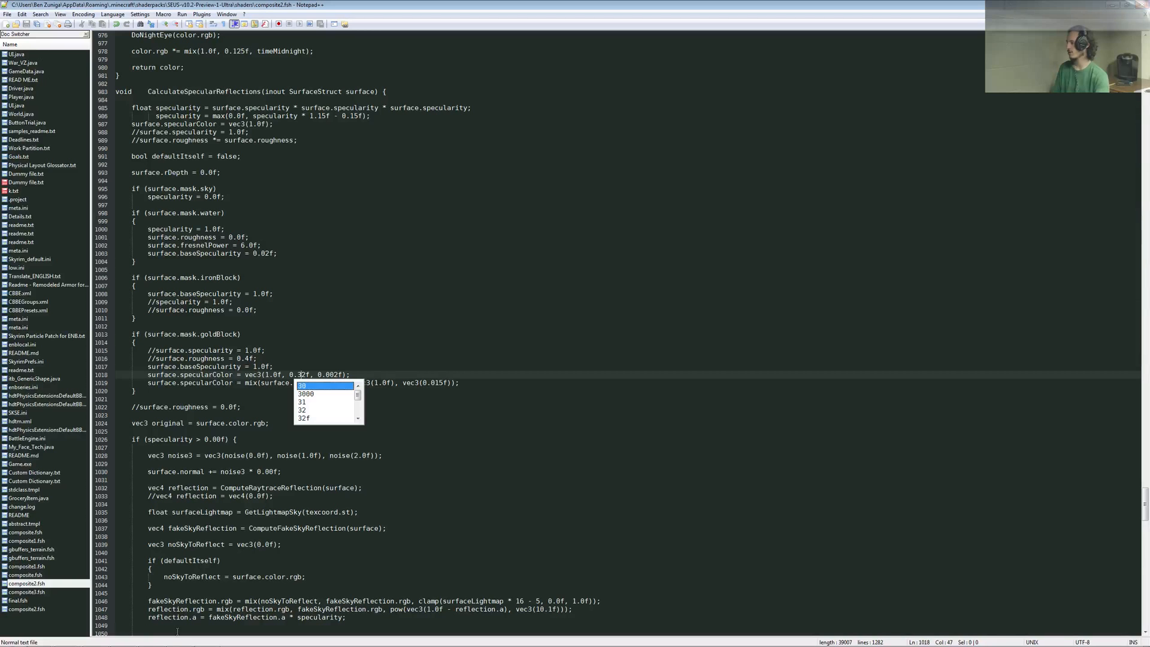
# - Switch to Minecraft, reload the SEUS-v10.2-Preview-1-Ultra shader pack, and return to the game world
pyautogui.moveTo(165, 639)
pyautogui.click(126, 639)
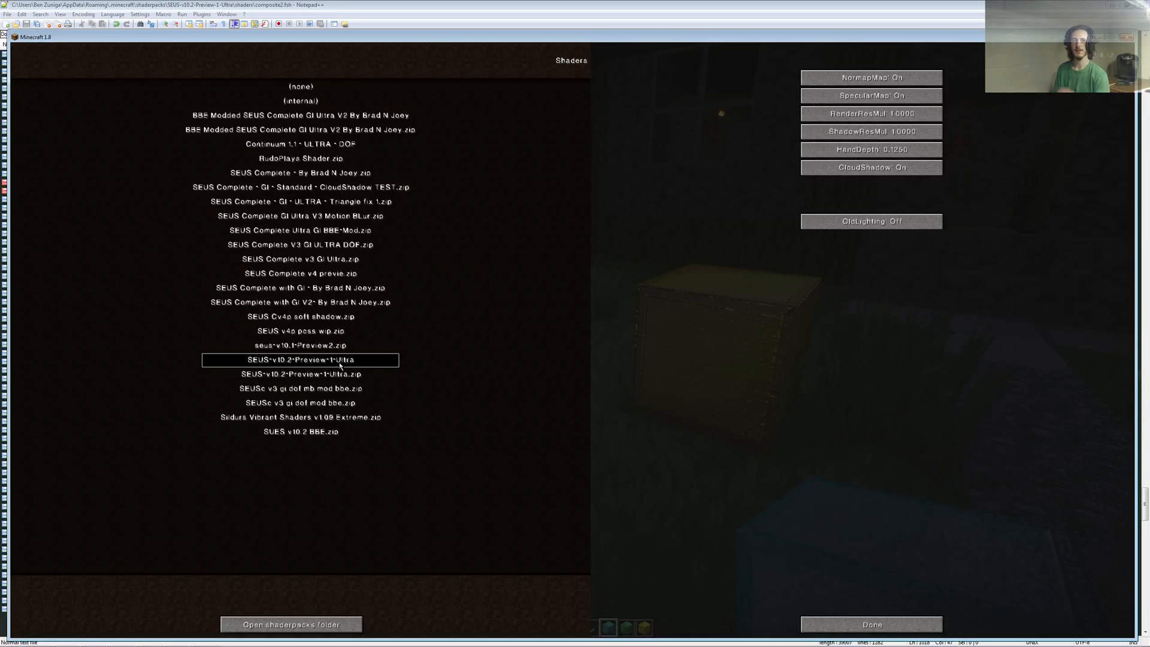
pyautogui.click(847, 623)
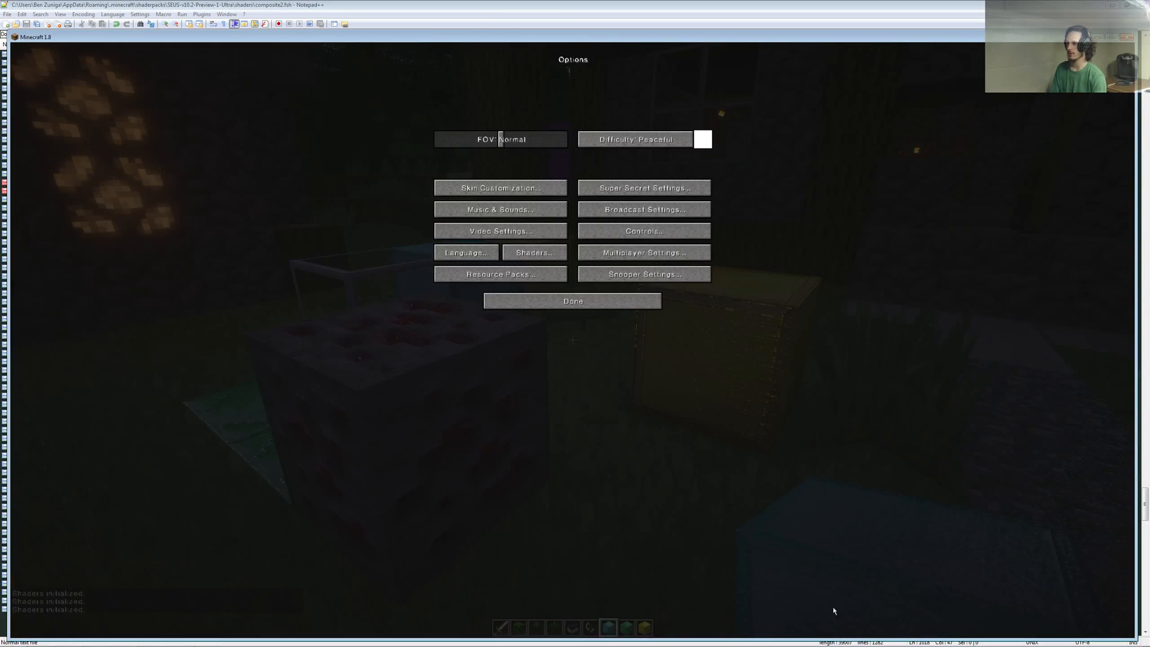
pyautogui.click(576, 301)
pyautogui.click(578, 206)
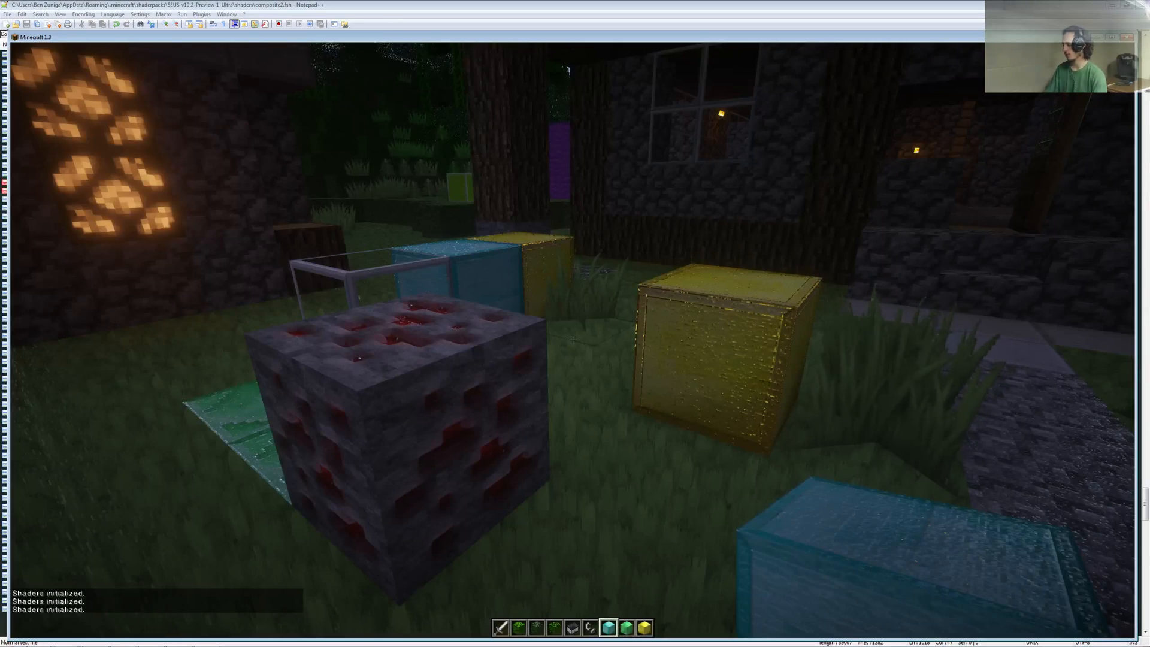
# - Move around the freestanding gold block to examine its reflections with the edited specular color, and pause the game
pyautogui.press('d')
pyautogui.press('w')
pyautogui.press('d')
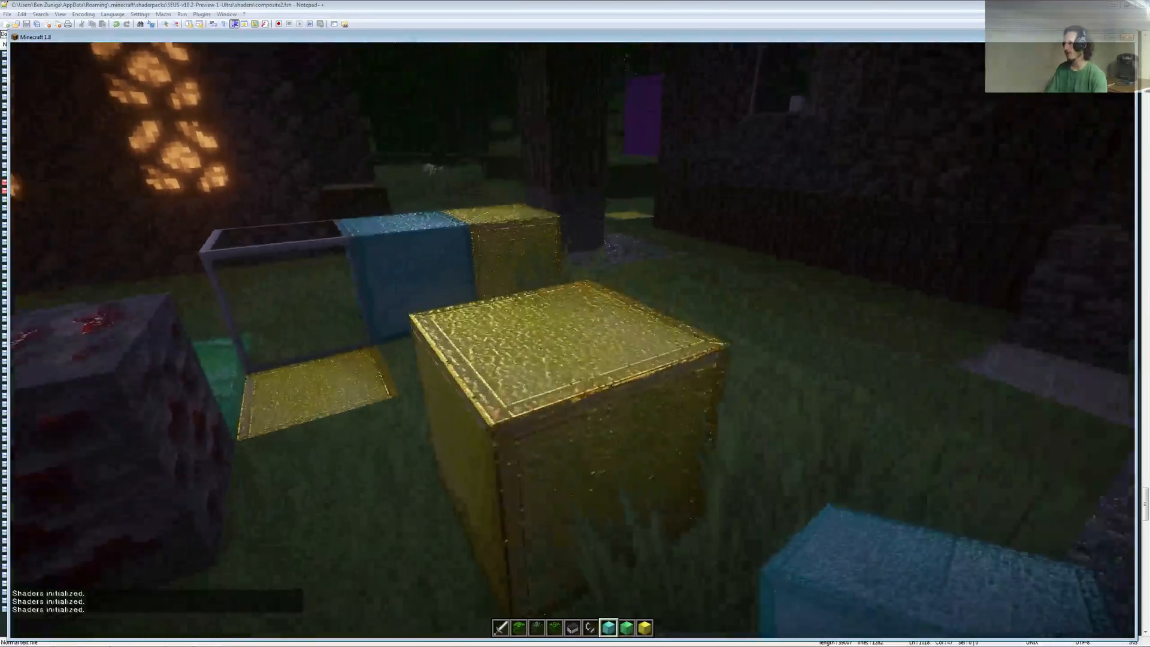
pyautogui.press('a')
pyautogui.press('d')
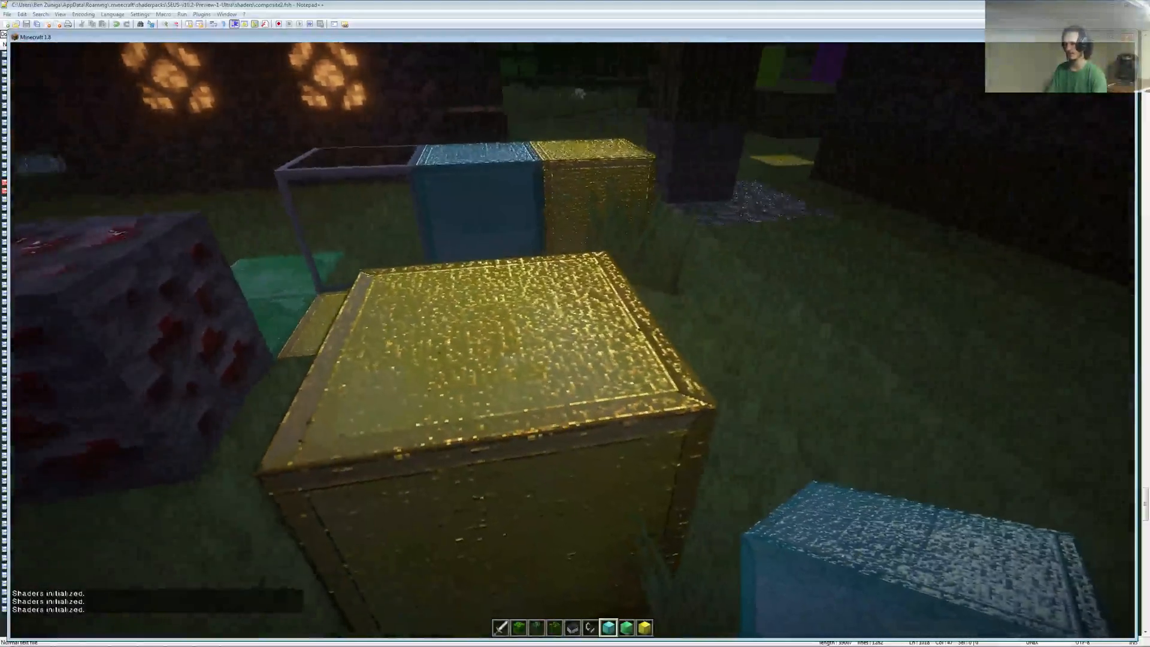
pyautogui.press('a')
pyautogui.press('Escape')
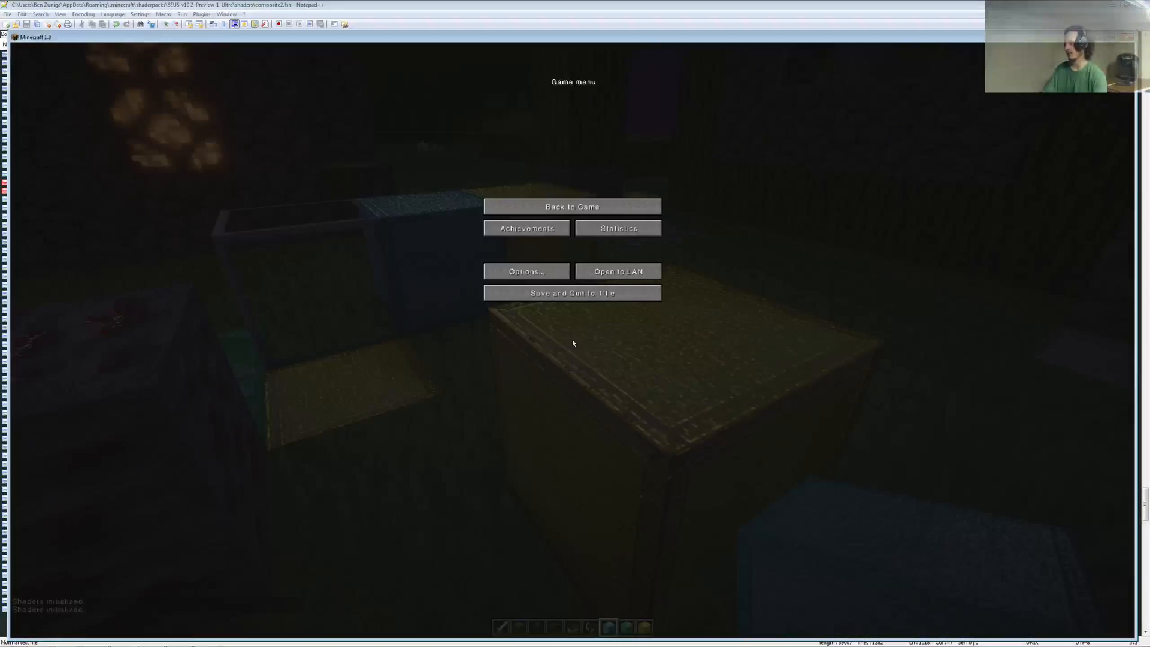
# - Open the shader pack list from the paused game, load Continuum 1.1 - ULTRA - DOF, and return to the game menu
pyautogui.click(530, 272)
pyautogui.click(530, 257)
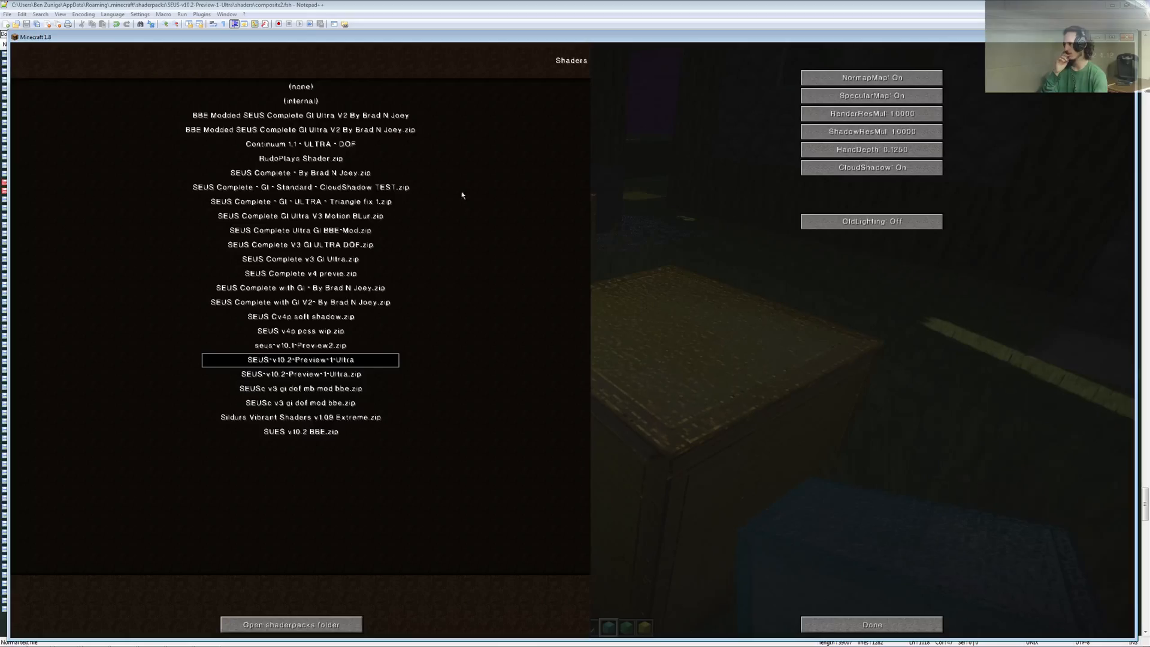
pyautogui.click(316, 146)
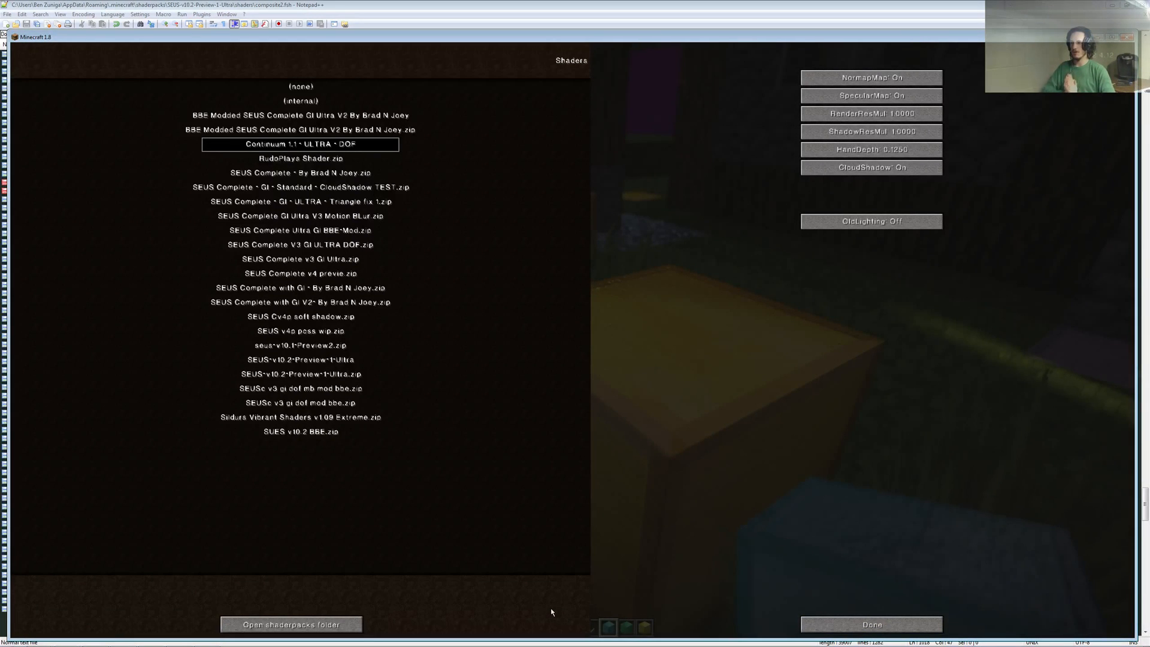
pyautogui.click(864, 623)
pyautogui.click(592, 305)
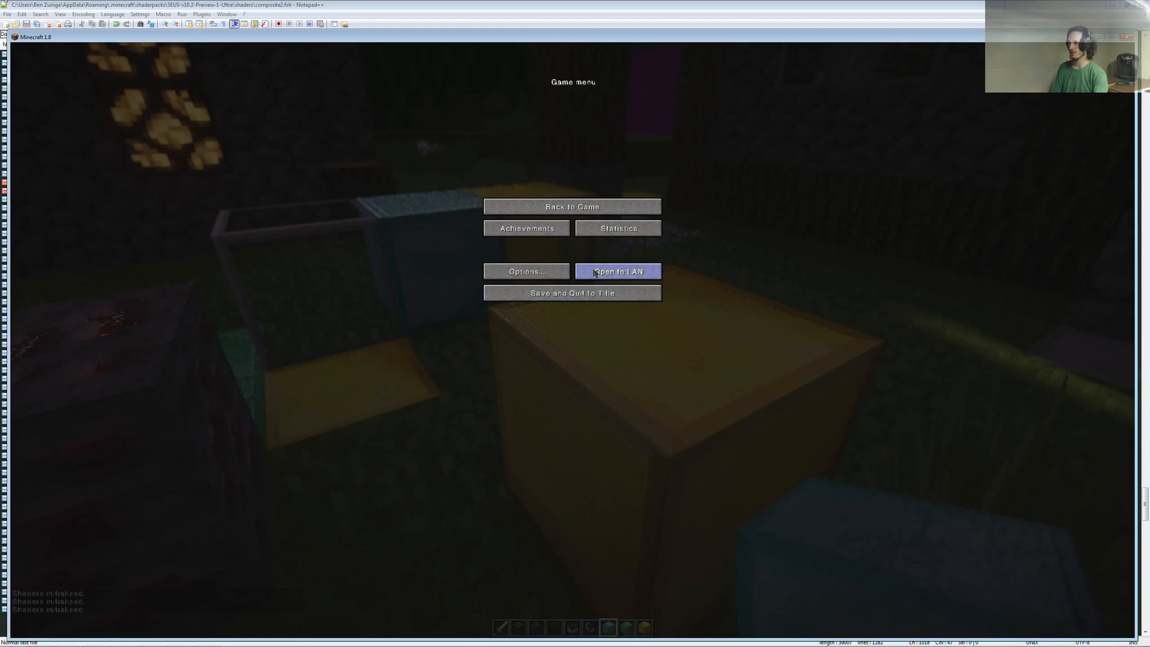
# - Save the world and quit to the title screen, and switch to Notepad++ with the SEUS composite2.fsh code
pyautogui.click(590, 299)
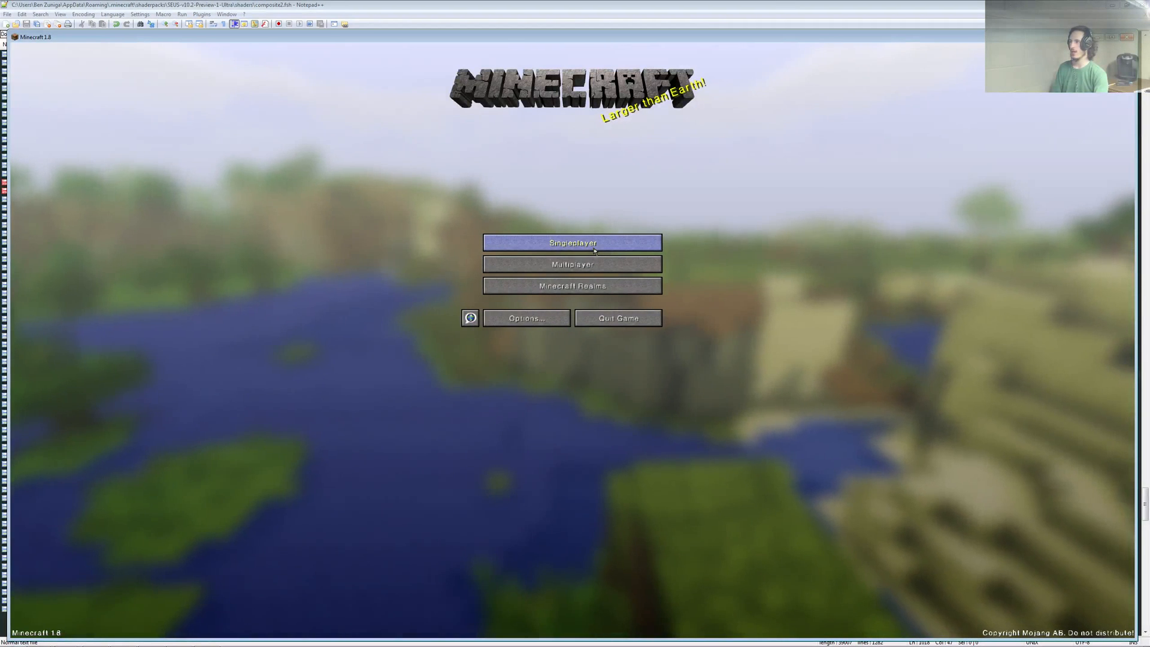
pyautogui.hotkey('alt', 'Tab')
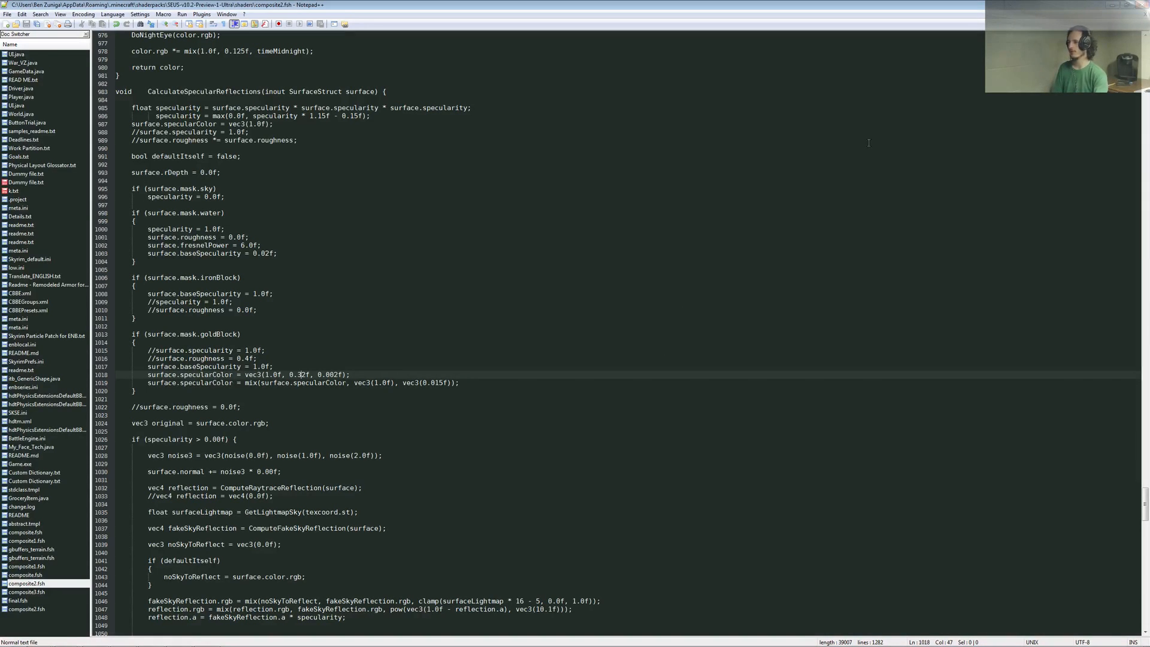
pyautogui.moveTo(120, 641)
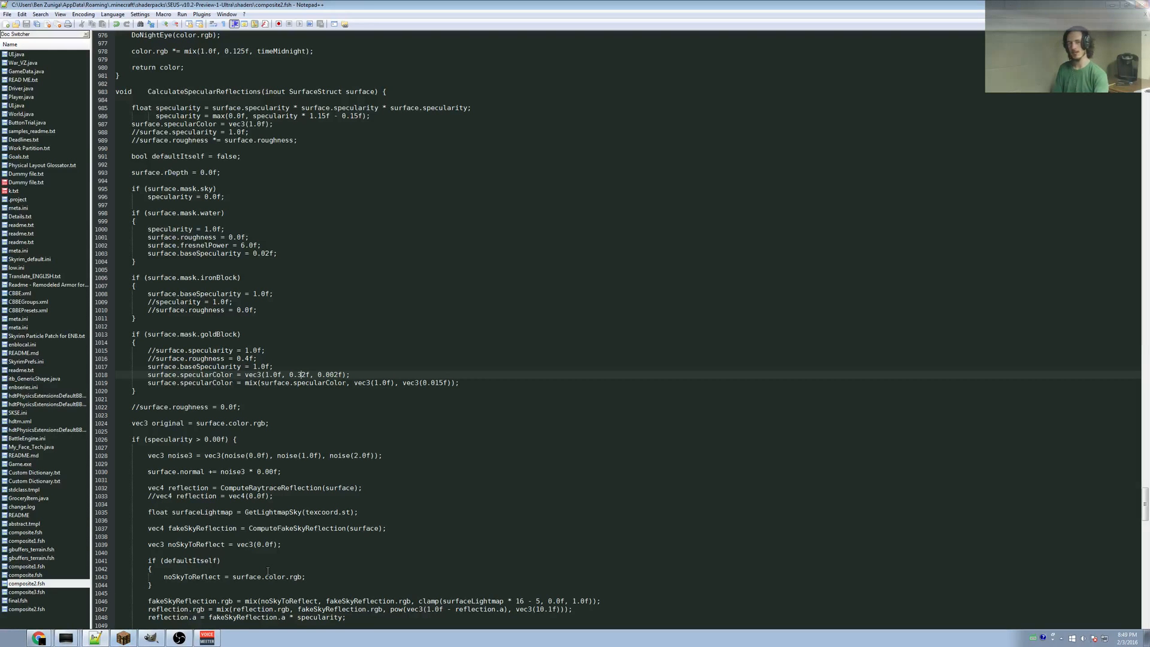